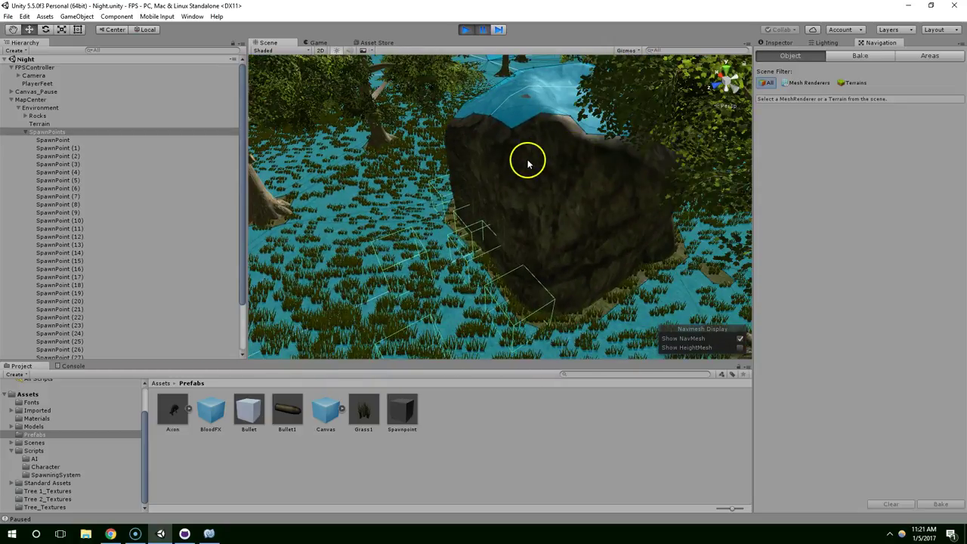
Inspect the spawned Axon(Clone) enemy inside the large rock in the paused game, and exit play mode
{"action": "scroll", "coordinate": [99, 104], "scroll_direction": "down", "scroll_amount": 2}
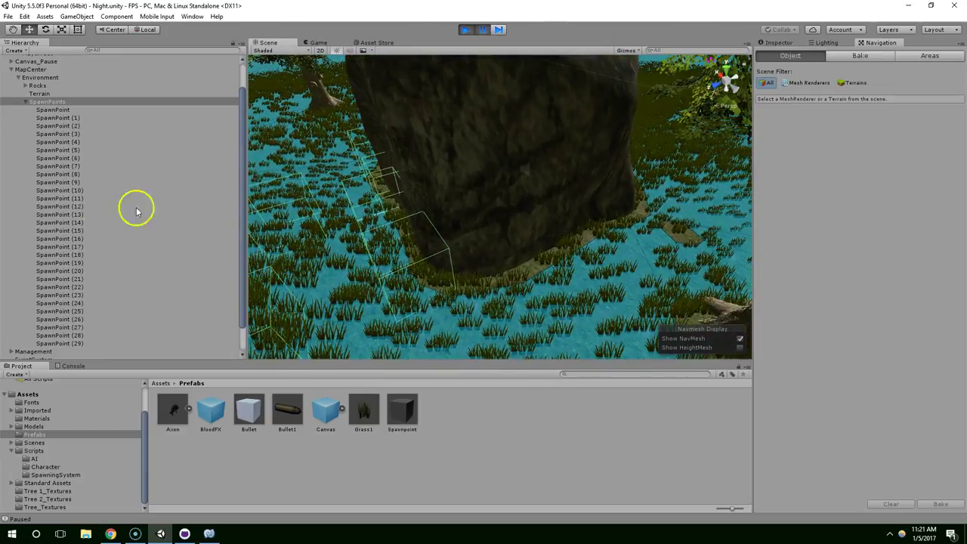
{"action": "scroll", "coordinate": [91, 210], "scroll_direction": "down", "scroll_amount": 2}
{"action": "double_click", "coordinate": [20, 355]}
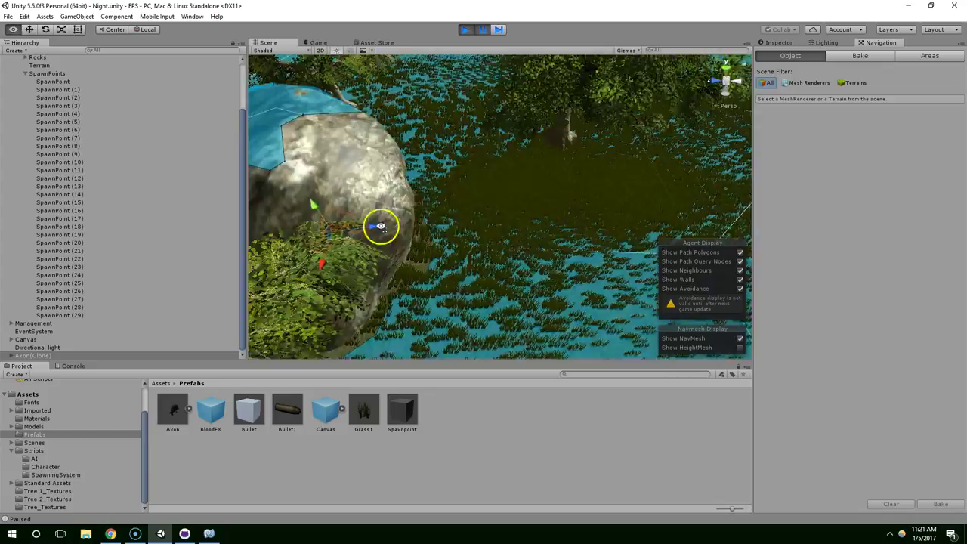
{"action": "left_click_drag", "start_coordinate": [398, 156], "coordinate": [511, 147]}
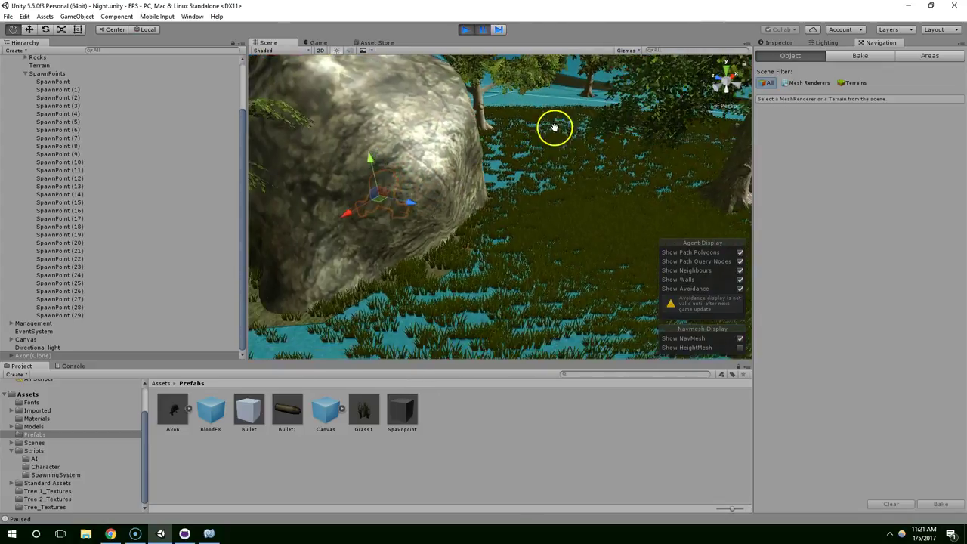
{"action": "scroll", "coordinate": [108, 125], "scroll_direction": "up", "scroll_amount": 3}
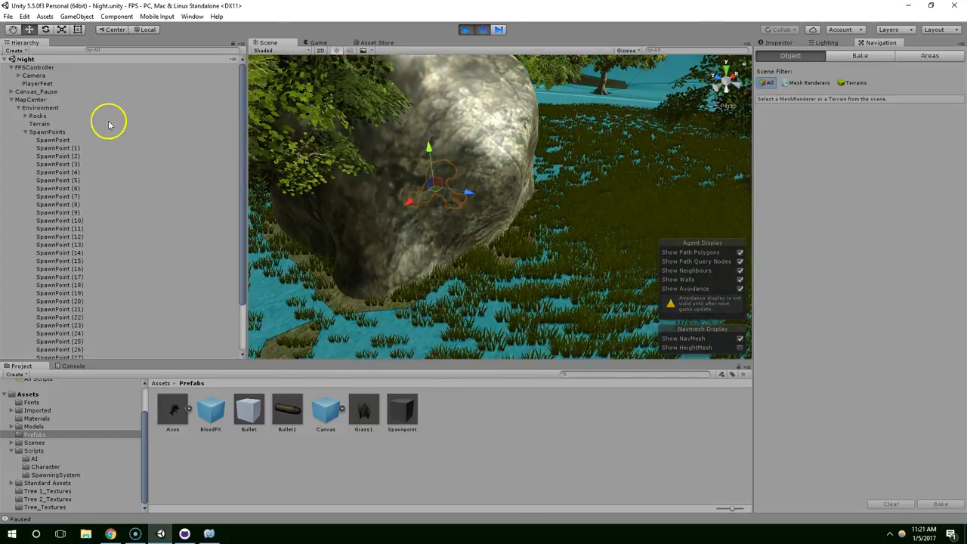
{"action": "left_click", "coordinate": [465, 31]}
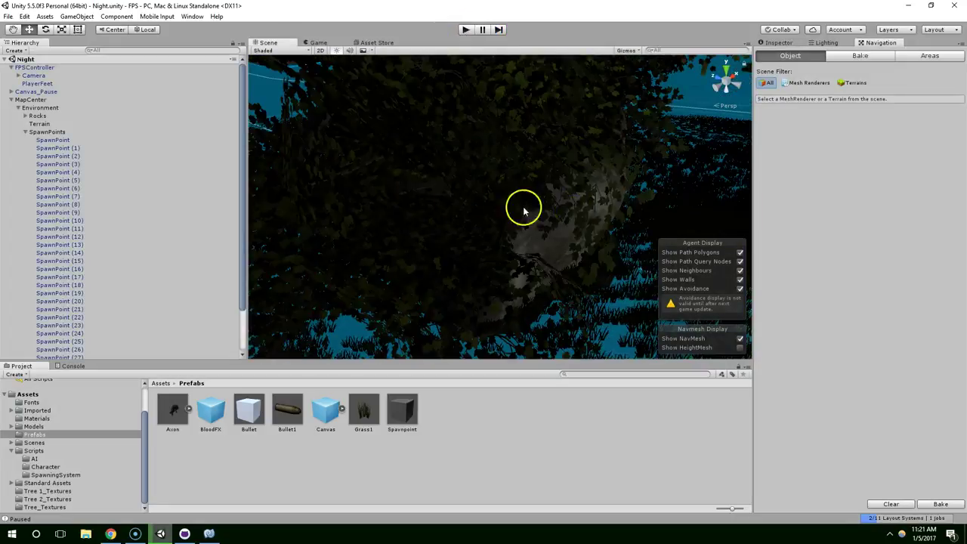
Move SpawnPoint (22) farther away from the large rock
{"action": "left_click_drag", "start_coordinate": [429, 250], "coordinate": [632, 235]}
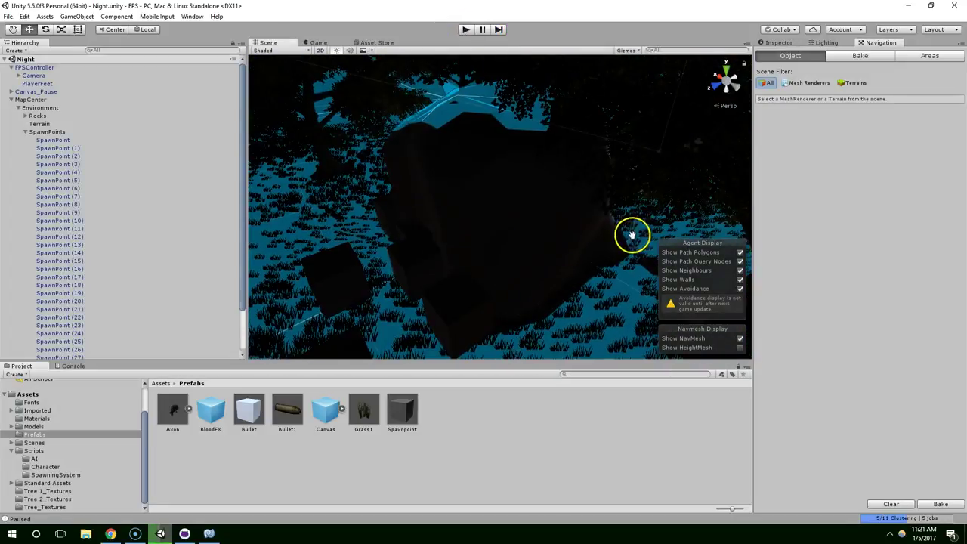
{"action": "left_click", "coordinate": [400, 276]}
{"action": "middle_click_drag", "start_coordinate": [401, 276], "coordinate": [510, 249]}
{"action": "left_click_drag", "start_coordinate": [410, 270], "coordinate": [364, 295]}
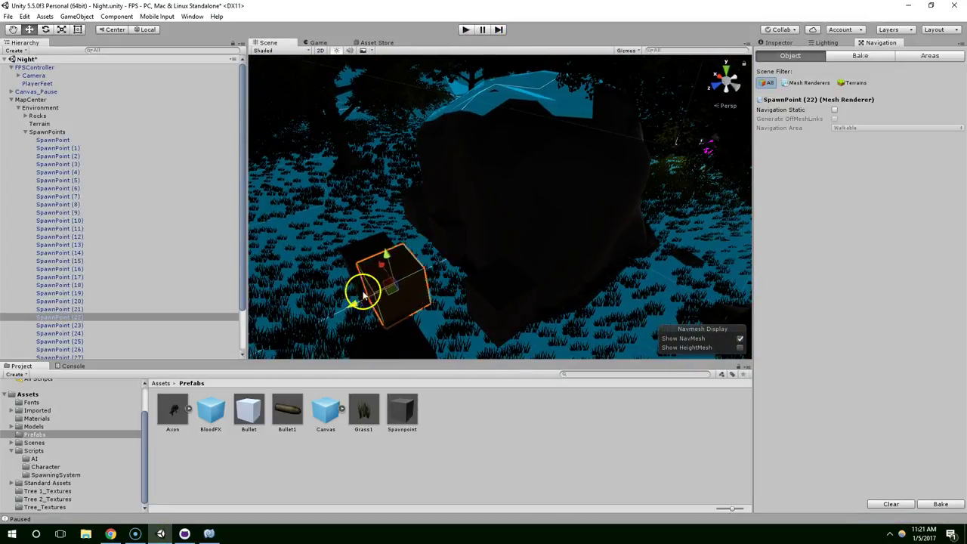
Move SpawnPoint (16) out of the large rock onto the open grass beside it
{"action": "left_click", "coordinate": [428, 229]}
{"action": "middle_click_drag", "start_coordinate": [429, 229], "coordinate": [600, 204]}
{"action": "left_click", "coordinate": [82, 132]}
{"action": "left_click", "coordinate": [539, 225]}
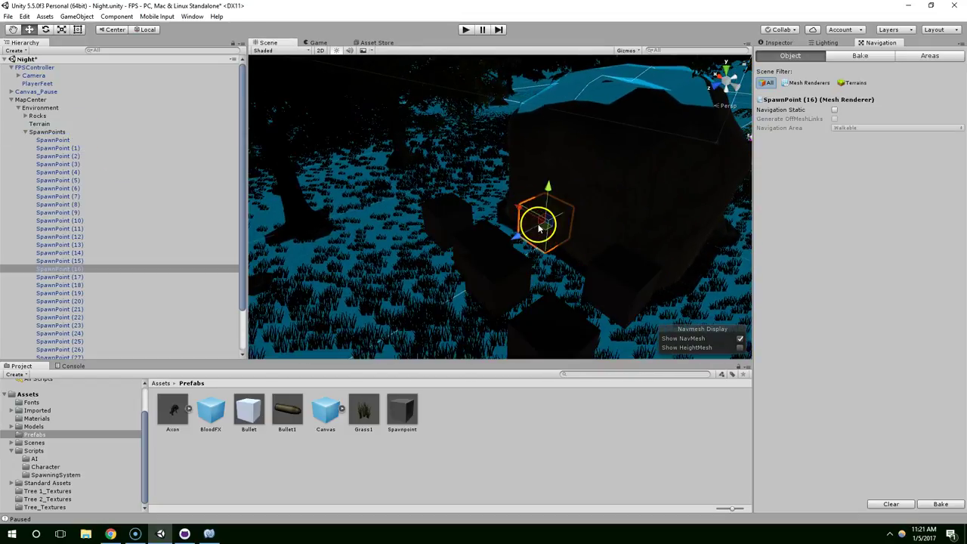
{"action": "left_click", "coordinate": [524, 234]}
{"action": "left_click", "coordinate": [540, 226]}
{"action": "left_click_drag", "start_coordinate": [515, 244], "coordinate": [391, 270]}
Move SpawnPoint (17) away from the large rock and save the Night scene
{"action": "left_click", "coordinate": [67, 131]}
{"action": "scroll", "coordinate": [371, 229], "scroll_direction": "down", "scroll_amount": 2}
{"action": "middle_click_drag", "start_coordinate": [392, 229], "coordinate": [345, 229]}
{"action": "scroll", "coordinate": [550, 244], "scroll_direction": "down", "scroll_amount": 2}
{"action": "middle_click_drag", "start_coordinate": [551, 244], "coordinate": [333, 235]}
{"action": "left_click", "coordinate": [376, 241]}
{"action": "left_click_drag", "start_coordinate": [329, 284], "coordinate": [291, 300]}
{"action": "key", "text": "ctrl+s"}
Collapse MapCenter in the hierarchy and enable the Directional light object to brighten the scene
{"action": "left_click_drag", "start_coordinate": [554, 257], "coordinate": [232, 207], "text": "alt"}
{"action": "left_click", "coordinate": [11, 100]}
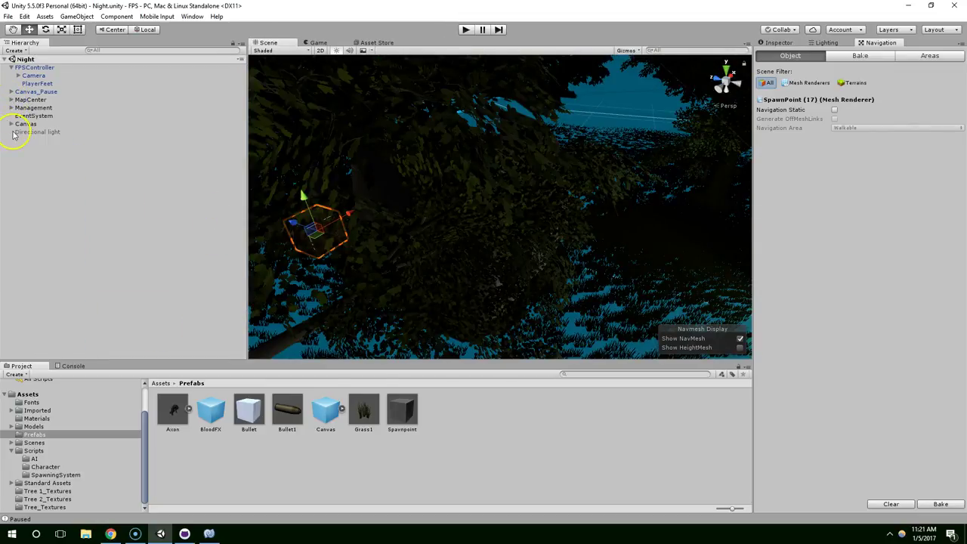
{"action": "left_click", "coordinate": [19, 131]}
{"action": "left_click", "coordinate": [778, 43]}
{"action": "left_click", "coordinate": [778, 54]}
{"action": "left_click_drag", "start_coordinate": [484, 114], "coordinate": [259, 201], "text": "alt"}
Set the BloodFX prefab's emission burst to a minimum of 10 and a maximum of 30 particles
{"action": "left_click", "coordinate": [211, 414]}
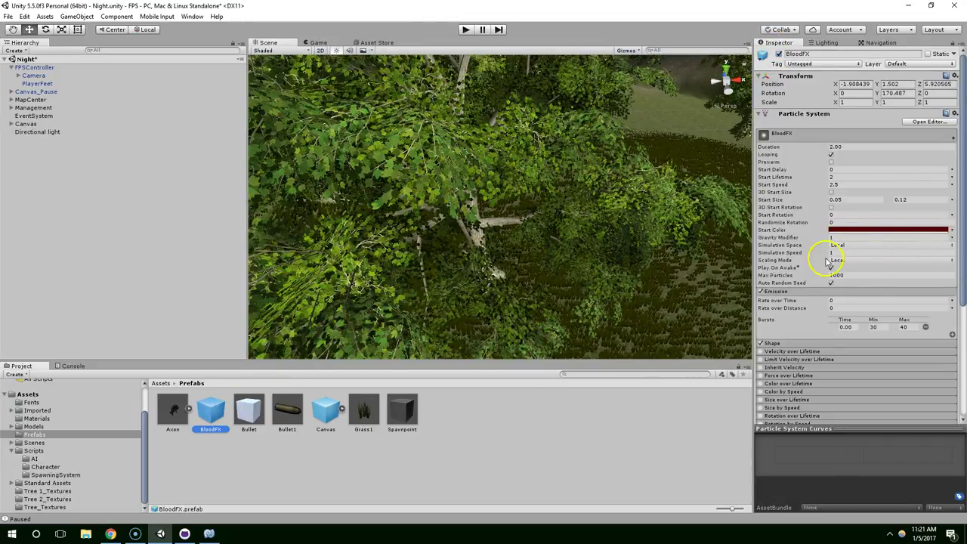
{"action": "scroll", "coordinate": [831, 260], "scroll_direction": "down", "scroll_amount": 4}
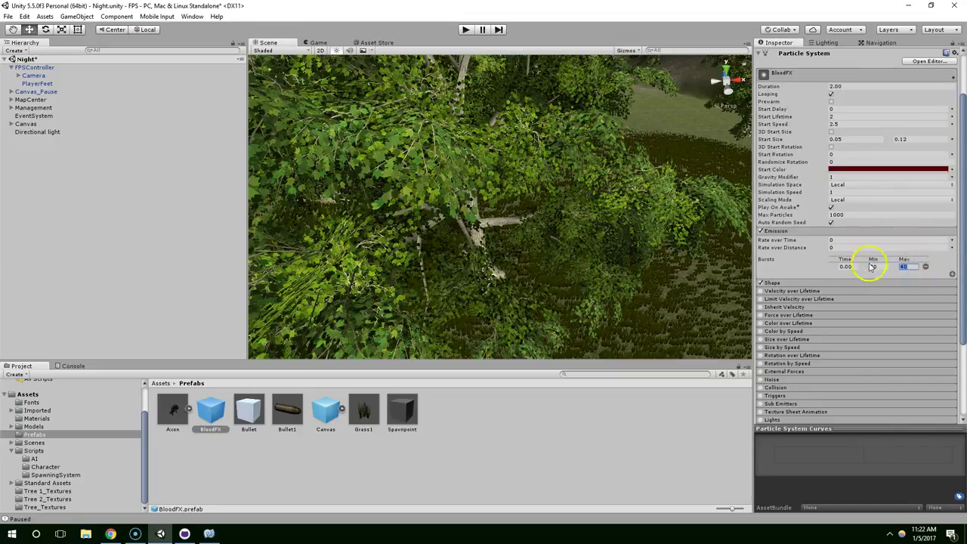
{"action": "type", "text": "3"}
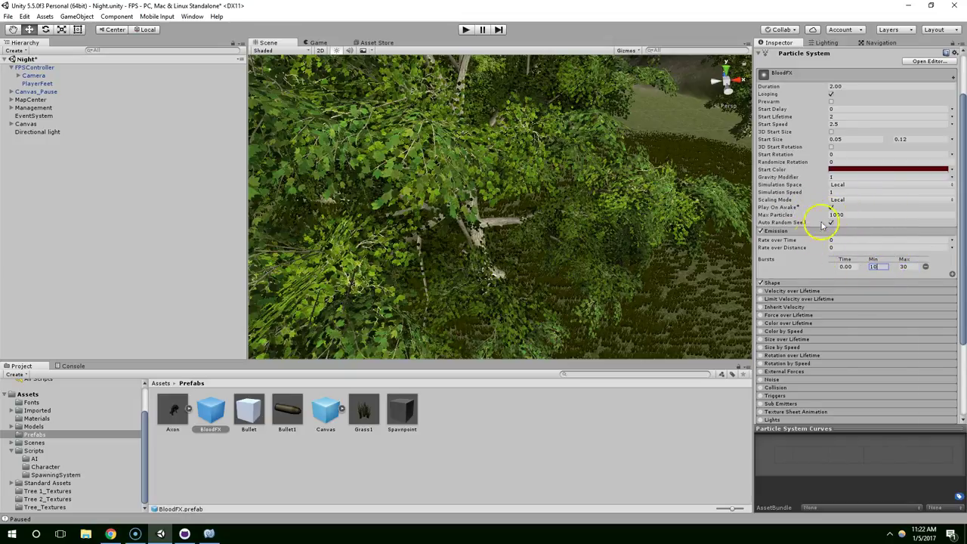
Set the radius of the BloodFX particle system's sphere emission shape to 0.1
{"action": "left_click", "coordinate": [799, 283]}
{"action": "left_click", "coordinate": [833, 300]}
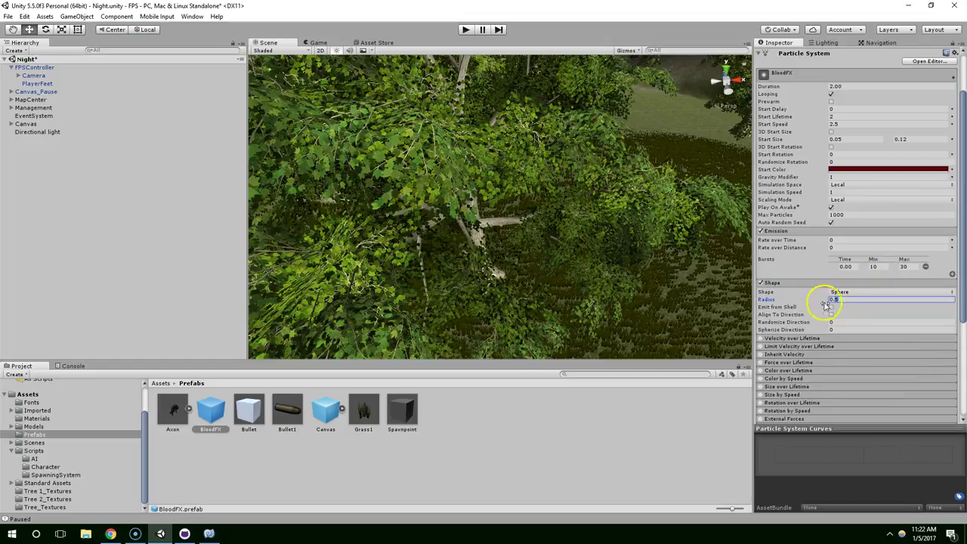
{"action": "scroll", "coordinate": [627, 222], "scroll_direction": "up", "scroll_amount": 3}
{"action": "middle_click_drag", "start_coordinate": [627, 223], "coordinate": [431, 225]}
{"action": "right_click_drag", "start_coordinate": [431, 225], "coordinate": [508, 163]}
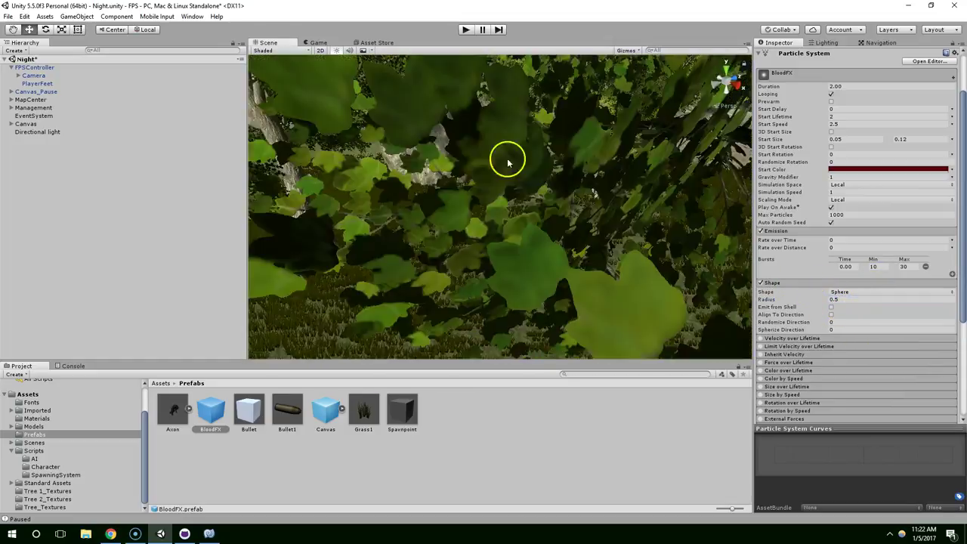
{"action": "left_click", "coordinate": [835, 301]}
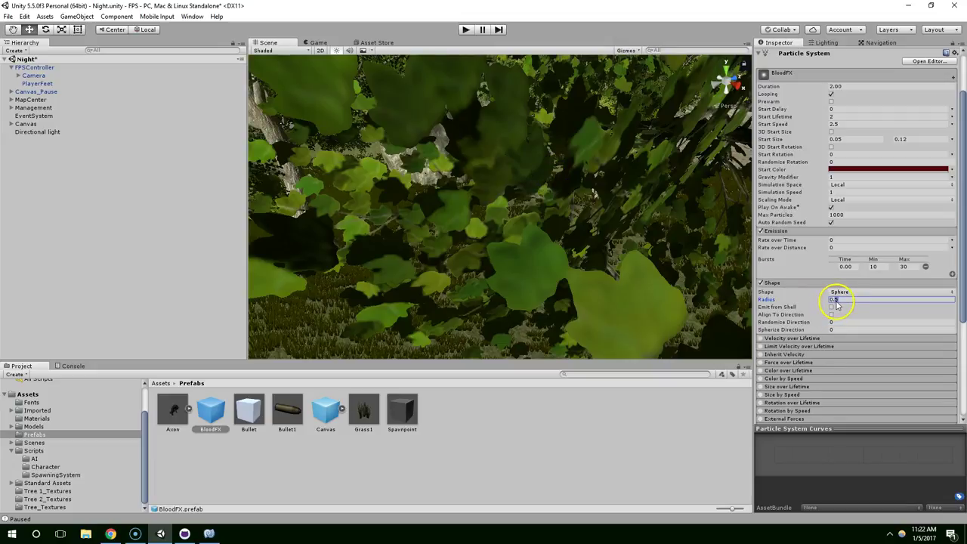
{"action": "scroll", "coordinate": [527, 178], "scroll_direction": "down", "scroll_amount": 4}
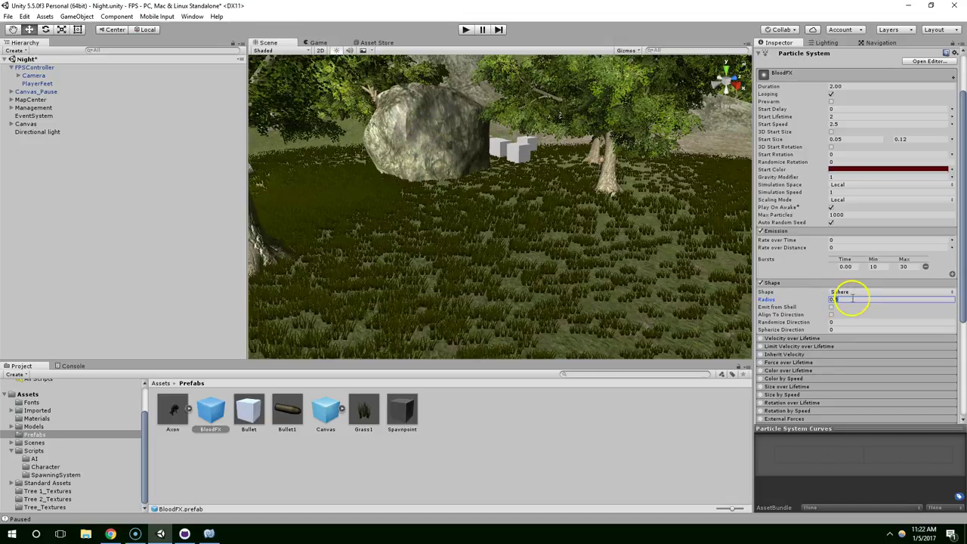
Playtest the game by shooting the approaching enemy to check the blood effect, and exit play mode
{"action": "left_click", "coordinate": [463, 30]}
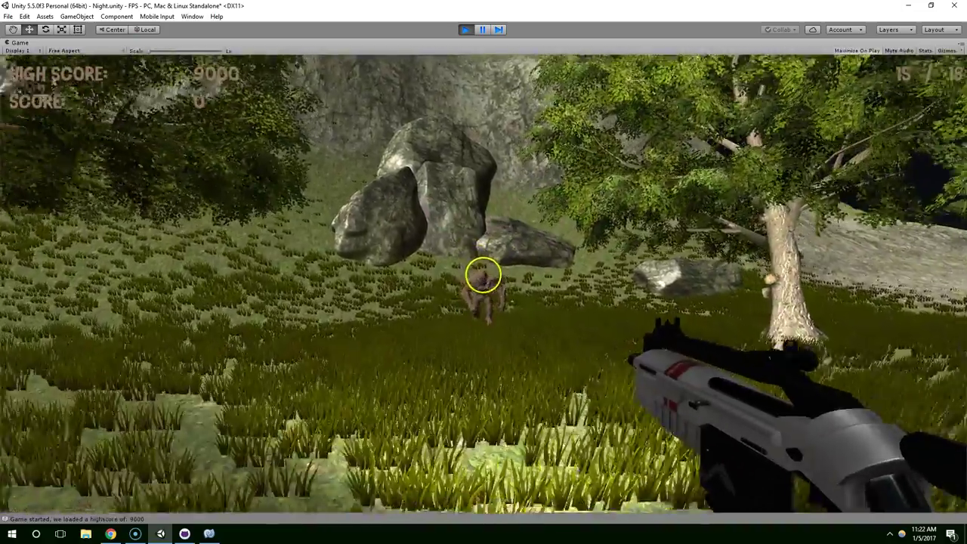
{"action": "left_click", "coordinate": [483, 274]}
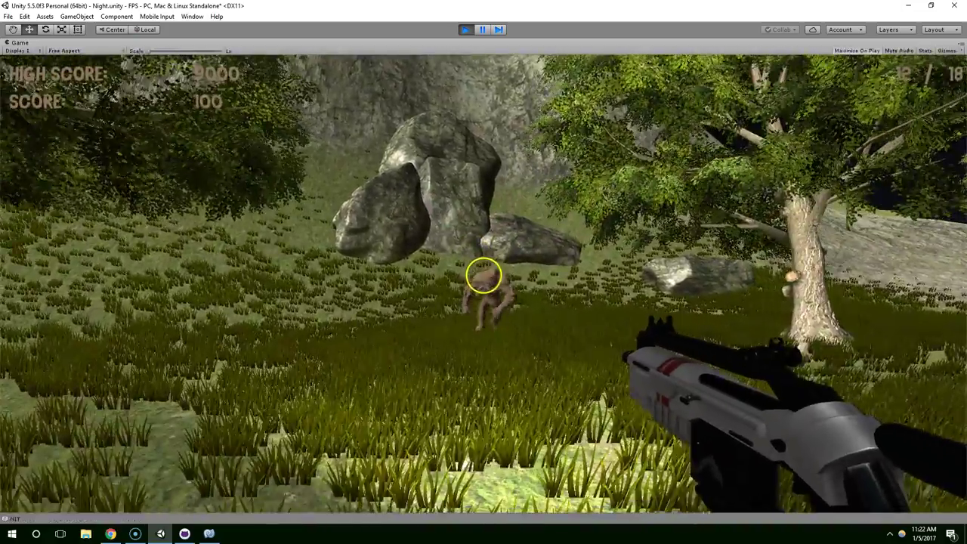
{"action": "left_click", "coordinate": [484, 274]}
{"action": "left_click", "coordinate": [483, 274]}
{"action": "left_click", "coordinate": [484, 274]}
{"action": "key", "text": "s"}
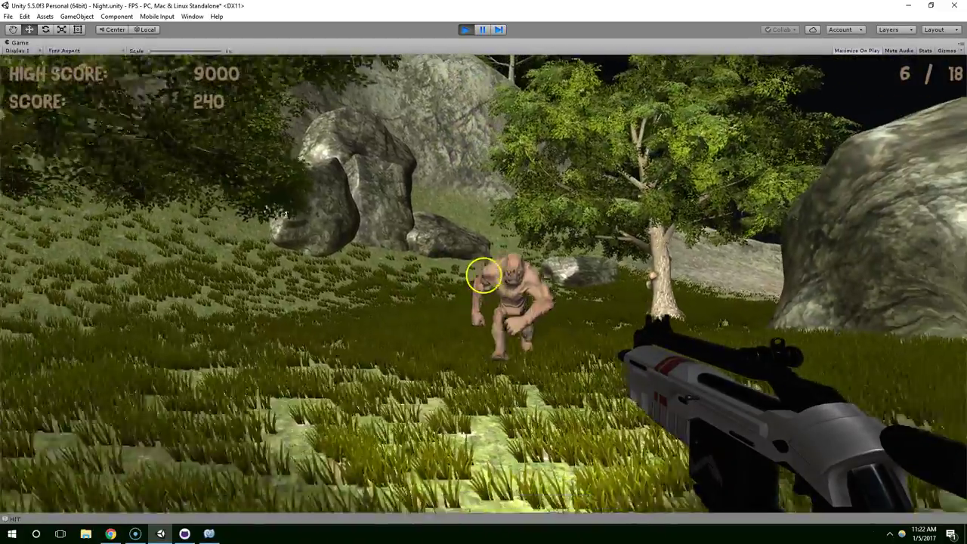
{"action": "key", "text": "r"}
{"action": "left_click", "coordinate": [484, 274]}
{"action": "left_click_drag", "start_coordinate": [484, 276], "coordinate": [484, 275]}
{"action": "key", "text": "Escape"}
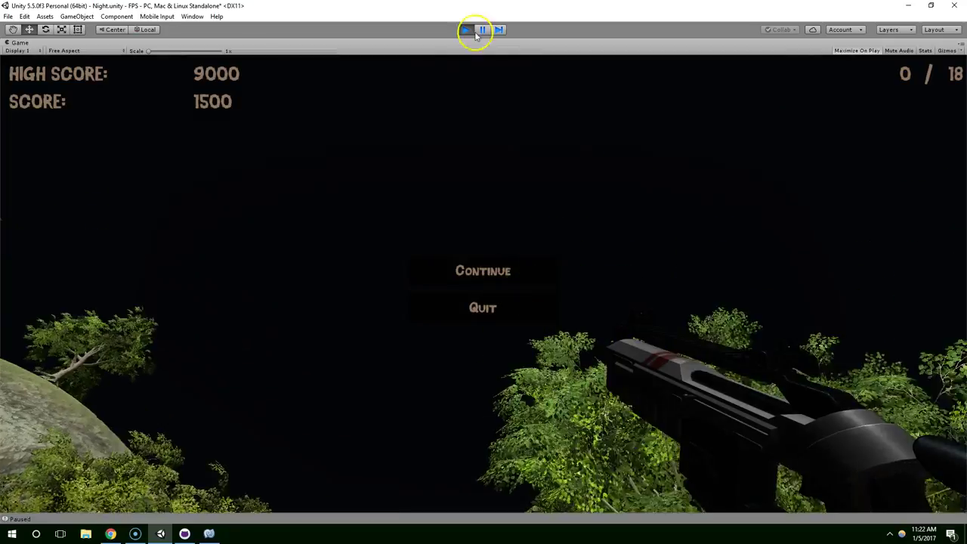
{"action": "left_click", "coordinate": [466, 29]}
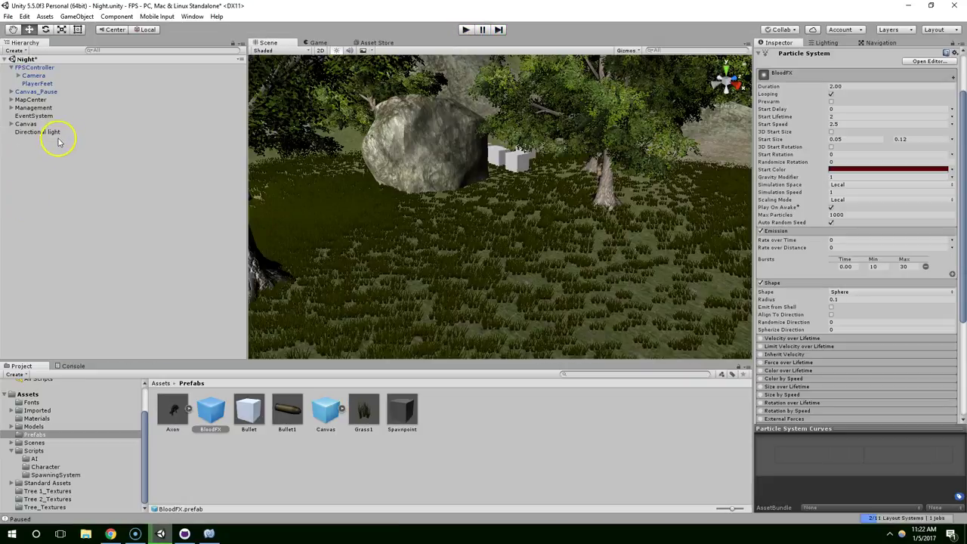
Select the Directional light, examine the whole terrain from several angles, and check the scene's lighting settings
{"action": "left_click", "coordinate": [59, 132]}
{"action": "scroll", "coordinate": [454, 201], "scroll_direction": "down", "scroll_amount": 1}
{"action": "middle_click_drag", "start_coordinate": [453, 200], "coordinate": [453, 203]}
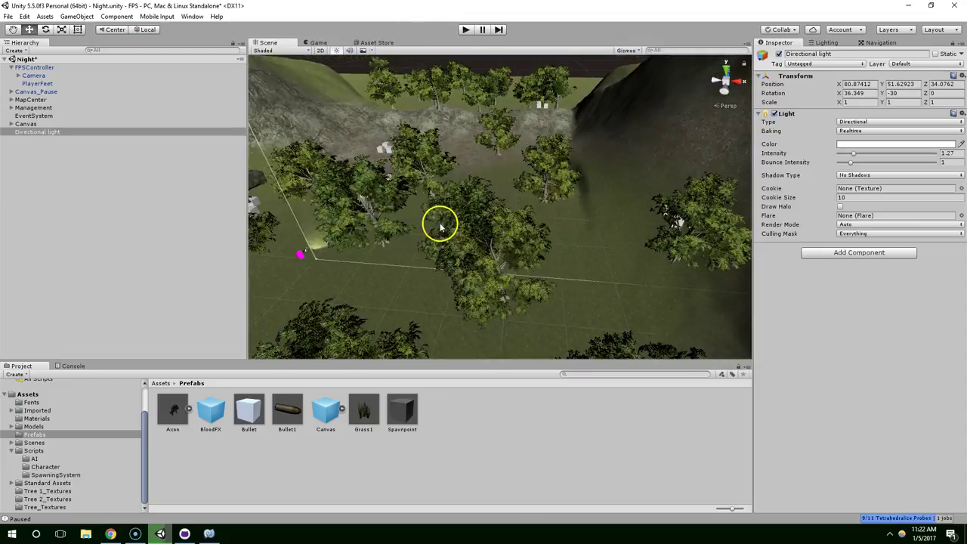
{"action": "scroll", "coordinate": [441, 226], "scroll_direction": "down", "scroll_amount": 4}
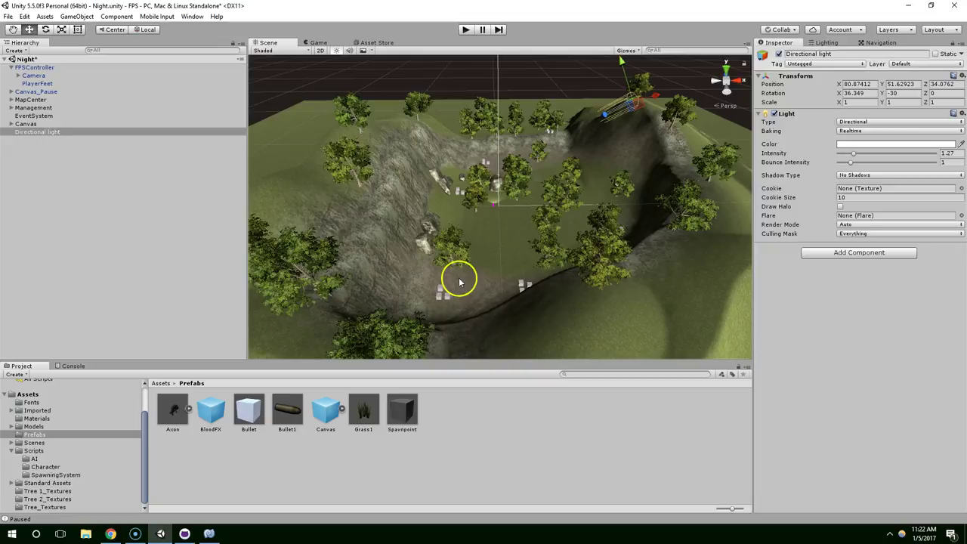
{"action": "left_click_drag", "start_coordinate": [471, 147], "coordinate": [533, 194], "text": "alt"}
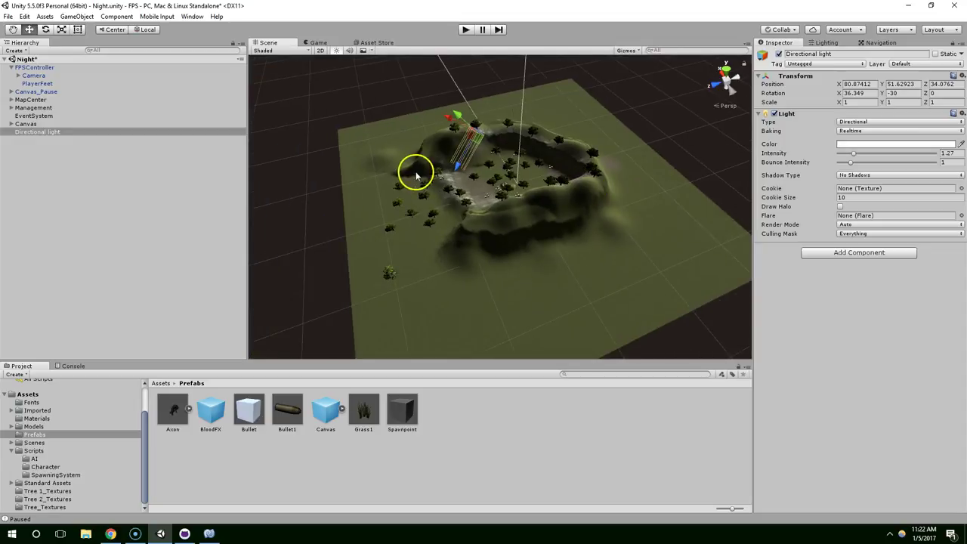
{"action": "left_click_drag", "start_coordinate": [415, 171], "coordinate": [515, 148], "text": "alt"}
{"action": "left_click_drag", "start_coordinate": [341, 294], "coordinate": [548, 164], "text": "alt"}
{"action": "left_click_drag", "start_coordinate": [350, 186], "coordinate": [542, 142], "text": "alt"}
{"action": "left_click_drag", "start_coordinate": [542, 201], "coordinate": [490, 224], "text": "alt"}
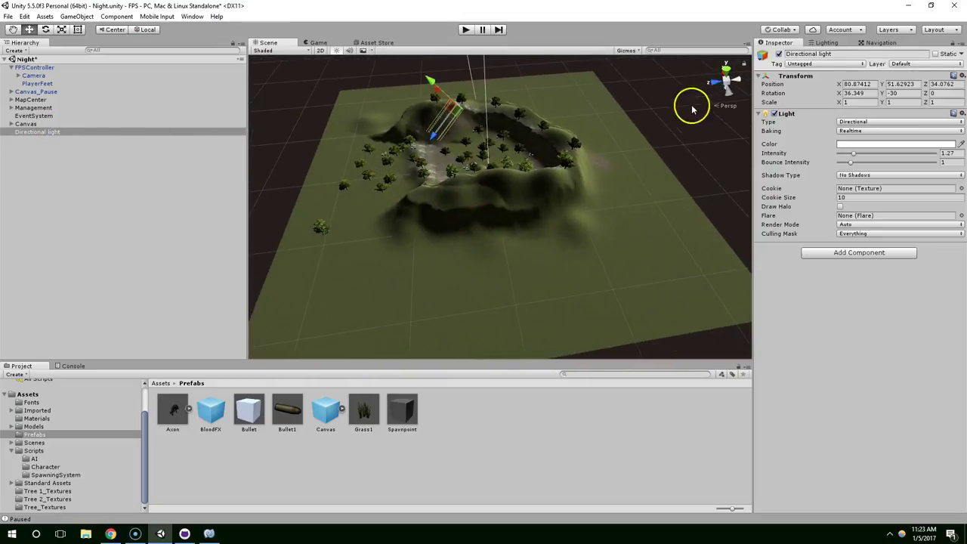
{"action": "left_click", "coordinate": [827, 42]}
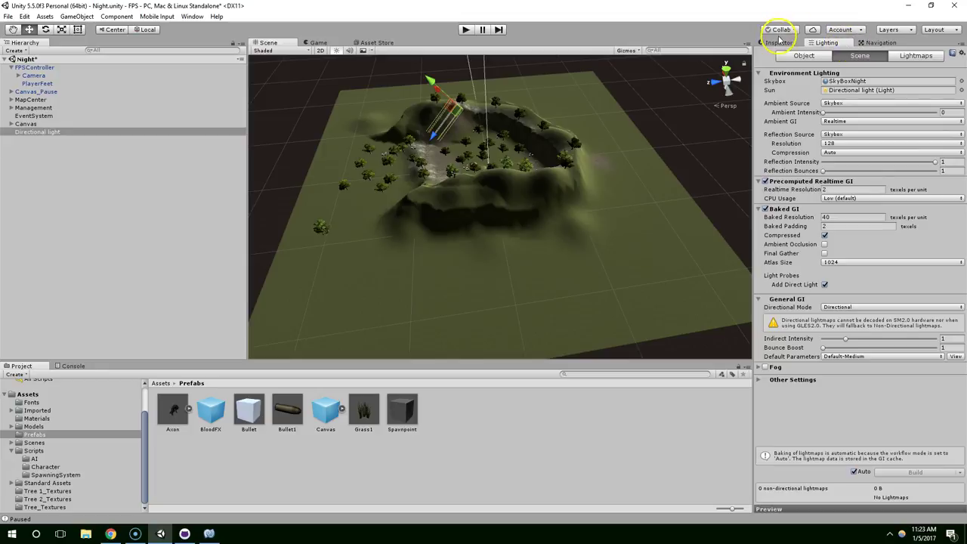
{"action": "left_click", "coordinate": [779, 42]}
Flatten the entire Terrain to height 0 with the Paint Height tool
{"action": "left_click", "coordinate": [615, 200]}
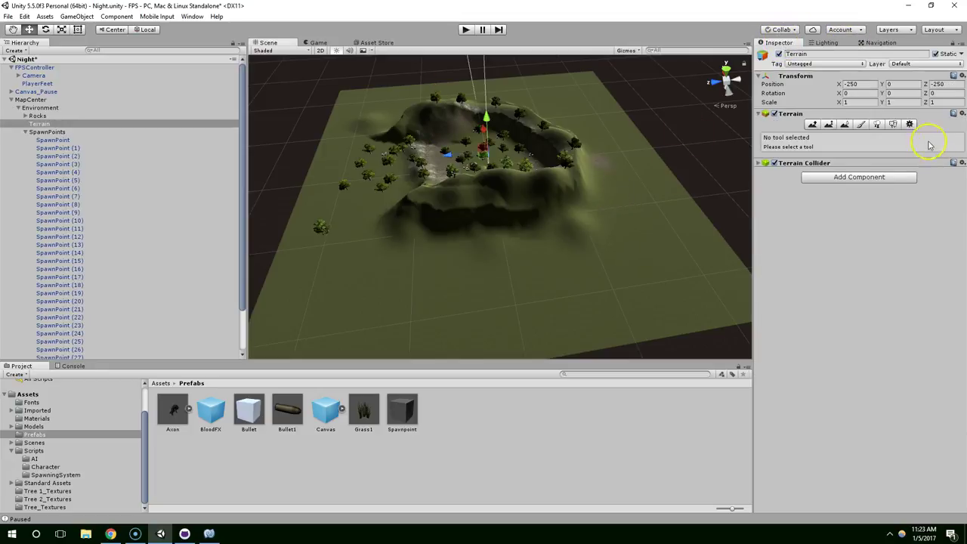
{"action": "left_click", "coordinate": [811, 125]}
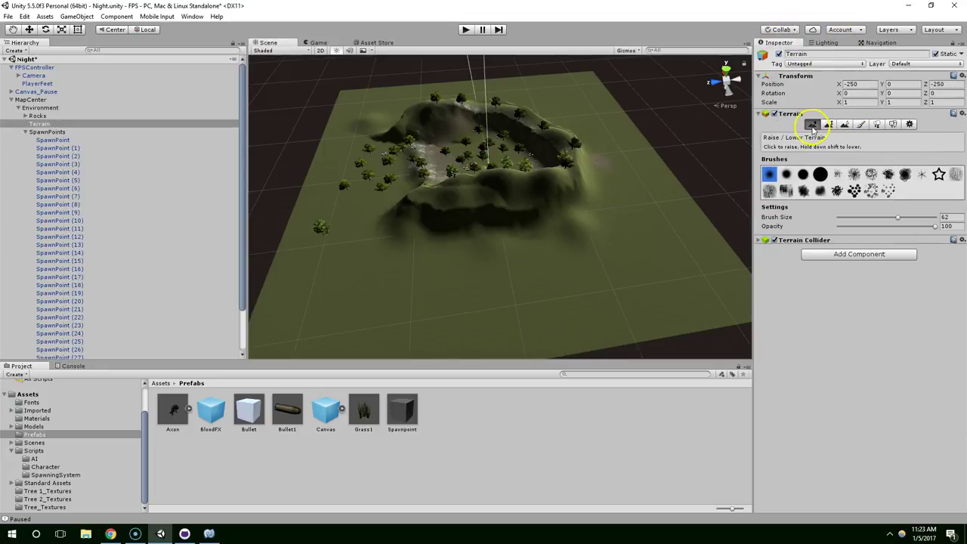
{"action": "left_click", "coordinate": [828, 125]}
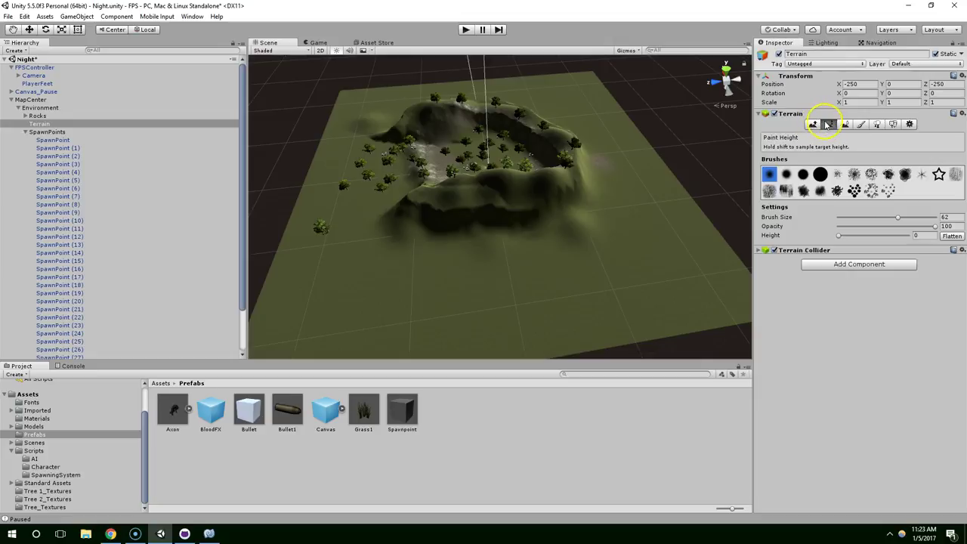
{"action": "left_click", "coordinate": [953, 237]}
{"action": "scroll", "coordinate": [604, 182], "scroll_direction": "up", "scroll_amount": 5}
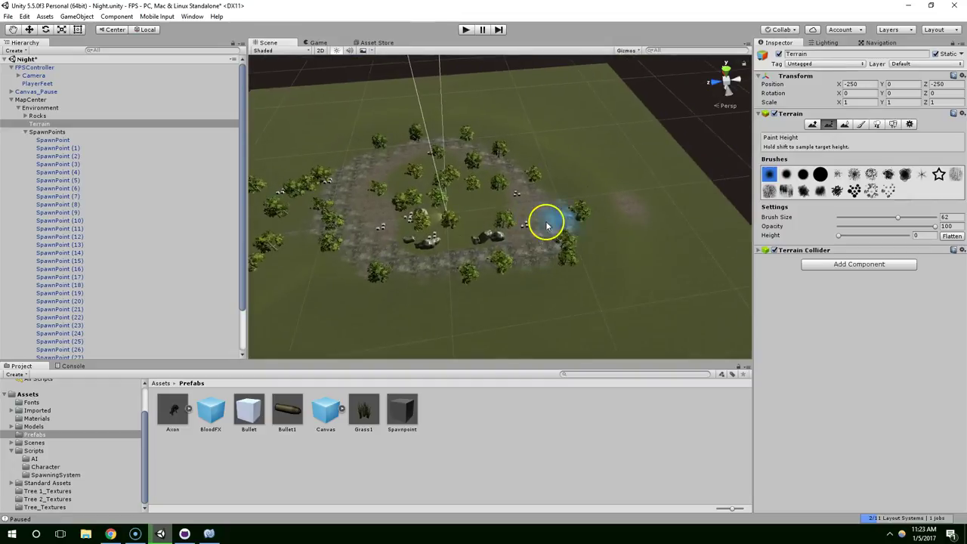
{"action": "scroll", "coordinate": [546, 225], "scroll_direction": "up", "scroll_amount": 1}
Paint the dark green grass texture over the terrain's rocky and dirt areas with a brush size of 100 and opacity of 100
{"action": "left_click", "coordinate": [861, 124]}
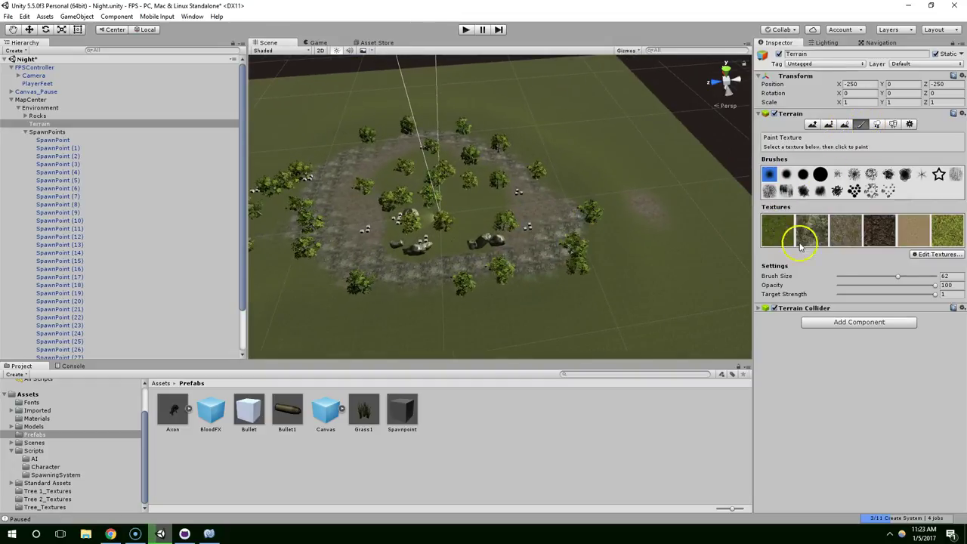
{"action": "mouse_move", "coordinate": [548, 162]}
{"action": "left_mouse_down"}
{"action": "mouse_move", "coordinate": [370, 194]}
{"action": "mouse_move", "coordinate": [403, 147]}
{"action": "mouse_move", "coordinate": [374, 121]}
{"action": "mouse_move", "coordinate": [557, 160]}
{"action": "mouse_move", "coordinate": [614, 207]}
{"action": "mouse_move", "coordinate": [564, 268]}
{"action": "mouse_move", "coordinate": [580, 239]}
{"action": "mouse_move", "coordinate": [464, 268]}
{"action": "mouse_move", "coordinate": [298, 237]}
{"action": "mouse_move", "coordinate": [348, 119]}
{"action": "mouse_move", "coordinate": [482, 145]}
{"action": "left_mouse_up"}
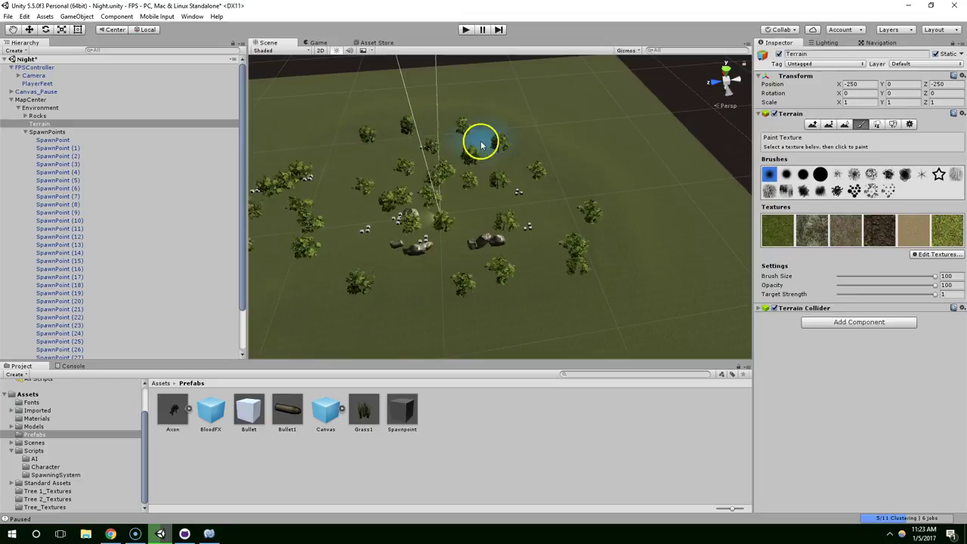
{"action": "middle_click_drag", "start_coordinate": [482, 145], "coordinate": [735, 128]}
{"action": "mouse_move", "coordinate": [420, 213]}
{"action": "left_mouse_down"}
{"action": "mouse_move", "coordinate": [533, 335]}
{"action": "mouse_move", "coordinate": [527, 270]}
{"action": "left_mouse_up"}
{"action": "middle_click_drag", "start_coordinate": [620, 198], "coordinate": [566, 109]}
{"action": "right_click_drag", "start_coordinate": [566, 109], "coordinate": [599, 178]}
{"action": "mouse_move", "coordinate": [574, 169]}
{"action": "left_mouse_down"}
{"action": "mouse_move", "coordinate": [539, 157]}
{"action": "mouse_move", "coordinate": [349, 150]}
{"action": "mouse_move", "coordinate": [582, 129]}
{"action": "left_mouse_up"}
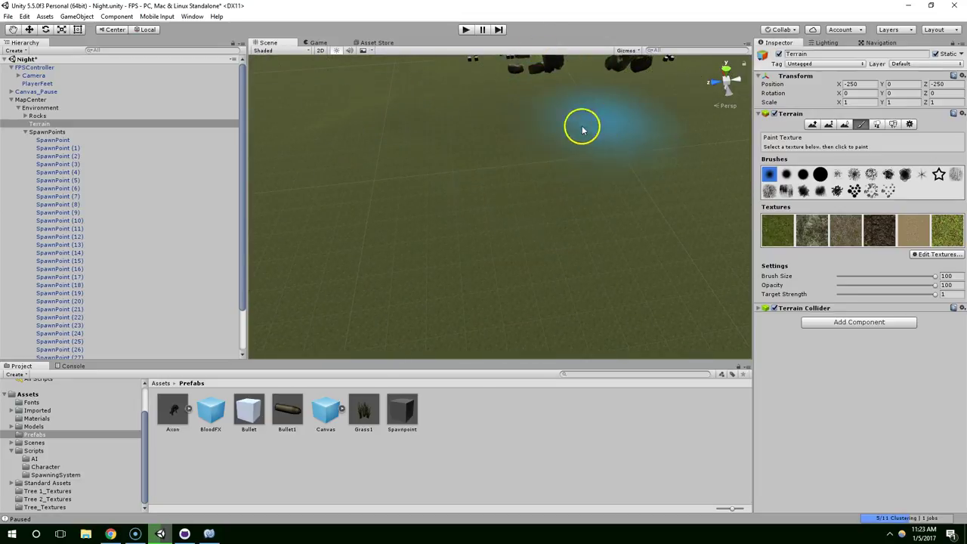
{"action": "middle_click_drag", "start_coordinate": [582, 130], "coordinate": [360, 317]}
{"action": "mouse_move", "coordinate": [393, 203]}
{"action": "right_mouse_down"}
{"action": "mouse_move", "coordinate": [373, 216]}
{"action": "mouse_move", "coordinate": [702, 197]}
{"action": "mouse_move", "coordinate": [684, 208]}
{"action": "right_mouse_up"}
{"action": "left_click_drag", "start_coordinate": [665, 98], "coordinate": [556, 128]}
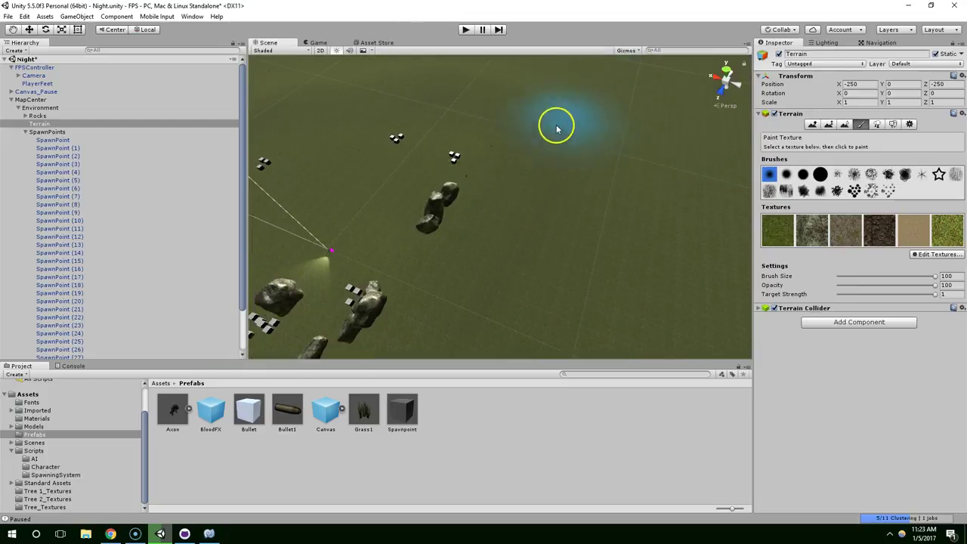
{"action": "mouse_move", "coordinate": [474, 248]}
{"action": "left_mouse_down"}
{"action": "mouse_move", "coordinate": [557, 102]}
{"action": "mouse_move", "coordinate": [451, 106]}
{"action": "mouse_move", "coordinate": [449, 91]}
{"action": "left_mouse_up"}
{"action": "scroll", "coordinate": [522, 174], "scroll_direction": "down", "scroll_amount": 6}
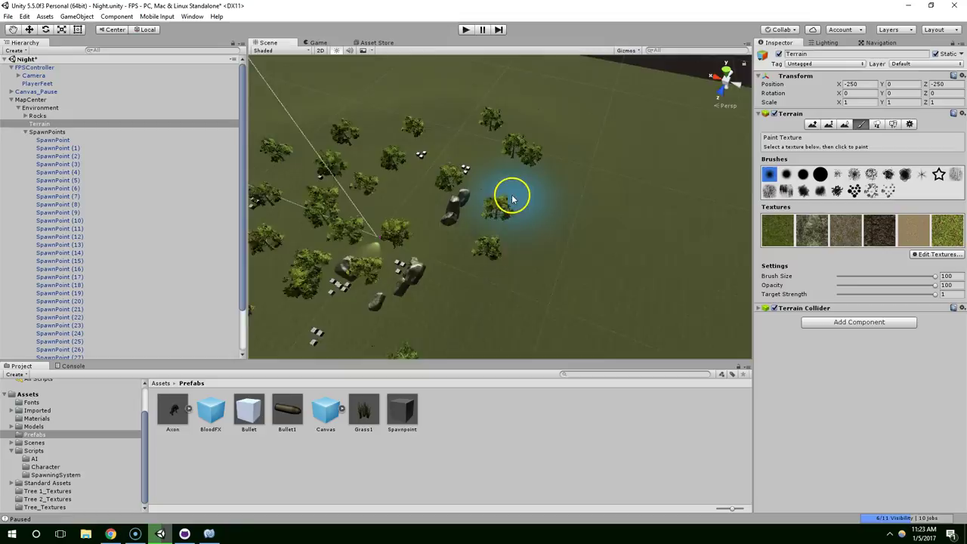
Examine the flattened, grass-covered terrain from several angles, including its trees, rocks and outer edges
{"action": "middle_click_drag", "start_coordinate": [512, 199], "coordinate": [639, 204]}
{"action": "scroll", "coordinate": [643, 204], "scroll_direction": "down", "scroll_amount": 3}
{"action": "right_click_drag", "start_coordinate": [745, 225], "coordinate": [432, 141]}
{"action": "middle_click_drag", "start_coordinate": [586, 162], "coordinate": [410, 64]}
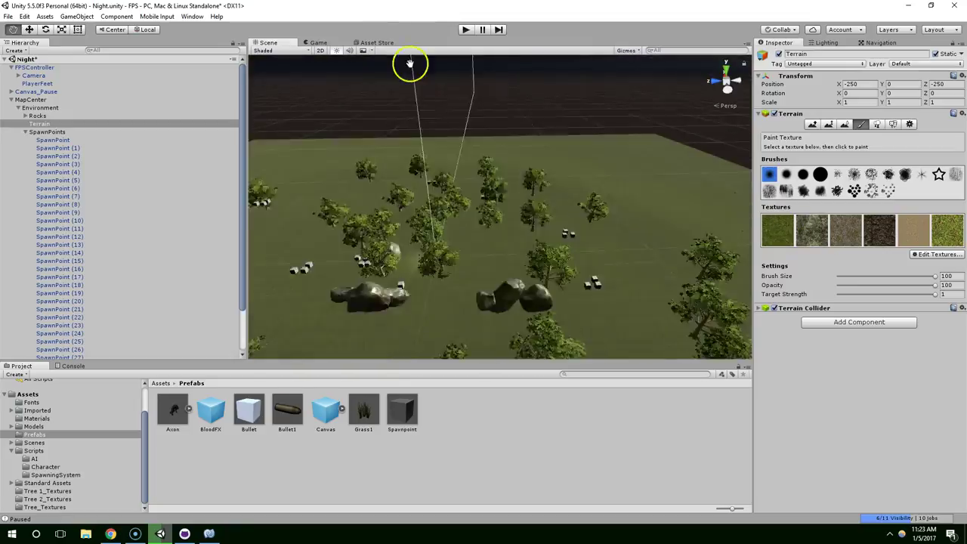
{"action": "left_click_drag", "start_coordinate": [409, 65], "coordinate": [447, 535], "text": "alt"}
{"action": "scroll", "coordinate": [505, 212], "scroll_direction": "up", "scroll_amount": 3}
{"action": "middle_click_drag", "start_coordinate": [506, 212], "coordinate": [486, 183]}
{"action": "scroll", "coordinate": [486, 183], "scroll_direction": "down", "scroll_amount": 6}
{"action": "left_click_drag", "start_coordinate": [486, 184], "coordinate": [413, 198], "text": "alt"}
{"action": "middle_click_drag", "start_coordinate": [412, 199], "coordinate": [364, 229]}
{"action": "left_click_drag", "start_coordinate": [365, 229], "coordinate": [573, 281], "text": "alt"}
{"action": "middle_click_drag", "start_coordinate": [573, 281], "coordinate": [628, 264]}
{"action": "key", "text": "f"}
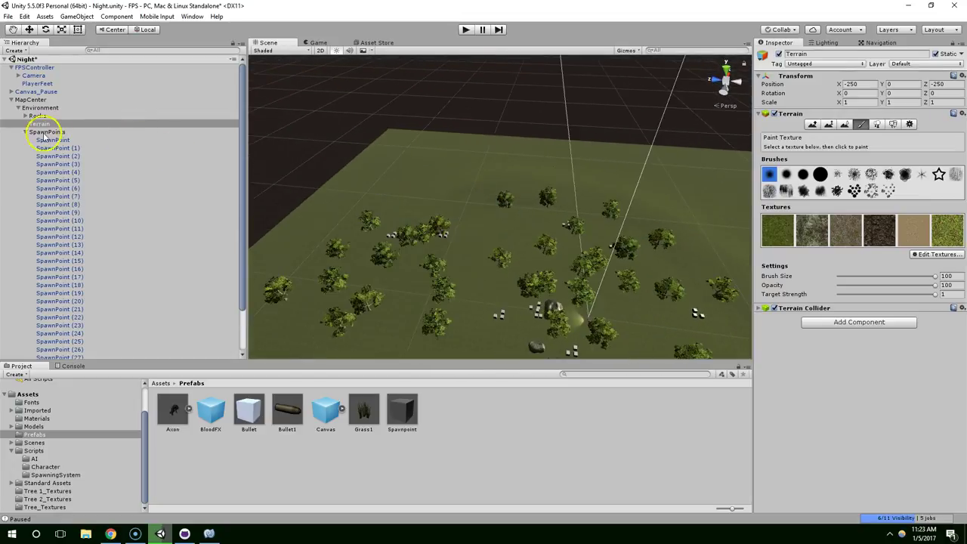
Collapse the SpawnPoints group and select the Environment object under MapCenter
{"action": "left_click", "coordinate": [32, 132]}
{"action": "left_click", "coordinate": [26, 133]}
{"action": "left_click", "coordinate": [39, 123]}
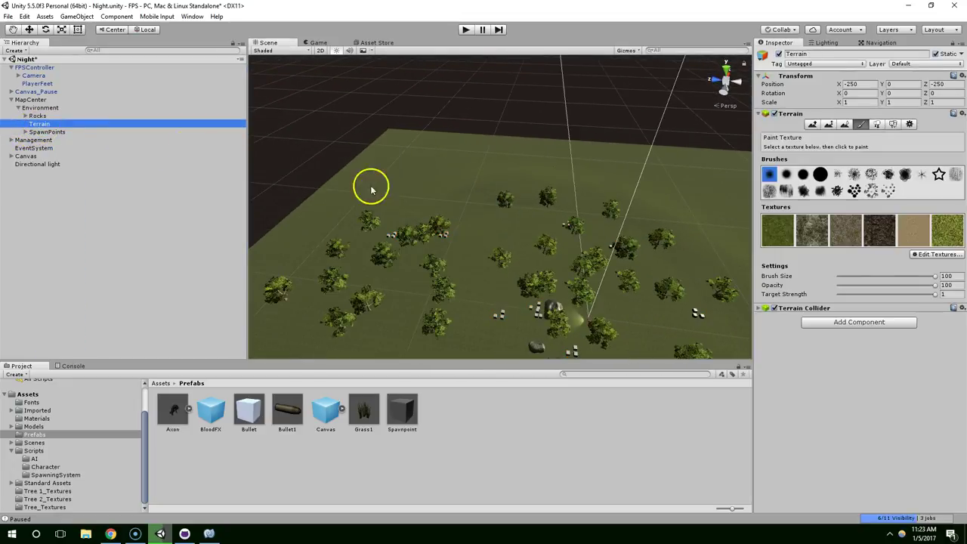
{"action": "scroll", "coordinate": [534, 237], "scroll_direction": "down", "scroll_amount": 3}
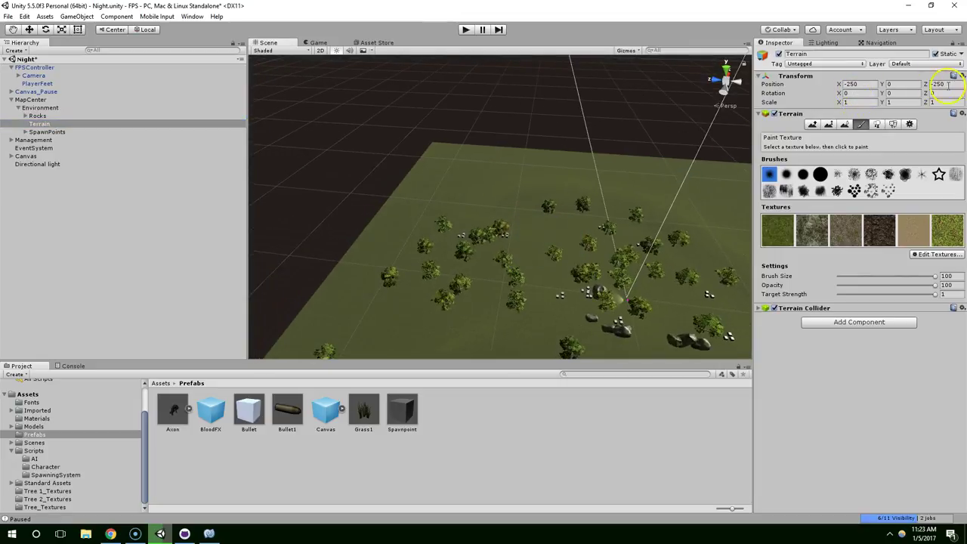
{"action": "scroll", "coordinate": [547, 161], "scroll_direction": "down", "scroll_amount": 1}
{"action": "left_click", "coordinate": [23, 99]}
{"action": "left_click", "coordinate": [30, 108]}
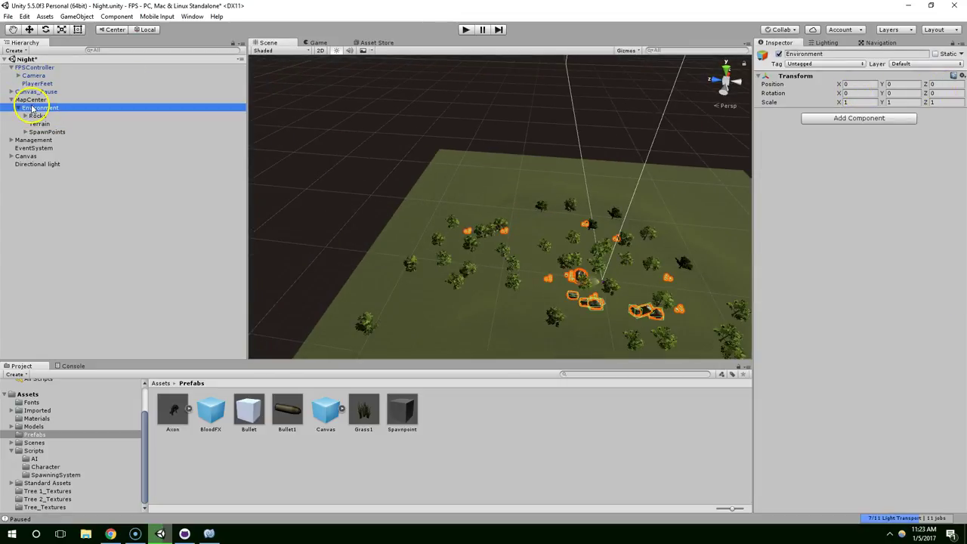
{"action": "right_click", "coordinate": [31, 110]}
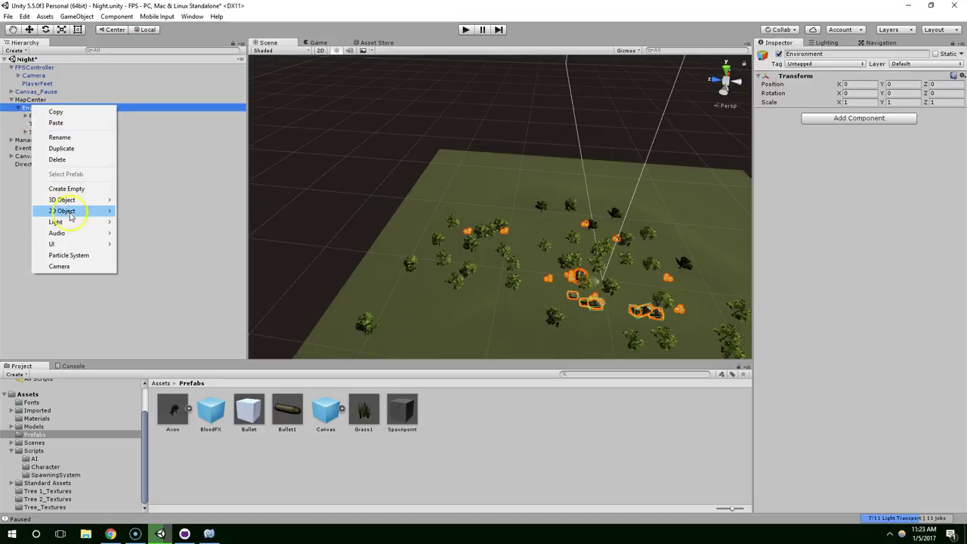
{"action": "left_click", "coordinate": [75, 189]}
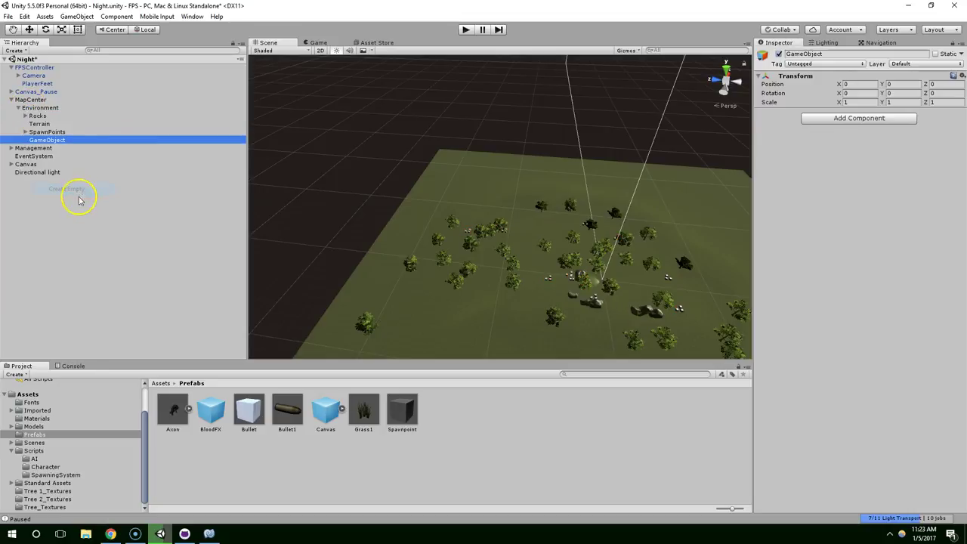
{"action": "key", "text": "ctrl+z"}
Create a new Terrain object as a child of Environment
{"action": "right_click", "coordinate": [34, 108]}
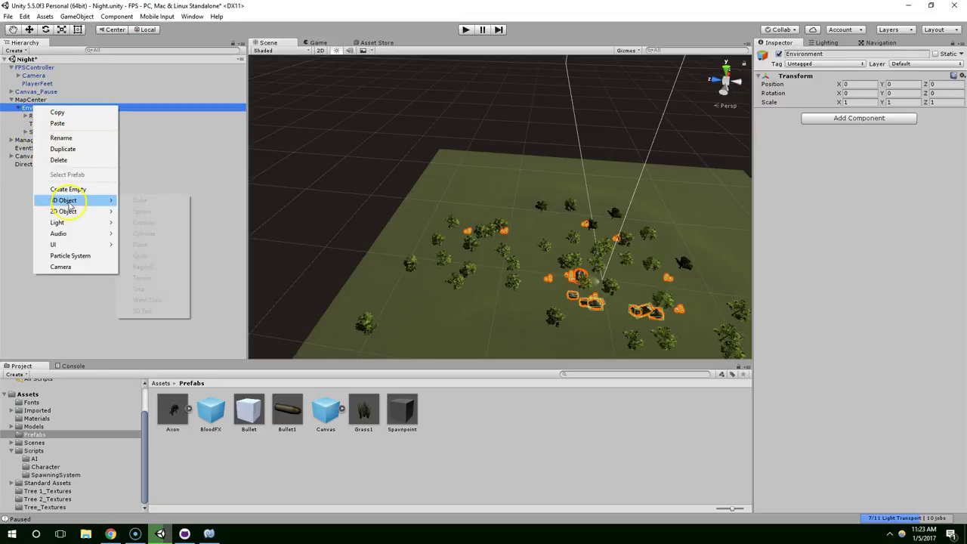
{"action": "left_click", "coordinate": [141, 277]}
{"action": "scroll", "coordinate": [443, 242], "scroll_direction": "down", "scroll_amount": 3}
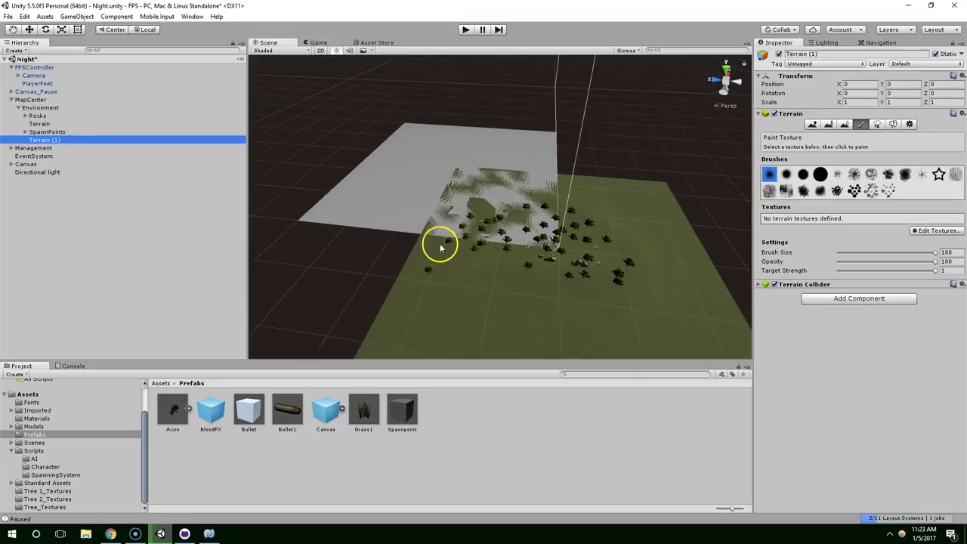
Move the new terrain alongside one edge of the grass terrain, at about X -257 and Z 248
{"action": "left_click", "coordinate": [28, 29]}
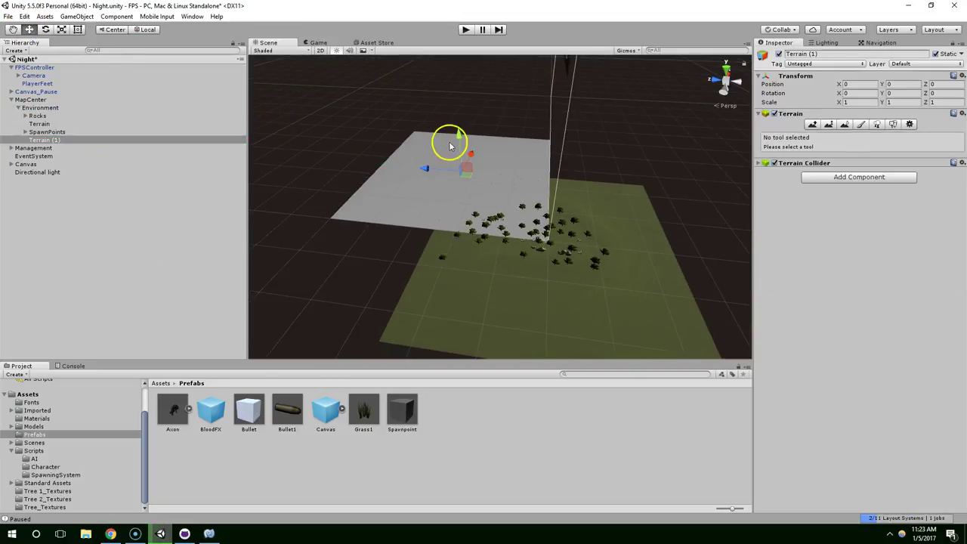
{"action": "mouse_move", "coordinate": [473, 158]}
{"action": "left_mouse_down"}
{"action": "mouse_move", "coordinate": [446, 219]}
{"action": "mouse_move", "coordinate": [295, 232]}
{"action": "left_mouse_up"}
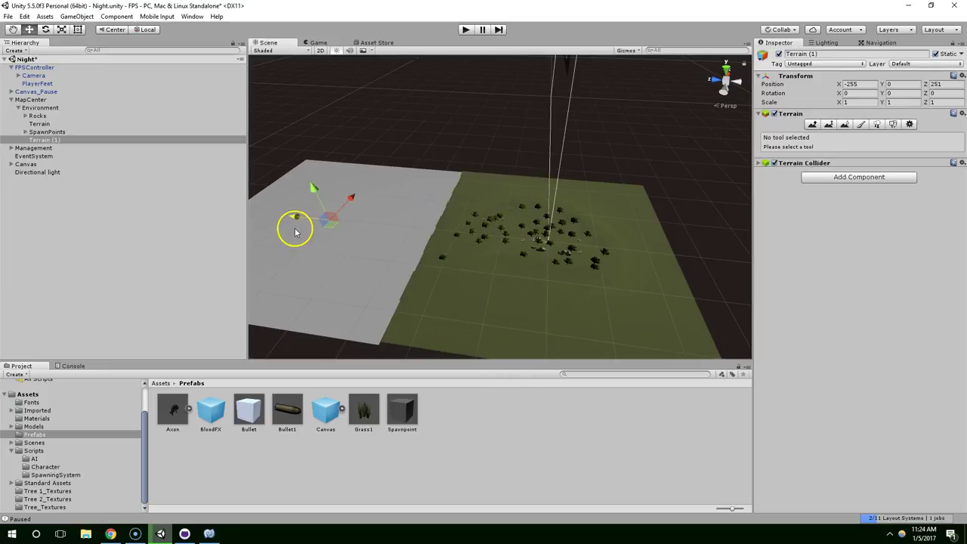
{"action": "left_click_drag", "start_coordinate": [353, 202], "coordinate": [357, 195]}
{"action": "scroll", "coordinate": [572, 259], "scroll_direction": "down", "scroll_amount": 3}
{"action": "right_click_drag", "start_coordinate": [442, 181], "coordinate": [624, 119]}
{"action": "right_click_drag", "start_coordinate": [330, 43], "coordinate": [443, 307]}
{"action": "middle_click_drag", "start_coordinate": [320, 266], "coordinate": [322, 269]}
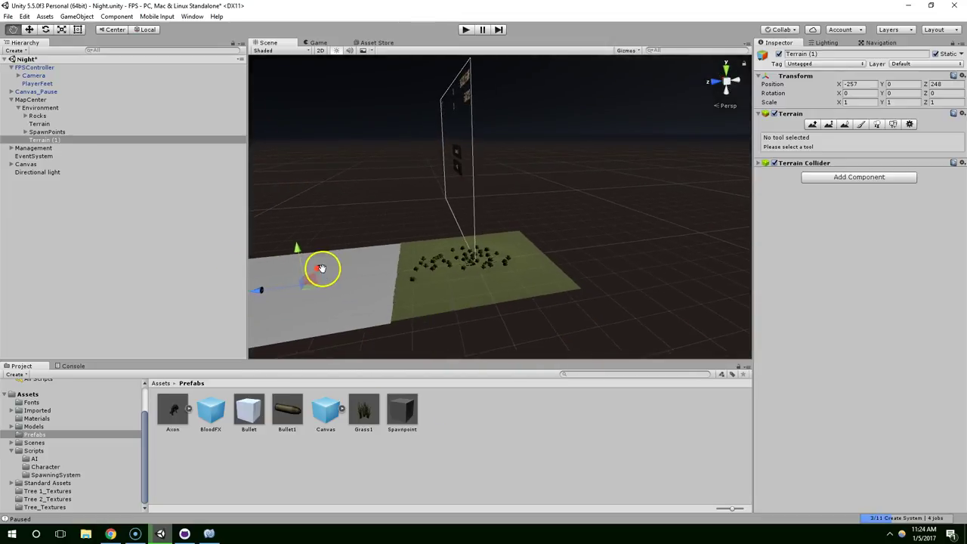
Move the new terrain to the opposite side of the grass terrain, at about X -251 and Z -746
{"action": "key", "text": "w"}
{"action": "left_click_drag", "start_coordinate": [274, 276], "coordinate": [671, 261]}
{"action": "key", "text": "f"}
{"action": "scroll", "coordinate": [494, 249], "scroll_direction": "up", "scroll_amount": 8}
{"action": "middle_click_drag", "start_coordinate": [483, 248], "coordinate": [516, 195]}
{"action": "left_click_drag", "start_coordinate": [516, 194], "coordinate": [433, 198], "text": "alt"}
{"action": "left_click_drag", "start_coordinate": [511, 193], "coordinate": [514, 194]}
{"action": "right_click_drag", "start_coordinate": [514, 194], "coordinate": [680, 249]}
{"action": "middle_click_drag", "start_coordinate": [554, 139], "coordinate": [466, 190]}
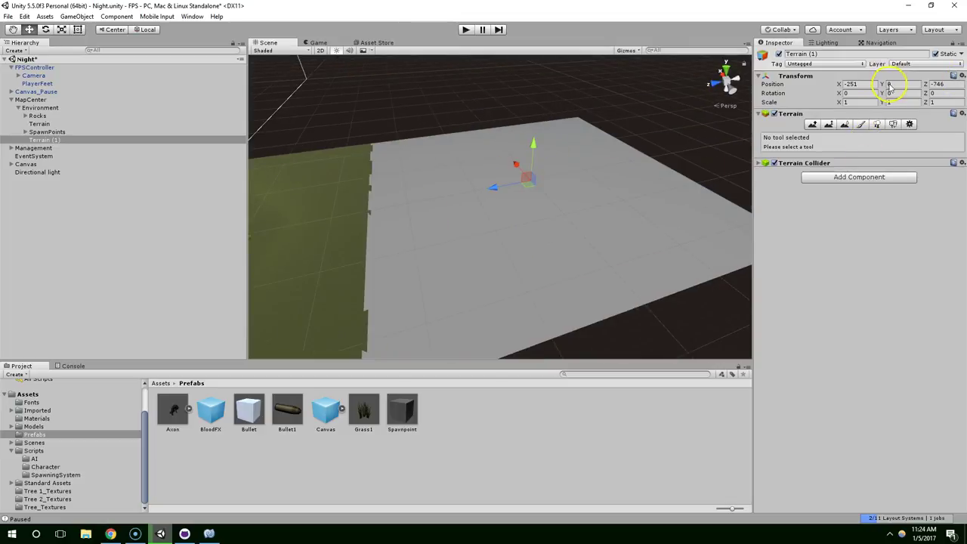
Set the new terrain's position to X -250 and Z -750, and check its seam with the grass terrain
{"action": "left_click_drag", "start_coordinate": [820, 81], "coordinate": [820, 81]}
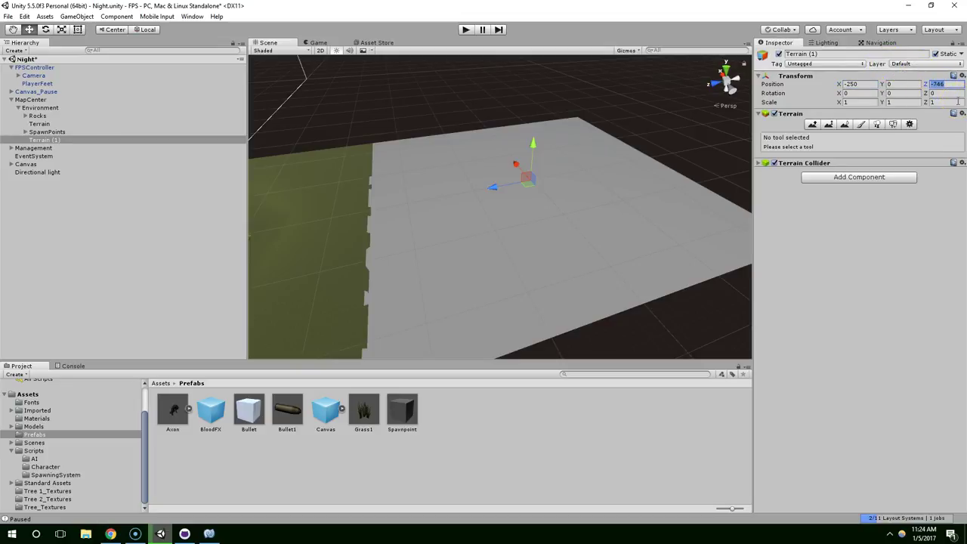
{"action": "type", "text": "-700"}
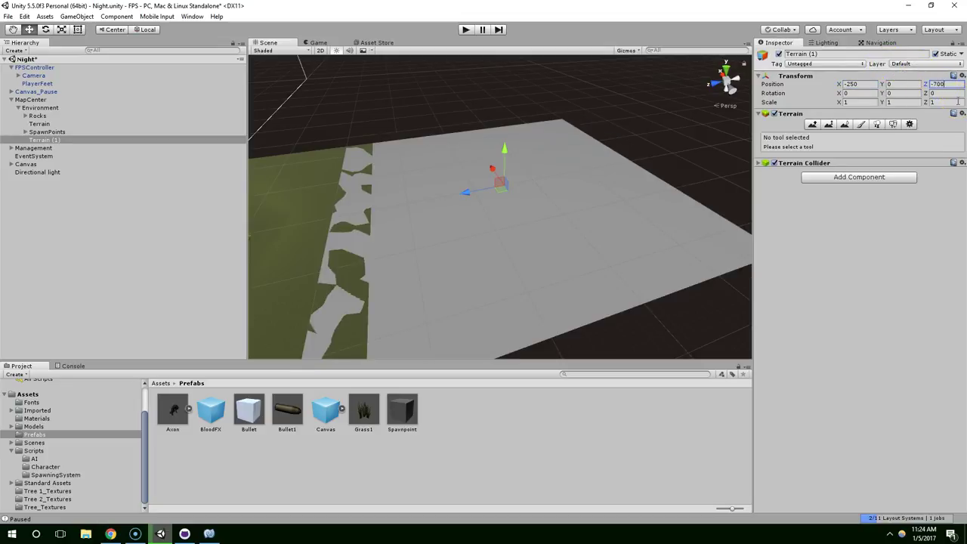
{"action": "key", "text": "BackSpace"}
{"action": "key", "text": "BackSpace"}
{"action": "type", "text": "50"}
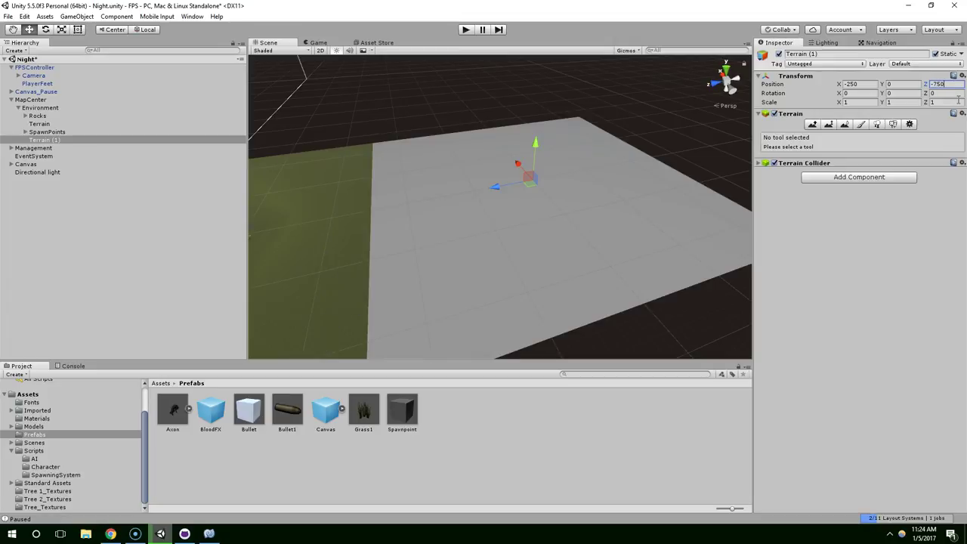
{"action": "middle_click_drag", "start_coordinate": [395, 253], "coordinate": [477, 214]}
{"action": "right_click_drag", "start_coordinate": [476, 214], "coordinate": [372, 171]}
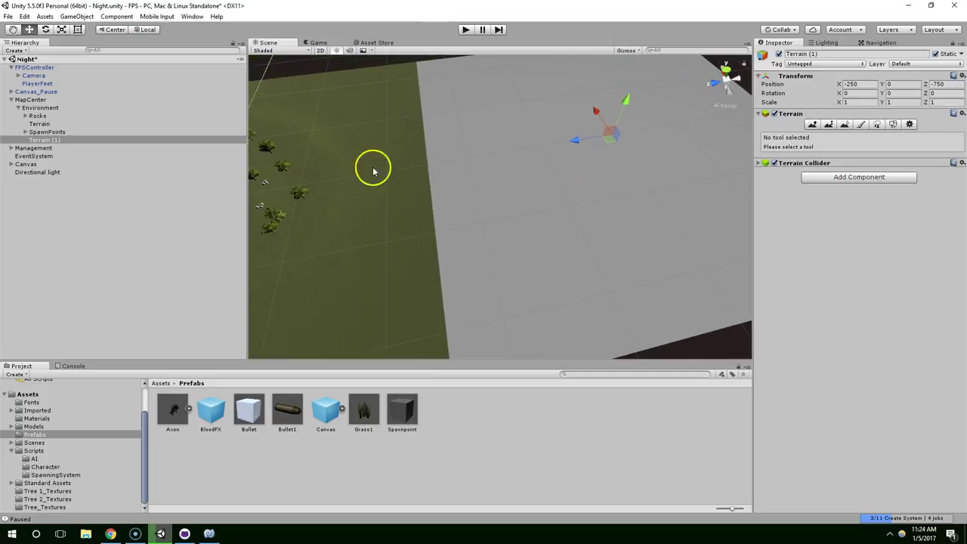
{"action": "middle_click_drag", "start_coordinate": [536, 206], "coordinate": [395, 93]}
{"action": "scroll", "coordinate": [471, 211], "scroll_direction": "up", "scroll_amount": 2}
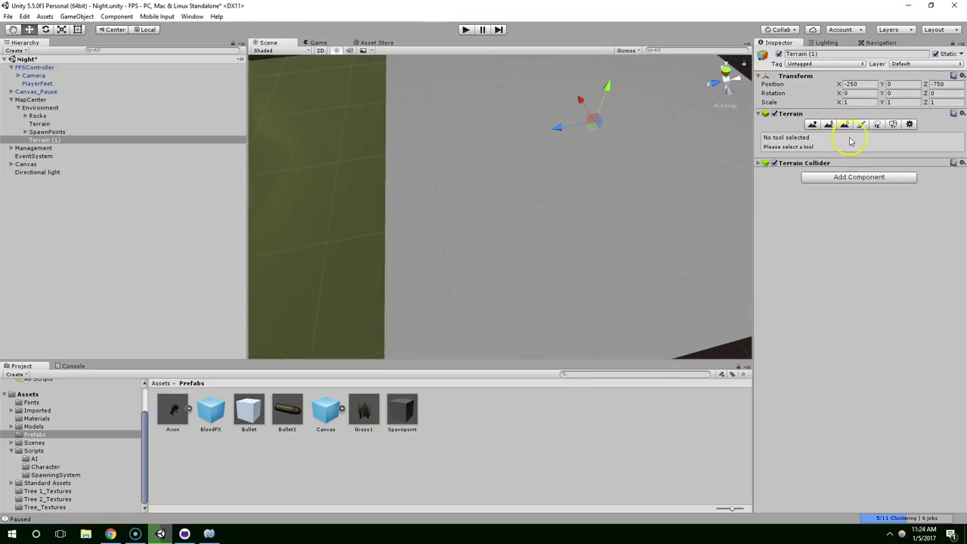
Add GrassHillAlbedo as the new terrain's paint texture
{"action": "left_click", "coordinate": [879, 124]}
{"action": "left_click", "coordinate": [861, 124]}
{"action": "left_click", "coordinate": [846, 125]}
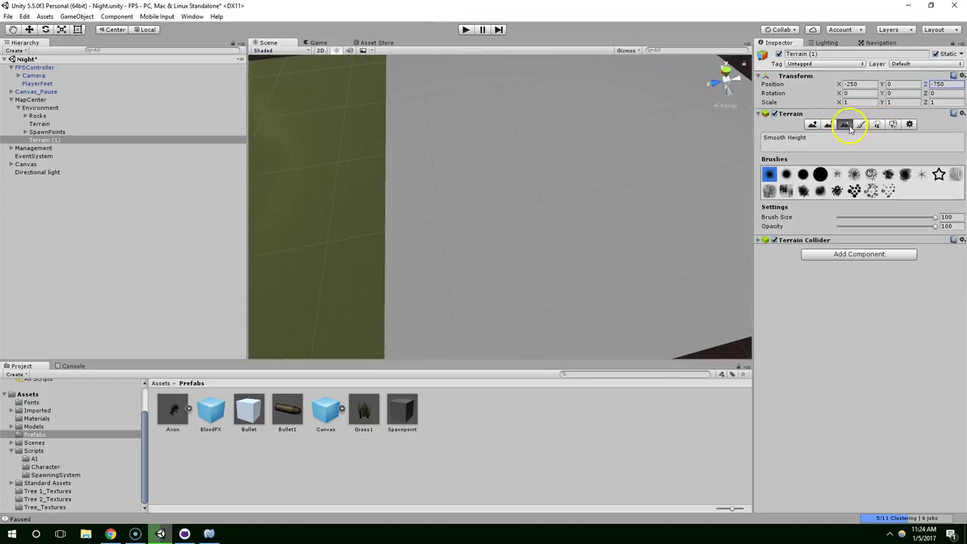
{"action": "left_click", "coordinate": [861, 125]}
{"action": "left_click", "coordinate": [935, 231]}
{"action": "left_click", "coordinate": [912, 231]}
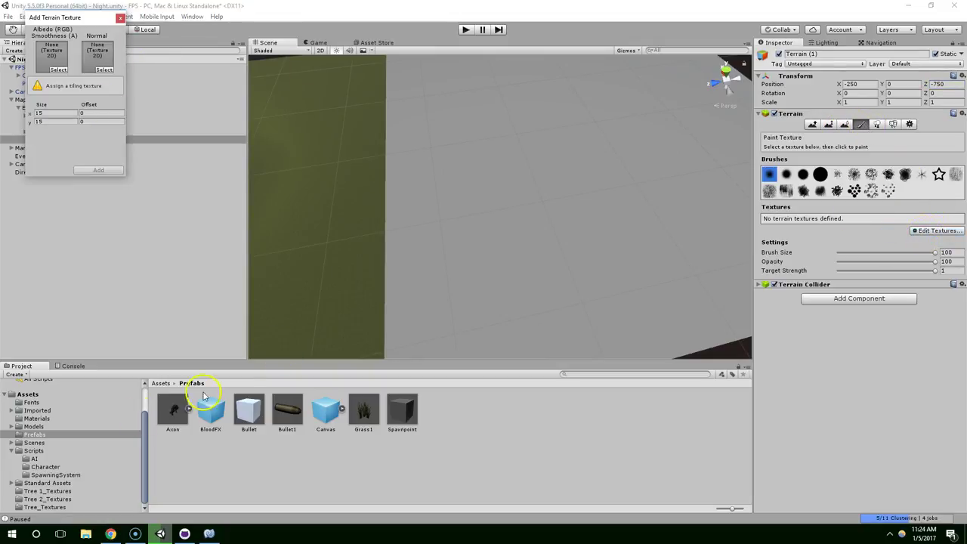
{"action": "left_click", "coordinate": [58, 68]}
{"action": "type", "text": "grass"}
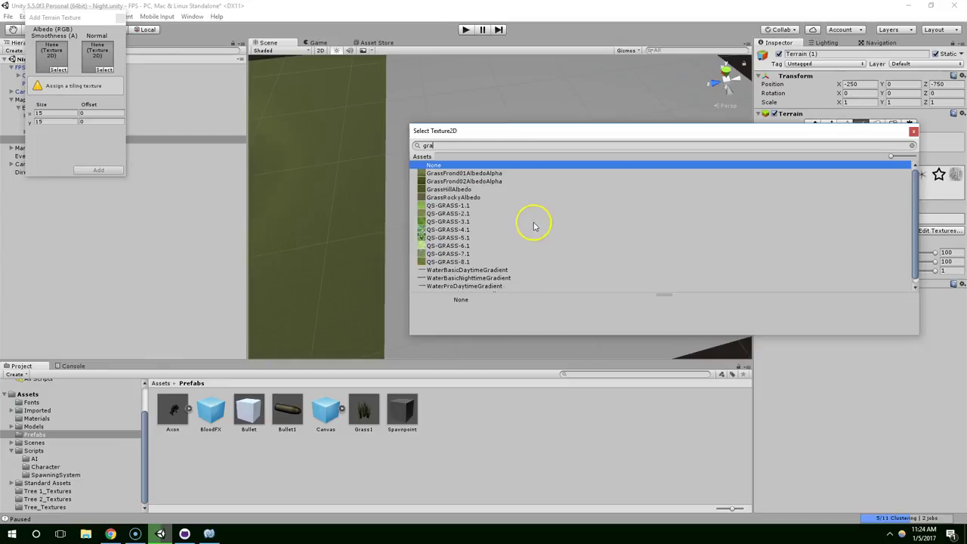
{"action": "left_click", "coordinate": [446, 189]}
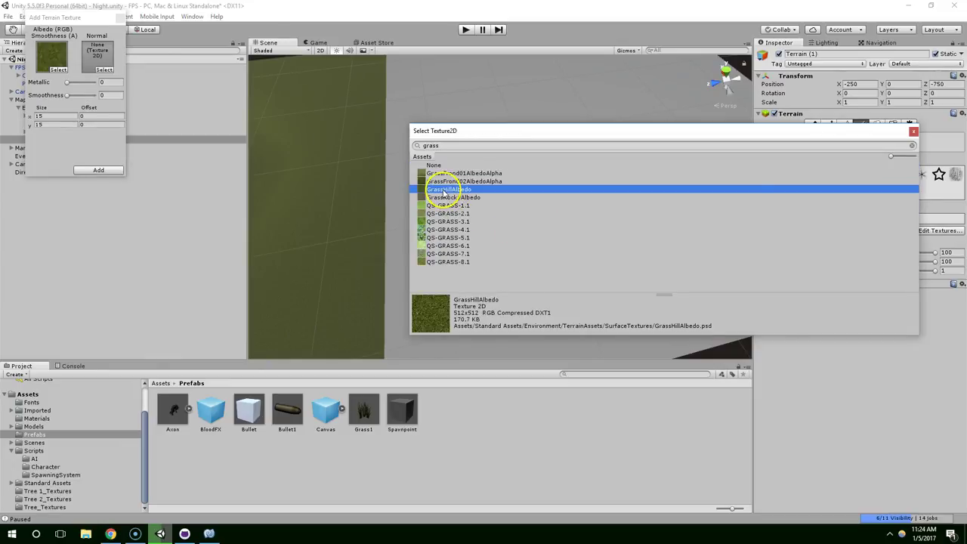
{"action": "double_click", "coordinate": [446, 190]}
{"action": "left_click", "coordinate": [101, 169]}
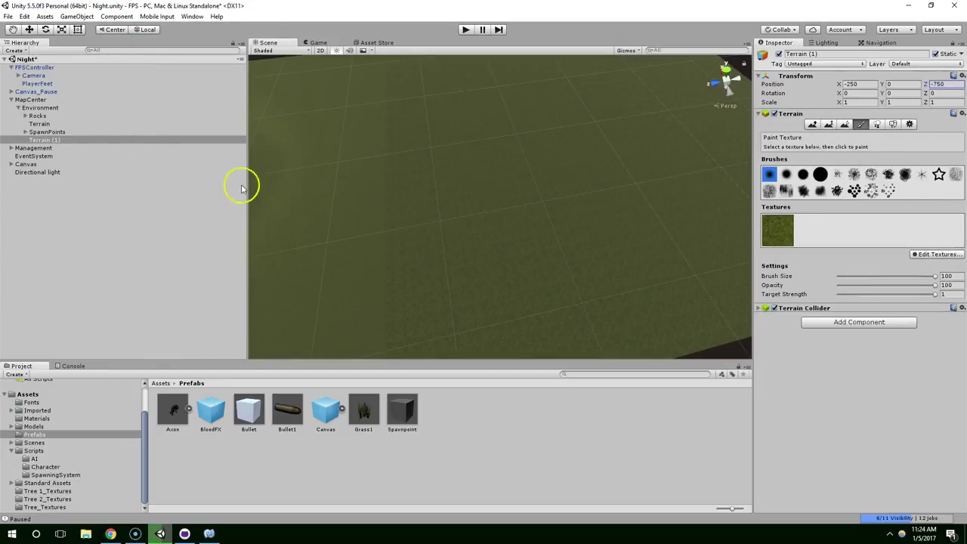
Compare the grass on both terrains up close and set the new terrain texture's tiling size to 5 by 5
{"action": "scroll", "coordinate": [615, 239], "scroll_direction": "up", "scroll_amount": 5}
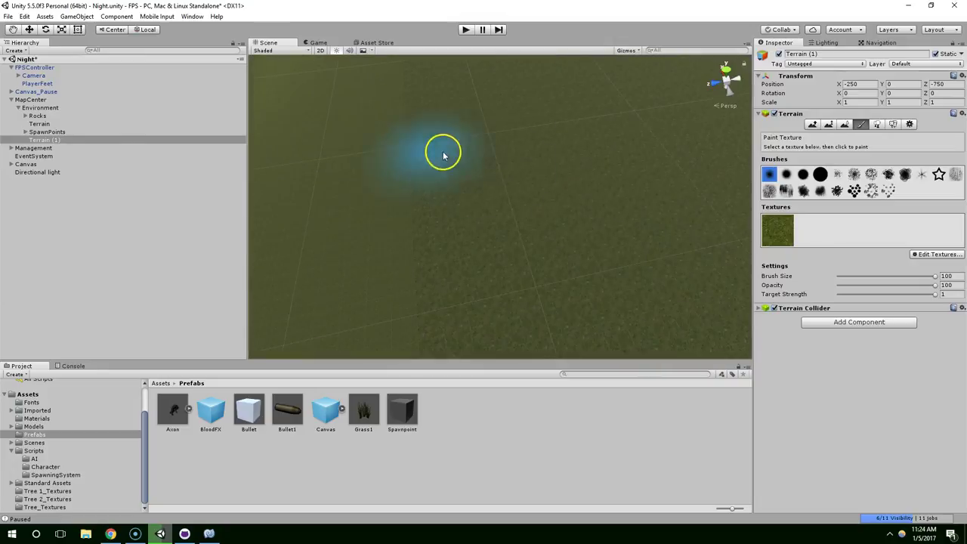
{"action": "right_click_drag", "start_coordinate": [535, 179], "coordinate": [499, 162]}
{"action": "mouse_move", "coordinate": [500, 163]}
{"action": "middle_mouse_down"}
{"action": "mouse_move", "coordinate": [559, 181]}
{"action": "mouse_move", "coordinate": [520, 143]}
{"action": "middle_mouse_up"}
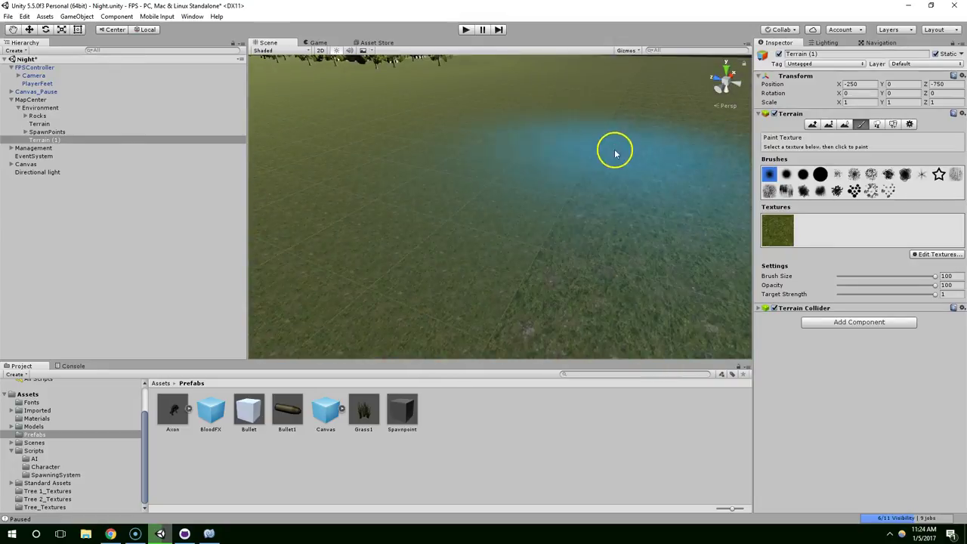
{"action": "left_click", "coordinate": [914, 255]}
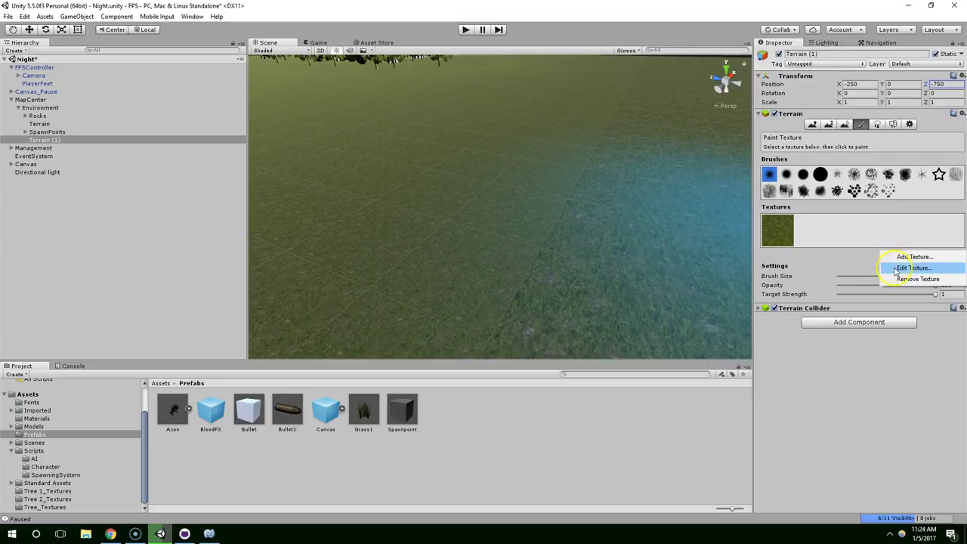
{"action": "left_click", "coordinate": [903, 270]}
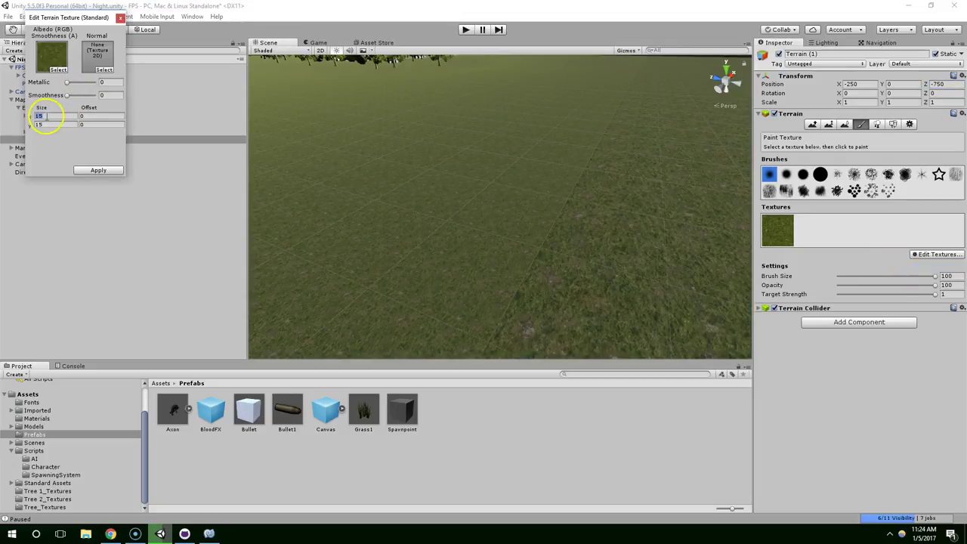
{"action": "type", "text": "55"}
{"action": "left_click", "coordinate": [27, 115]}
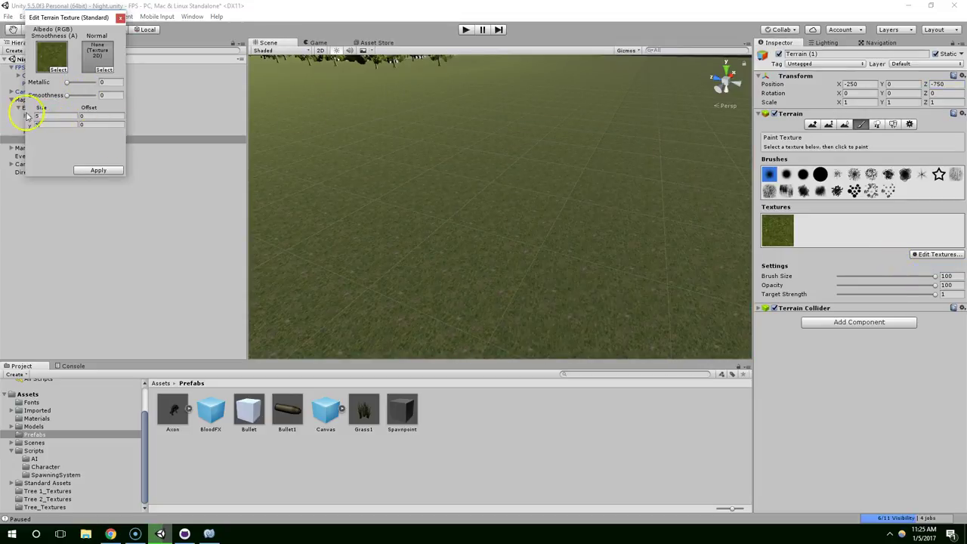
{"action": "left_click", "coordinate": [99, 170]}
Try raising a hill along the seam between the two terrains with the Raise / Lower Terrain tool
{"action": "scroll", "coordinate": [604, 207], "scroll_direction": "down", "scroll_amount": 3}
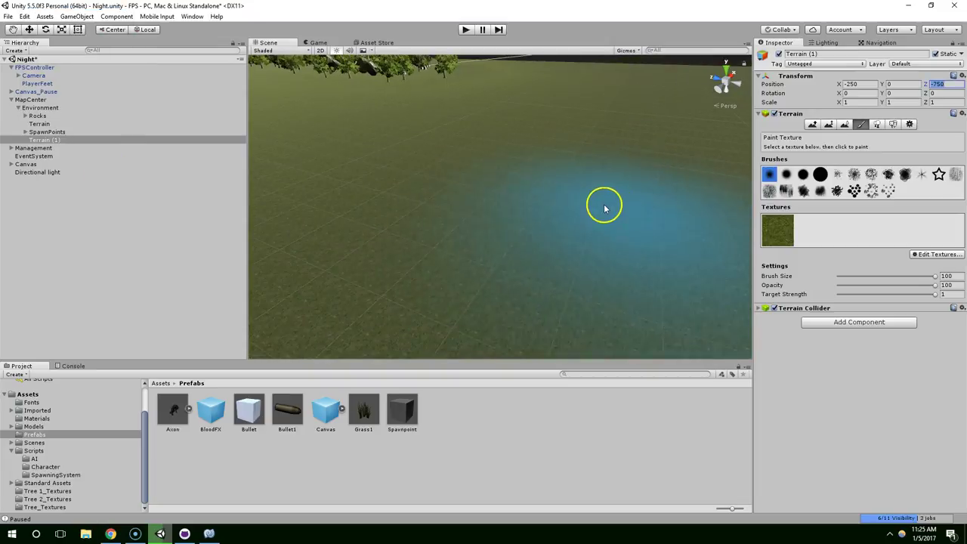
{"action": "right_click_drag", "start_coordinate": [589, 188], "coordinate": [627, 173]}
{"action": "middle_click_drag", "start_coordinate": [514, 173], "coordinate": [665, 235]}
{"action": "middle_click_drag", "start_coordinate": [543, 200], "coordinate": [603, 233]}
{"action": "mouse_move", "coordinate": [602, 232]}
{"action": "right_mouse_down"}
{"action": "mouse_move", "coordinate": [417, 265]}
{"action": "mouse_move", "coordinate": [492, 269]}
{"action": "mouse_move", "coordinate": [584, 204]}
{"action": "mouse_move", "coordinate": [496, 226]}
{"action": "mouse_move", "coordinate": [562, 195]}
{"action": "right_mouse_up"}
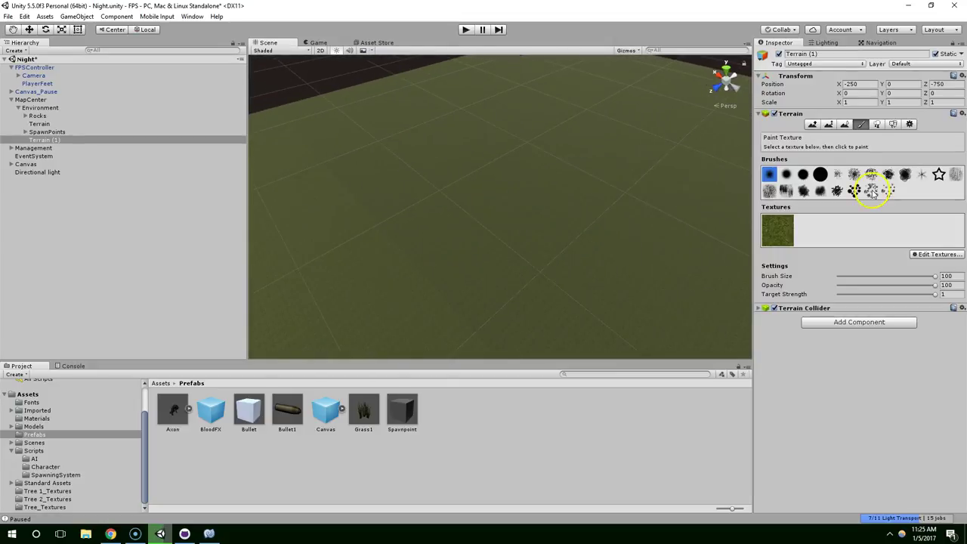
{"action": "left_click", "coordinate": [819, 125]}
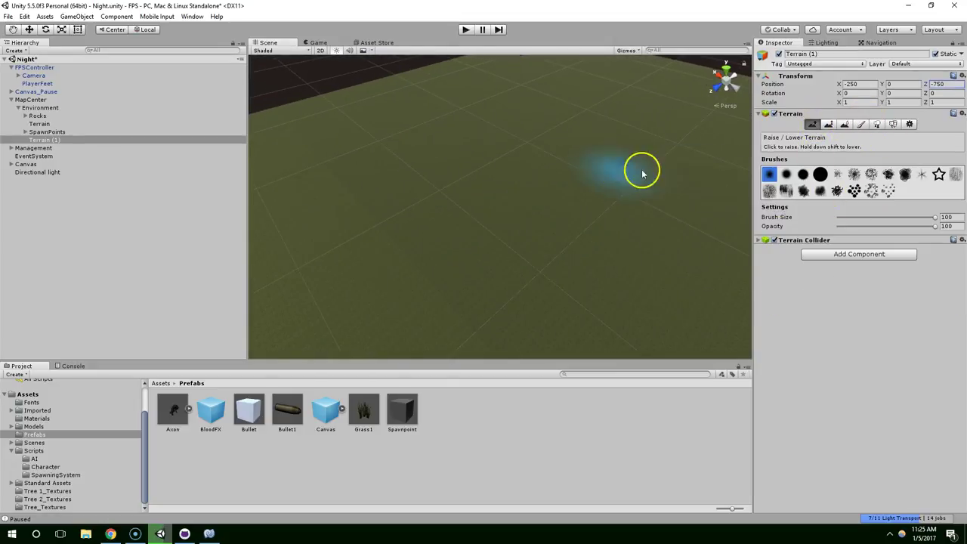
{"action": "mouse_move", "coordinate": [453, 147]}
{"action": "left_mouse_down"}
{"action": "mouse_move", "coordinate": [425, 172]}
{"action": "mouse_move", "coordinate": [440, 177]}
{"action": "left_mouse_up"}
{"action": "scroll", "coordinate": [443, 229], "scroll_direction": "down", "scroll_amount": 2}
{"action": "scroll", "coordinate": [443, 229], "scroll_direction": "up", "scroll_amount": 1}
{"action": "scroll", "coordinate": [401, 156], "scroll_direction": "up", "scroll_amount": 2}
{"action": "mouse_move", "coordinate": [524, 193]}
{"action": "right_mouse_down"}
{"action": "mouse_move", "coordinate": [473, 151]}
{"action": "mouse_move", "coordinate": [455, 179]}
{"action": "right_mouse_up"}
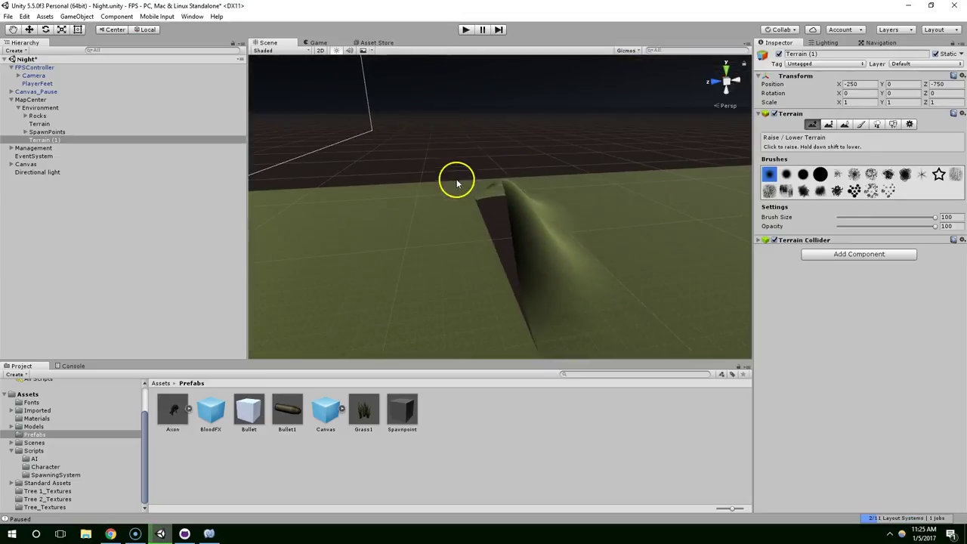
{"action": "key", "text": "ctrl+z"}
{"action": "key", "text": "ctrl+z"}
Examine the two joined terrains, their shared seam and their outer edges from several angles
{"action": "mouse_move", "coordinate": [442, 228]}
{"action": "right_mouse_down"}
{"action": "mouse_move", "coordinate": [425, 222]}
{"action": "mouse_move", "coordinate": [624, 292]}
{"action": "right_mouse_up"}
{"action": "scroll", "coordinate": [559, 246], "scroll_direction": "down", "scroll_amount": 3}
{"action": "right_click_drag", "start_coordinate": [524, 290], "coordinate": [308, 227]}
{"action": "right_click_drag", "start_coordinate": [431, 177], "coordinate": [406, 210]}
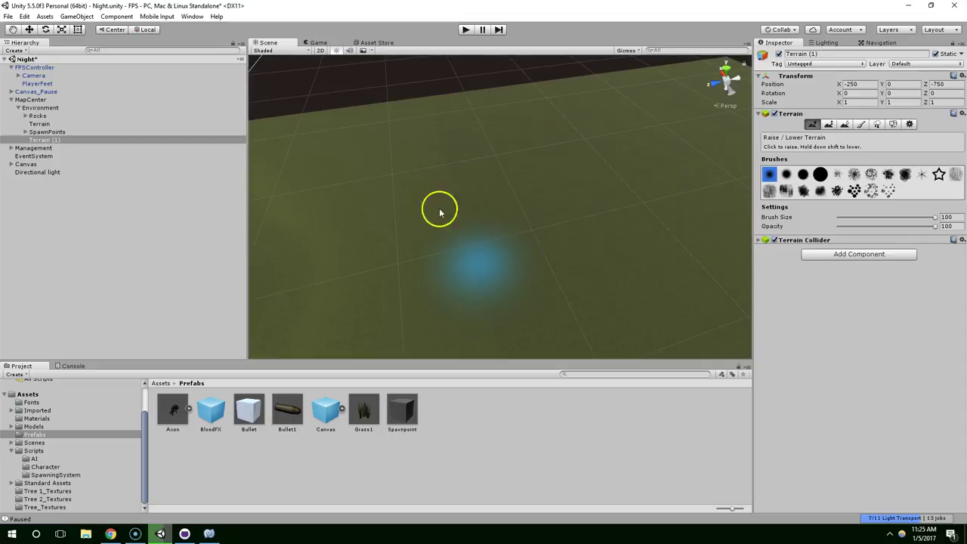
{"action": "mouse_move", "coordinate": [451, 188]}
{"action": "middle_mouse_down"}
{"action": "mouse_move", "coordinate": [497, 306]}
{"action": "mouse_move", "coordinate": [544, 338]}
{"action": "mouse_move", "coordinate": [516, 289]}
{"action": "middle_mouse_up"}
{"action": "scroll", "coordinate": [456, 173], "scroll_direction": "up", "scroll_amount": 2}
{"action": "middle_click_drag", "start_coordinate": [455, 173], "coordinate": [464, 235]}
{"action": "scroll", "coordinate": [463, 235], "scroll_direction": "up", "scroll_amount": 2}
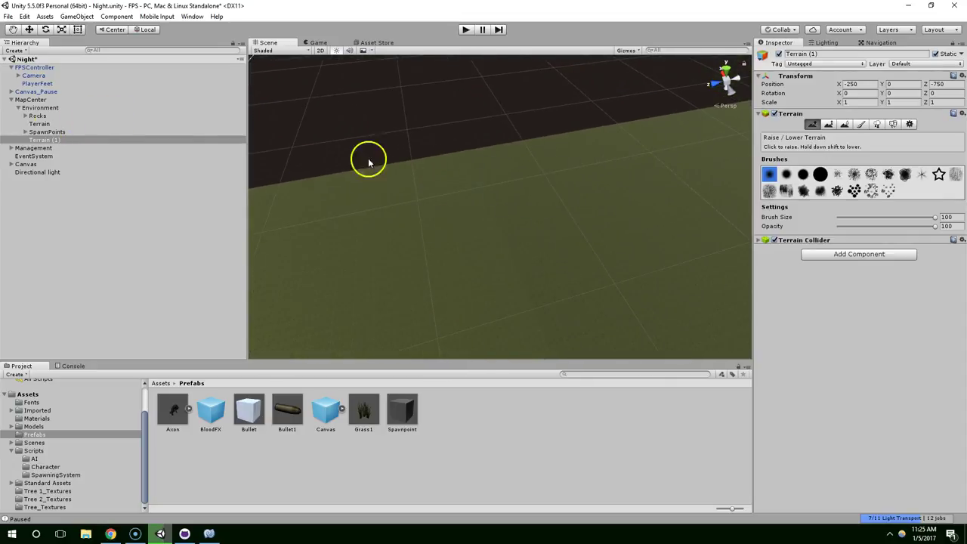
{"action": "scroll", "coordinate": [481, 207], "scroll_direction": "down", "scroll_amount": 1}
{"action": "scroll", "coordinate": [484, 182], "scroll_direction": "down", "scroll_amount": 3}
{"action": "scroll", "coordinate": [537, 231], "scroll_direction": "up", "scroll_amount": 4}
{"action": "right_click_drag", "start_coordinate": [561, 247], "coordinate": [483, 255]}
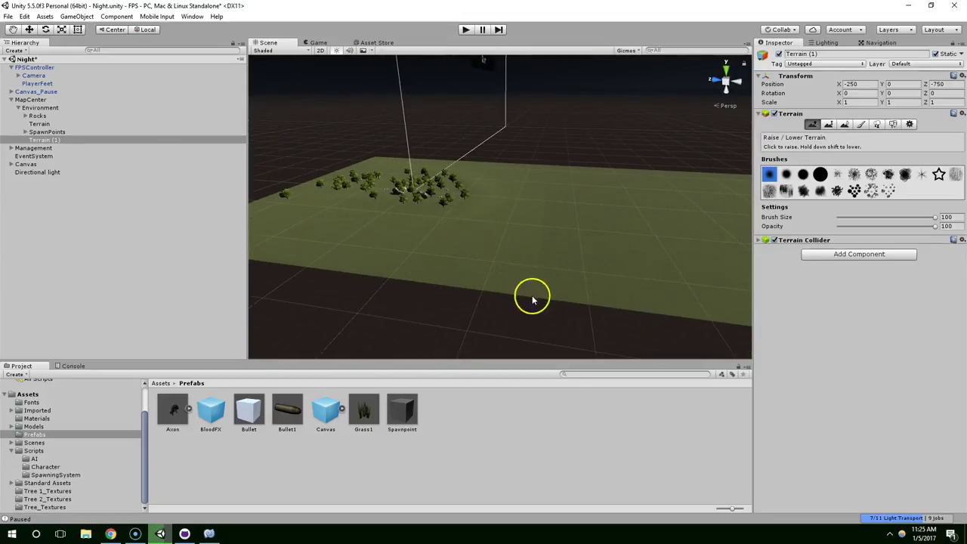
Look over the whole extended map, including the tree cluster and the open grass area of the new terrain
{"action": "middle_click_drag", "start_coordinate": [561, 154], "coordinate": [559, 190]}
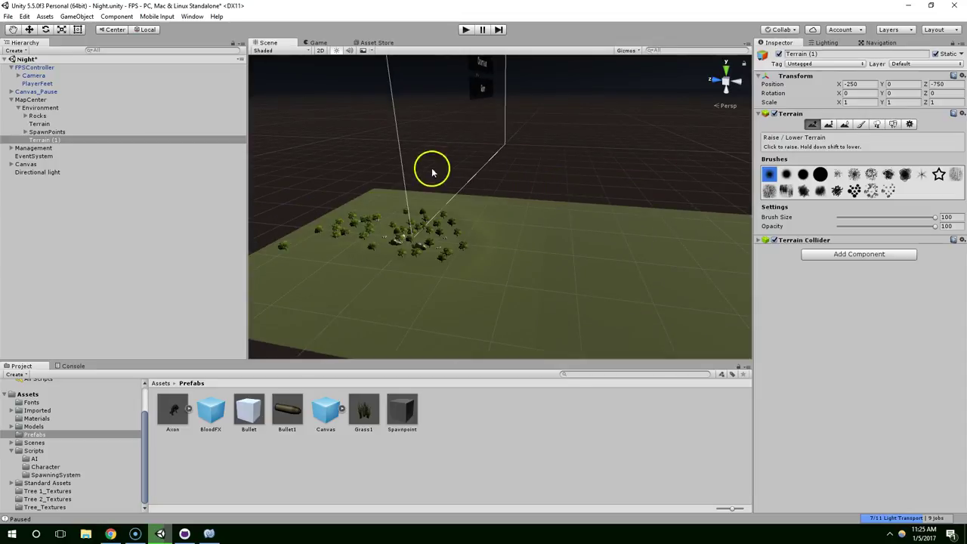
{"action": "scroll", "coordinate": [494, 229], "scroll_direction": "down", "scroll_amount": 1}
{"action": "right_click_drag", "start_coordinate": [408, 208], "coordinate": [464, 238]}
{"action": "middle_click_drag", "start_coordinate": [463, 238], "coordinate": [532, 223]}
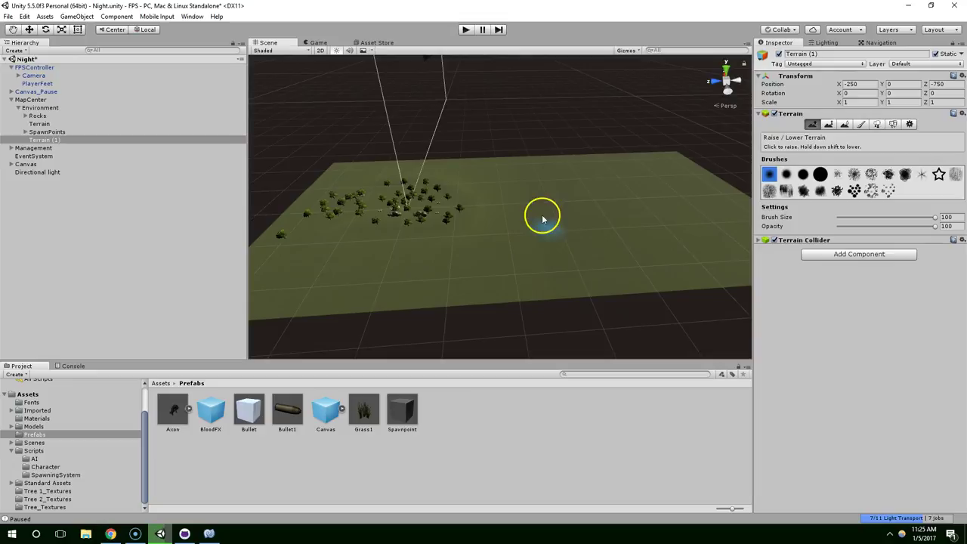
{"action": "right_click_drag", "start_coordinate": [550, 253], "coordinate": [632, 250]}
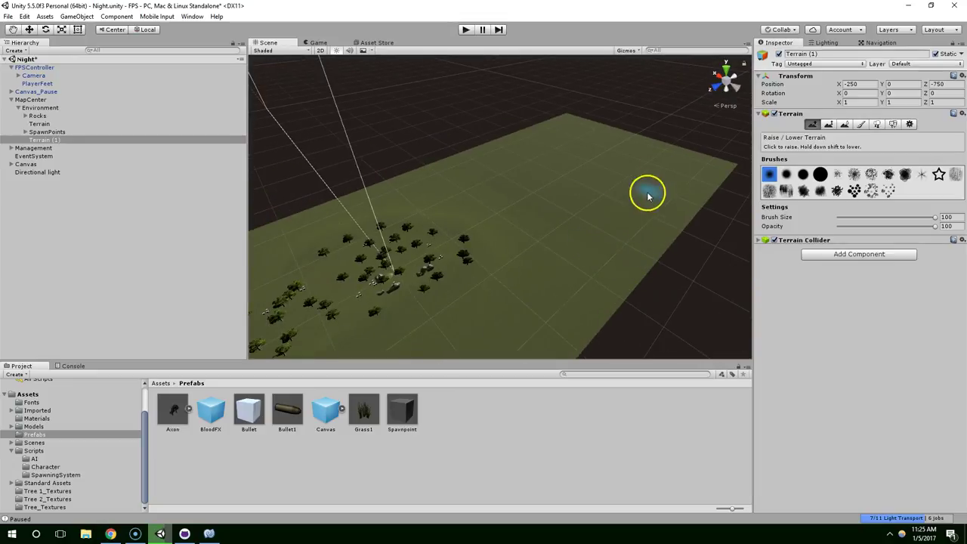
{"action": "middle_click_drag", "start_coordinate": [347, 207], "coordinate": [491, 166]}
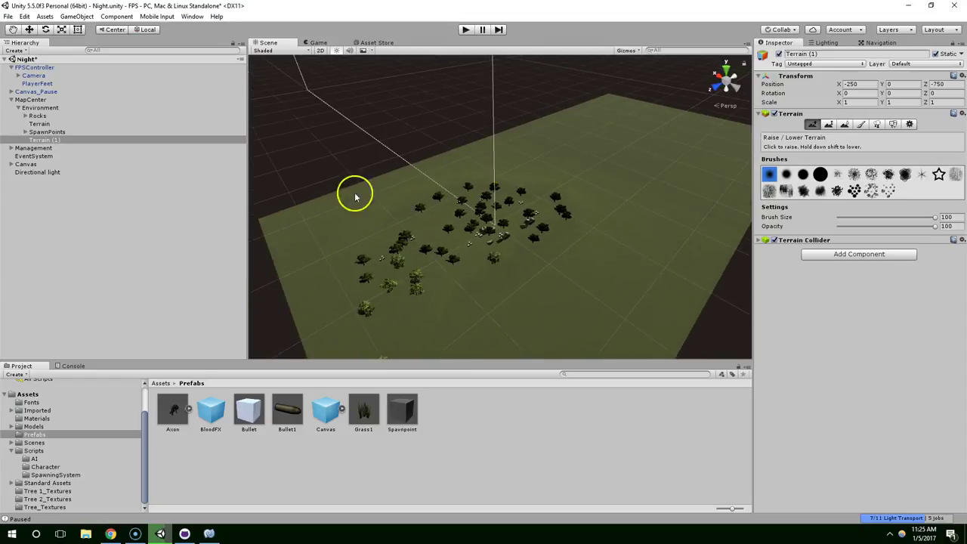
{"action": "right_click_drag", "start_coordinate": [629, 286], "coordinate": [570, 287]}
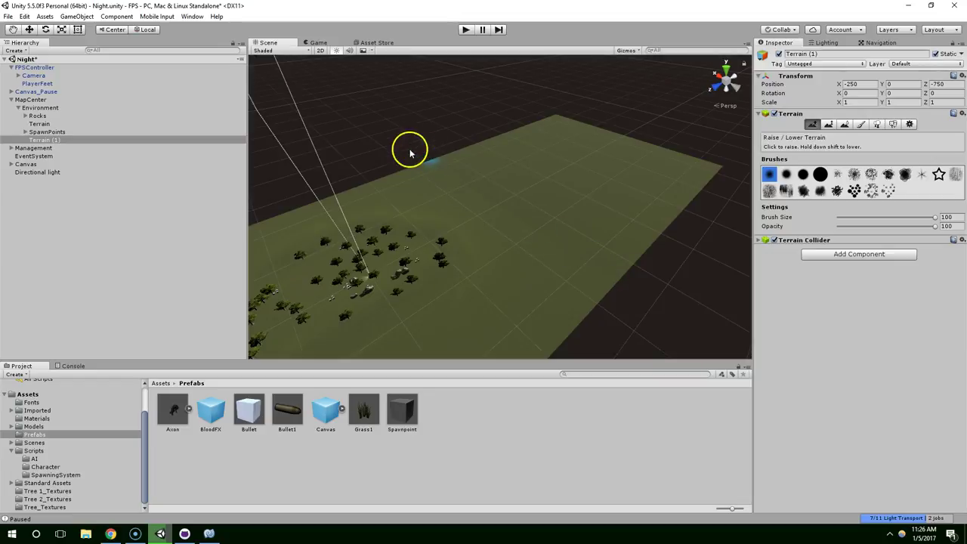
{"action": "scroll", "coordinate": [540, 224], "scroll_direction": "up", "scroll_amount": 5}
{"action": "left_click_drag", "start_coordinate": [641, 261], "coordinate": [498, 165], "text": "alt"}
{"action": "scroll", "coordinate": [567, 166], "scroll_direction": "down", "scroll_amount": 5}
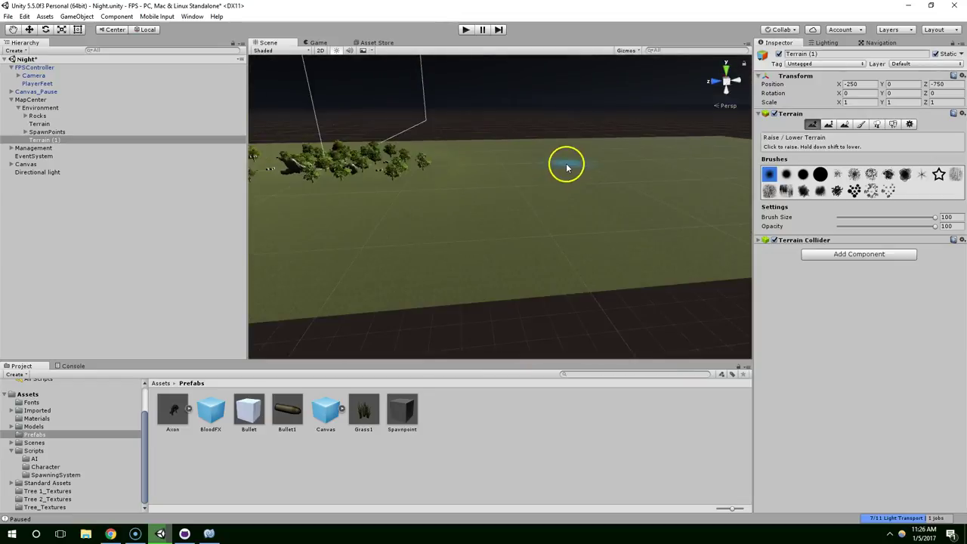
Try raising the ground near the tree cluster with the Raise / Lower Terrain brush and undo the strokes
{"action": "middle_click_drag", "start_coordinate": [567, 165], "coordinate": [514, 214]}
{"action": "left_click", "coordinate": [488, 202]}
{"action": "right_click_drag", "start_coordinate": [411, 203], "coordinate": [496, 199]}
{"action": "left_click_drag", "start_coordinate": [380, 241], "coordinate": [381, 221]}
{"action": "middle_click_drag", "start_coordinate": [380, 221], "coordinate": [534, 214]}
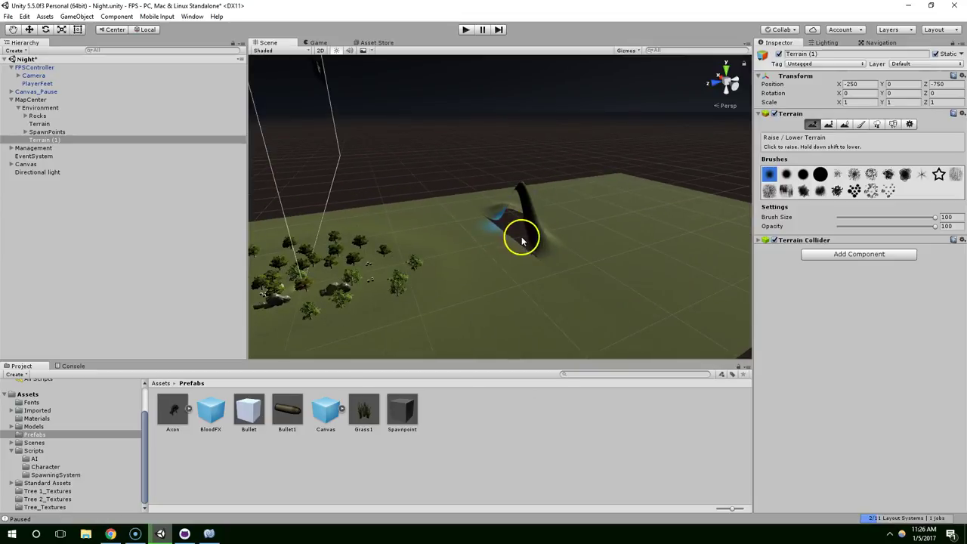
{"action": "key", "text": "ctrl+z"}
{"action": "left_click_drag", "start_coordinate": [547, 237], "coordinate": [510, 227], "text": "alt"}
{"action": "middle_click_drag", "start_coordinate": [510, 227], "coordinate": [507, 242]}
{"action": "key", "text": "ctrl+z"}
{"action": "left_click_drag", "start_coordinate": [507, 242], "coordinate": [483, 246], "text": "alt"}
{"action": "middle_click_drag", "start_coordinate": [484, 246], "coordinate": [499, 247]}
{"action": "right_click_drag", "start_coordinate": [500, 247], "coordinate": [440, 243]}
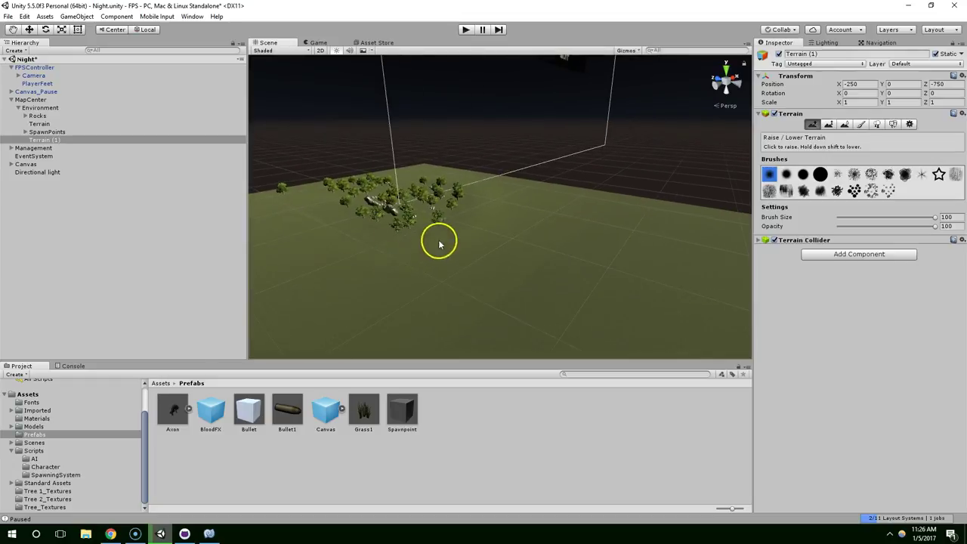
Switch to Chrome and close the Unity Shuriken Blood Splash FX Tutorial page
{"action": "left_click", "coordinate": [123, 534]}
{"action": "left_click", "coordinate": [297, 145]}
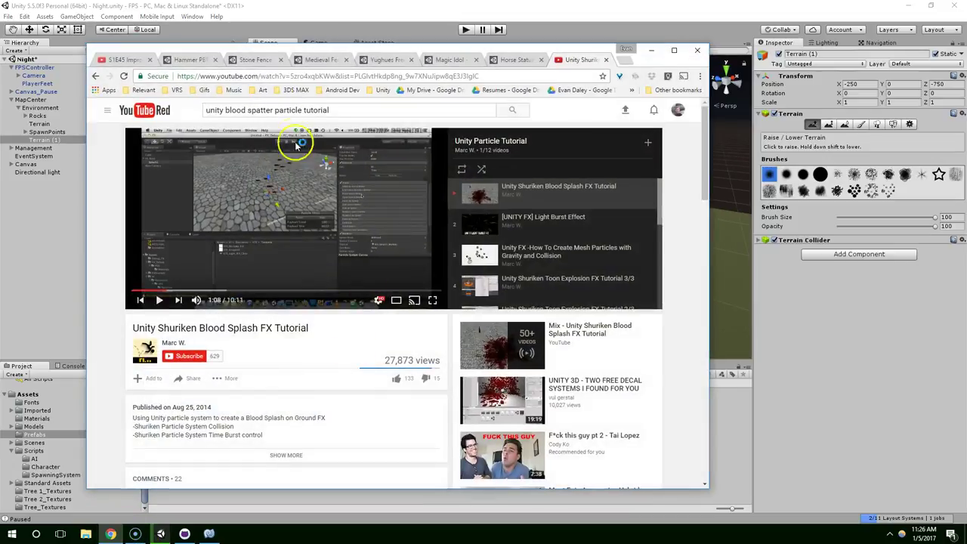
{"action": "middle_click", "coordinate": [567, 60]}
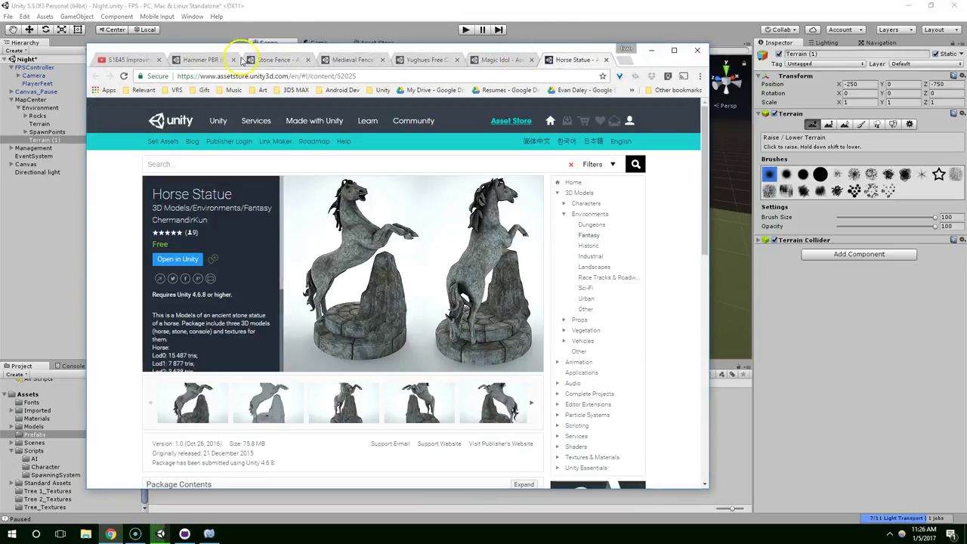
Review the Asset Store pages for the hammer, fences, concrete pipes and Magic Idol, and open the Horse Statue asset in Unity
{"action": "left_click", "coordinate": [202, 61]}
{"action": "left_click", "coordinate": [257, 61]}
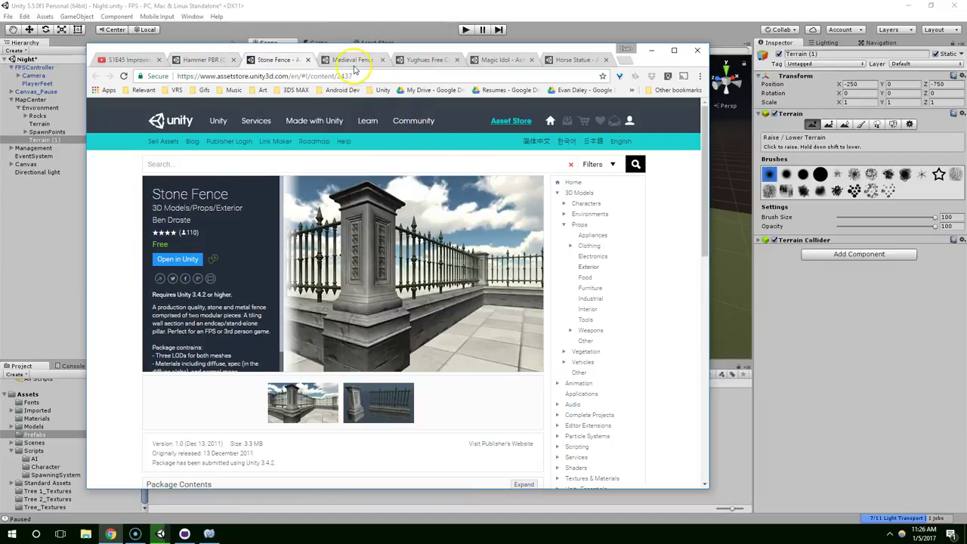
{"action": "left_click_drag", "start_coordinate": [149, 193], "coordinate": [242, 195]}
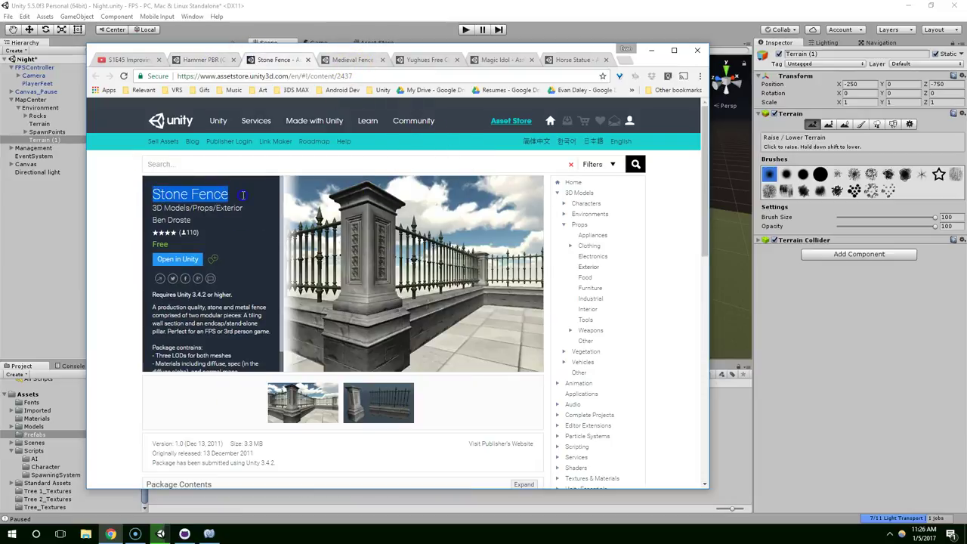
{"action": "left_click", "coordinate": [329, 61]}
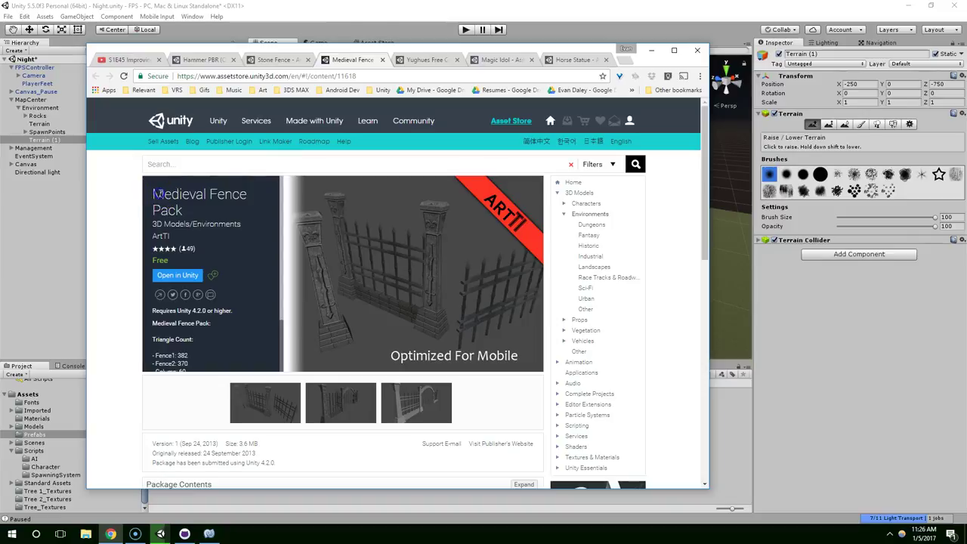
{"action": "left_click_drag", "start_coordinate": [158, 193], "coordinate": [264, 193]}
{"action": "left_click", "coordinate": [402, 58]}
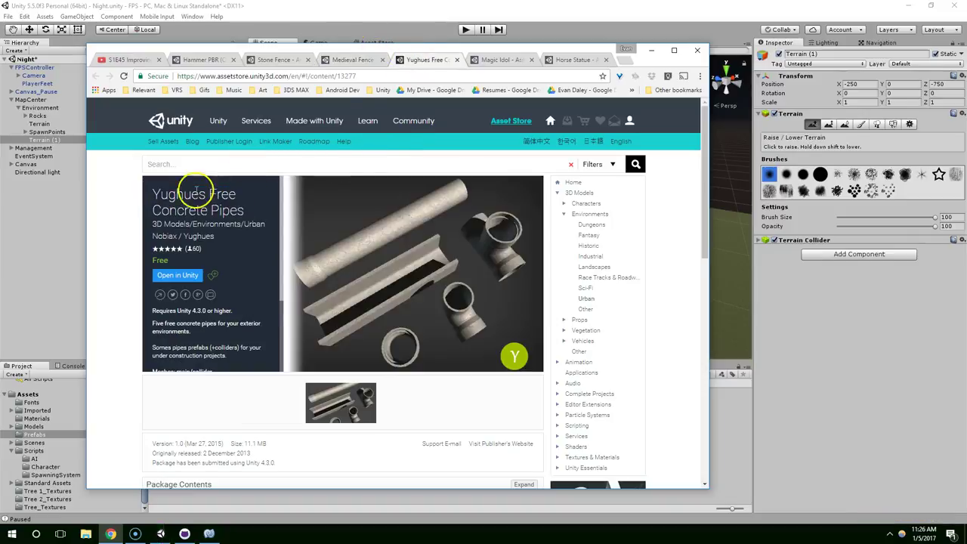
{"action": "left_click_drag", "start_coordinate": [161, 192], "coordinate": [246, 215]}
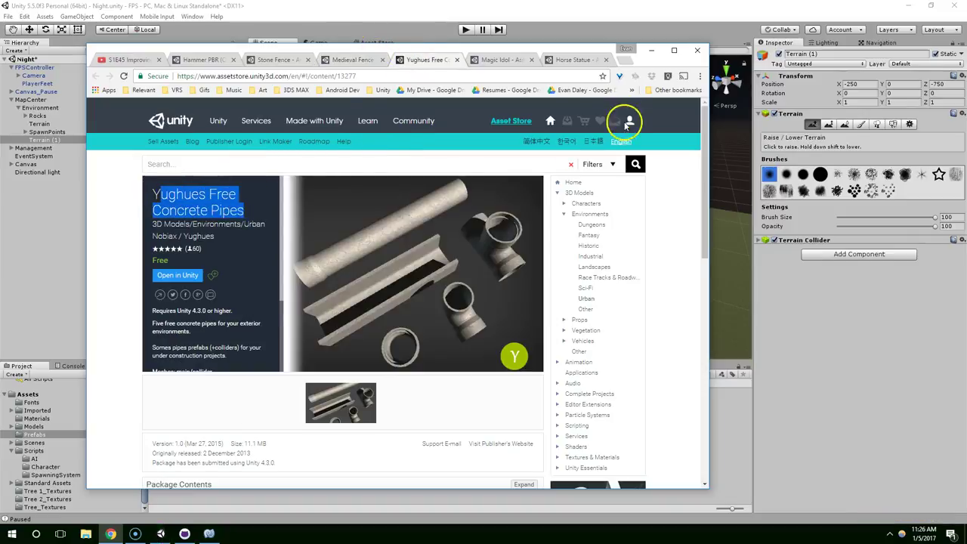
{"action": "left_click", "coordinate": [510, 62]}
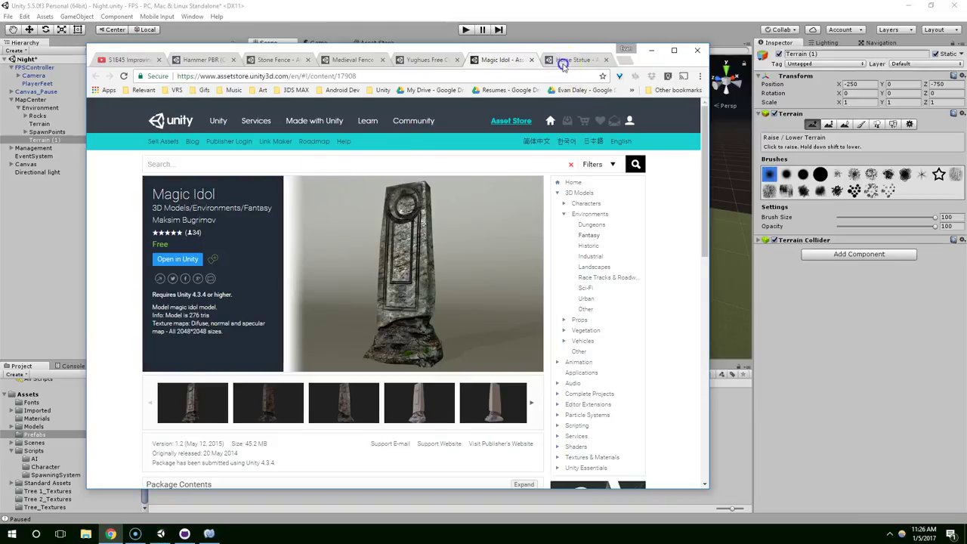
{"action": "left_click", "coordinate": [566, 60]}
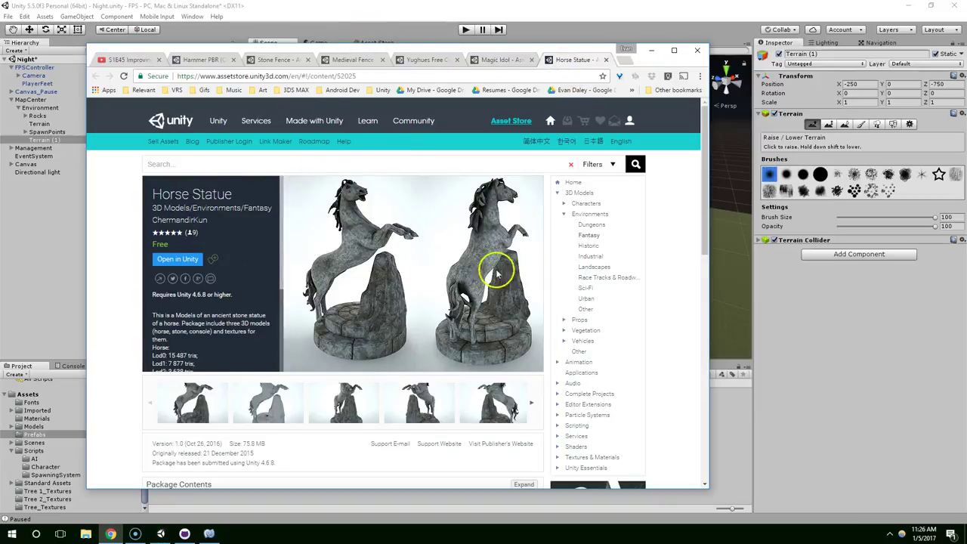
{"action": "left_click", "coordinate": [185, 261]}
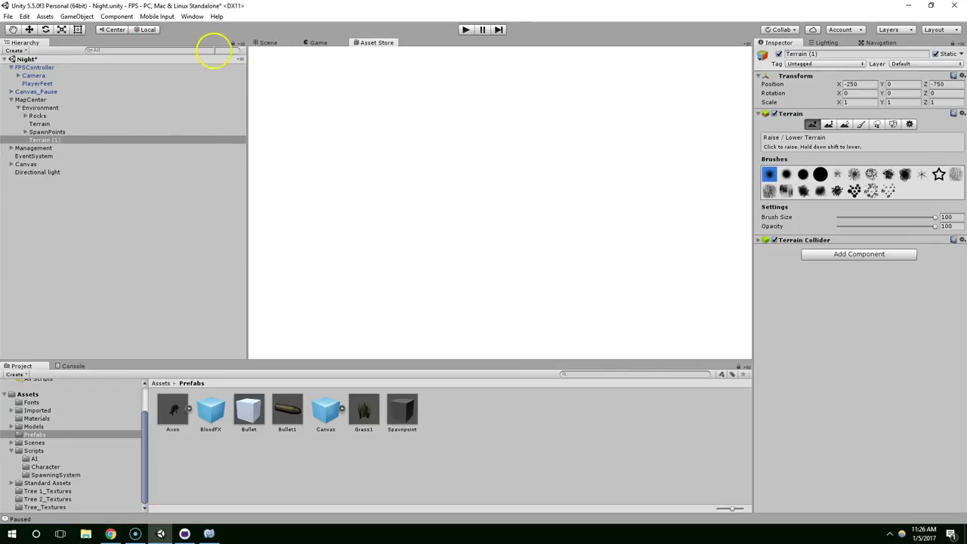
Rename the Terrain (1) object as Terrain2 and start downloading the Horse Statue package
{"action": "left_click", "coordinate": [53, 141]}
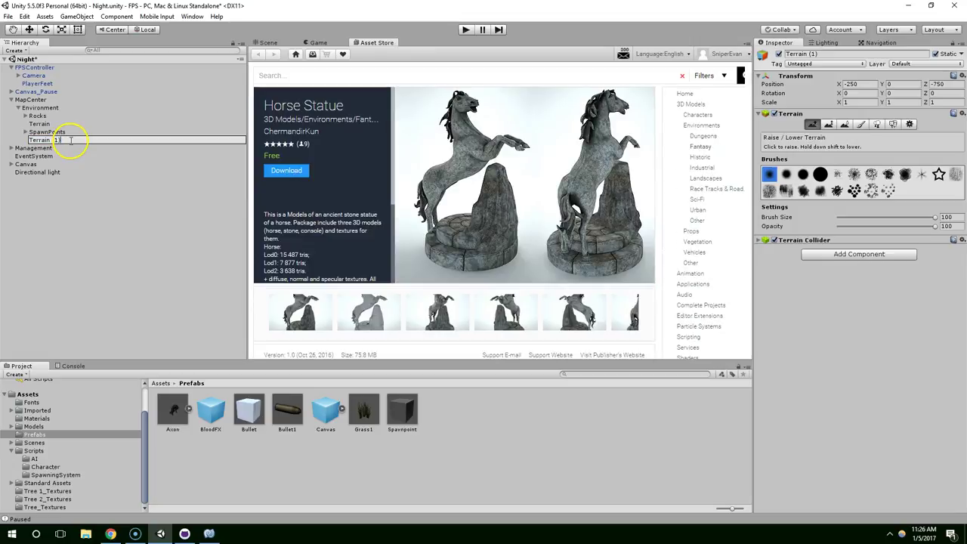
{"action": "key", "text": "BackSpace"}
{"action": "key", "text": "BackSpace"}
{"action": "key", "text": "BackSpace"}
{"action": "key", "text": "BackSpace"}
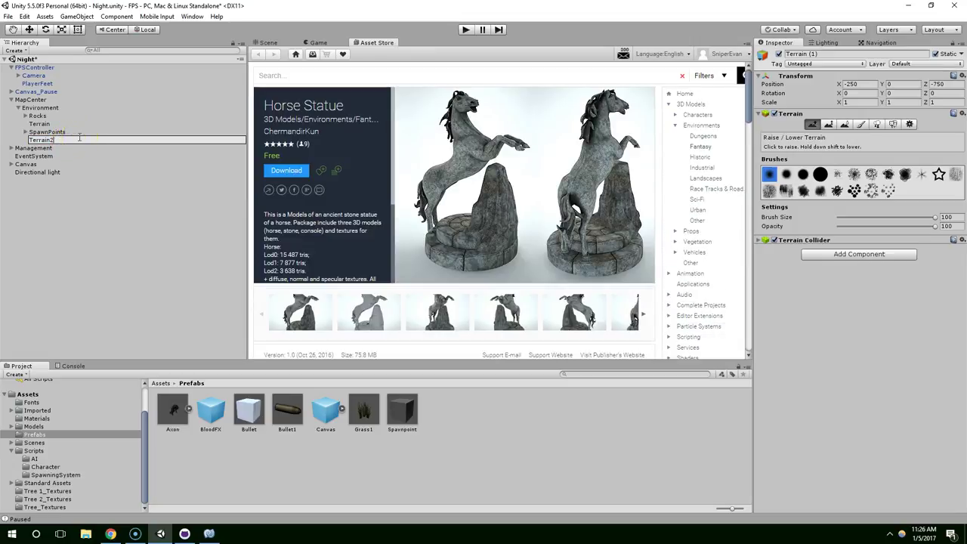
{"action": "type", "text": "2"}
{"action": "key", "text": "Return"}
{"action": "left_click", "coordinate": [276, 172]}
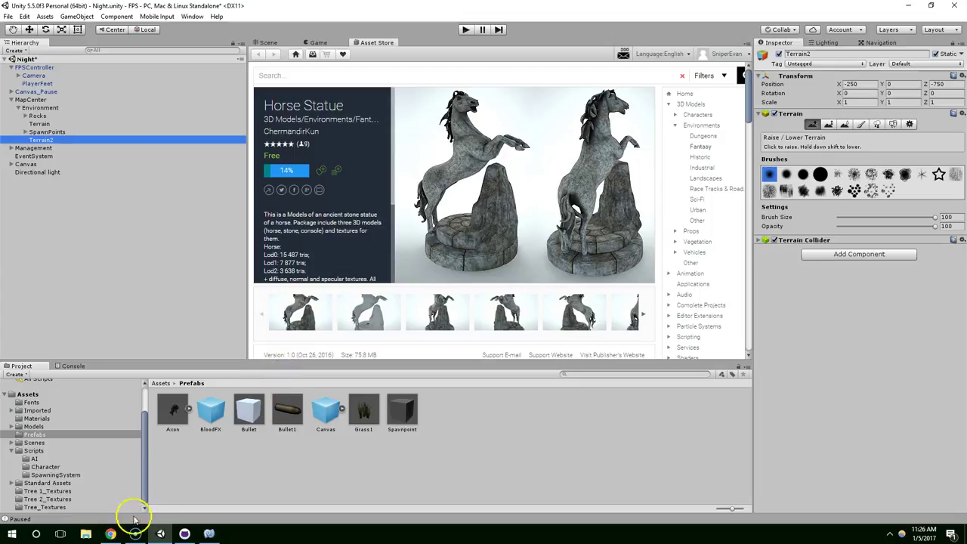
Set the Y position of all spawn points, from SpawnPoint through SpawnPoint (29), to 1
{"action": "left_click", "coordinate": [26, 132]}
{"action": "left_click", "coordinate": [268, 42]}
{"action": "scroll", "coordinate": [60, 120], "scroll_direction": "down", "scroll_amount": 2}
{"action": "left_click", "coordinate": [65, 90]}
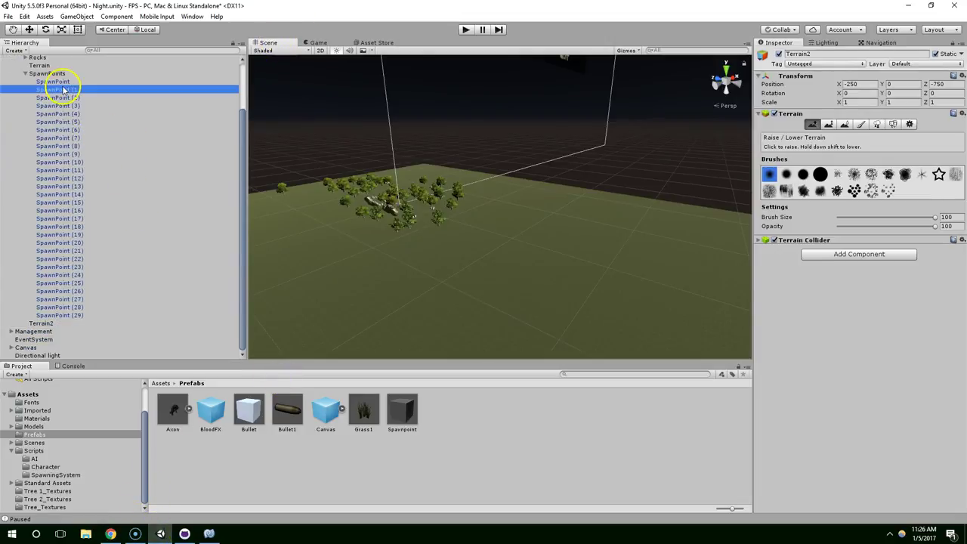
{"action": "left_click", "coordinate": [62, 82]}
{"action": "left_click", "coordinate": [56, 315], "text": "shift"}
{"action": "left_click_drag", "start_coordinate": [438, 234], "coordinate": [677, 269], "text": "alt"}
{"action": "scroll", "coordinate": [604, 240], "scroll_direction": "up", "scroll_amount": 2}
{"action": "right_click_drag", "start_coordinate": [604, 240], "coordinate": [529, 203]}
{"action": "scroll", "coordinate": [537, 175], "scroll_direction": "up", "scroll_amount": 5}
{"action": "scroll", "coordinate": [534, 212], "scroll_direction": "down", "scroll_amount": 8}
{"action": "scroll", "coordinate": [505, 196], "scroll_direction": "up", "scroll_amount": 10}
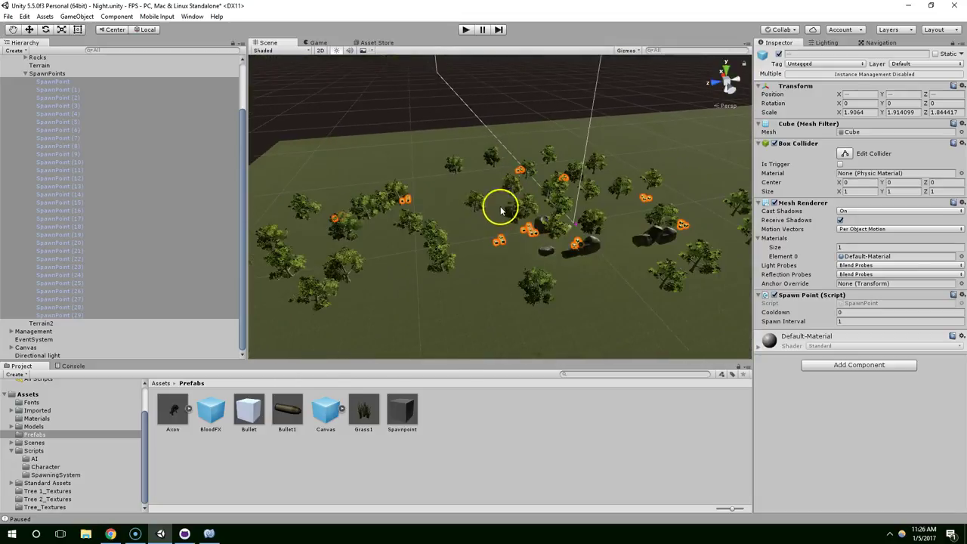
{"action": "left_click_drag", "start_coordinate": [546, 212], "coordinate": [449, 69]}
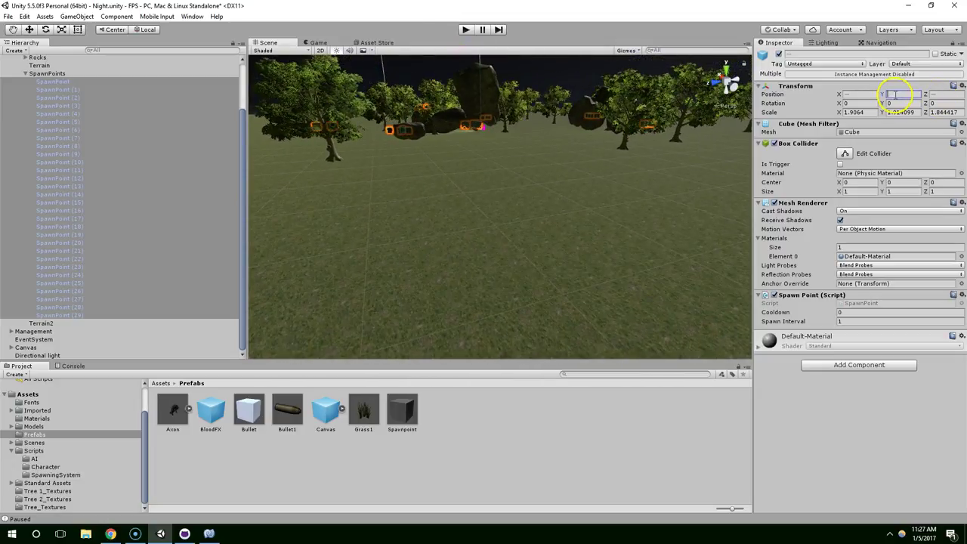
{"action": "left_click_drag", "start_coordinate": [662, 93], "coordinate": [486, 300]}
{"action": "scroll", "coordinate": [522, 312], "scroll_direction": "down", "scroll_amount": 3}
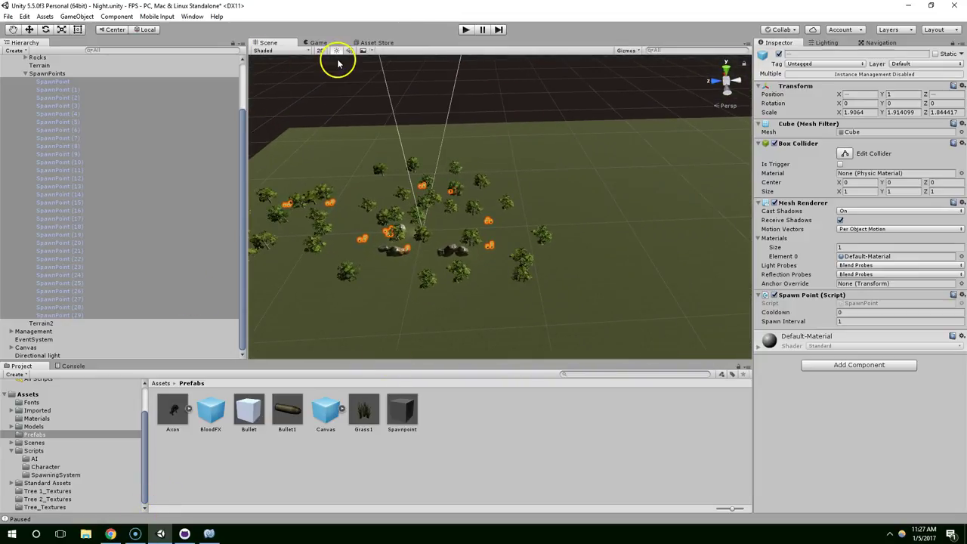
Import the complete Horse Statue package with its materials, models and textures into the project
{"action": "left_click", "coordinate": [375, 42]}
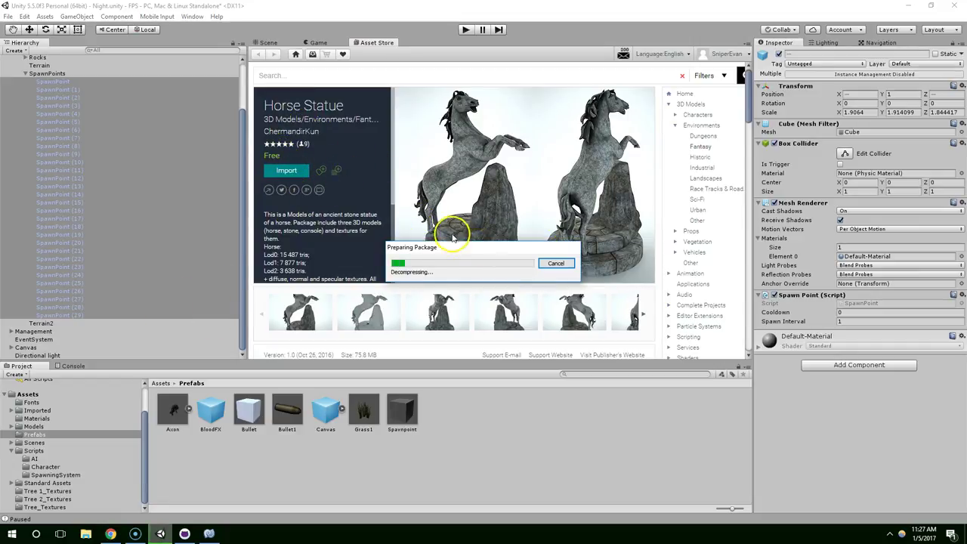
{"action": "scroll", "coordinate": [464, 261], "scroll_direction": "down", "scroll_amount": 2}
{"action": "left_click", "coordinate": [617, 277]}
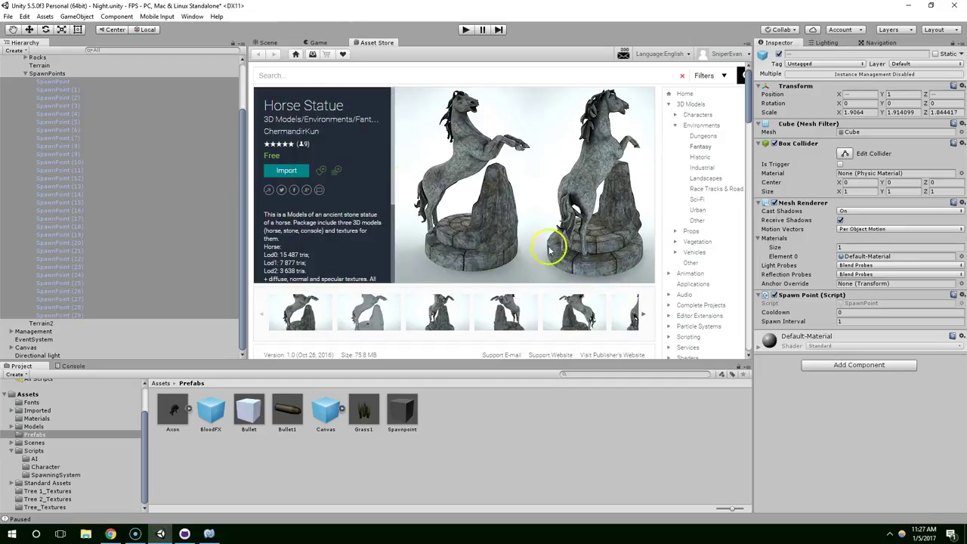
{"action": "left_click", "coordinate": [303, 171]}
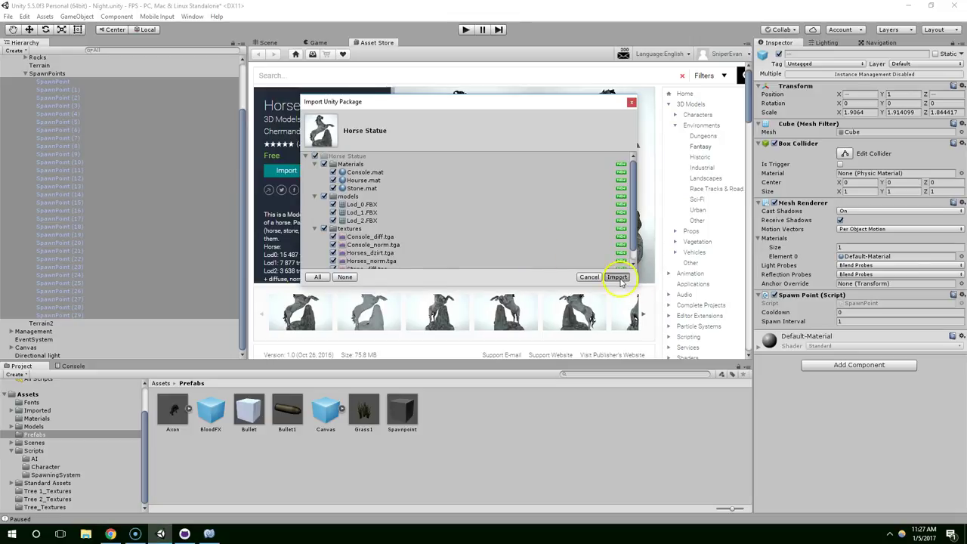
{"action": "left_click", "coordinate": [616, 278]}
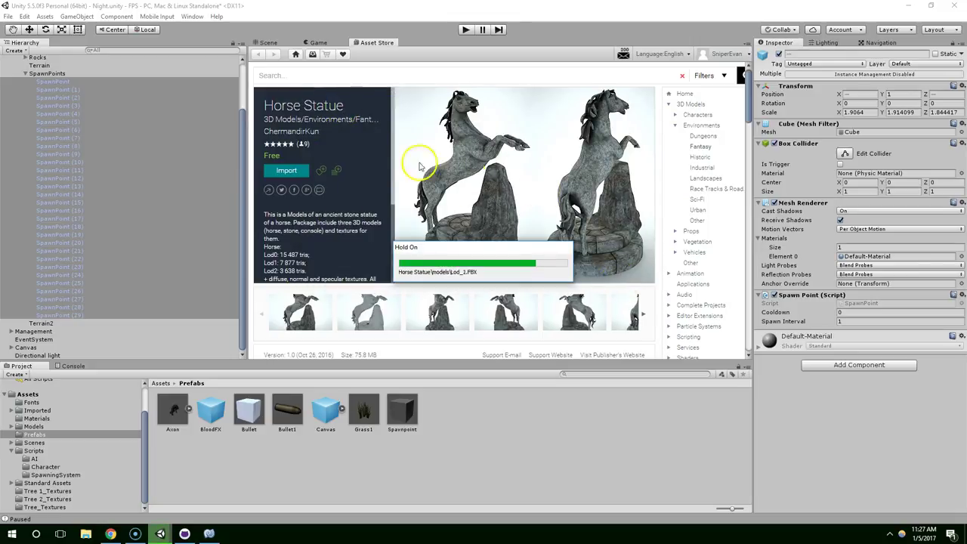
Return to the scene view and move the Horse Statue folder into the Imported folder
{"action": "left_click", "coordinate": [269, 42]}
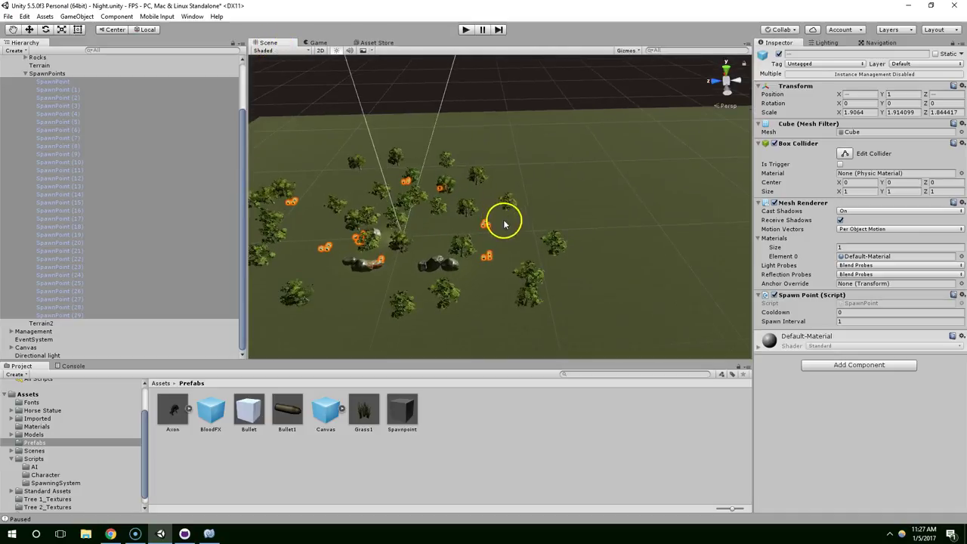
{"action": "scroll", "coordinate": [504, 223], "scroll_direction": "up", "scroll_amount": 10}
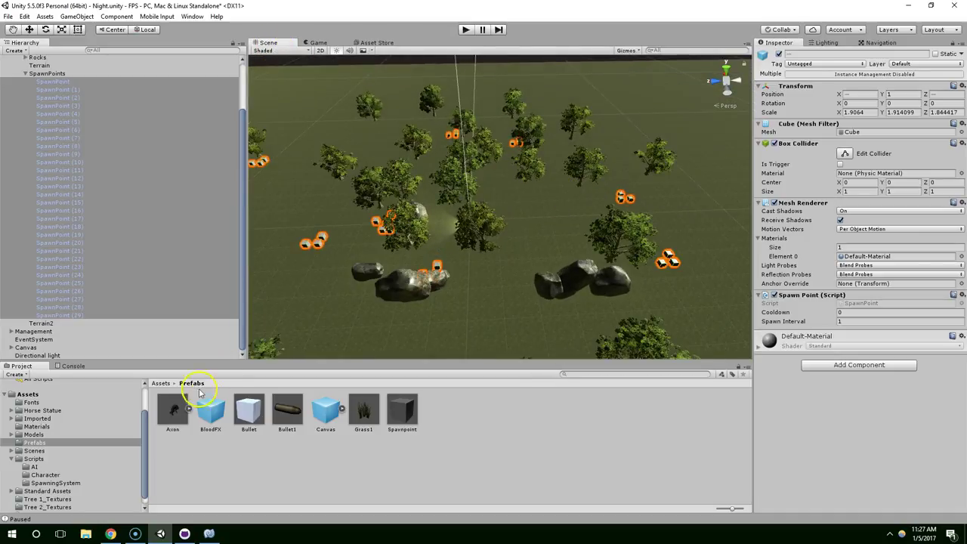
{"action": "left_click_drag", "start_coordinate": [38, 412], "coordinate": [34, 419]}
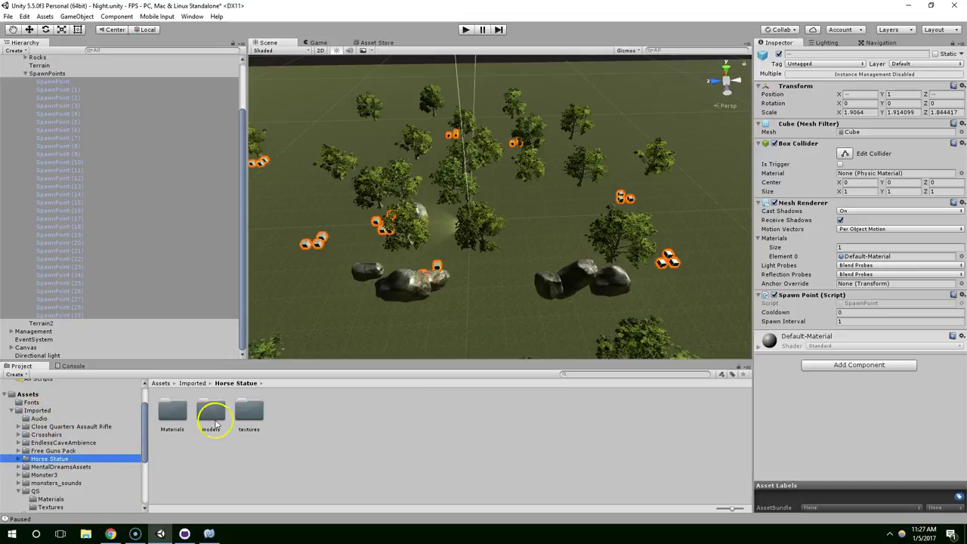
Open the Horse Statue models folder, check its LOD models and select Lod_0
{"action": "double_click", "coordinate": [211, 411]}
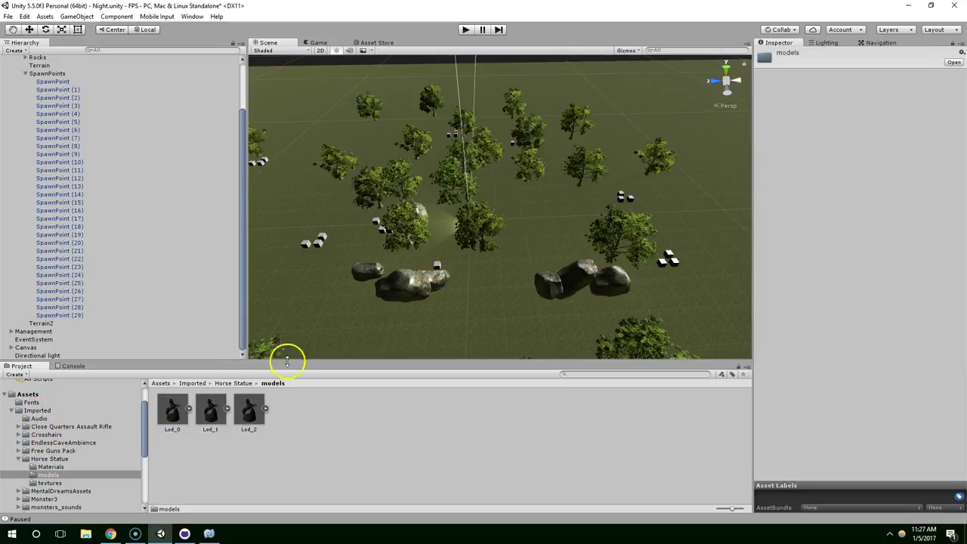
{"action": "left_click", "coordinate": [176, 420]}
{"action": "left_click", "coordinate": [249, 414]}
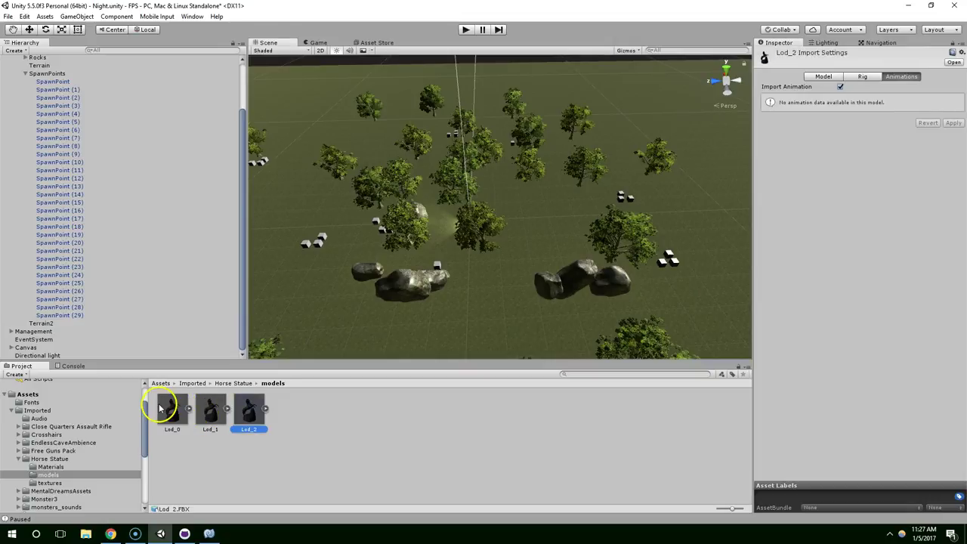
{"action": "left_click", "coordinate": [165, 410]}
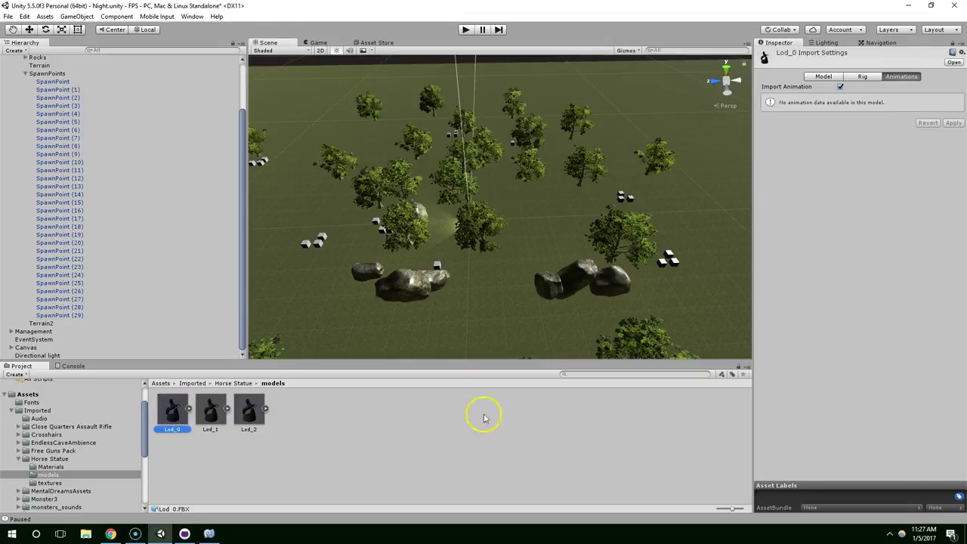
Expand the Lod_0 and Lod_1 models and examine the meshes they contain
{"action": "left_click", "coordinate": [189, 408]}
{"action": "left_click", "coordinate": [211, 409]}
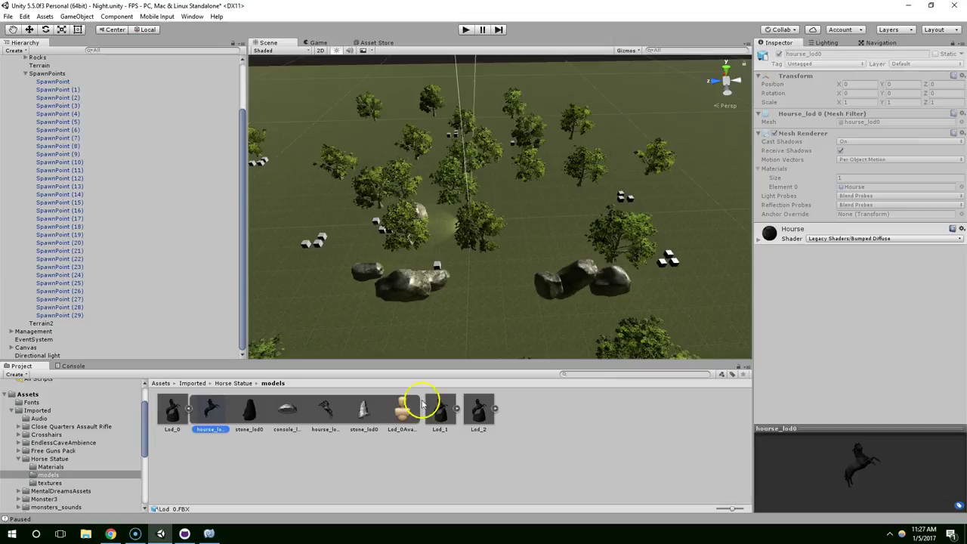
{"action": "left_click", "coordinate": [457, 409]}
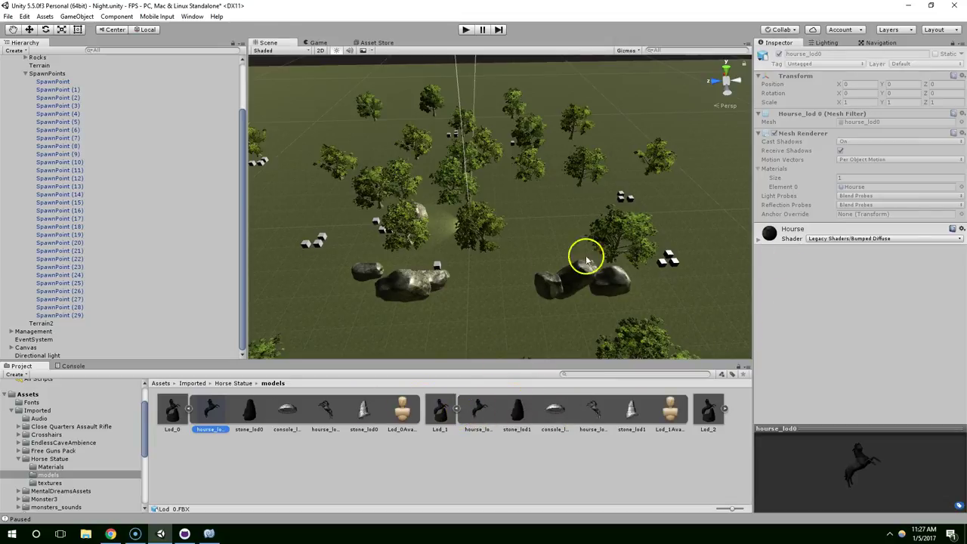
Place the Lod_0 horse statue model in the scene on the terrain
{"action": "left_click", "coordinate": [180, 414]}
{"action": "left_click_drag", "start_coordinate": [541, 259], "coordinate": [654, 179]}
{"action": "scroll", "coordinate": [624, 248], "scroll_direction": "down", "scroll_amount": 6}
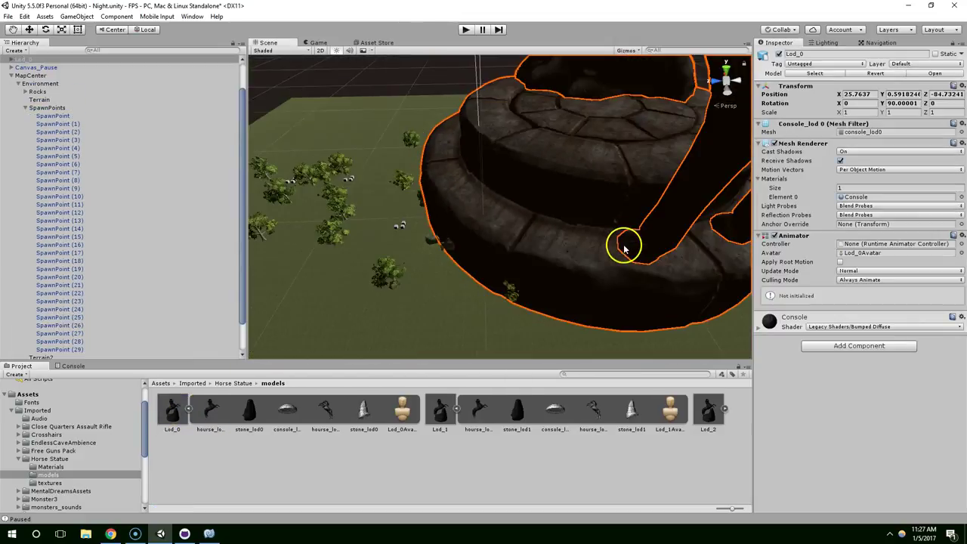
Set the horse statue's scale to 0.2 on all three axes
{"action": "left_click_drag", "start_coordinate": [624, 250], "coordinate": [626, 168], "text": "alt"}
{"action": "scroll", "coordinate": [626, 169], "scroll_direction": "down", "scroll_amount": 3}
{"action": "middle_click_drag", "start_coordinate": [626, 168], "coordinate": [666, 134]}
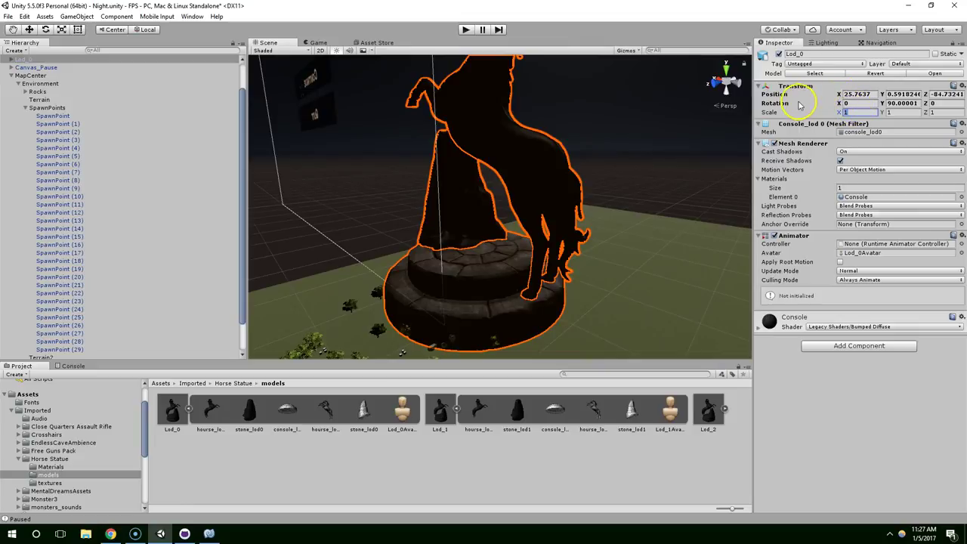
{"action": "type", "text": "0.2"}
{"action": "key", "text": "Tab"}
{"action": "type", "text": "0.2"}
{"action": "key", "text": "Tab"}
{"action": "type", "text": ".2"}
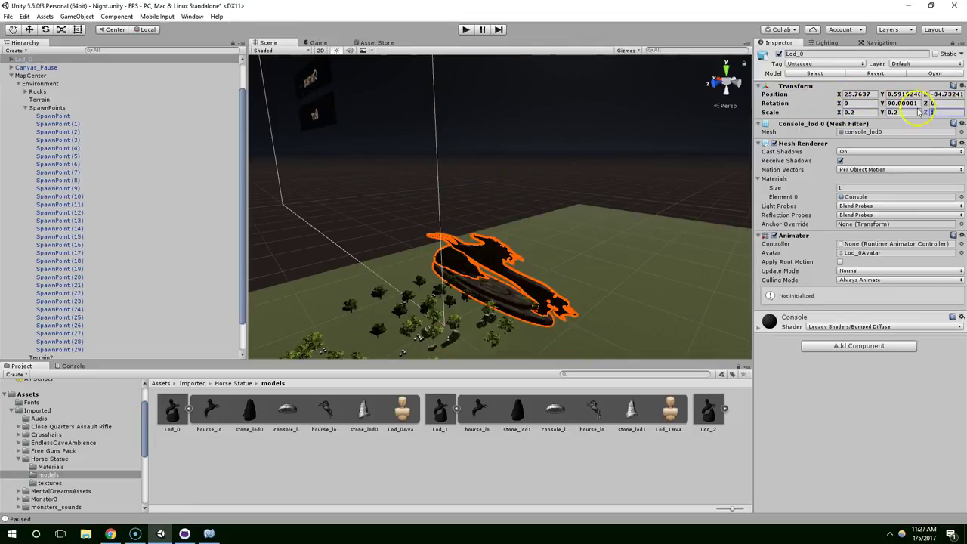
Set the horse statue's scale to 0.01 on X, Y and Z
{"action": "middle_click_drag", "start_coordinate": [527, 200], "coordinate": [538, 136]}
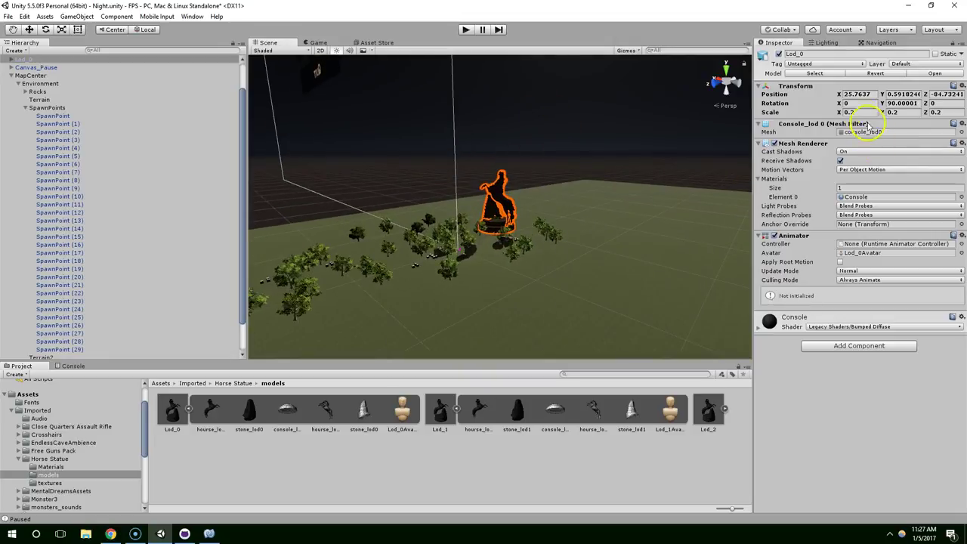
{"action": "type", "text": "0.01"}
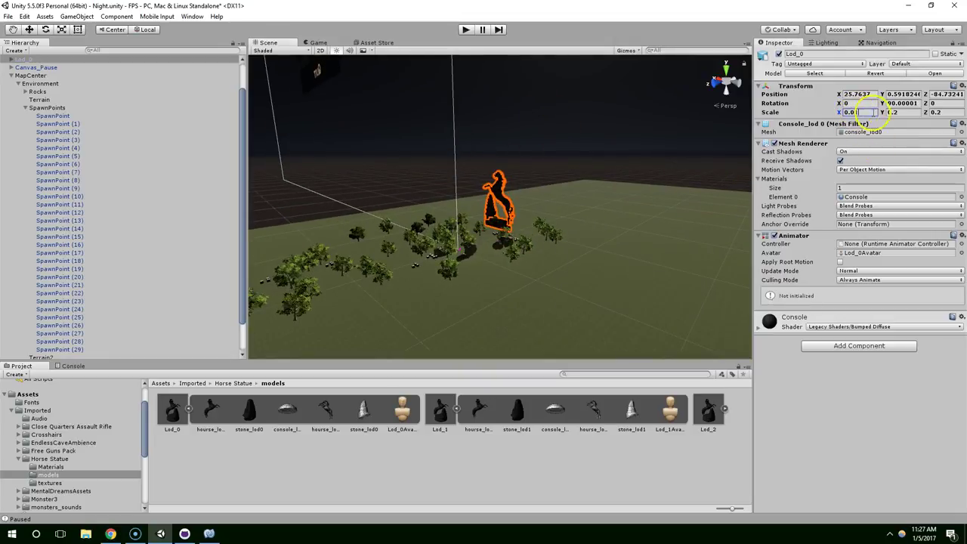
{"action": "type", "text": "0.01"}
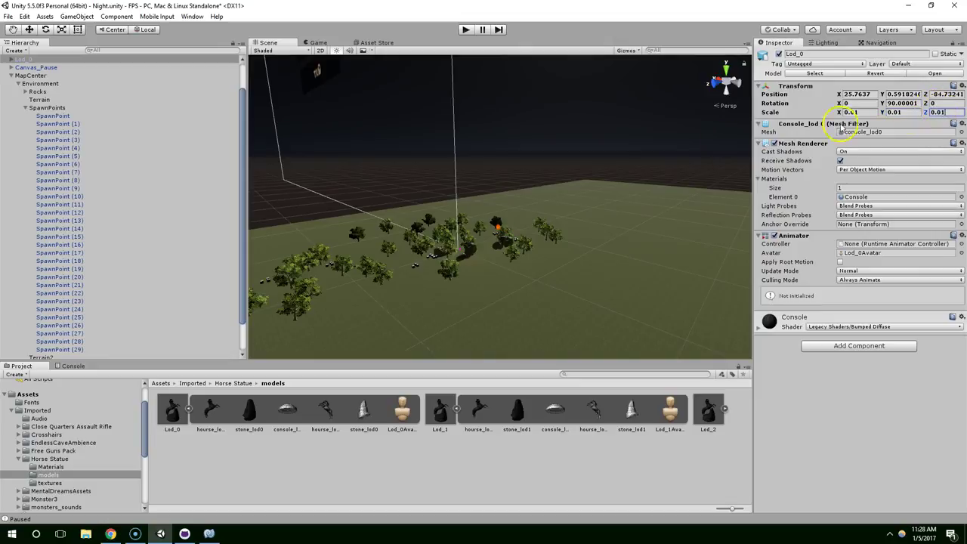
Move the horse statue in among the trees, to about X 16.11 and Z 15.1
{"action": "middle_click_drag", "start_coordinate": [650, 157], "coordinate": [551, 240]}
{"action": "right_click_drag", "start_coordinate": [550, 240], "coordinate": [397, 269]}
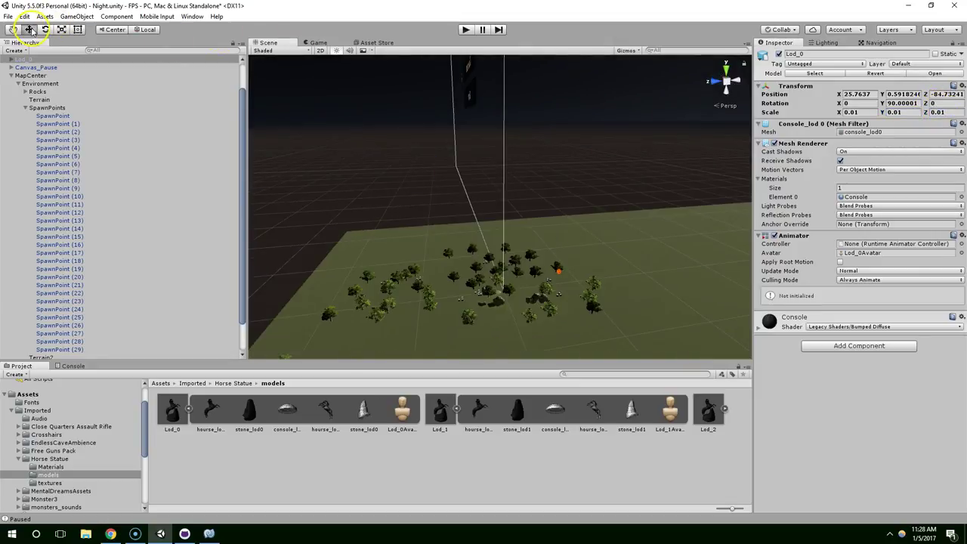
{"action": "left_click_drag", "start_coordinate": [589, 267], "coordinate": [492, 276]}
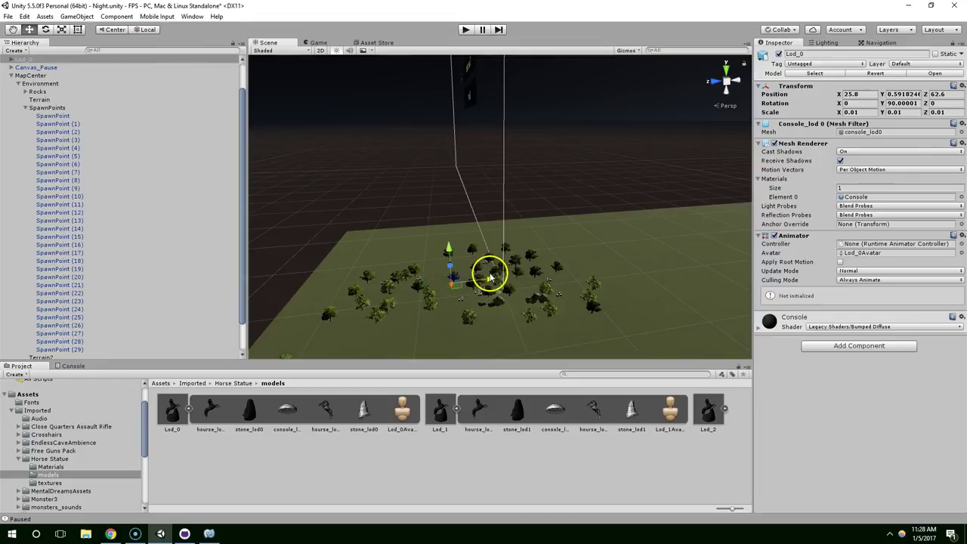
{"action": "key", "text": "f"}
{"action": "right_click_drag", "start_coordinate": [717, 265], "coordinate": [605, 241]}
{"action": "left_click_drag", "start_coordinate": [605, 240], "coordinate": [403, 253], "text": "alt"}
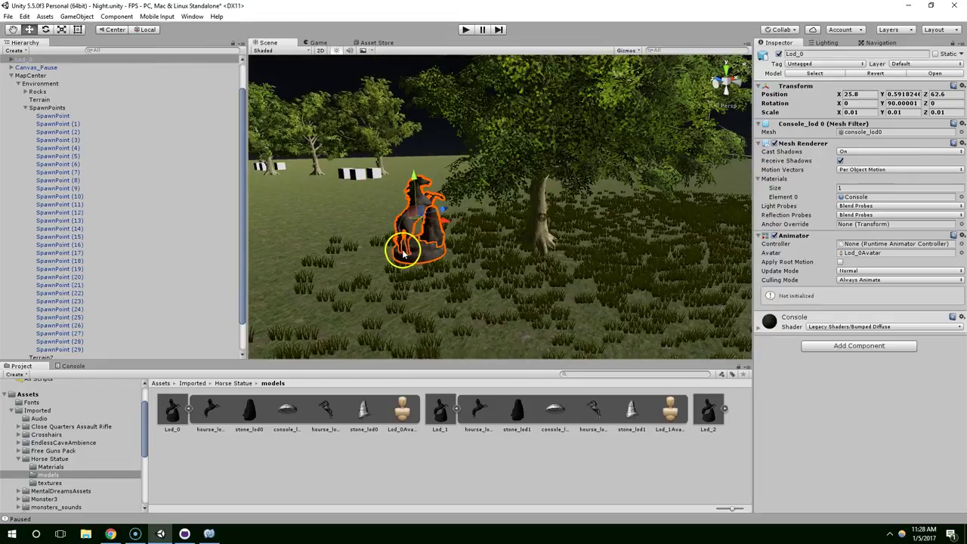
{"action": "left_click_drag", "start_coordinate": [534, 236], "coordinate": [806, 265]}
{"action": "right_click_drag", "start_coordinate": [627, 219], "coordinate": [648, 268]}
{"action": "left_click_drag", "start_coordinate": [648, 268], "coordinate": [597, 246], "text": "alt"}
{"action": "left_click_drag", "start_coordinate": [597, 246], "coordinate": [348, 298], "text": "alt"}
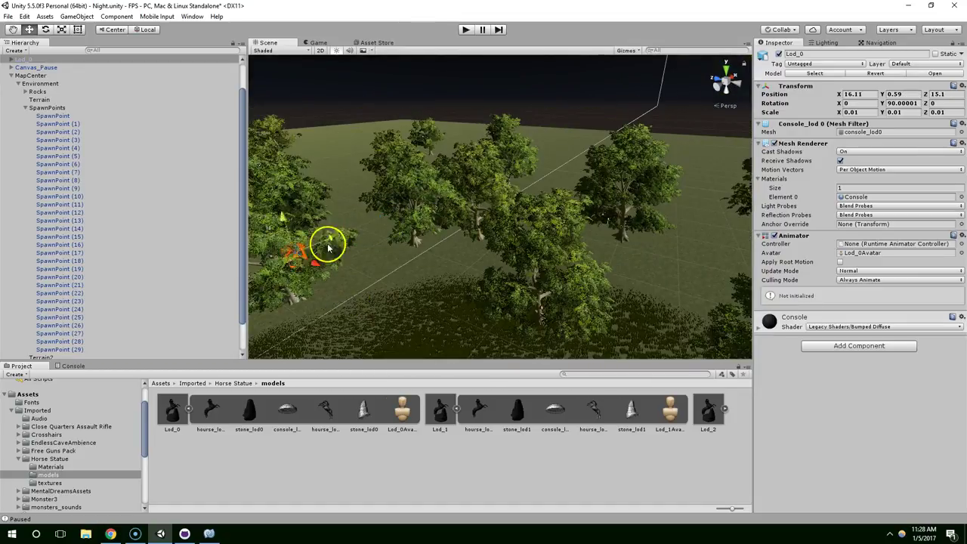
Shift the horse statue along the X axis past the large rock, to about X -13.37
{"action": "left_click_drag", "start_coordinate": [328, 244], "coordinate": [317, 265]}
{"action": "key", "text": "f"}
{"action": "right_click_drag", "start_coordinate": [511, 237], "coordinate": [535, 278]}
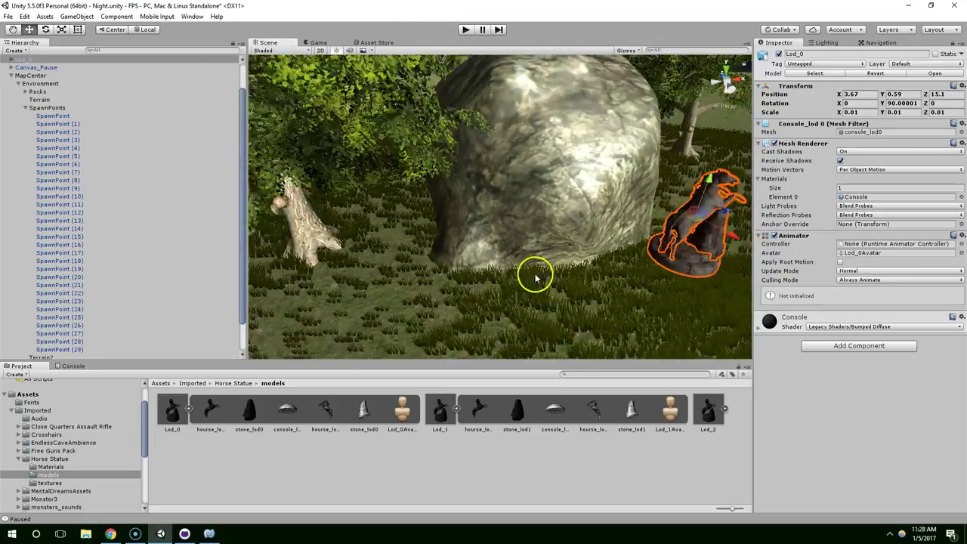
{"action": "scroll", "coordinate": [536, 278], "scroll_direction": "down", "scroll_amount": 5}
{"action": "left_click_drag", "start_coordinate": [421, 241], "coordinate": [412, 242]}
{"action": "middle_click_drag", "start_coordinate": [412, 242], "coordinate": [561, 212]}
{"action": "left_click_drag", "start_coordinate": [561, 211], "coordinate": [519, 192], "text": "alt"}
{"action": "middle_click_drag", "start_coordinate": [519, 191], "coordinate": [484, 65]}
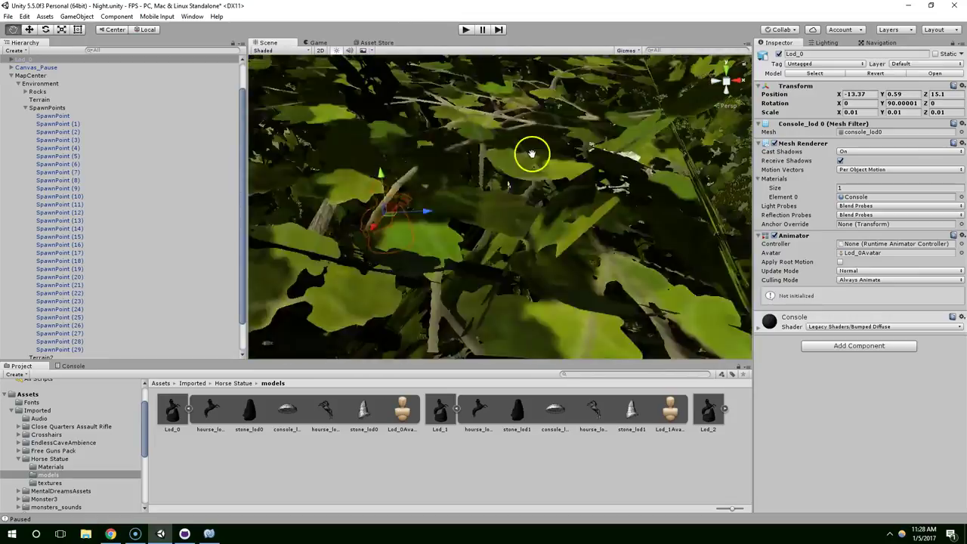
Run the game briefly to view the horse statue from the player's position, and stop it
{"action": "left_click", "coordinate": [466, 29]}
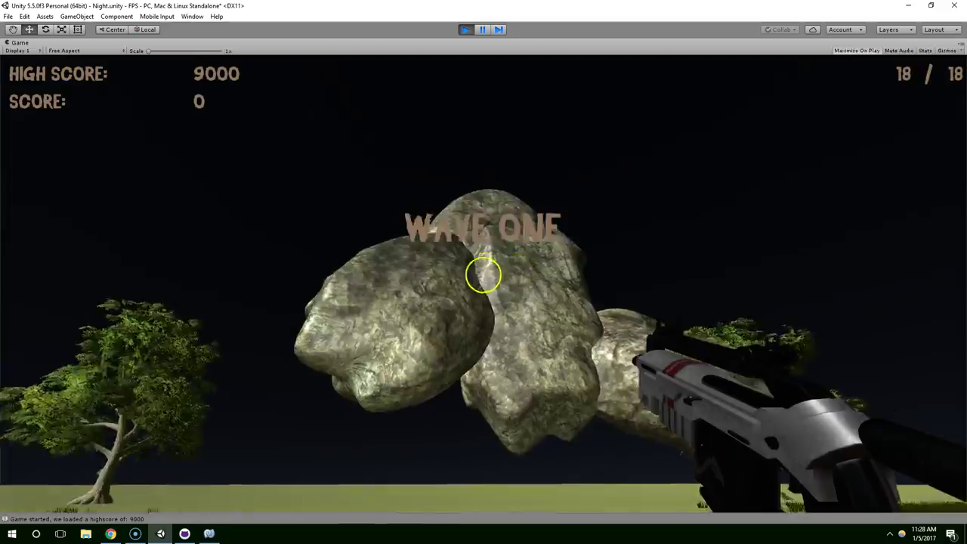
{"action": "key", "text": "Escape"}
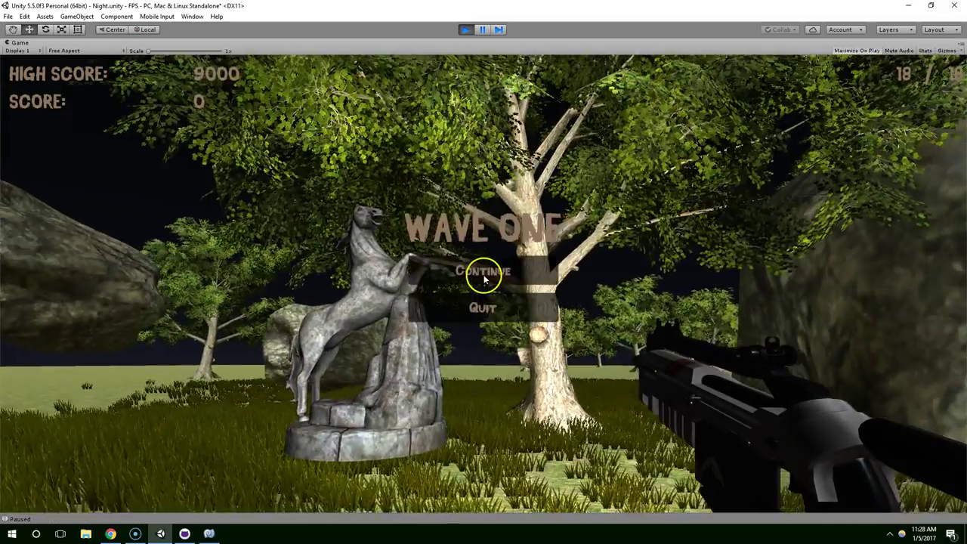
{"action": "left_click", "coordinate": [464, 29]}
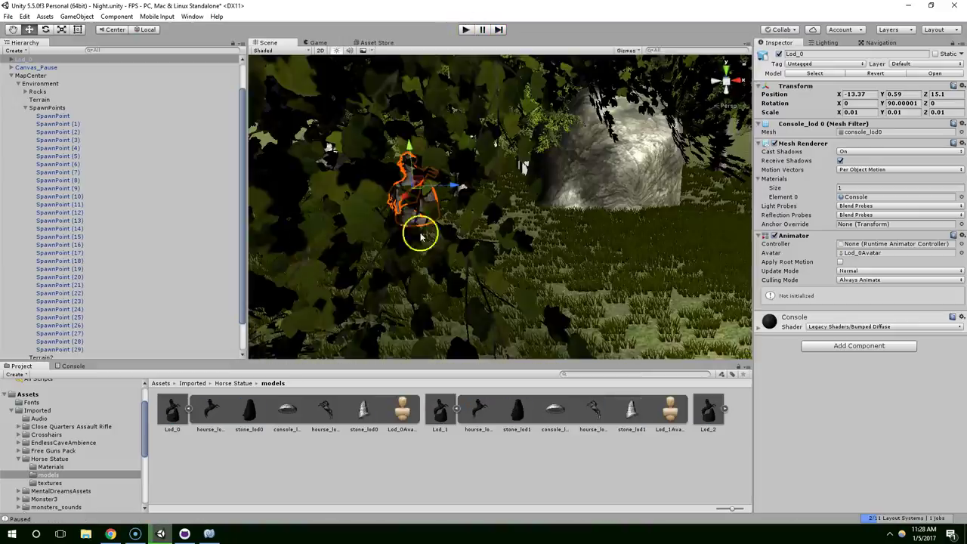
Lower the horse statue so its base sinks into the grass, to about Y -0.09
{"action": "key", "text": "f"}
{"action": "middle_click_drag", "start_coordinate": [454, 226], "coordinate": [691, 265]}
{"action": "left_click_drag", "start_coordinate": [690, 265], "coordinate": [494, 174], "text": "alt"}
{"action": "middle_click_drag", "start_coordinate": [494, 174], "coordinate": [484, 125]}
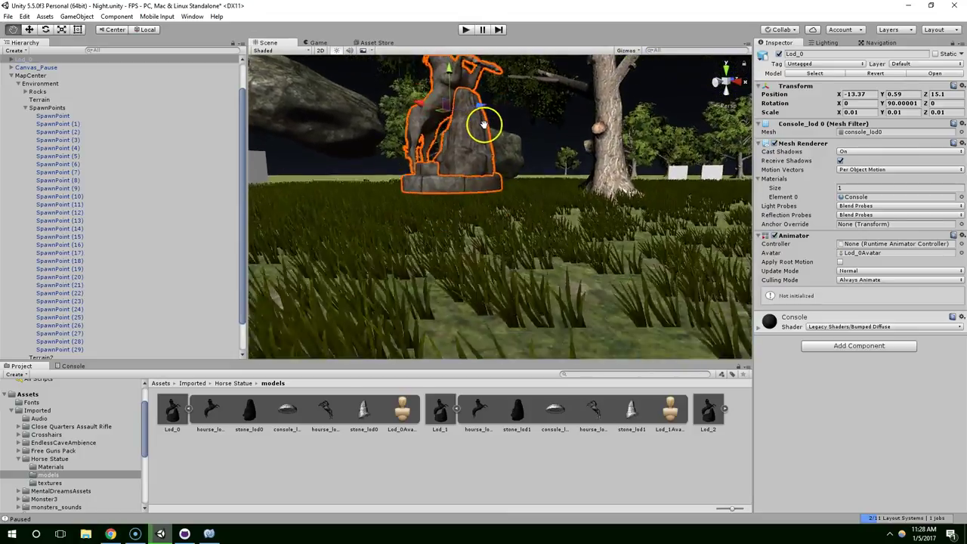
{"action": "left_click_drag", "start_coordinate": [484, 124], "coordinate": [475, 118], "text": "alt"}
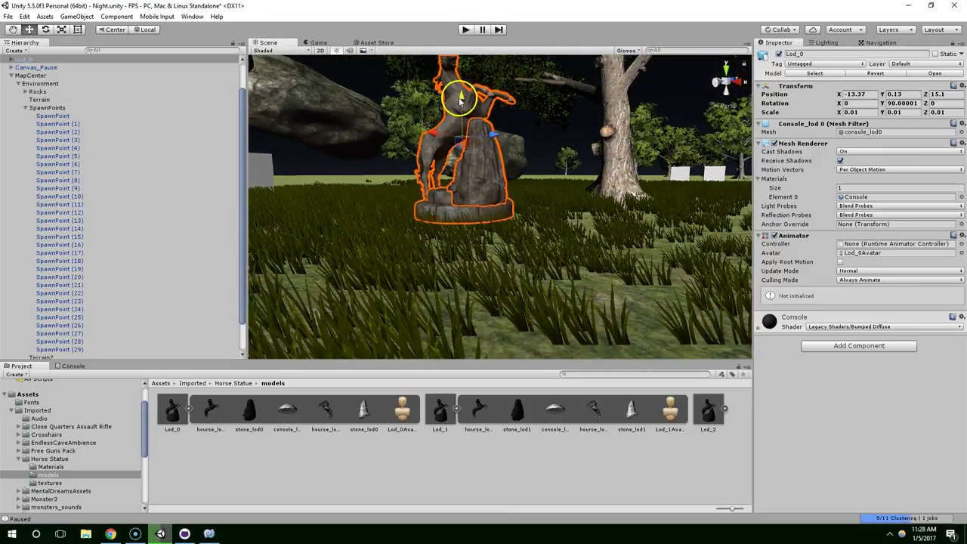
{"action": "left_click_drag", "start_coordinate": [459, 105], "coordinate": [511, 177], "text": "alt"}
Collapse the MapCenter group and disable the Directional light object
{"action": "left_click", "coordinate": [16, 77]}
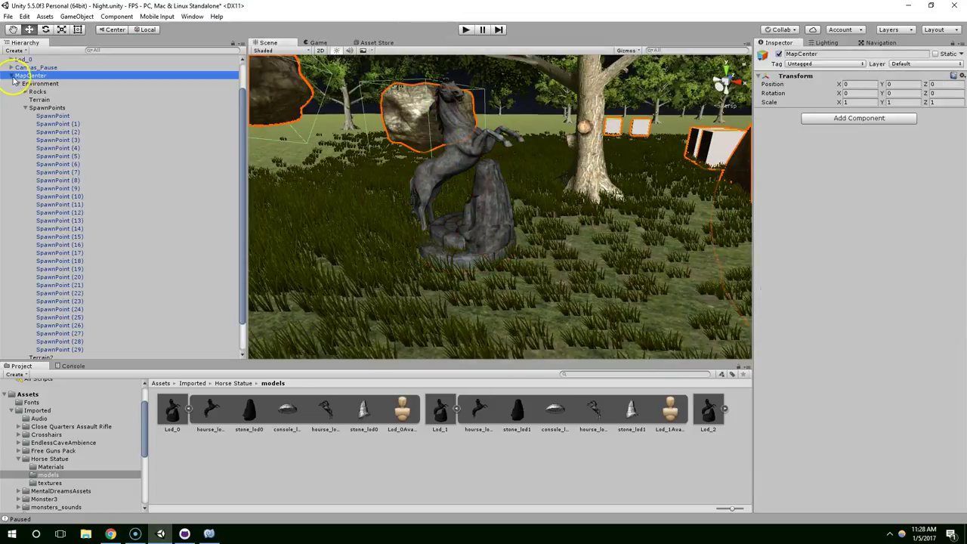
{"action": "left_click", "coordinate": [13, 76]}
{"action": "left_click", "coordinate": [37, 140]}
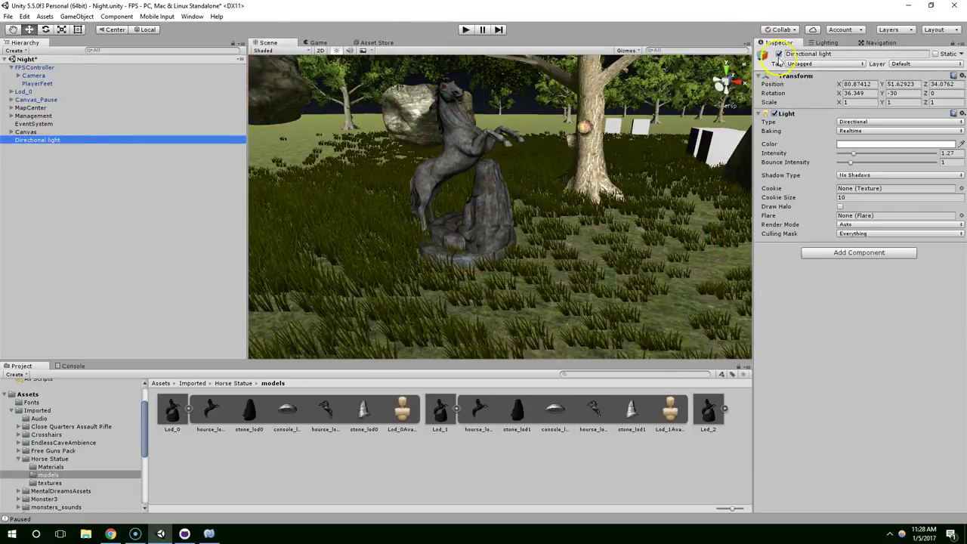
{"action": "left_click", "coordinate": [778, 55]}
Play-test the dark scene, walking around the horse statue and shooting at it and the monsters, and stop the game
{"action": "left_click", "coordinate": [479, 29]}
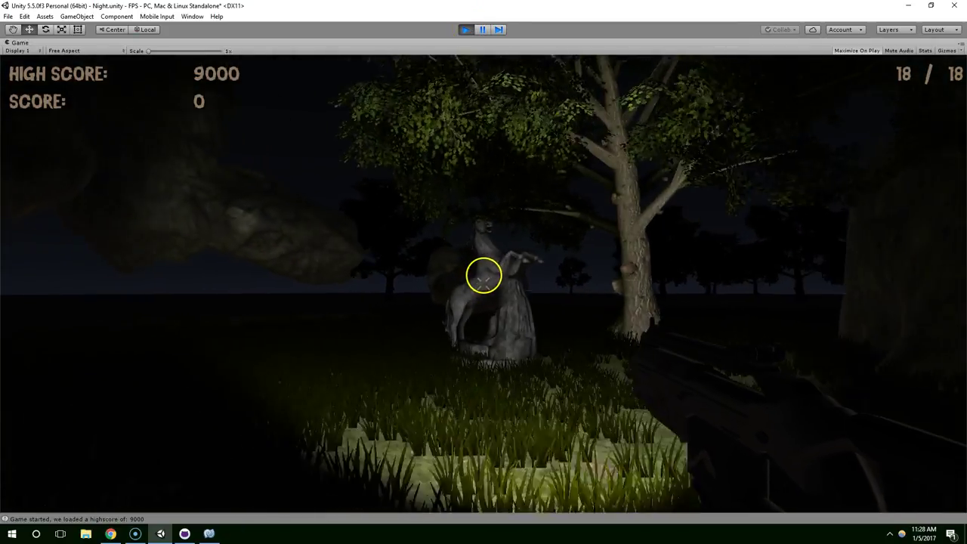
{"action": "key", "text": "w"}
{"action": "key", "text": "a"}
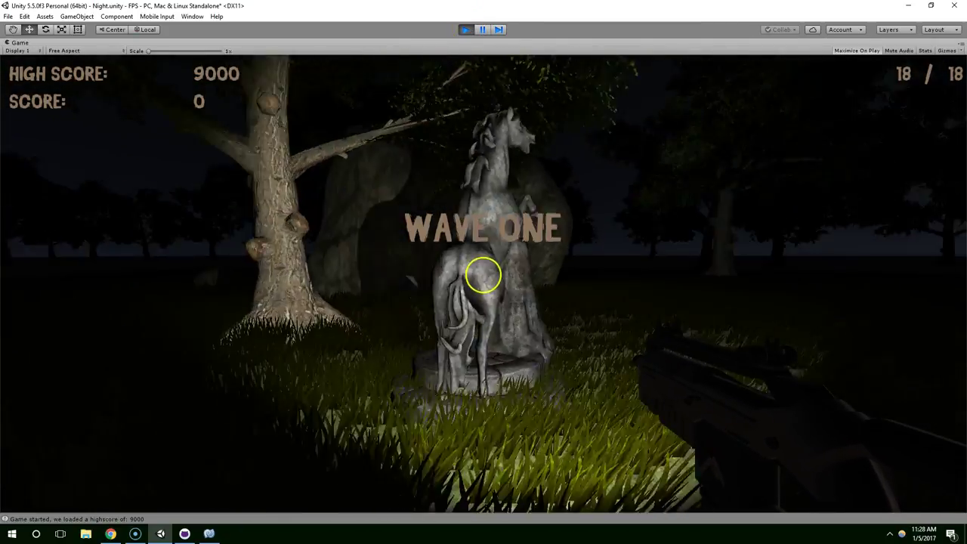
{"action": "key", "text": "a"}
{"action": "left_click", "coordinate": [483, 275]}
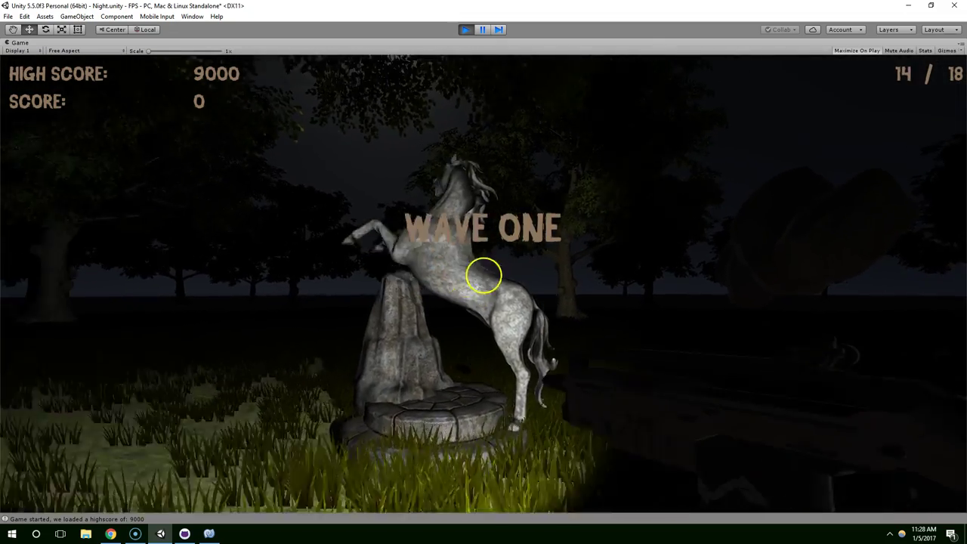
{"action": "left_click", "coordinate": [483, 275]}
{"action": "key", "text": "w"}
{"action": "key", "text": "s"}
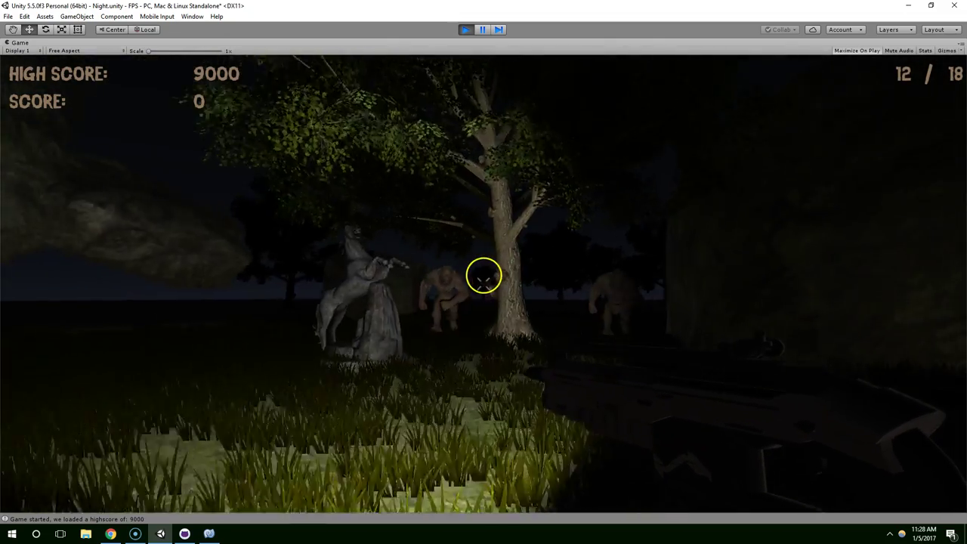
{"action": "left_click", "coordinate": [484, 274]}
{"action": "key", "text": "a"}
{"action": "key", "text": "s"}
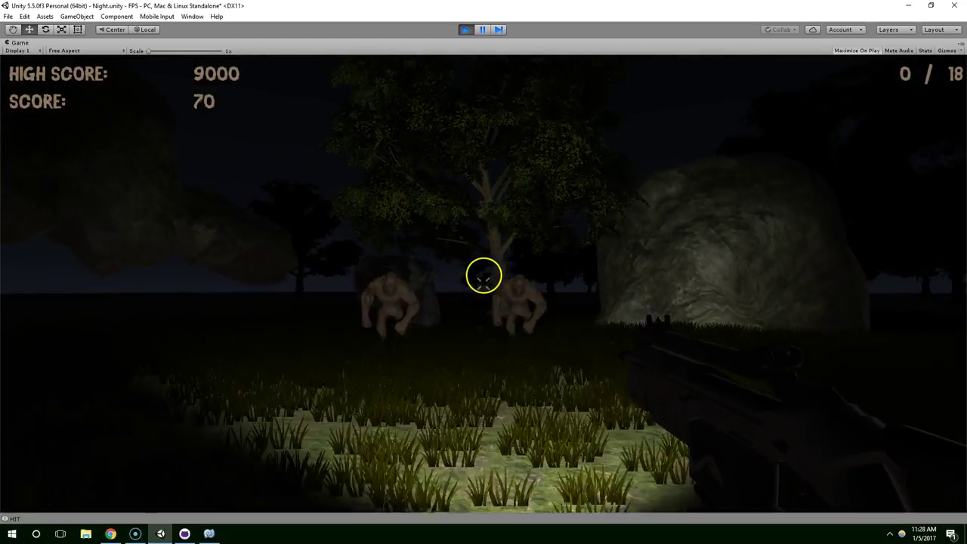
{"action": "key", "text": "Escape"}
{"action": "left_click", "coordinate": [465, 30]}
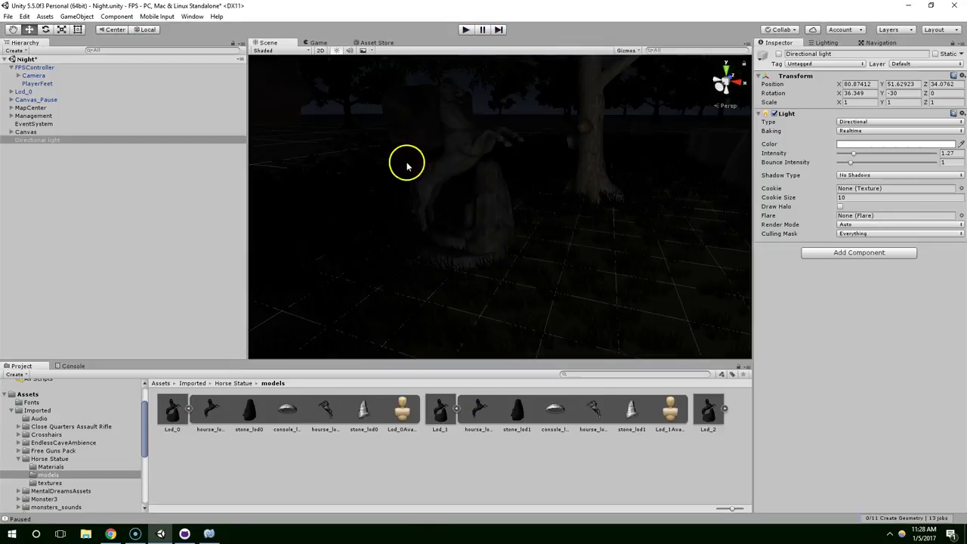
Add a Box Collider component to the horse statue Lod_0
{"action": "left_click", "coordinate": [462, 170]}
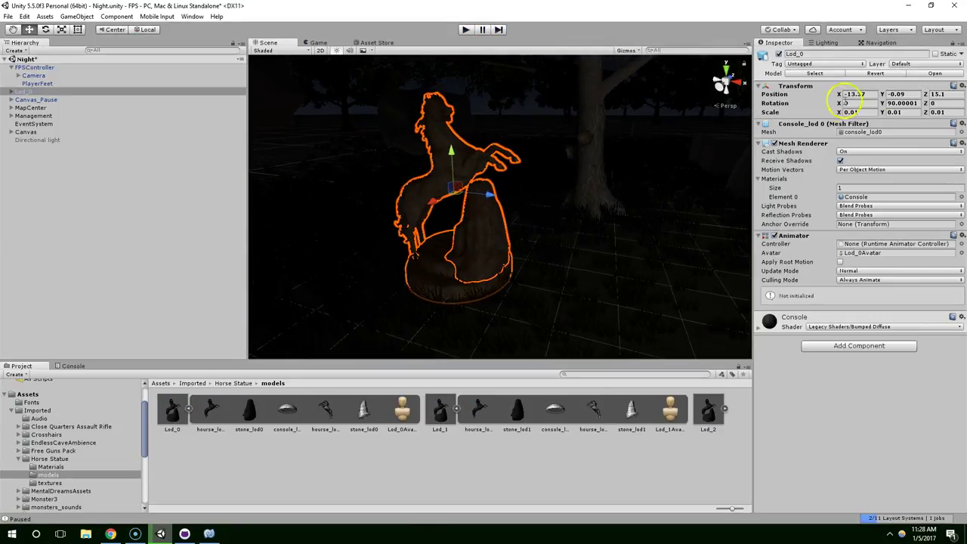
{"action": "left_click", "coordinate": [850, 345]}
{"action": "key", "text": "BackSpace"}
{"action": "type", "text": "box"}
{"action": "key", "text": "Return"}
{"action": "middle_click_drag", "start_coordinate": [508, 302], "coordinate": [553, 268]}
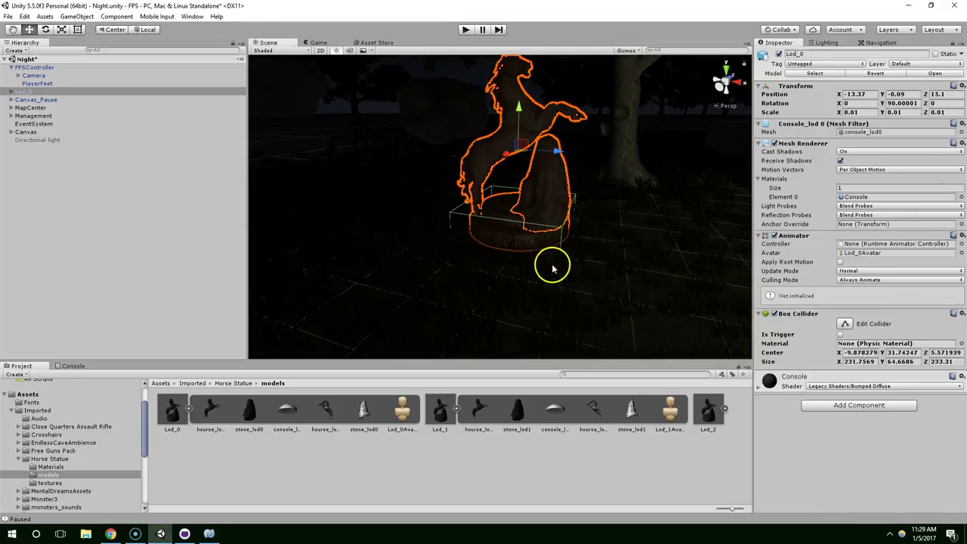
Add a Capsule Collider component to the horse statue alongside its Box Collider
{"action": "left_click", "coordinate": [852, 412]}
{"action": "type", "text": "ca"}
{"action": "type", "text": "[s"}
{"action": "key", "text": "BackSpace"}
{"action": "key", "text": "BackSpace"}
{"action": "key", "text": "BackSpace"}
{"action": "type", "text": "ap"}
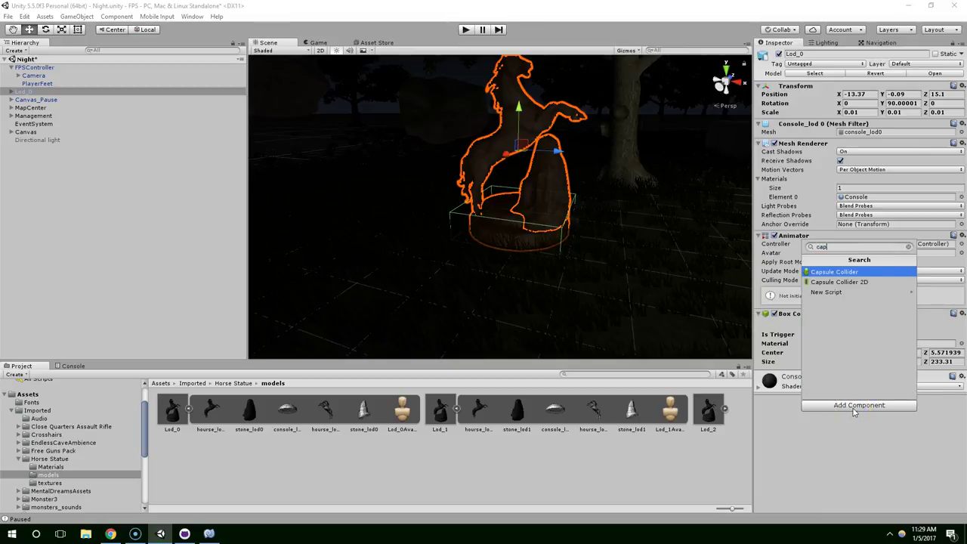
{"action": "key", "text": "Return"}
{"action": "middle_click_drag", "start_coordinate": [623, 295], "coordinate": [576, 322]}
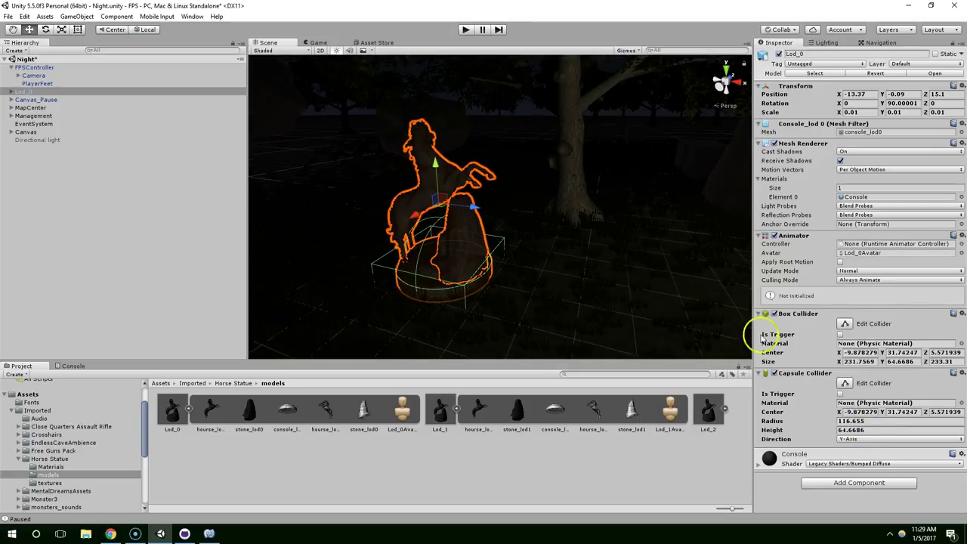
Set the statue's Capsule Collider height to 100 and its center Y to 200
{"action": "left_click", "coordinate": [869, 429]}
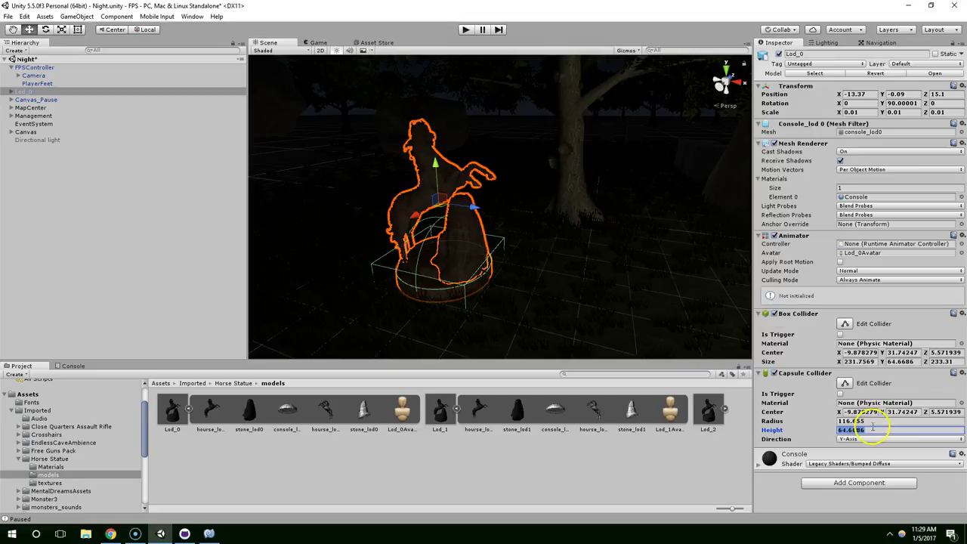
{"action": "mouse_move", "coordinate": [528, 249]}
{"action": "right_mouse_down"}
{"action": "mouse_move", "coordinate": [516, 231]}
{"action": "mouse_move", "coordinate": [514, 87]}
{"action": "mouse_move", "coordinate": [532, 259]}
{"action": "right_mouse_up"}
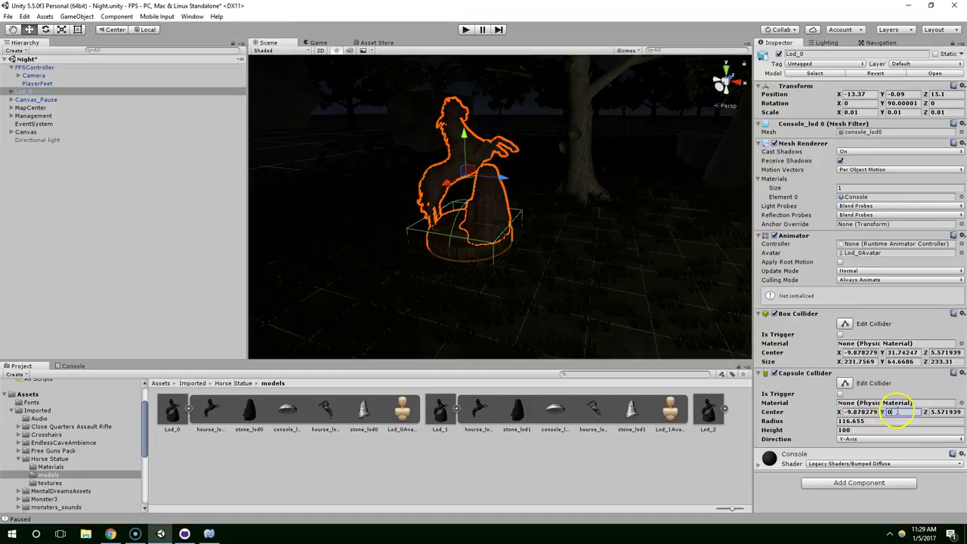
{"action": "type", "text": "200"}
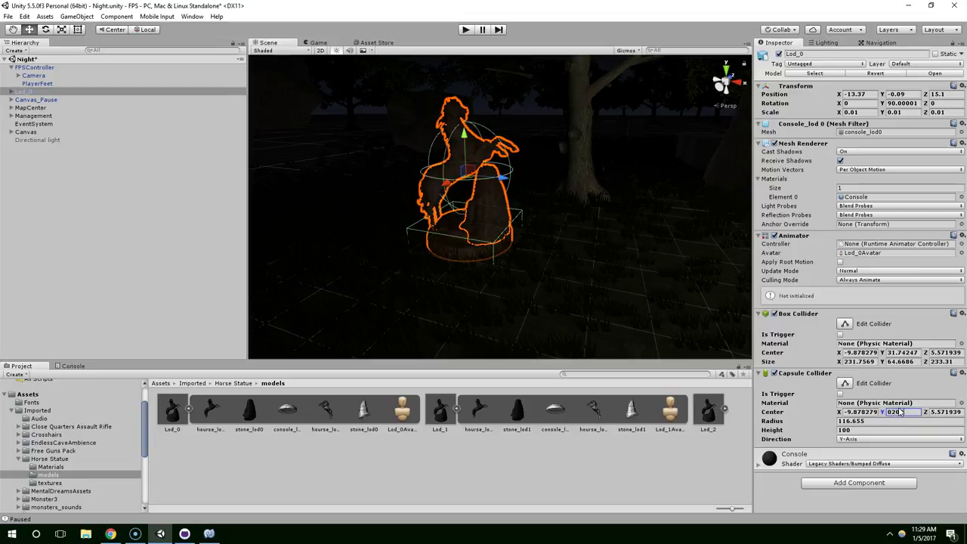
{"action": "middle_click_drag", "start_coordinate": [501, 205], "coordinate": [472, 158]}
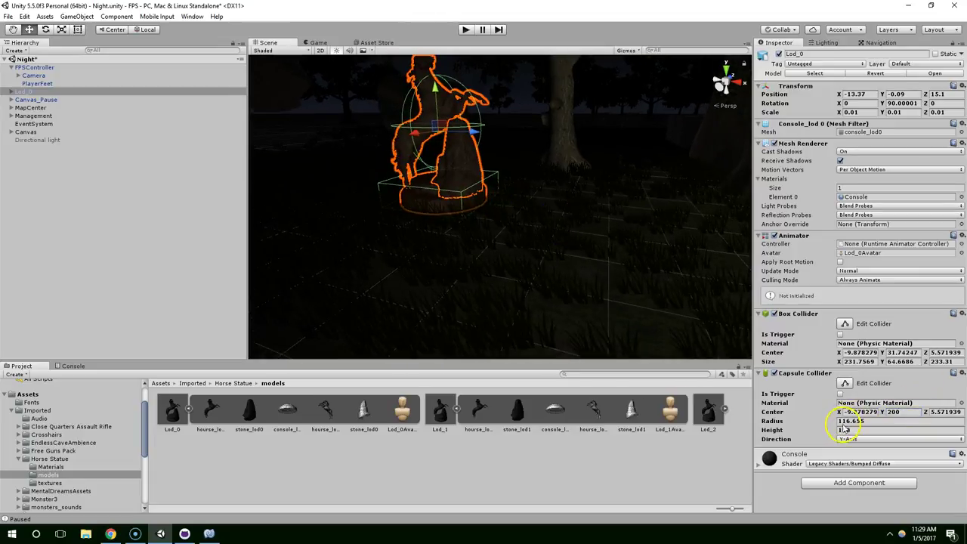
Set the statue's Capsule Collider height to 500 and its center Y to 150
{"action": "type", "text": "3"}
{"action": "middle_click_drag", "start_coordinate": [604, 273], "coordinate": [612, 314]}
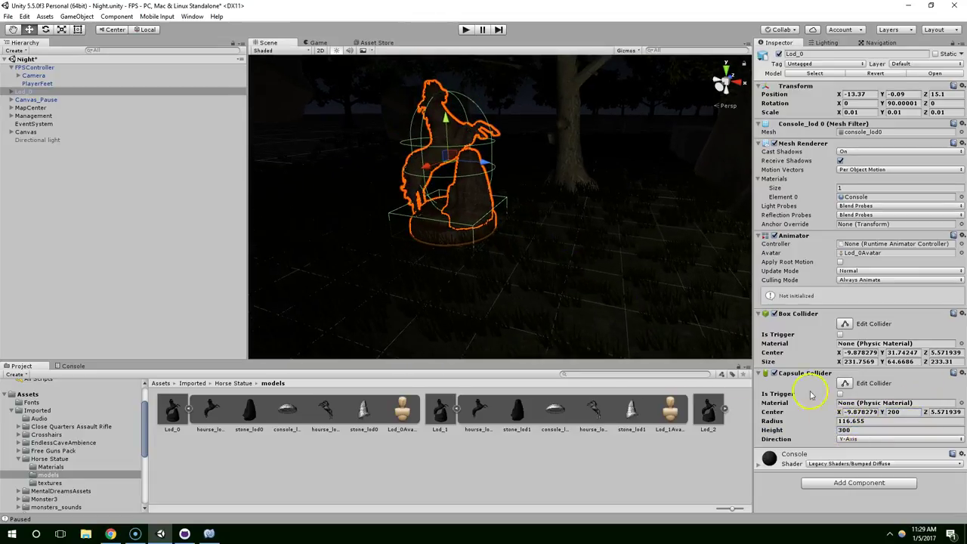
{"action": "type", "text": "500"}
{"action": "key", "text": "Return"}
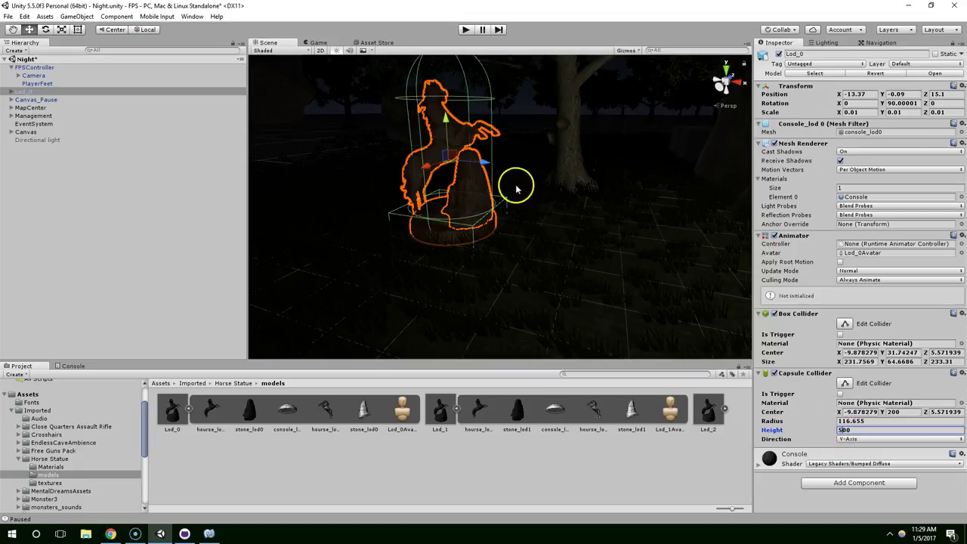
{"action": "right_click_drag", "start_coordinate": [519, 184], "coordinate": [860, 333]}
{"action": "type", "text": "100"}
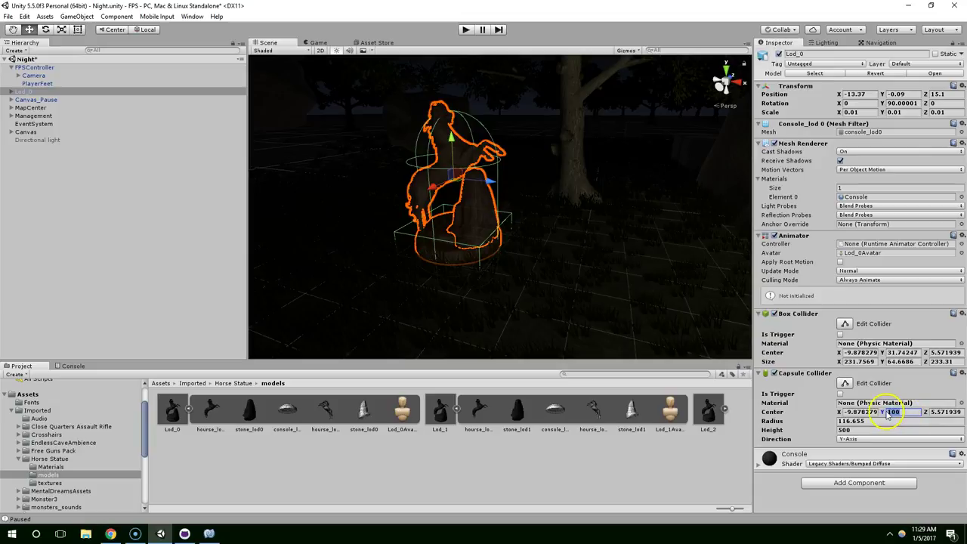
{"action": "type", "text": "150"}
{"action": "key", "text": "Return"}
{"action": "right_click_drag", "start_coordinate": [594, 241], "coordinate": [590, 173]}
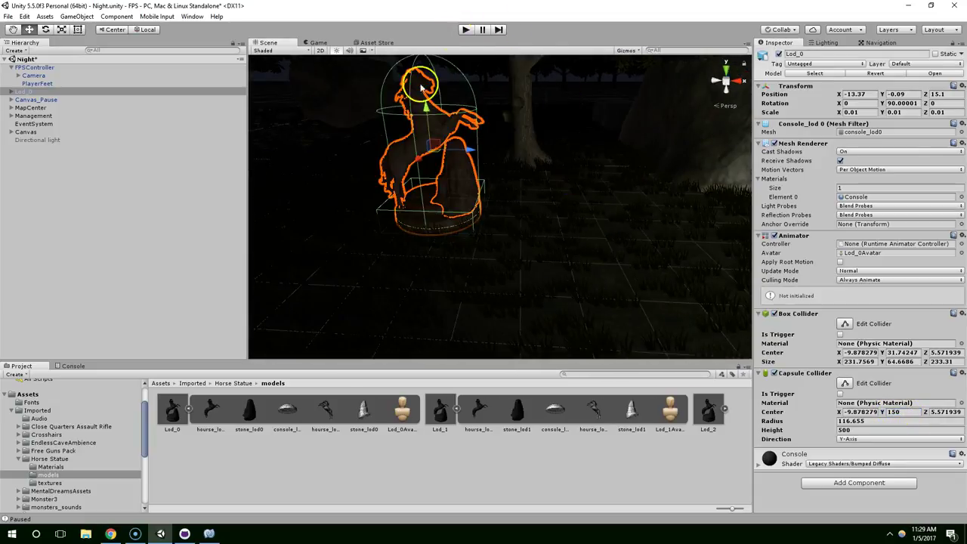
Mark the horse statue and its child objects as static and bake the navigation mesh
{"action": "left_click", "coordinate": [935, 54]}
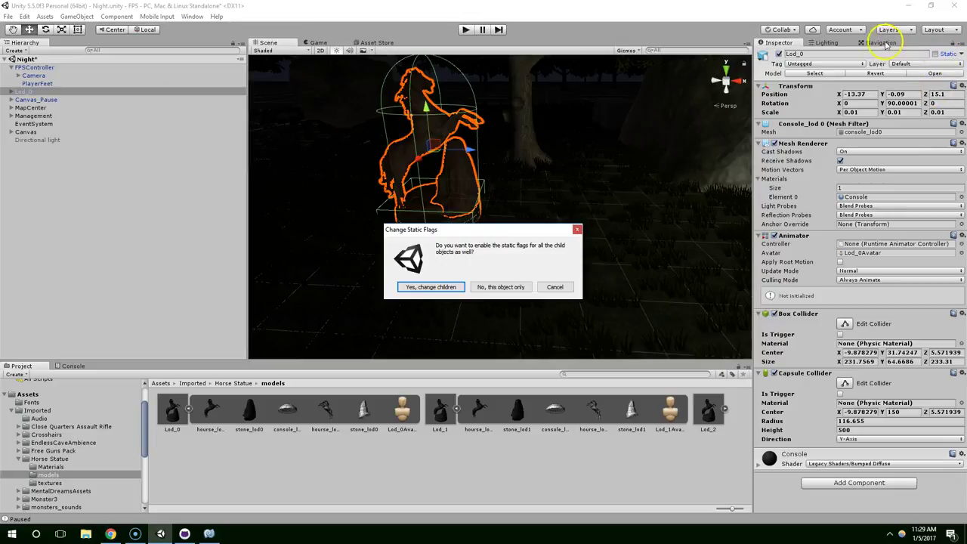
{"action": "left_click", "coordinate": [432, 287]}
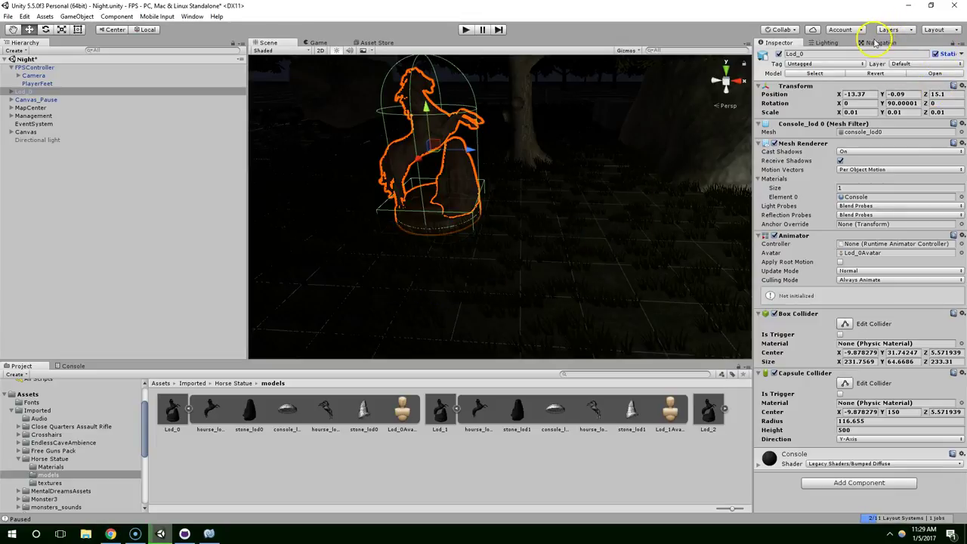
{"action": "left_click", "coordinate": [876, 43]}
{"action": "scroll", "coordinate": [516, 198], "scroll_direction": "down", "scroll_amount": 7}
{"action": "middle_click_drag", "start_coordinate": [516, 216], "coordinate": [521, 279]}
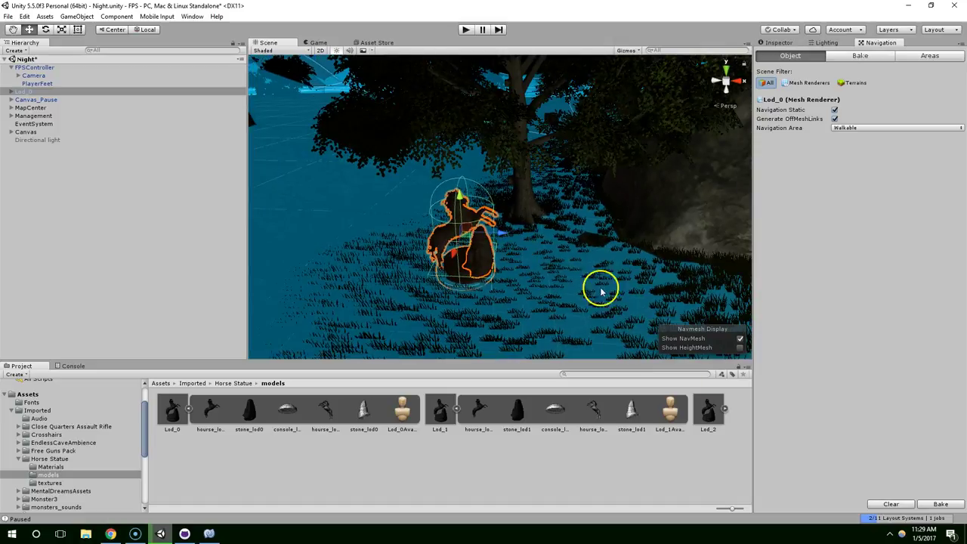
{"action": "mouse_move", "coordinate": [443, 249]}
{"action": "left_mouse_down", "text": "alt"}
{"action": "mouse_move", "coordinate": [501, 259]}
{"action": "mouse_move", "coordinate": [450, 265]}
{"action": "left_mouse_up", "text": "alt"}
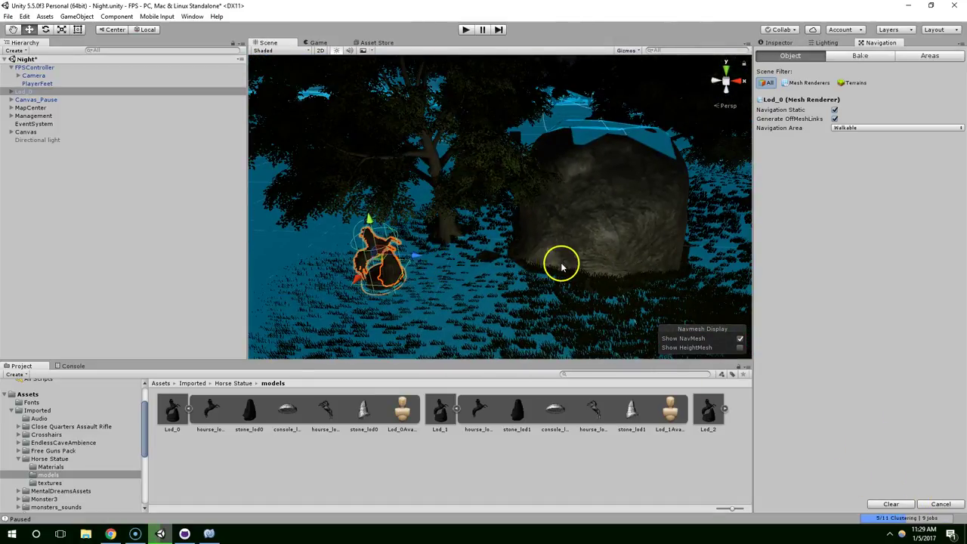
{"action": "left_click_drag", "start_coordinate": [562, 266], "coordinate": [544, 218], "text": "alt"}
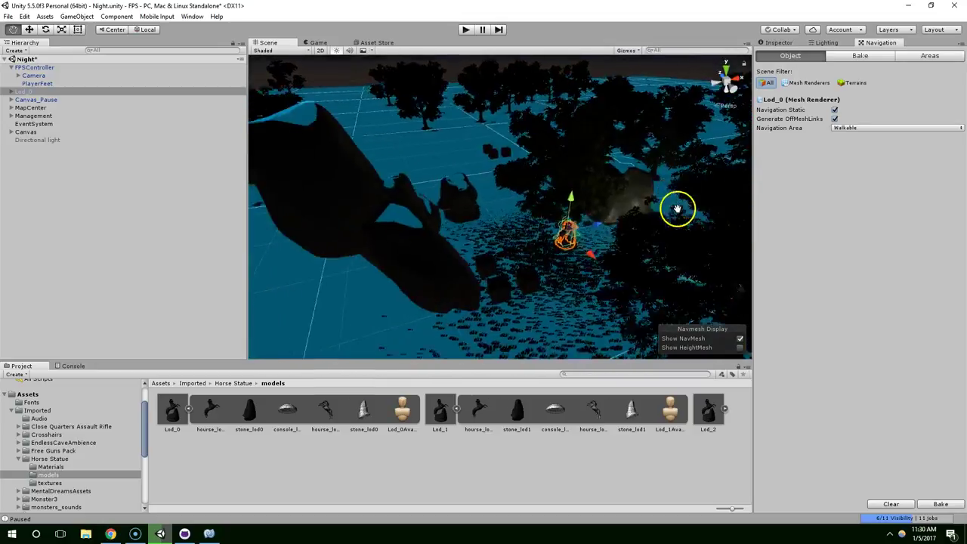
Play-test the night scene, walking around the statue and rocks and shooting the monsters, and stop the game
{"action": "left_click", "coordinate": [466, 30]}
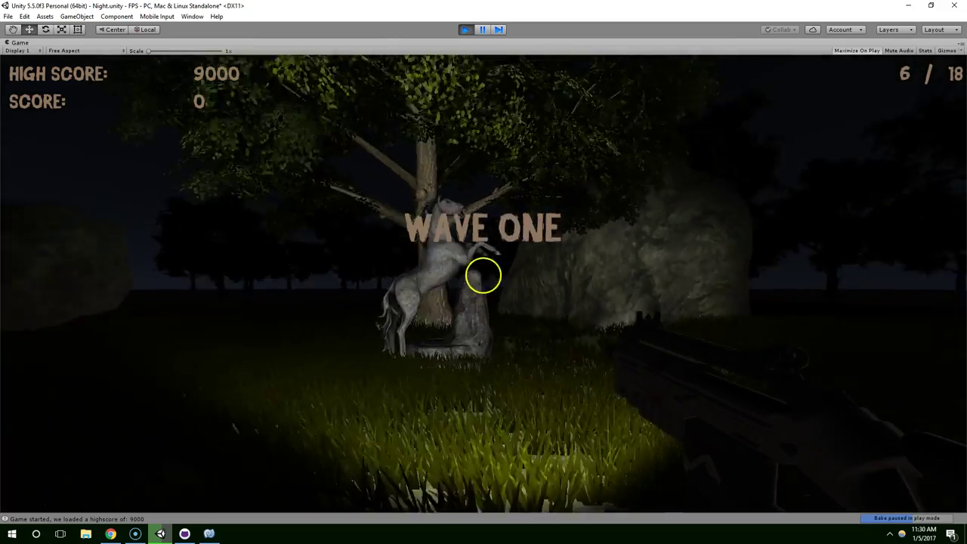
{"action": "key", "text": "w"}
{"action": "key", "text": "r"}
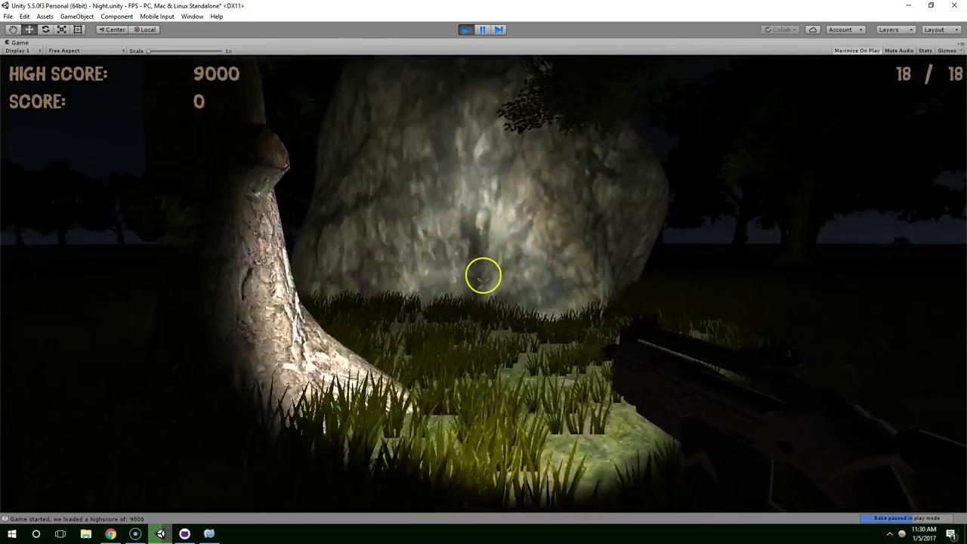
{"action": "key", "text": "s"}
{"action": "key", "text": "d"}
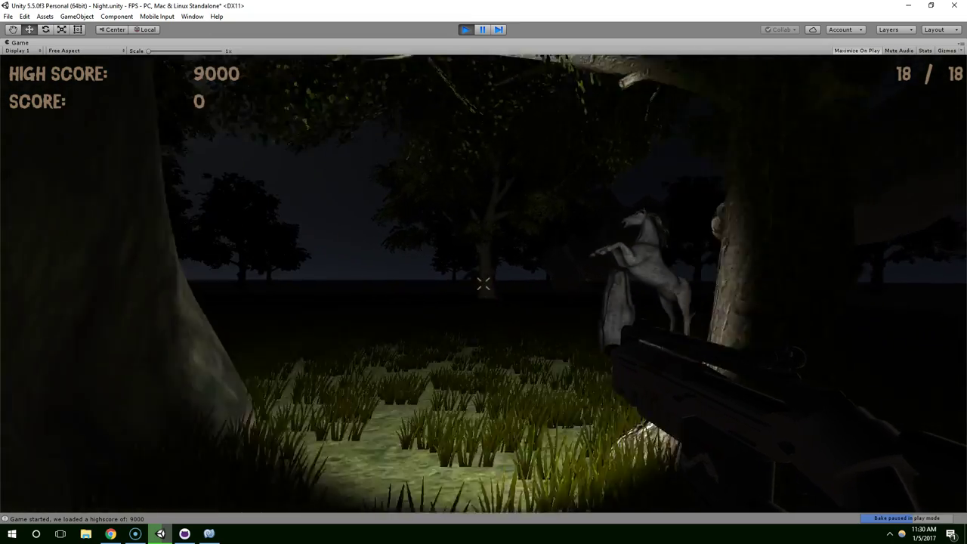
{"action": "left_click", "coordinate": [483, 283]}
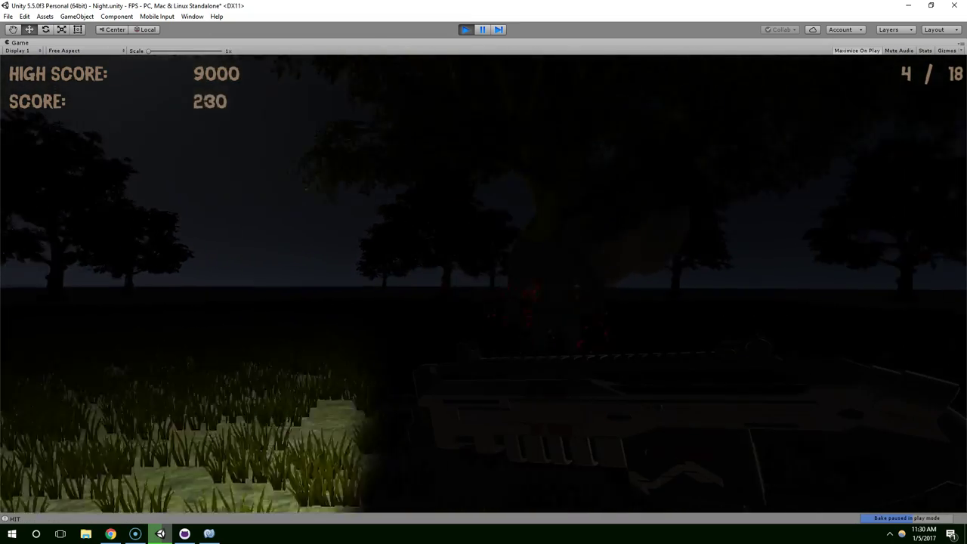
{"action": "key", "text": "r"}
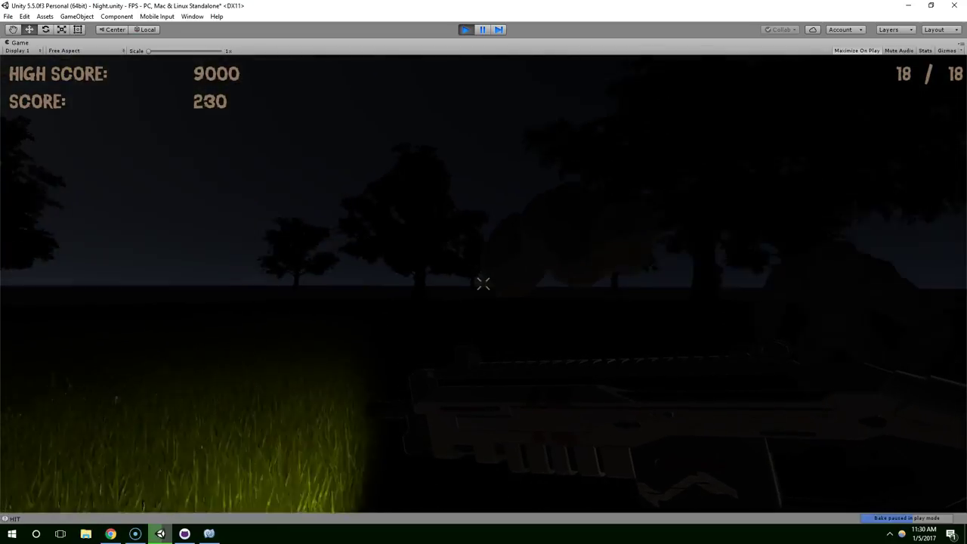
{"action": "left_click_drag", "start_coordinate": [483, 283], "coordinate": [484, 283]}
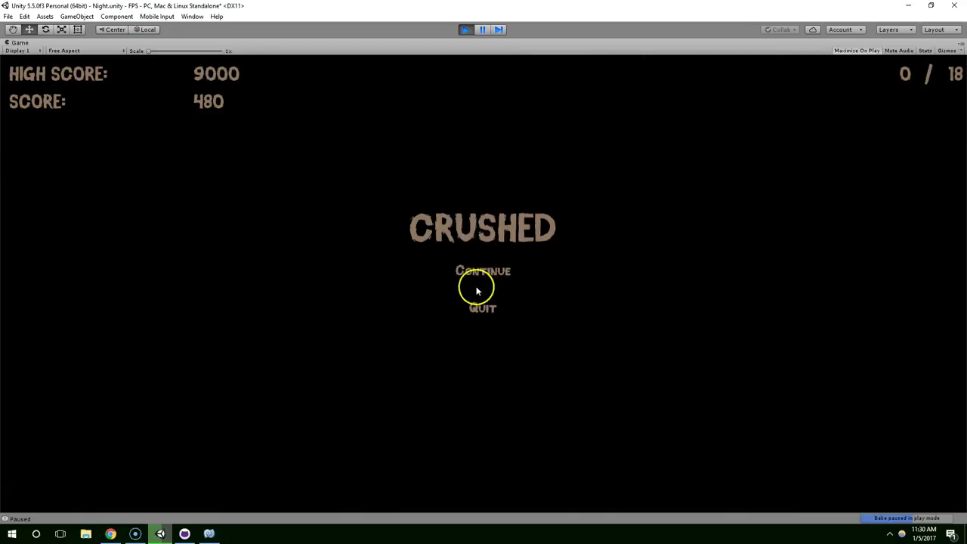
{"action": "left_click", "coordinate": [468, 31]}
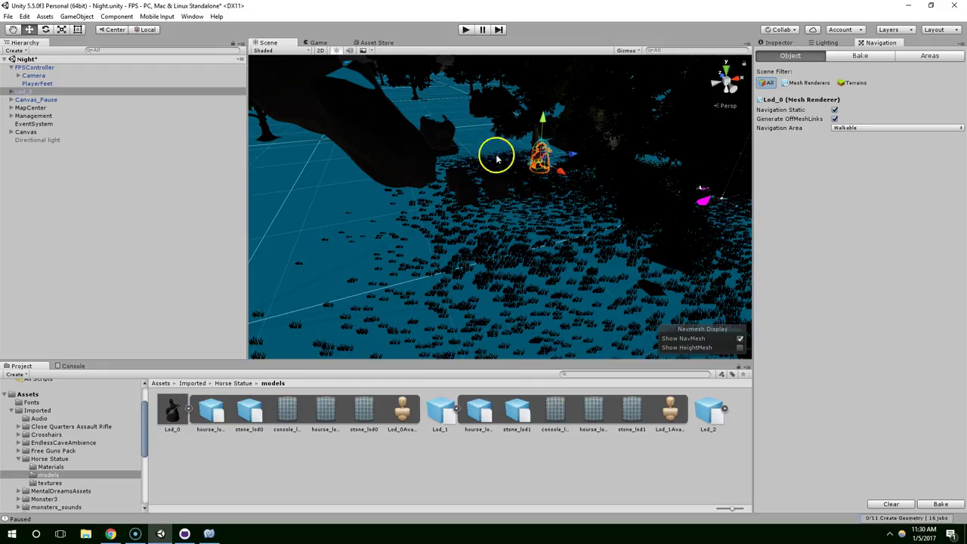
Examine the navigation mesh around the horse statue, the rock cluster and the trees
{"action": "scroll", "coordinate": [493, 185], "scroll_direction": "down", "scroll_amount": 5}
{"action": "middle_click_drag", "start_coordinate": [491, 192], "coordinate": [448, 206]}
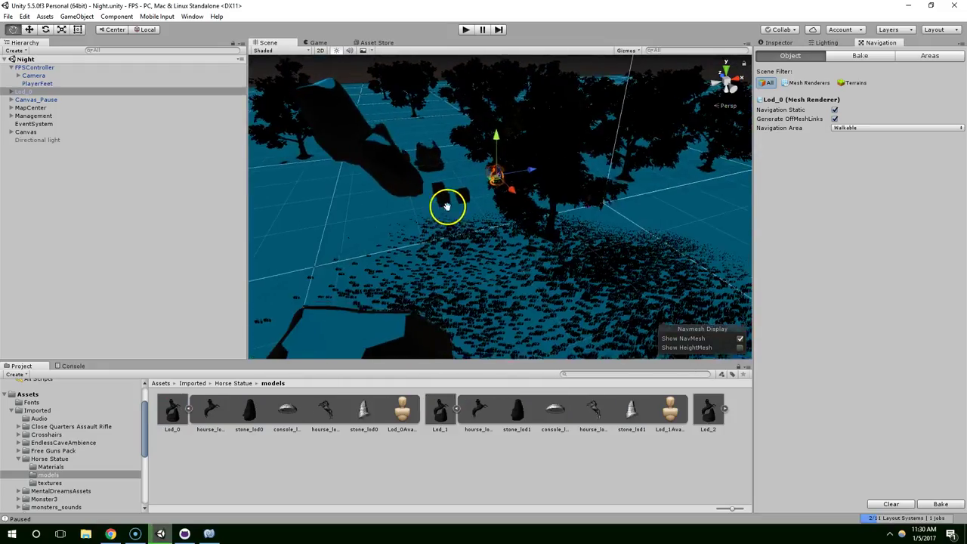
{"action": "left_click_drag", "start_coordinate": [447, 206], "coordinate": [378, 244], "text": "alt"}
{"action": "middle_click_drag", "start_coordinate": [514, 240], "coordinate": [448, 242]}
{"action": "scroll", "coordinate": [448, 242], "scroll_direction": "up", "scroll_amount": 2}
{"action": "left_click", "coordinate": [371, 207]}
{"action": "left_click_drag", "start_coordinate": [371, 207], "coordinate": [393, 226], "text": "alt"}
{"action": "right_click_drag", "start_coordinate": [393, 224], "coordinate": [602, 156]}
{"action": "right_click_drag", "start_coordinate": [471, 168], "coordinate": [300, 26]}
Enable the Directional light to brighten the scene for editing
{"action": "scroll", "coordinate": [108, 244], "scroll_direction": "down", "scroll_amount": 5}
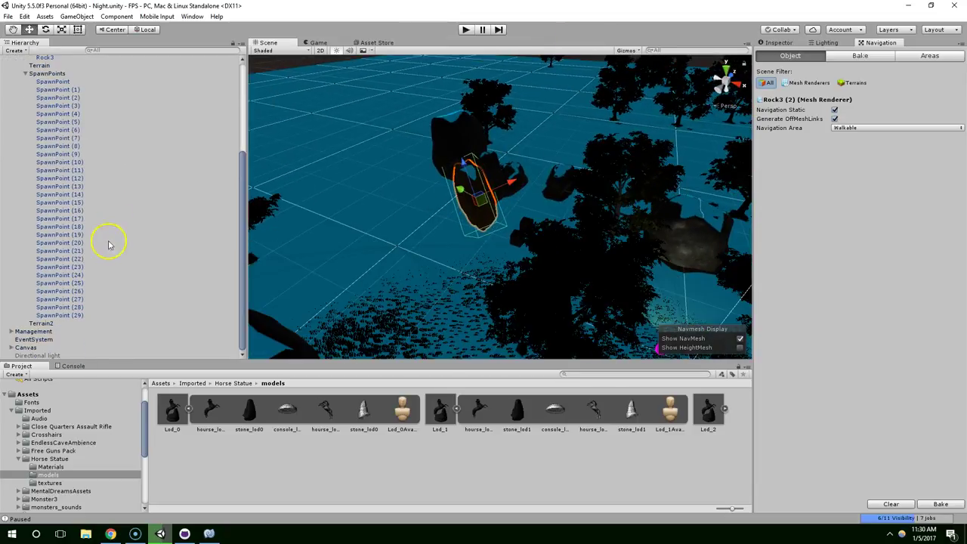
{"action": "left_click", "coordinate": [41, 355]}
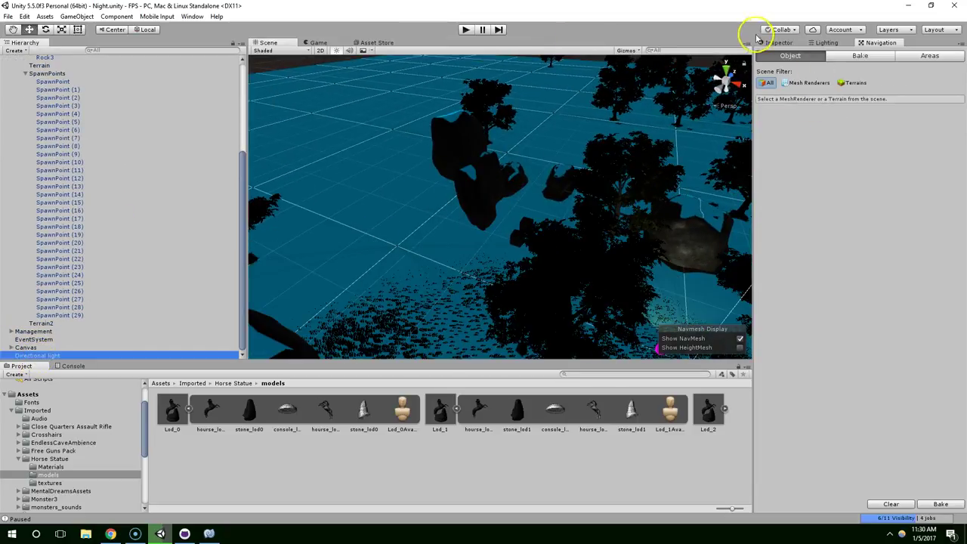
{"action": "left_click", "coordinate": [772, 43]}
{"action": "left_click", "coordinate": [778, 53]}
{"action": "scroll", "coordinate": [447, 190], "scroll_direction": "down", "scroll_amount": 2}
{"action": "left_click_drag", "start_coordinate": [446, 189], "coordinate": [635, 129], "text": "alt"}
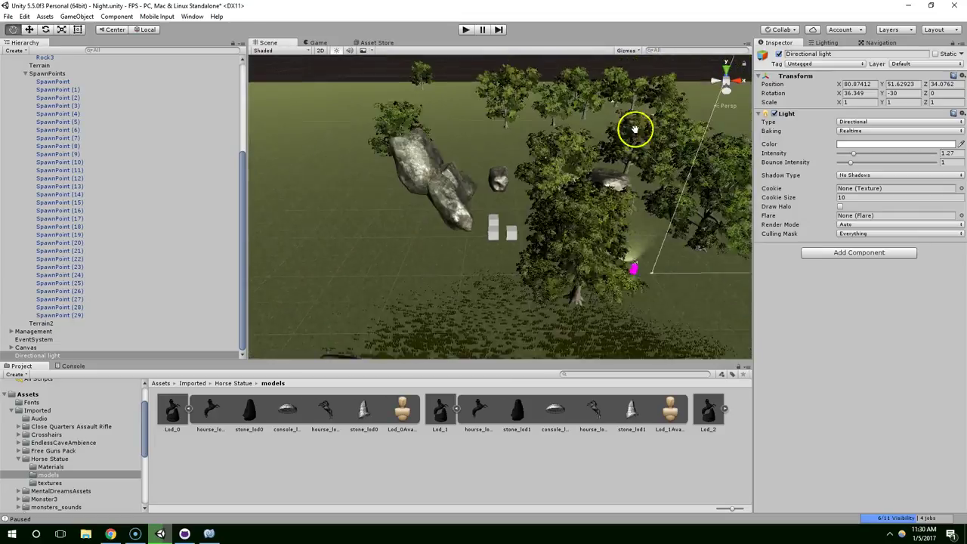
Select the main terrain near the rock cluster and activate the Raise / Lower Terrain tool
{"action": "middle_click_drag", "start_coordinate": [635, 129], "coordinate": [636, 120]}
{"action": "scroll", "coordinate": [636, 120], "scroll_direction": "up", "scroll_amount": 3}
{"action": "left_click", "coordinate": [503, 255]}
{"action": "scroll", "coordinate": [507, 227], "scroll_direction": "up", "scroll_amount": 3}
{"action": "middle_click_drag", "start_coordinate": [478, 246], "coordinate": [498, 229]}
{"action": "left_click_drag", "start_coordinate": [498, 229], "coordinate": [477, 254], "text": "alt"}
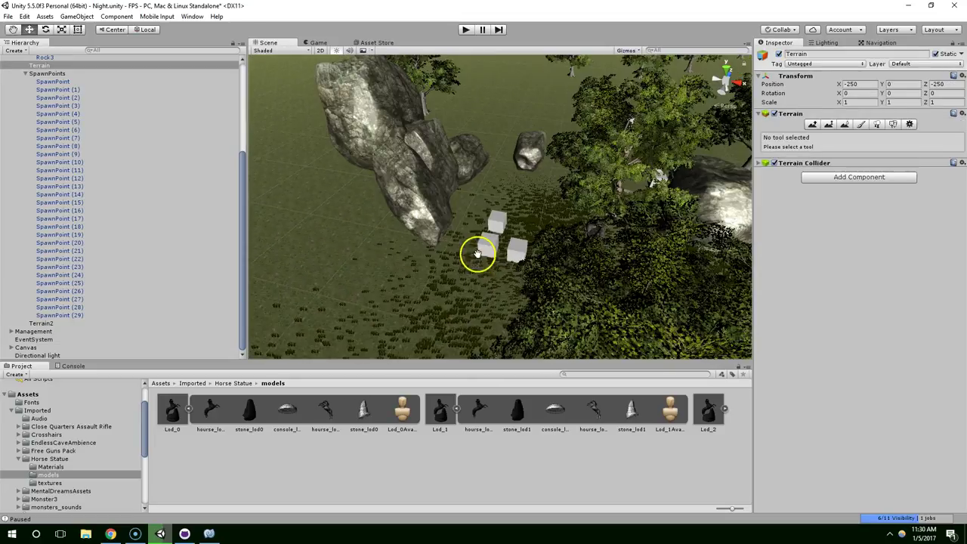
{"action": "left_click", "coordinate": [825, 125]}
{"action": "left_click", "coordinate": [812, 124]}
Try to raise the terrain around the rocks with the large solid round brush at size 100 and opacity 100
{"action": "left_click", "coordinate": [821, 175]}
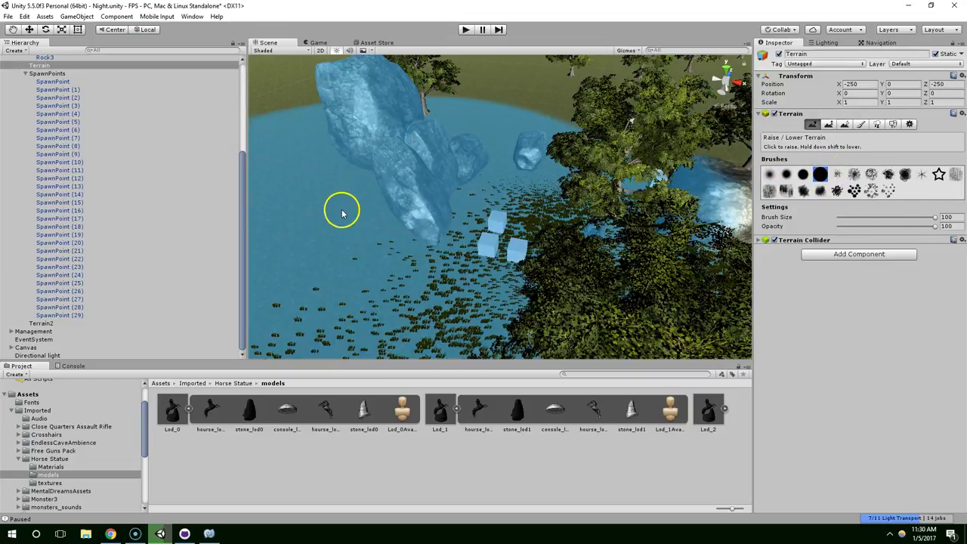
{"action": "left_click_drag", "start_coordinate": [438, 220], "coordinate": [400, 181]}
{"action": "key", "text": "ctrl+z"}
Raise the terrain around the large rock cluster using the soft round brush at size 36 and opacity 6
{"action": "scroll", "coordinate": [453, 183], "scroll_direction": "down", "scroll_amount": 3}
{"action": "right_click_drag", "start_coordinate": [454, 184], "coordinate": [420, 202]}
{"action": "left_click", "coordinate": [847, 226]}
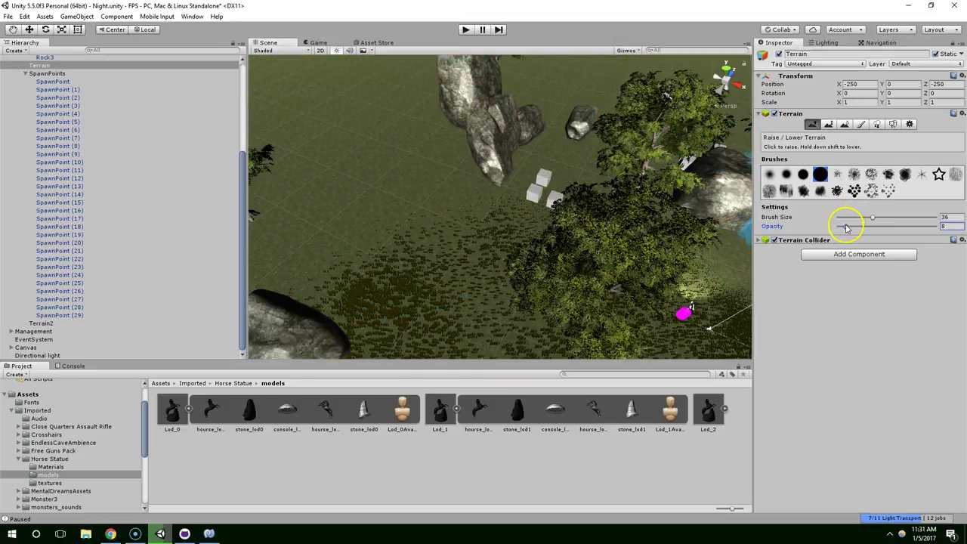
{"action": "left_click", "coordinate": [770, 174]}
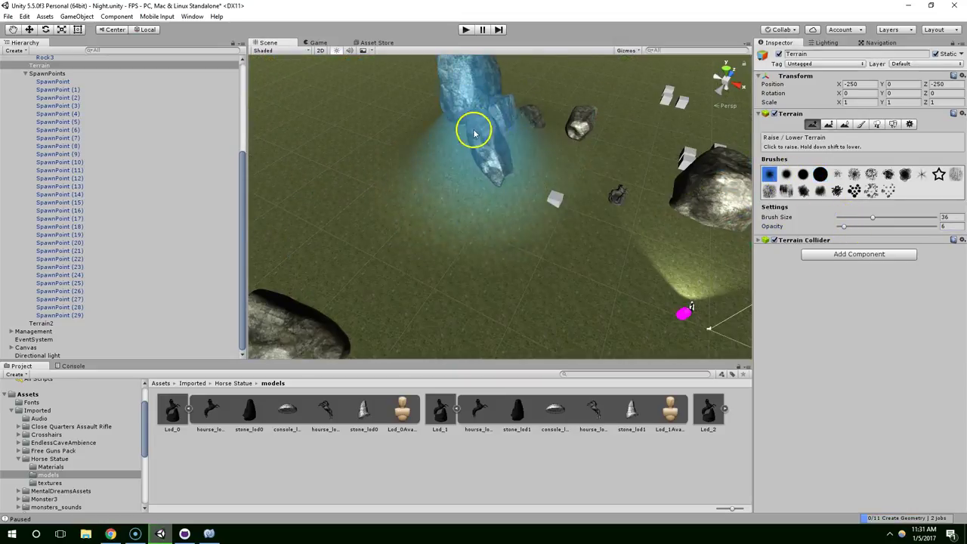
{"action": "left_click_drag", "start_coordinate": [432, 158], "coordinate": [421, 114]}
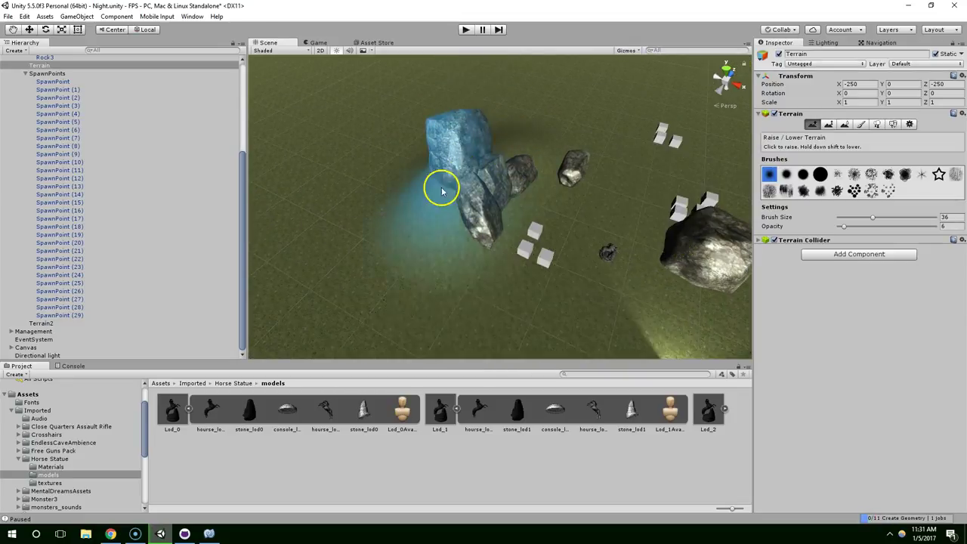
{"action": "mouse_move", "coordinate": [472, 196]}
{"action": "middle_mouse_down"}
{"action": "mouse_move", "coordinate": [529, 108]}
{"action": "mouse_move", "coordinate": [540, 144]}
{"action": "mouse_move", "coordinate": [397, 162]}
{"action": "middle_mouse_up"}
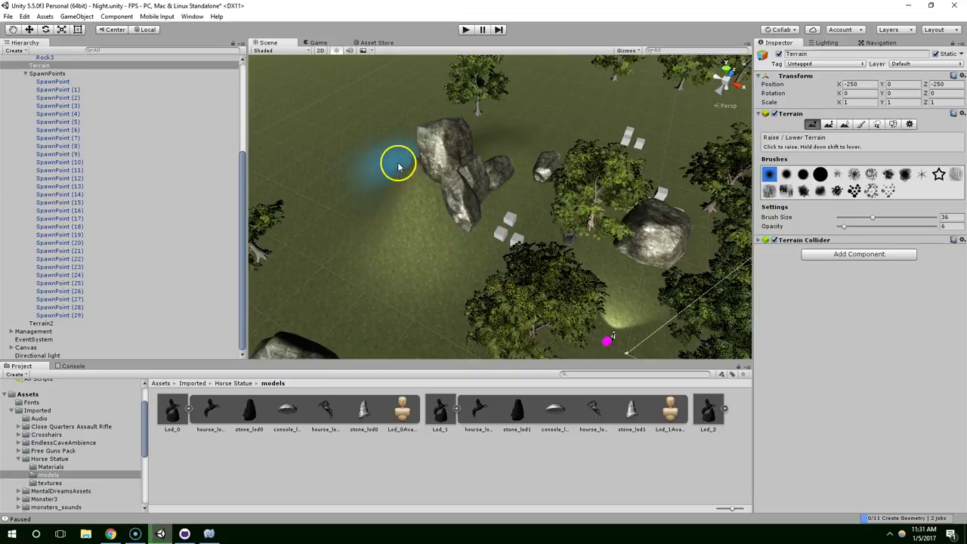
{"action": "middle_click_drag", "start_coordinate": [385, 249], "coordinate": [349, 219]}
Sculpt low hills on the ground around the outer trees with the soft round brush
{"action": "middle_click_drag", "start_coordinate": [489, 154], "coordinate": [665, 97]}
{"action": "mouse_move", "coordinate": [358, 297]}
{"action": "middle_mouse_down"}
{"action": "mouse_move", "coordinate": [473, 139]}
{"action": "mouse_move", "coordinate": [584, 229]}
{"action": "middle_mouse_up"}
{"action": "left_click", "coordinate": [519, 144]}
{"action": "mouse_move", "coordinate": [584, 229]}
{"action": "left_mouse_down", "text": "alt"}
{"action": "mouse_move", "coordinate": [486, 102]}
{"action": "mouse_move", "coordinate": [359, 103]}
{"action": "left_mouse_up", "text": "alt"}
{"action": "right_click_drag", "start_coordinate": [360, 105], "coordinate": [686, 208]}
{"action": "middle_click_drag", "start_coordinate": [587, 192], "coordinate": [539, 224]}
{"action": "right_click_drag", "start_coordinate": [539, 224], "coordinate": [453, 249]}
{"action": "middle_click_drag", "start_coordinate": [685, 123], "coordinate": [559, 167]}
{"action": "left_click_drag", "start_coordinate": [608, 183], "coordinate": [658, 220]}
{"action": "middle_click_drag", "start_coordinate": [665, 224], "coordinate": [617, 231]}
{"action": "left_click", "coordinate": [634, 167]}
{"action": "left_click_drag", "start_coordinate": [634, 167], "coordinate": [643, 219]}
{"action": "scroll", "coordinate": [648, 267], "scroll_direction": "down", "scroll_amount": 2}
{"action": "mouse_move", "coordinate": [638, 257]}
{"action": "left_mouse_down"}
{"action": "mouse_move", "coordinate": [597, 138]}
{"action": "mouse_move", "coordinate": [529, 115]}
{"action": "left_mouse_up"}
{"action": "left_click_drag", "start_coordinate": [473, 108], "coordinate": [416, 111]}
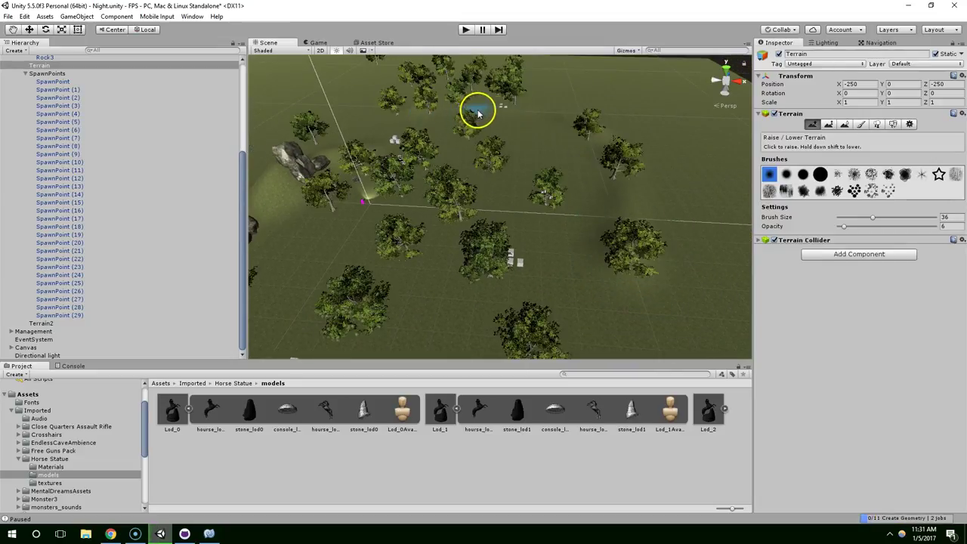
Raise uneven ridges through the far group of trees and around its spawn point cubes
{"action": "middle_click_drag", "start_coordinate": [539, 112], "coordinate": [551, 248]}
{"action": "scroll", "coordinate": [551, 247], "scroll_direction": "up", "scroll_amount": 1}
{"action": "scroll", "coordinate": [425, 259], "scroll_direction": "up", "scroll_amount": 3}
{"action": "right_click_drag", "start_coordinate": [479, 261], "coordinate": [436, 284]}
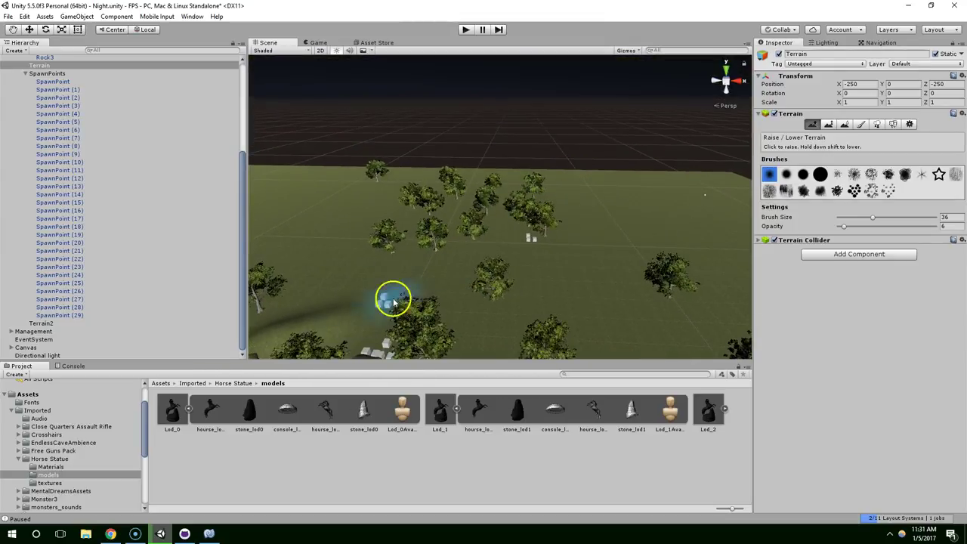
{"action": "left_click_drag", "start_coordinate": [506, 216], "coordinate": [362, 274]}
{"action": "left_click_drag", "start_coordinate": [572, 218], "coordinate": [574, 282]}
{"action": "left_click_drag", "start_coordinate": [570, 198], "coordinate": [488, 203]}
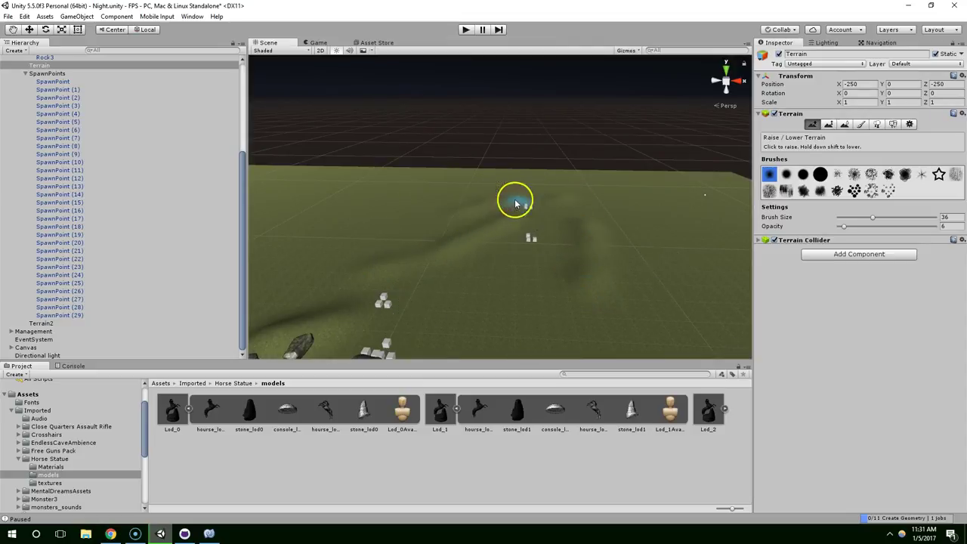
{"action": "scroll", "coordinate": [566, 192], "scroll_direction": "down", "scroll_amount": 2}
{"action": "mouse_move", "coordinate": [566, 192]}
{"action": "left_mouse_down"}
{"action": "mouse_move", "coordinate": [445, 201]}
{"action": "mouse_move", "coordinate": [458, 241]}
{"action": "left_mouse_up"}
{"action": "scroll", "coordinate": [458, 242], "scroll_direction": "down", "scroll_amount": 2}
{"action": "middle_click_drag", "start_coordinate": [558, 278], "coordinate": [491, 216]}
{"action": "left_click_drag", "start_coordinate": [561, 188], "coordinate": [600, 234]}
Examine the sculpted hills around the rocks, trees and spawn points from several sides
{"action": "scroll", "coordinate": [630, 300], "scroll_direction": "down", "scroll_amount": 3}
{"action": "middle_click_drag", "start_coordinate": [630, 300], "coordinate": [560, 161]}
{"action": "scroll", "coordinate": [572, 259], "scroll_direction": "down", "scroll_amount": 2}
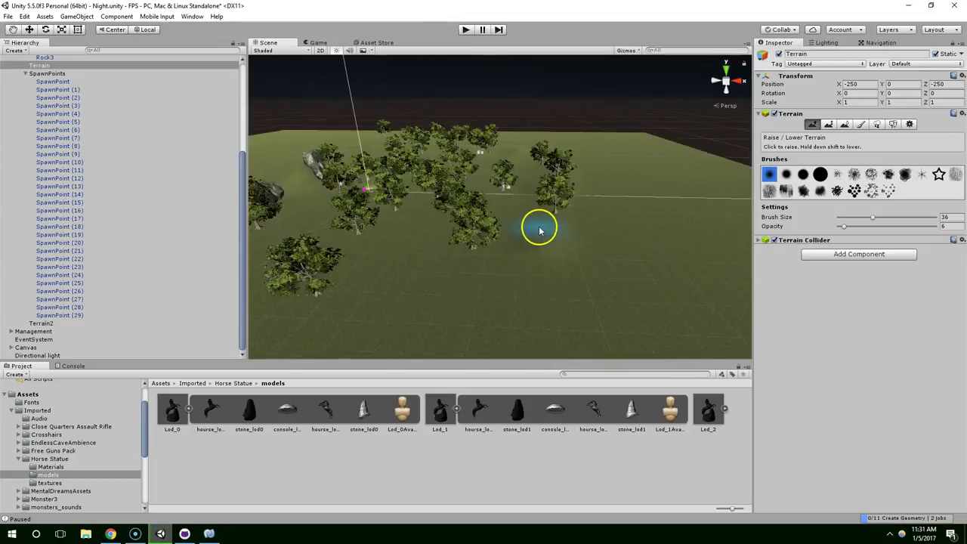
{"action": "middle_click_drag", "start_coordinate": [508, 254], "coordinate": [585, 302]}
{"action": "middle_click_drag", "start_coordinate": [467, 320], "coordinate": [617, 206]}
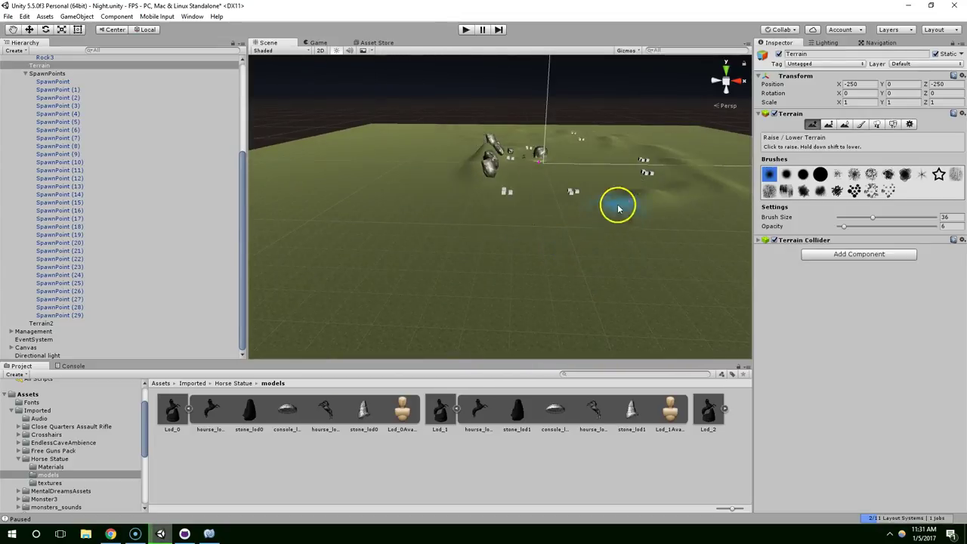
{"action": "scroll", "coordinate": [529, 261], "scroll_direction": "down", "scroll_amount": 1}
{"action": "right_click_drag", "start_coordinate": [529, 261], "coordinate": [673, 289]}
{"action": "middle_click_drag", "start_coordinate": [503, 260], "coordinate": [678, 255]}
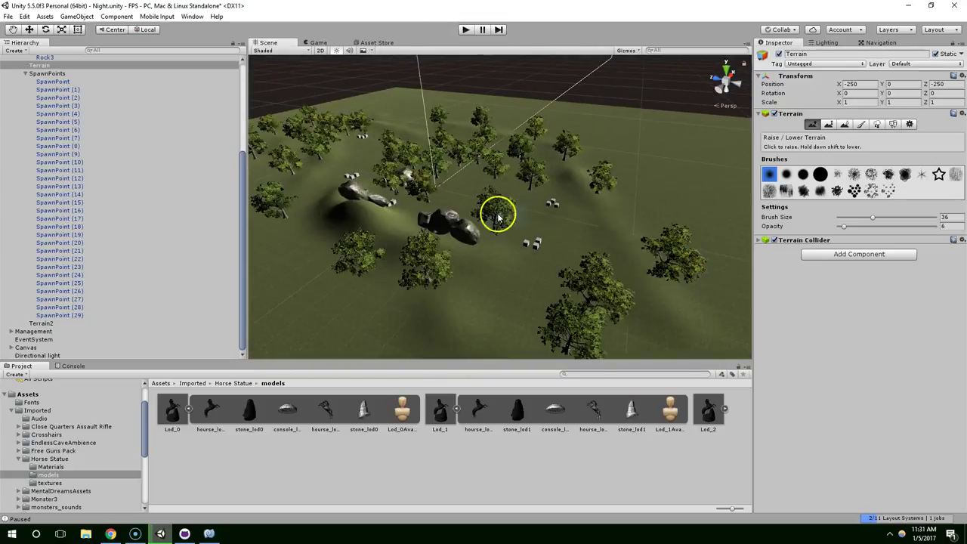
{"action": "right_click_drag", "start_coordinate": [499, 217], "coordinate": [619, 227]}
Try to raise another ridge on the open ground beyond the outer trees
{"action": "scroll", "coordinate": [620, 227], "scroll_direction": "down", "scroll_amount": 2}
{"action": "left_click_drag", "start_coordinate": [561, 195], "coordinate": [513, 217]}
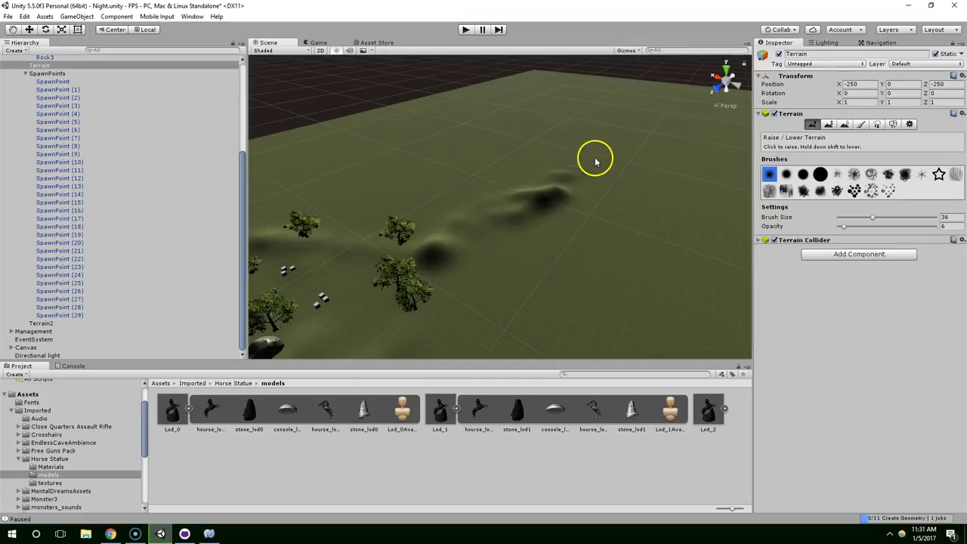
{"action": "key", "text": "ctrl+z"}
Raise the terrain at the foot of the rock group beside the grassy area
{"action": "mouse_move", "coordinate": [584, 167]}
{"action": "right_mouse_down"}
{"action": "mouse_move", "coordinate": [339, 300]}
{"action": "mouse_move", "coordinate": [392, 303]}
{"action": "right_mouse_up"}
{"action": "scroll", "coordinate": [425, 189], "scroll_direction": "down", "scroll_amount": 3}
{"action": "middle_click_drag", "start_coordinate": [423, 181], "coordinate": [635, 229]}
{"action": "middle_click_drag", "start_coordinate": [565, 255], "coordinate": [520, 258]}
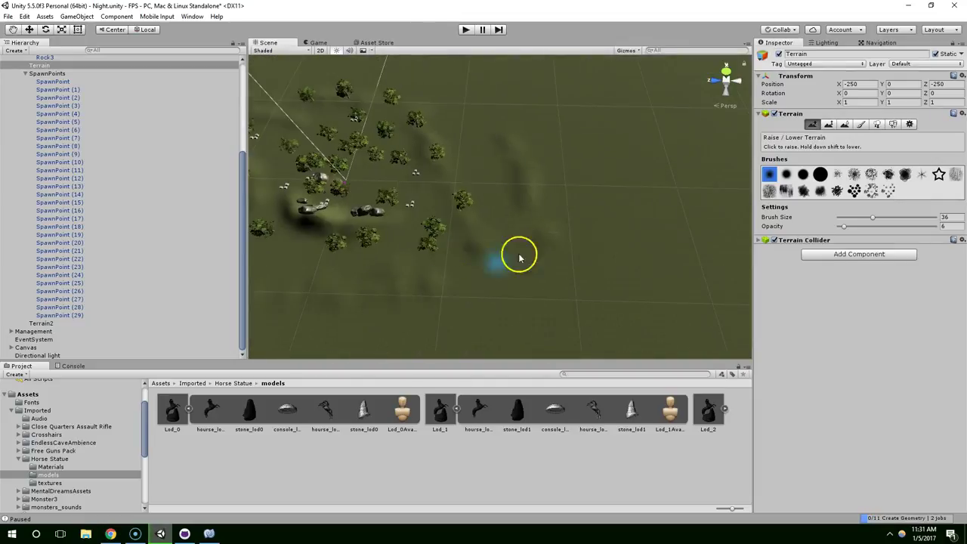
{"action": "left_click_drag", "start_coordinate": [583, 255], "coordinate": [542, 154], "text": "alt"}
{"action": "mouse_move", "coordinate": [639, 195]}
{"action": "left_mouse_down", "text": "alt"}
{"action": "mouse_move", "coordinate": [490, 158]}
{"action": "mouse_move", "coordinate": [541, 183]}
{"action": "left_mouse_up", "text": "alt"}
{"action": "middle_click_drag", "start_coordinate": [606, 303], "coordinate": [610, 195]}
{"action": "right_click_drag", "start_coordinate": [643, 209], "coordinate": [467, 206]}
{"action": "middle_click_drag", "start_coordinate": [467, 206], "coordinate": [539, 204]}
{"action": "scroll", "coordinate": [461, 212], "scroll_direction": "up", "scroll_amount": 3}
{"action": "scroll", "coordinate": [529, 189], "scroll_direction": "up", "scroll_amount": 3}
{"action": "left_click", "coordinate": [529, 150]}
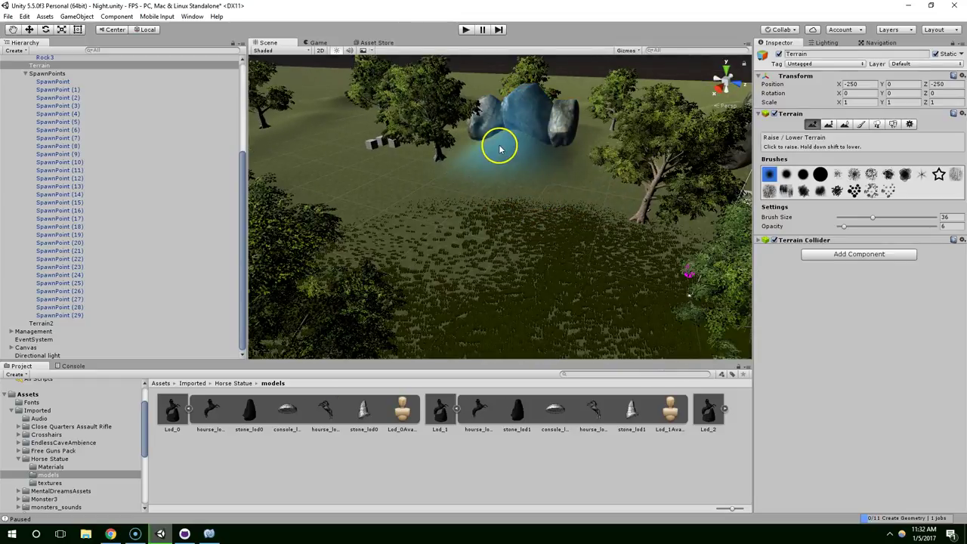
Raise the ground in front of the grouped rocks and beside the neighbouring tree
{"action": "left_click", "coordinate": [470, 144]}
{"action": "scroll", "coordinate": [556, 155], "scroll_direction": "down", "scroll_amount": 1}
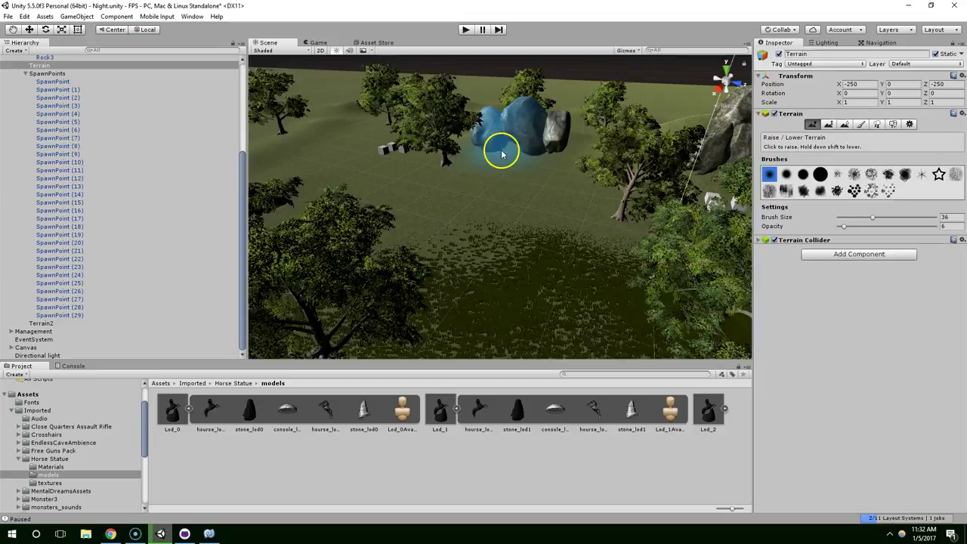
{"action": "left_click", "coordinate": [590, 169]}
{"action": "left_click", "coordinate": [583, 165]}
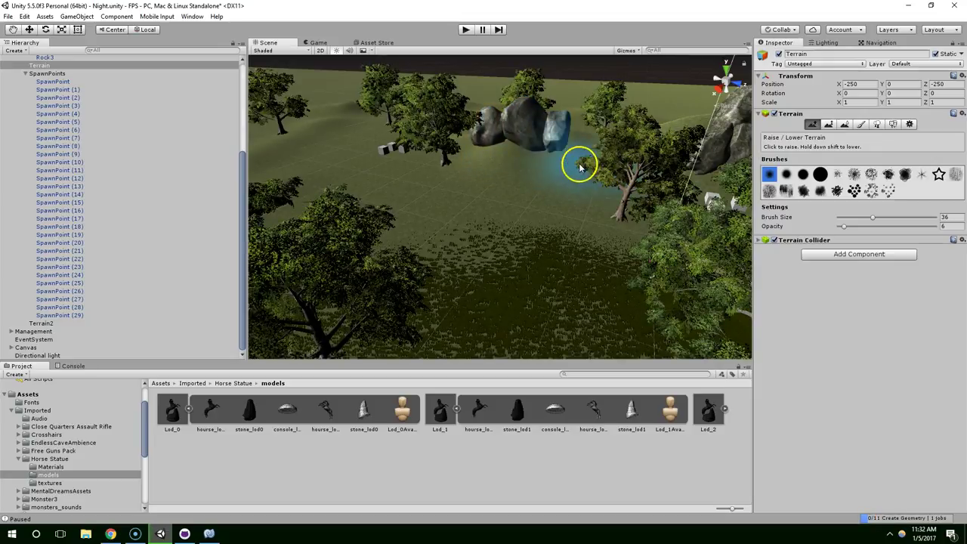
{"action": "scroll", "coordinate": [647, 177], "scroll_direction": "down", "scroll_amount": 5}
{"action": "mouse_move", "coordinate": [616, 219]}
{"action": "right_mouse_down"}
{"action": "mouse_move", "coordinate": [581, 248]}
{"action": "mouse_move", "coordinate": [486, 255]}
{"action": "mouse_move", "coordinate": [511, 252]}
{"action": "right_mouse_up"}
{"action": "key", "text": "d"}
{"action": "key", "text": "w"}
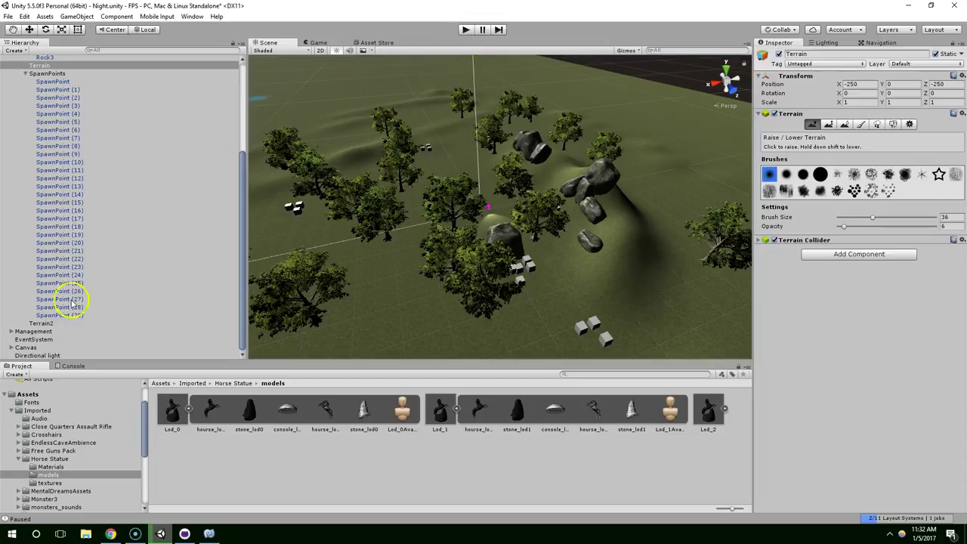
Turn off the Directional light and playtest the Night scene, walking past the rocks and trees to check the sculpted terrain
{"action": "left_click", "coordinate": [30, 355]}
{"action": "left_click", "coordinate": [778, 54]}
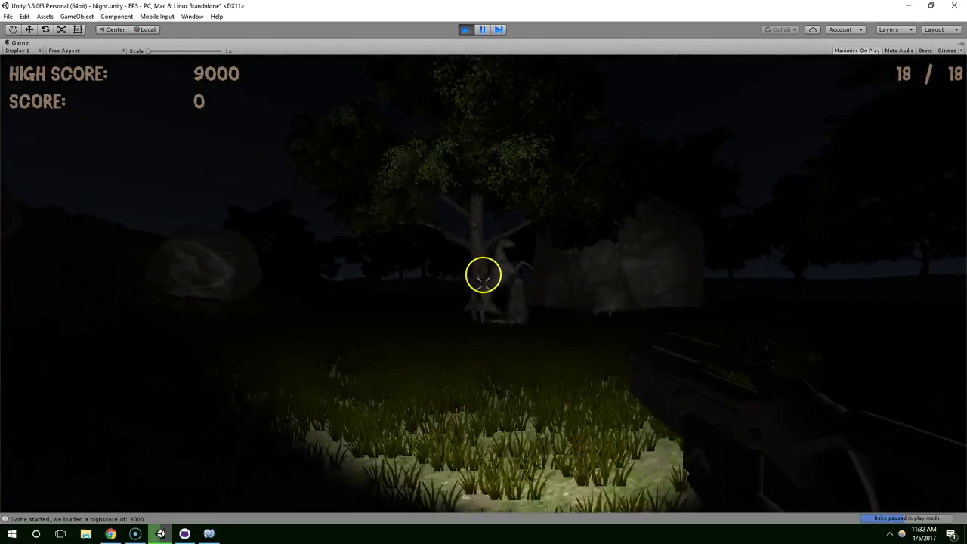
{"action": "key", "text": "w"}
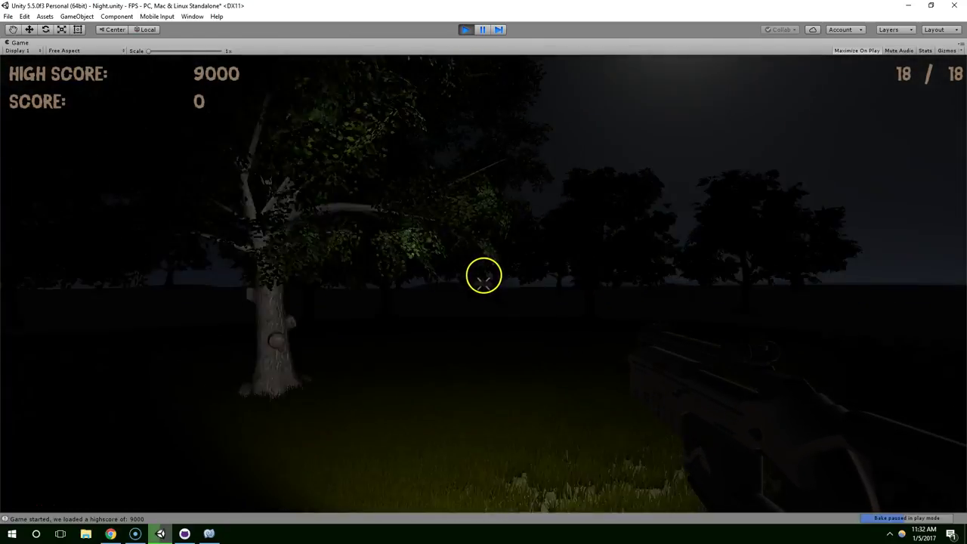
{"action": "key", "text": "w"}
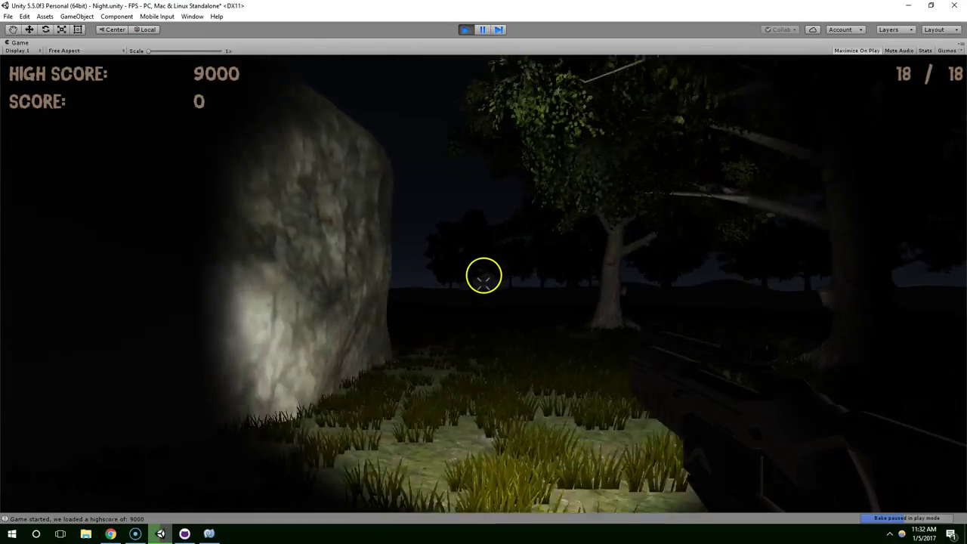
{"action": "key", "text": "w"}
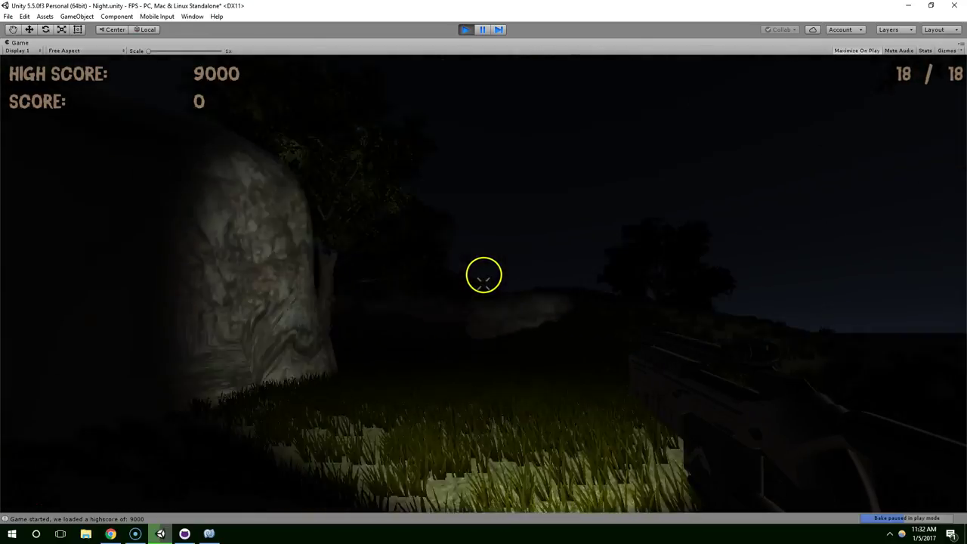
{"action": "key", "text": "w"}
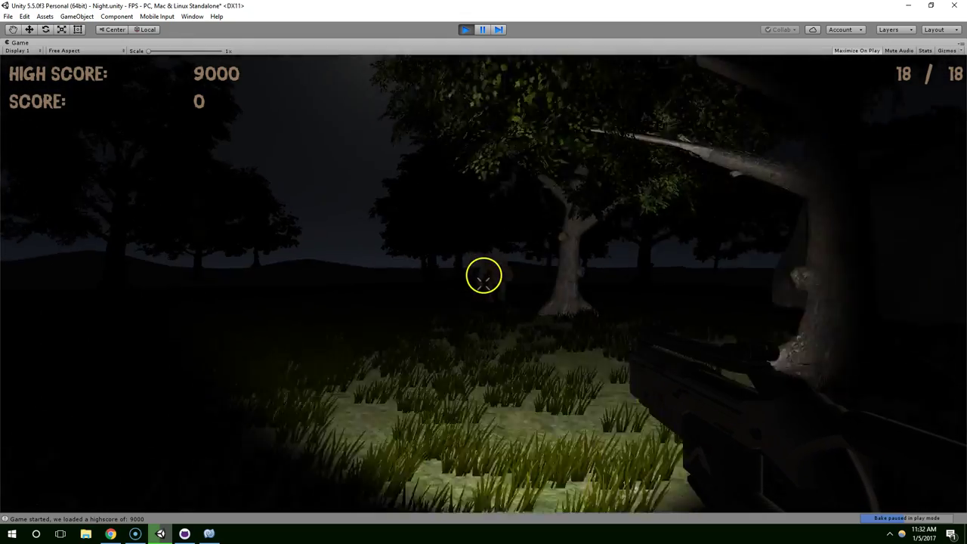
Shoot the approaching monsters to test how they move over the hills, and end the playtest
{"action": "left_click", "coordinate": [484, 276]}
{"action": "left_click", "coordinate": [483, 276]}
{"action": "left_click", "coordinate": [484, 275]}
{"action": "left_click", "coordinate": [483, 276]}
{"action": "left_click", "coordinate": [484, 276]}
{"action": "left_click", "coordinate": [484, 276]}
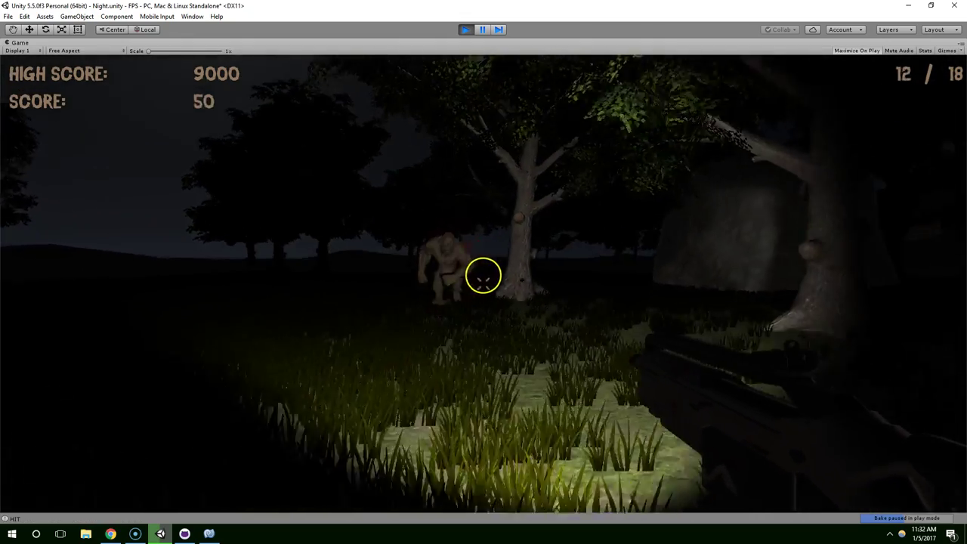
{"action": "left_click", "coordinate": [483, 276]}
{"action": "left_click", "coordinate": [484, 276]}
{"action": "left_click", "coordinate": [483, 276]}
{"action": "left_click", "coordinate": [483, 276]}
{"action": "left_click", "coordinate": [483, 275]}
{"action": "left_click", "coordinate": [484, 275]}
{"action": "left_click", "coordinate": [484, 275]}
{"action": "left_click", "coordinate": [484, 276]}
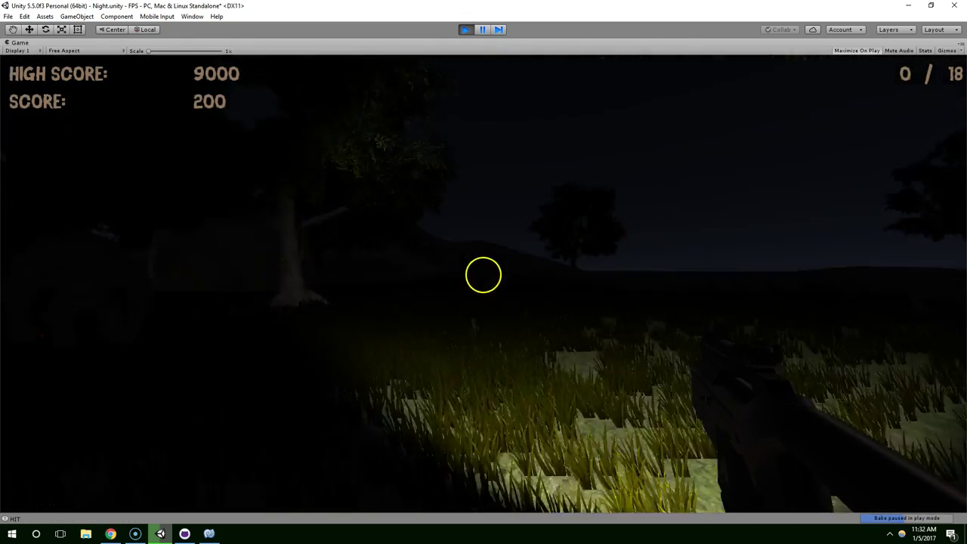
{"action": "left_click", "coordinate": [484, 275]}
{"action": "left_click", "coordinate": [483, 275]}
{"action": "left_click", "coordinate": [483, 275]}
{"action": "left_click", "coordinate": [484, 275]}
{"action": "left_click", "coordinate": [484, 275]}
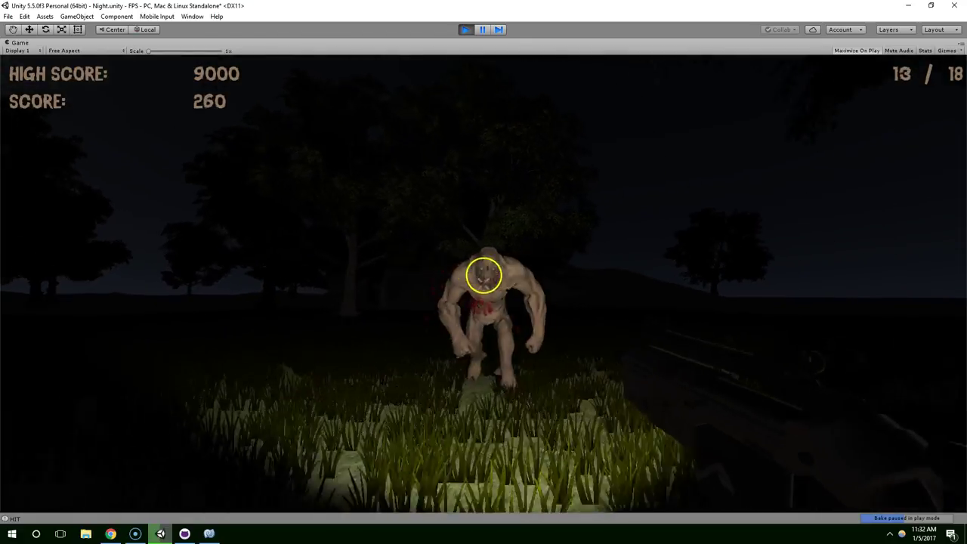
{"action": "left_click", "coordinate": [483, 275]}
{"action": "left_click", "coordinate": [484, 275]}
{"action": "left_click", "coordinate": [483, 275]}
{"action": "left_click", "coordinate": [483, 275]}
{"action": "left_click", "coordinate": [483, 275]}
{"action": "left_click", "coordinate": [483, 275]}
{"action": "left_click", "coordinate": [484, 275]}
{"action": "left_click", "coordinate": [484, 275]}
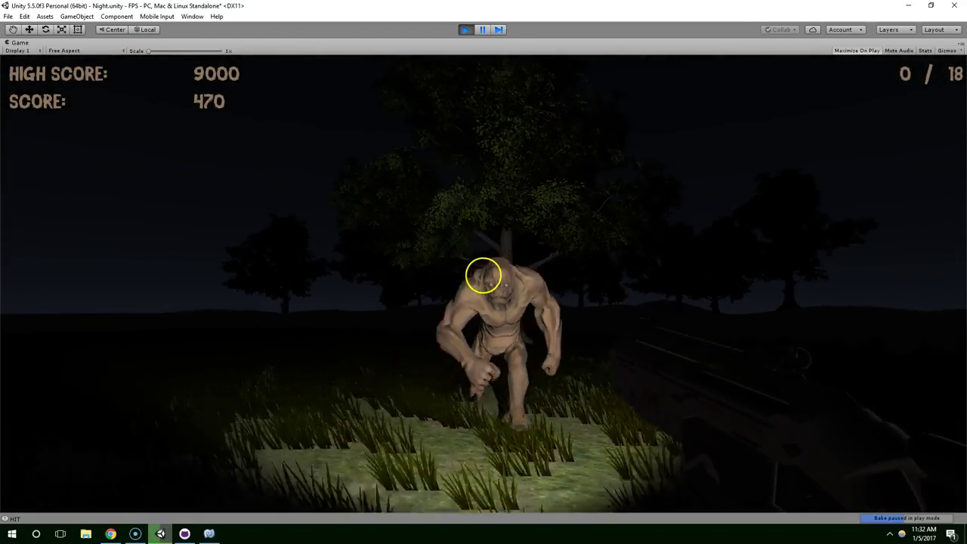
{"action": "key", "text": "s"}
{"action": "left_click", "coordinate": [483, 275]}
{"action": "left_click_drag", "start_coordinate": [483, 275], "coordinate": [484, 275]}
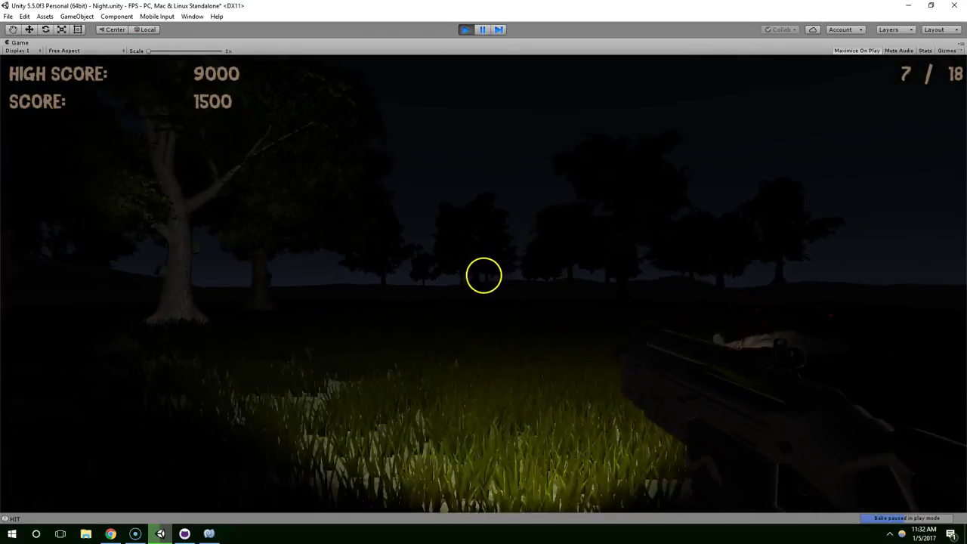
{"action": "key", "text": "Escape"}
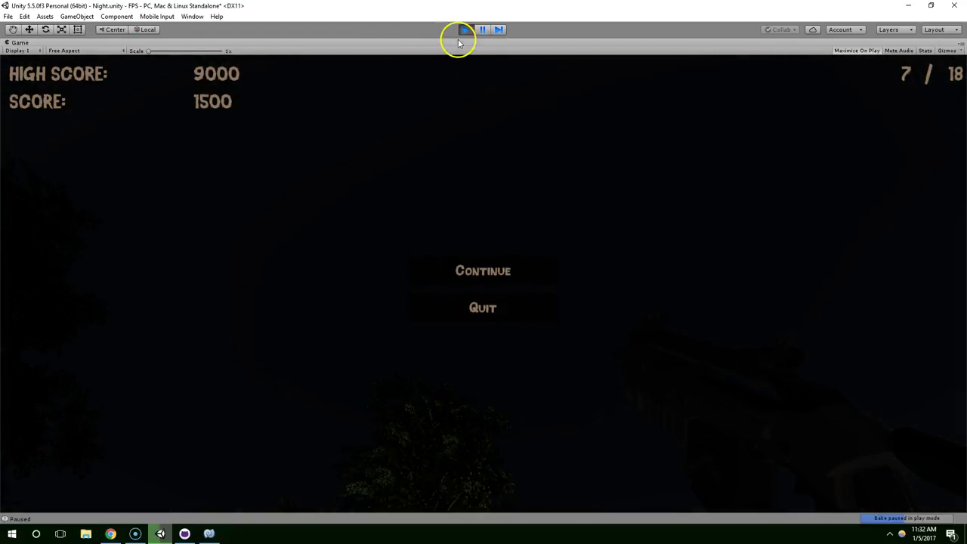
{"action": "left_click", "coordinate": [463, 30]}
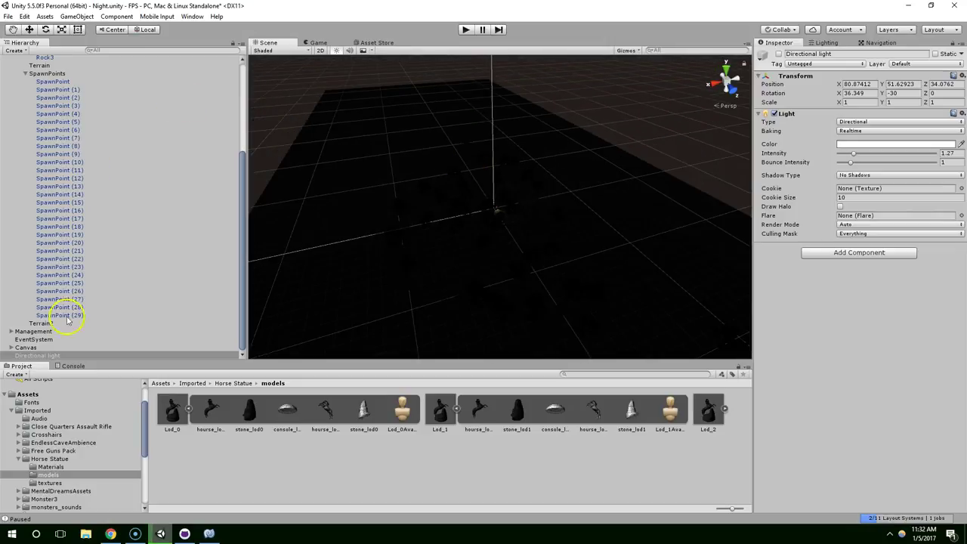
Turn the Directional light back on to light the whole terrain for editing
{"action": "left_click", "coordinate": [778, 54]}
{"action": "scroll", "coordinate": [561, 161], "scroll_direction": "down", "scroll_amount": 3}
{"action": "scroll", "coordinate": [521, 176], "scroll_direction": "up", "scroll_amount": 3}
{"action": "right_click_drag", "start_coordinate": [453, 218], "coordinate": [484, 218]}
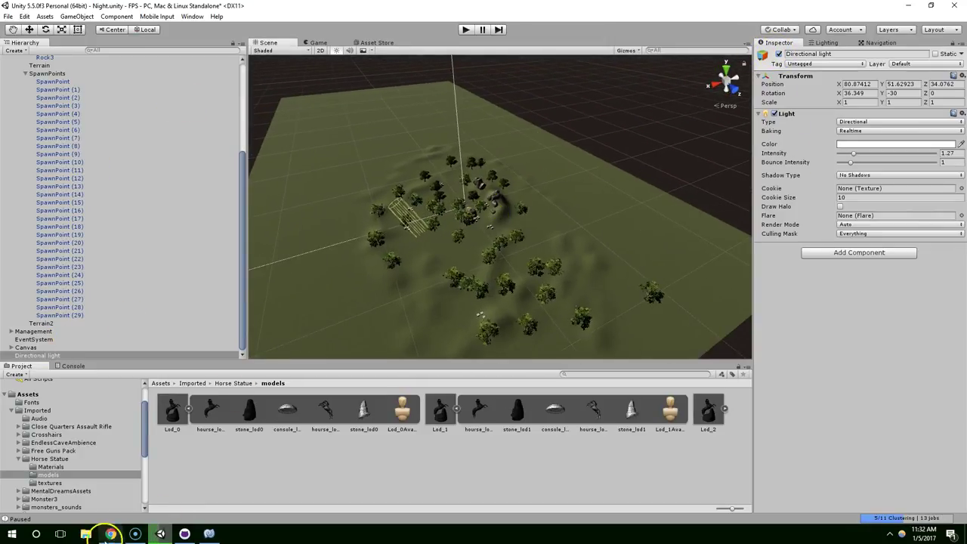
Switch to Chrome, close the Horse Statue page, compare the fence assets and open the Stone Fence asset in Unity
{"action": "left_click", "coordinate": [111, 534]}
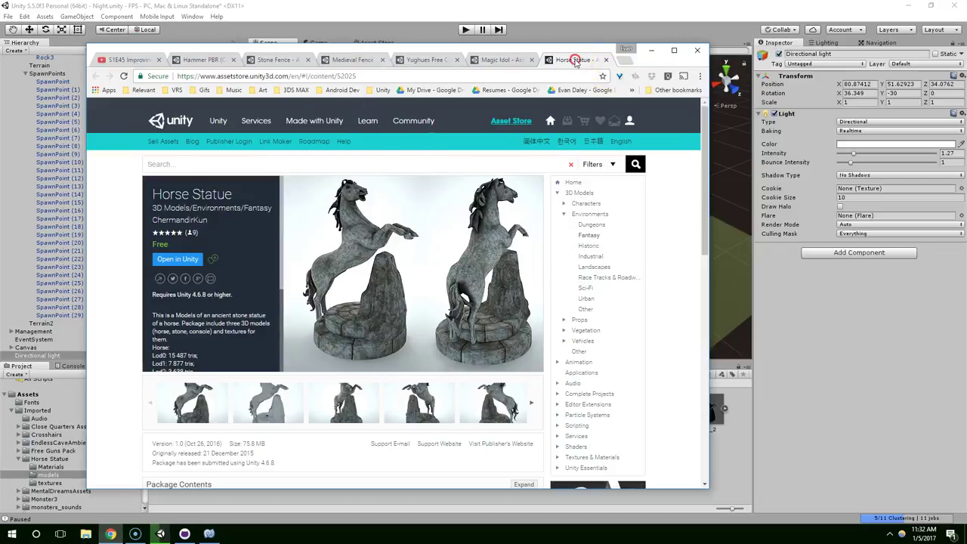
{"action": "middle_click", "coordinate": [575, 61]}
{"action": "left_click", "coordinate": [460, 59]}
{"action": "left_click", "coordinate": [399, 60]}
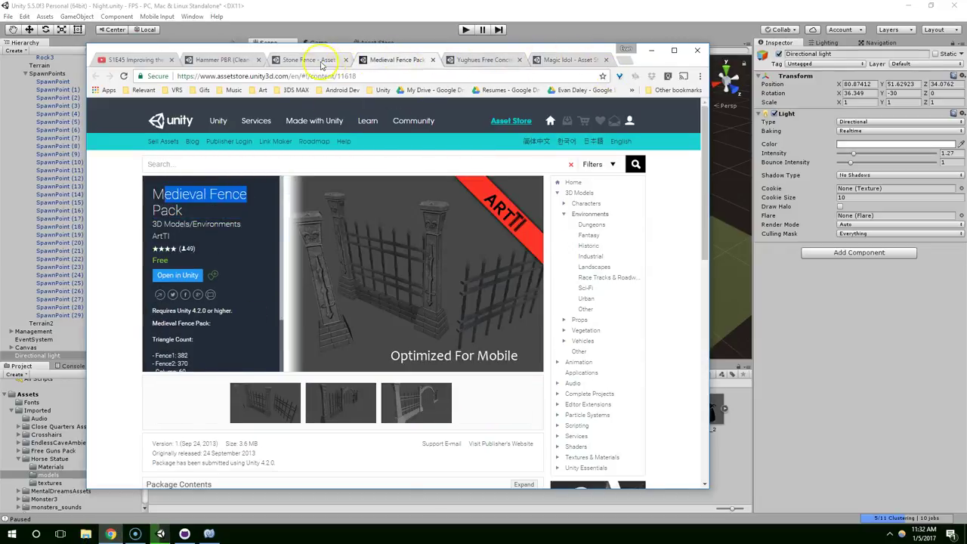
{"action": "left_click", "coordinate": [314, 61]}
{"action": "left_click", "coordinate": [363, 60]}
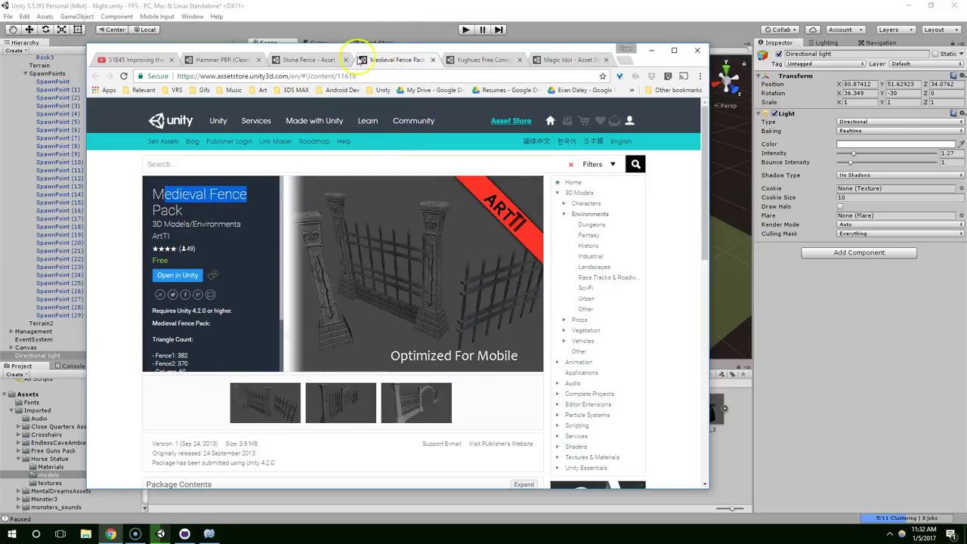
{"action": "left_click", "coordinate": [313, 61]}
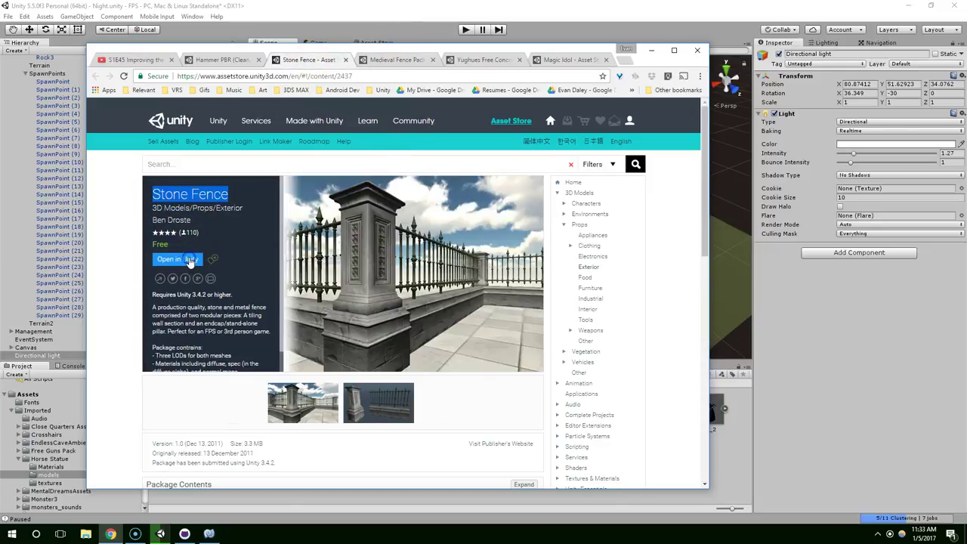
{"action": "left_click", "coordinate": [189, 260]}
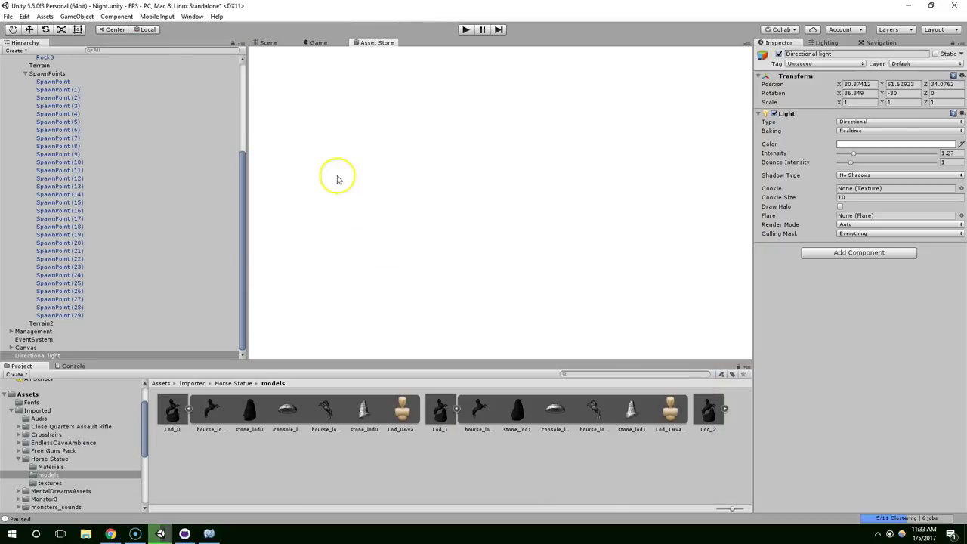
Collapse the SpawnPoints and Environment groups in the scene hierarchy
{"action": "scroll", "coordinate": [56, 65], "scroll_direction": "up", "scroll_amount": 10}
{"action": "left_click", "coordinate": [25, 194]}
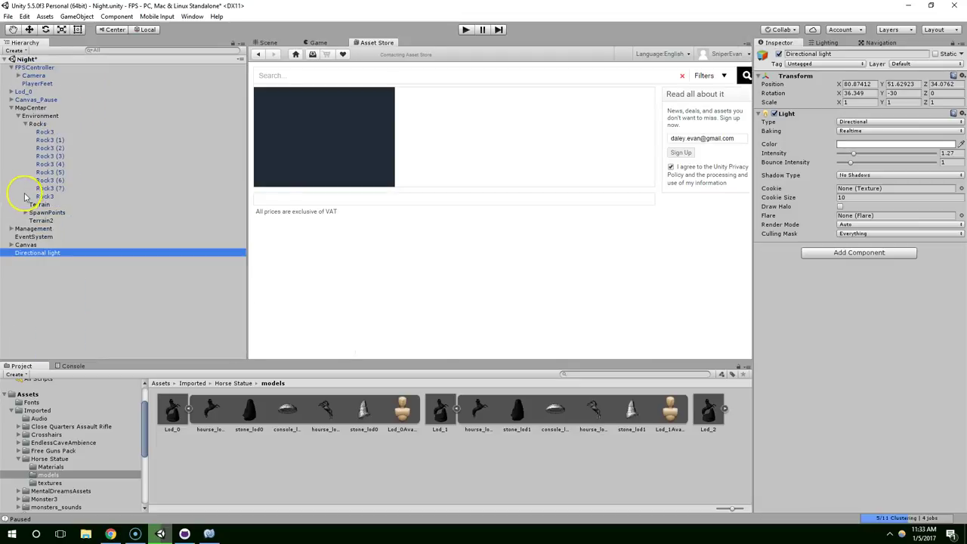
{"action": "left_click", "coordinate": [19, 116]}
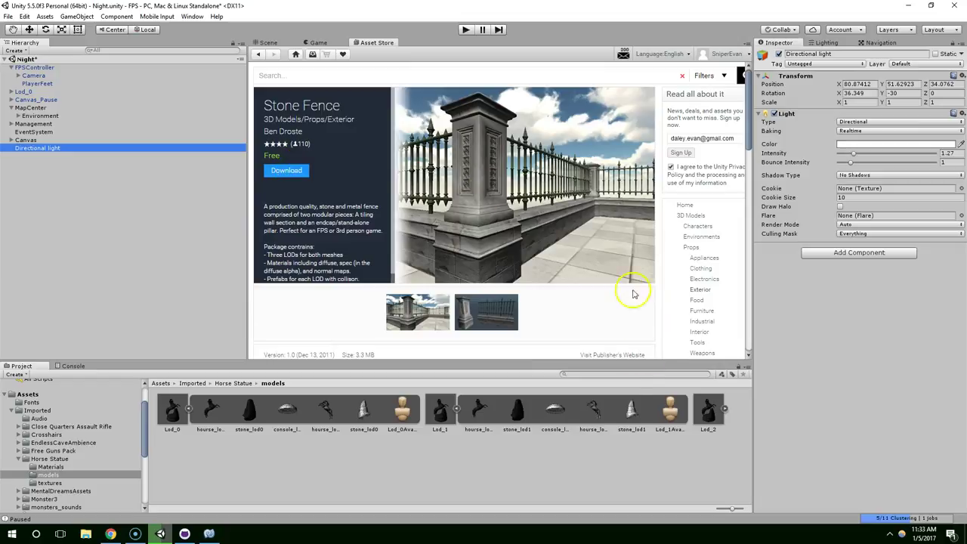
Review the Stone Fence package contents and import all of its files into the project
{"action": "left_click", "coordinate": [279, 43]}
{"action": "middle_click_drag", "start_coordinate": [583, 226], "coordinate": [380, 133]}
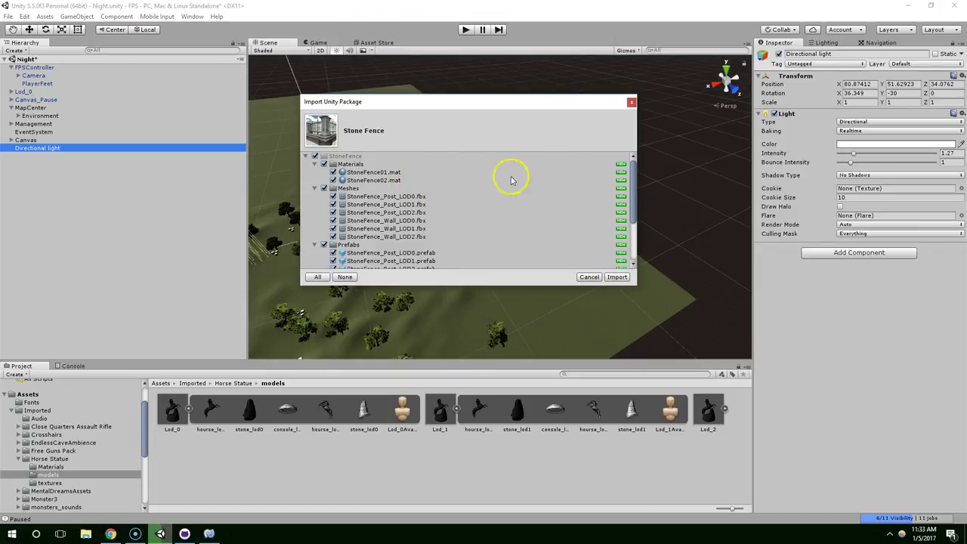
{"action": "scroll", "coordinate": [446, 213], "scroll_direction": "down", "scroll_amount": 3}
{"action": "scroll", "coordinate": [453, 216], "scroll_direction": "up", "scroll_amount": 3}
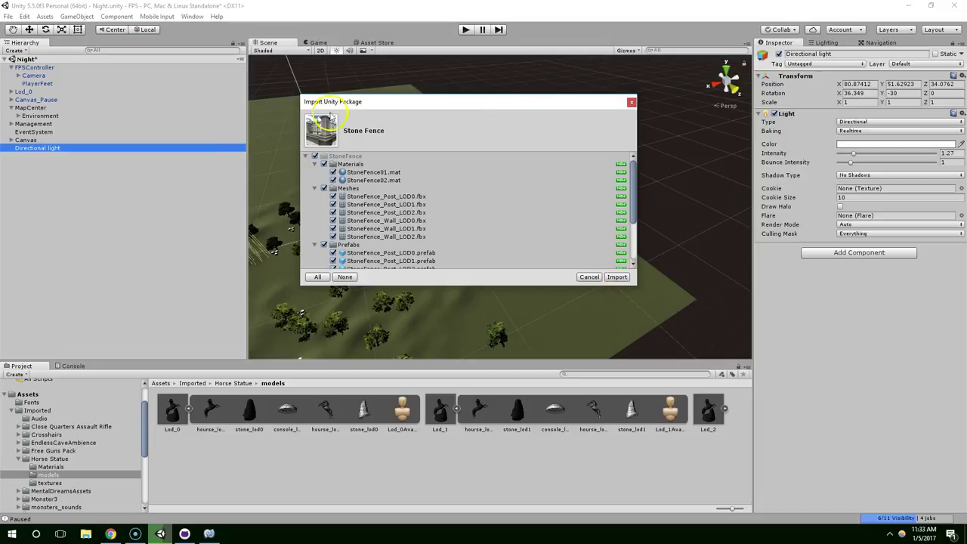
{"action": "left_click", "coordinate": [618, 278]}
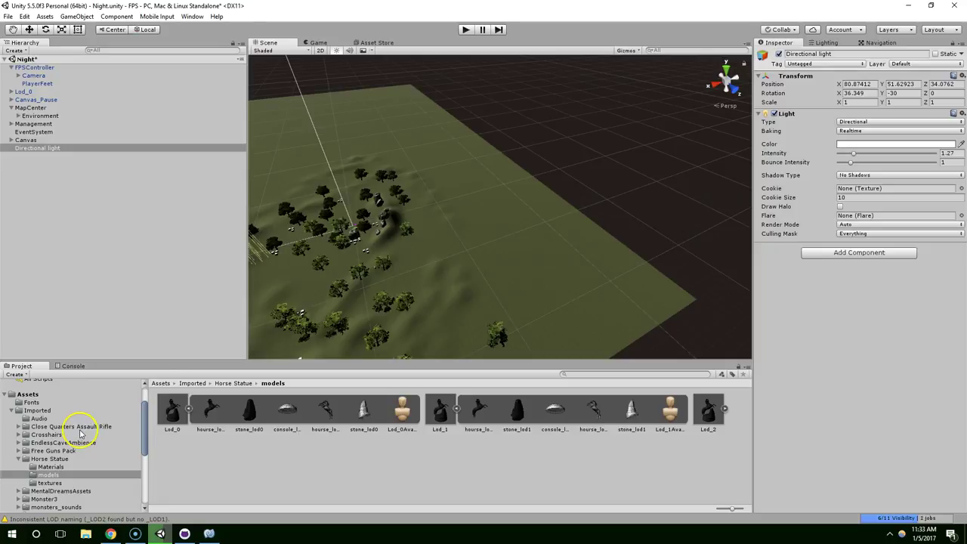
Collapse the Horse Statue, Imported and Scripts folders and open the StoneFence folder
{"action": "left_click", "coordinate": [18, 459]}
{"action": "scroll", "coordinate": [32, 462], "scroll_direction": "down", "scroll_amount": 3}
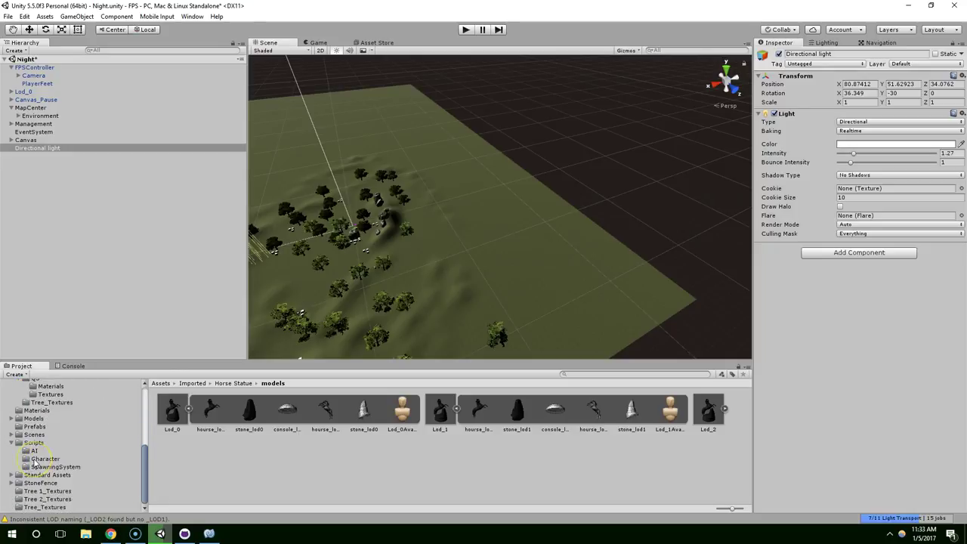
{"action": "scroll", "coordinate": [33, 464], "scroll_direction": "up", "scroll_amount": 3}
{"action": "left_click", "coordinate": [11, 418]}
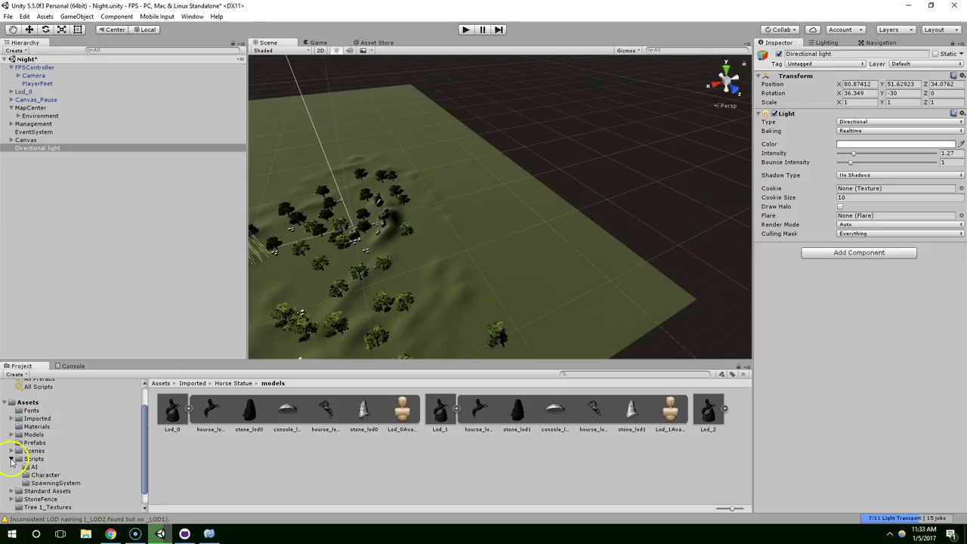
{"action": "left_click", "coordinate": [11, 458]}
{"action": "left_click", "coordinate": [40, 482]}
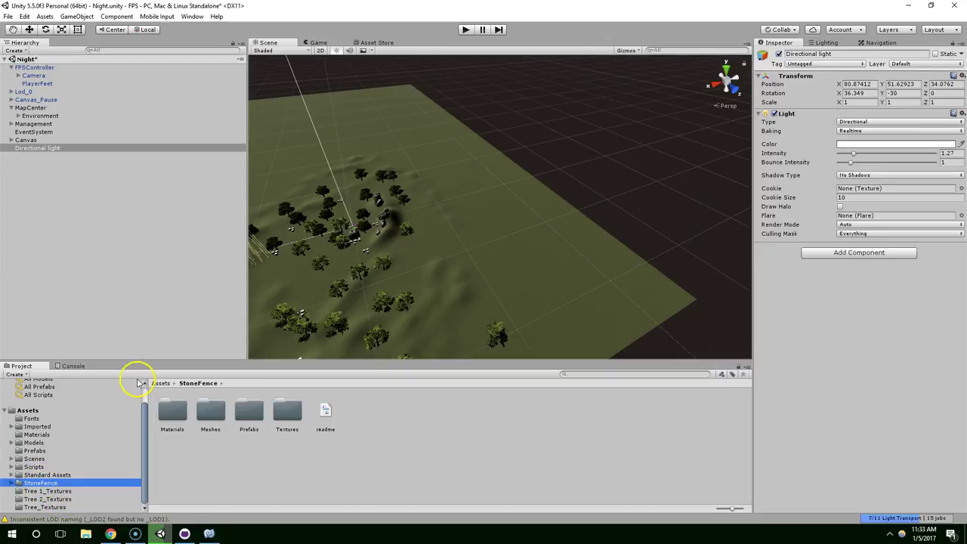
Move the StoneFence folder into the Imported folder, with more room given to the project's folder list
{"action": "left_click_drag", "start_coordinate": [145, 361], "coordinate": [125, 311]}
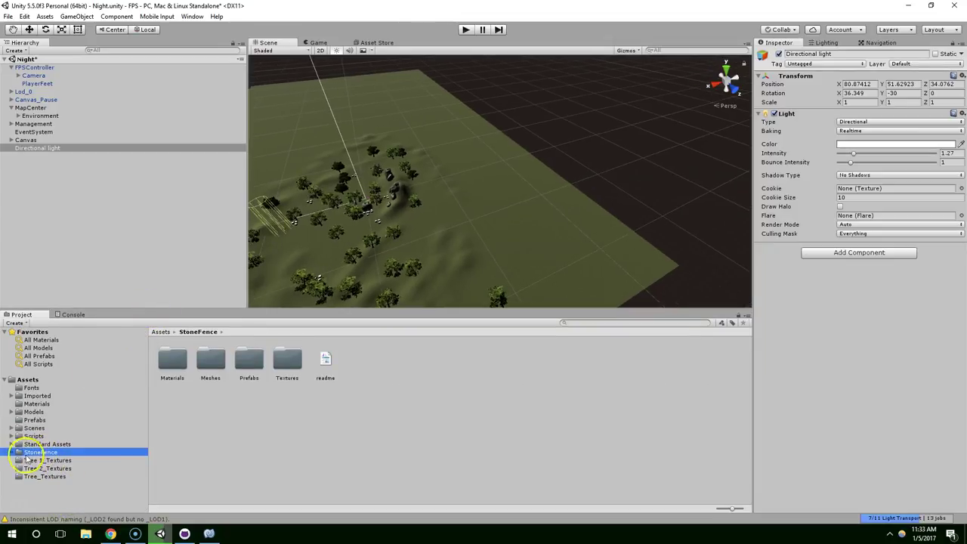
{"action": "mouse_move", "coordinate": [52, 391]}
{"action": "left_mouse_down"}
{"action": "mouse_move", "coordinate": [44, 414]}
{"action": "mouse_move", "coordinate": [46, 395]}
{"action": "left_mouse_up"}
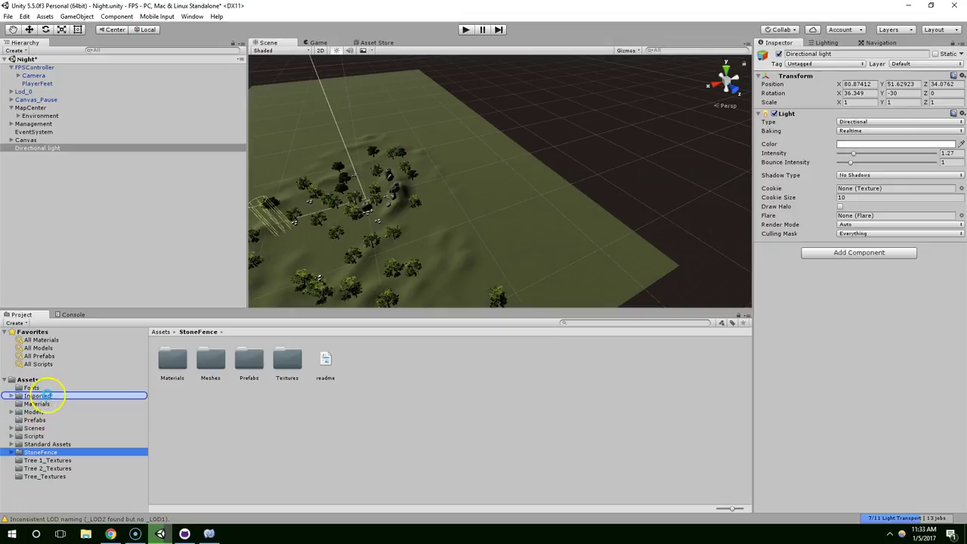
{"action": "left_click", "coordinate": [19, 403]}
Delete the Tree 1_Textures, Tree 2_Textures and Tree_Textures folders located directly under Assets, enlarging the project's folder list to show them all
{"action": "left_click", "coordinate": [65, 491]}
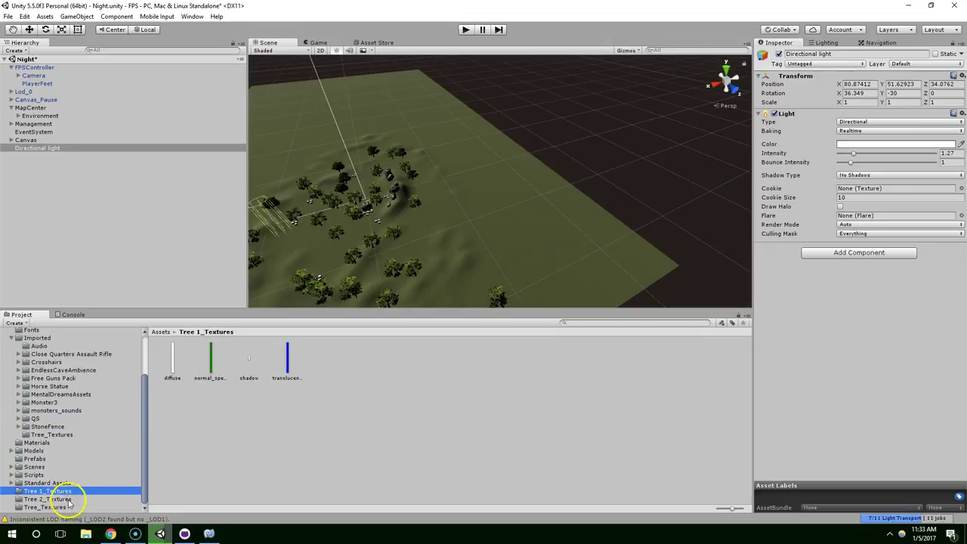
{"action": "left_click", "coordinate": [70, 499], "text": "shift"}
{"action": "left_click", "coordinate": [73, 508], "text": "shift"}
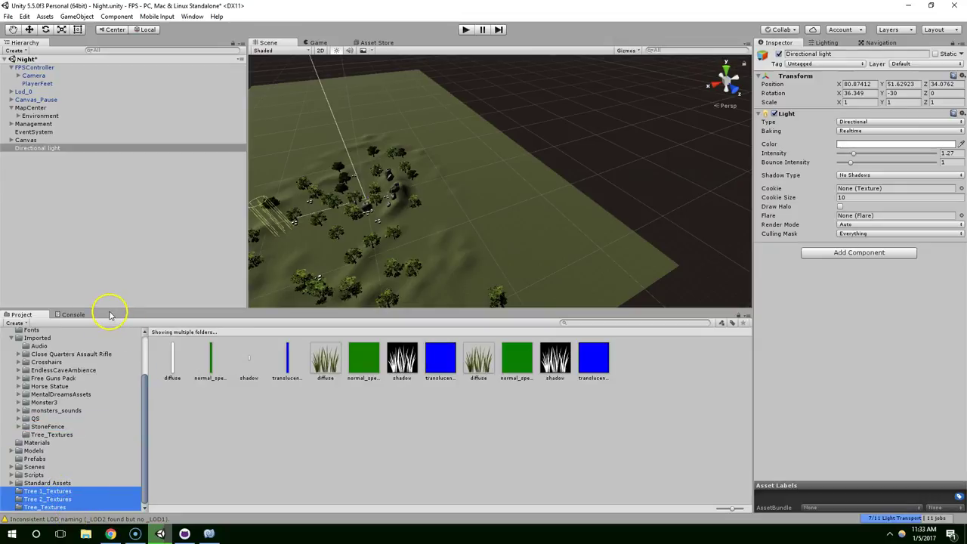
{"action": "left_click_drag", "start_coordinate": [109, 309], "coordinate": [112, 228]}
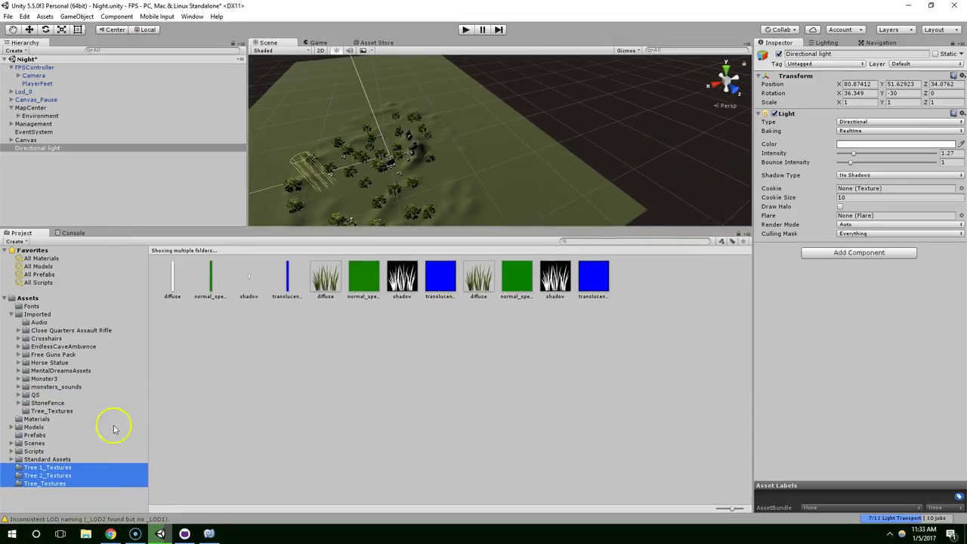
{"action": "right_click", "coordinate": [61, 472]}
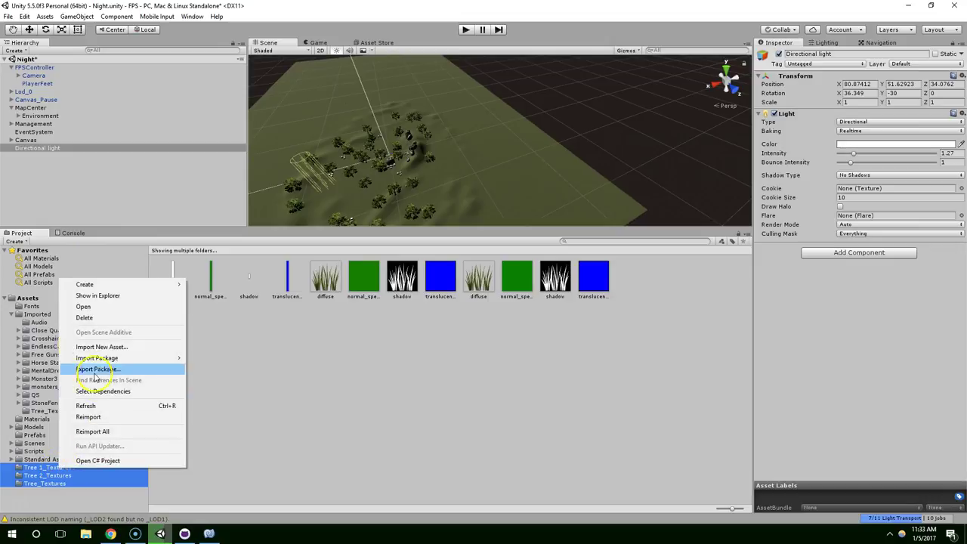
{"action": "left_click", "coordinate": [78, 318]}
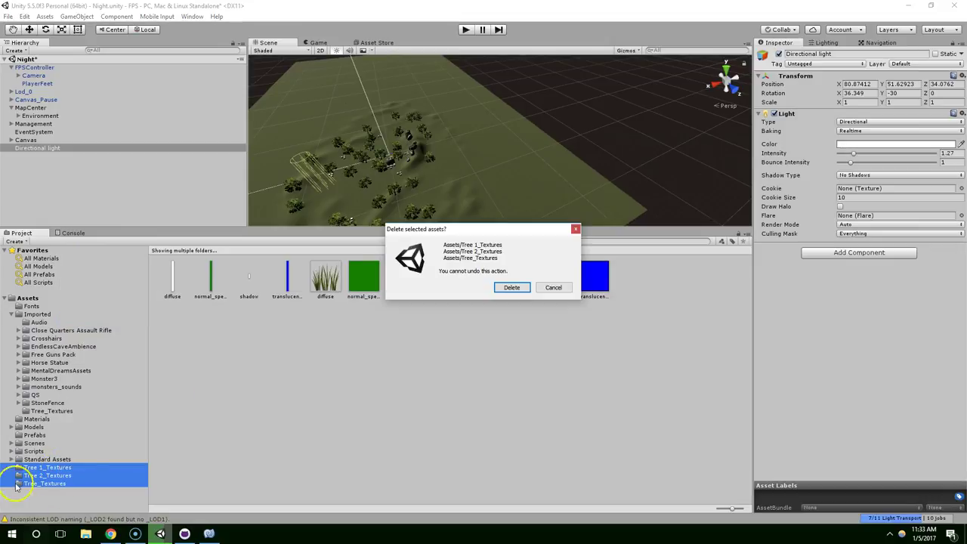
{"action": "left_click", "coordinate": [520, 291]}
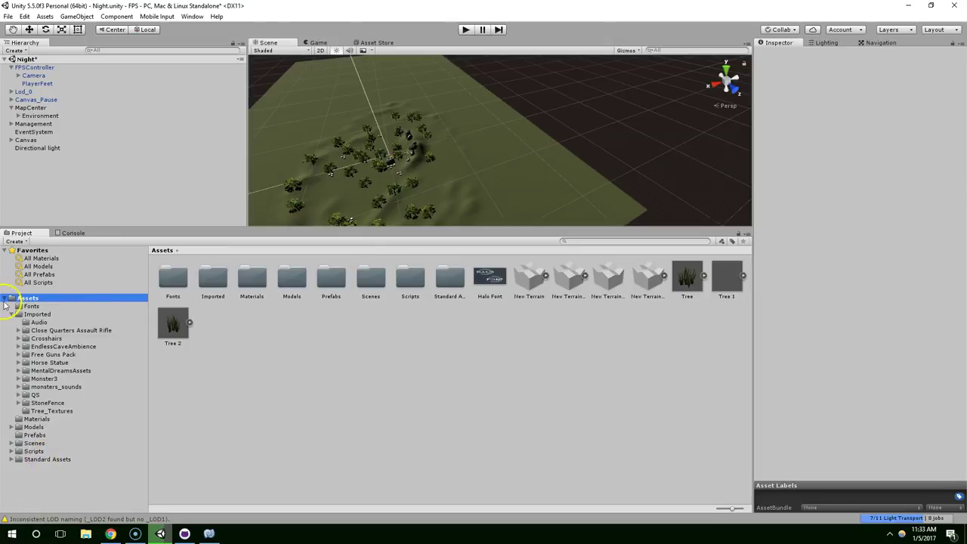
Collapse the Imported folder, open the Fonts folder and give the scene view more height again
{"action": "left_click", "coordinate": [11, 314]}
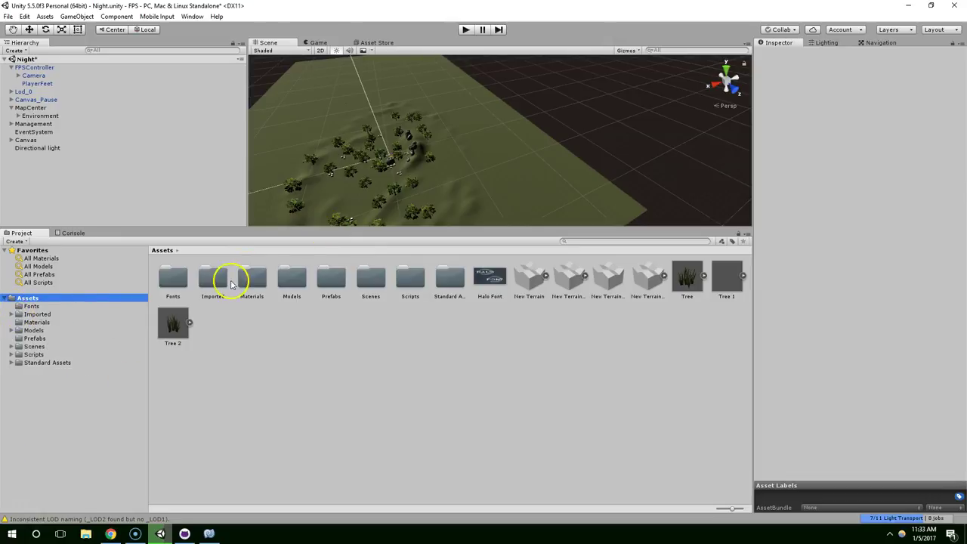
{"action": "left_click", "coordinate": [38, 307]}
{"action": "left_click_drag", "start_coordinate": [125, 233], "coordinate": [90, 319]}
Examine the tree-covered terrain up close and browse the Materials, Imported and Models folders for assets to place
{"action": "middle_click_drag", "start_coordinate": [354, 294], "coordinate": [423, 219]}
{"action": "scroll", "coordinate": [423, 220], "scroll_direction": "up", "scroll_amount": 5}
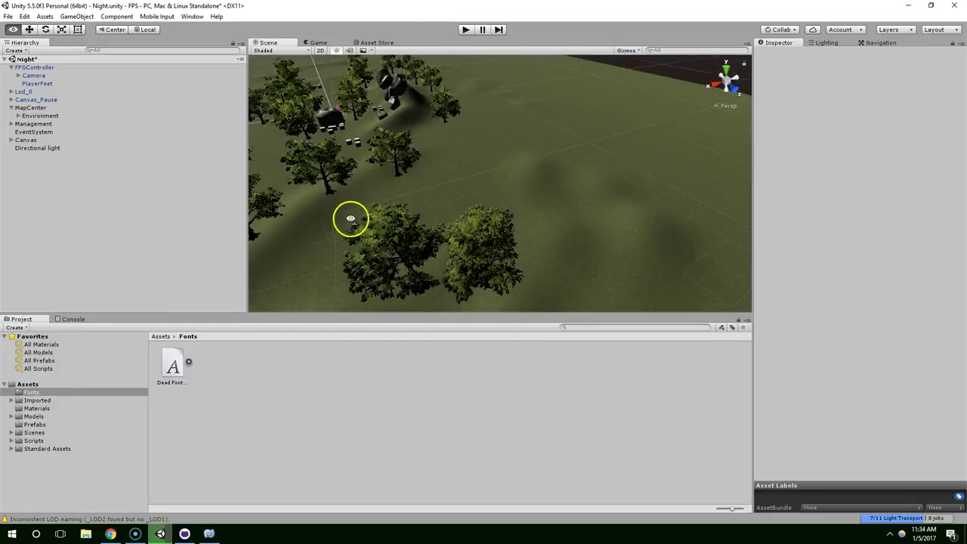
{"action": "left_click_drag", "start_coordinate": [350, 219], "coordinate": [538, 154], "text": "alt"}
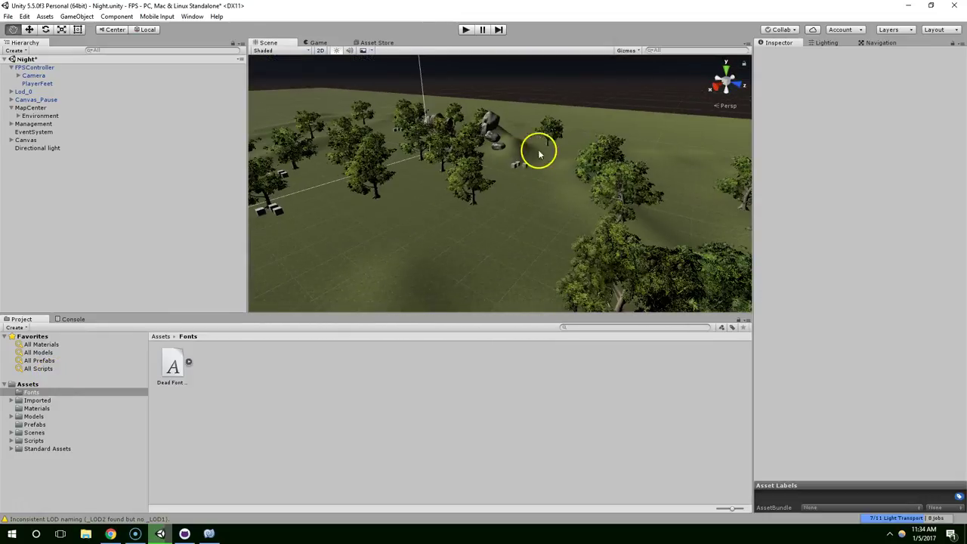
{"action": "left_click", "coordinate": [35, 407]}
{"action": "left_click", "coordinate": [36, 400]}
{"action": "left_click", "coordinate": [37, 416]}
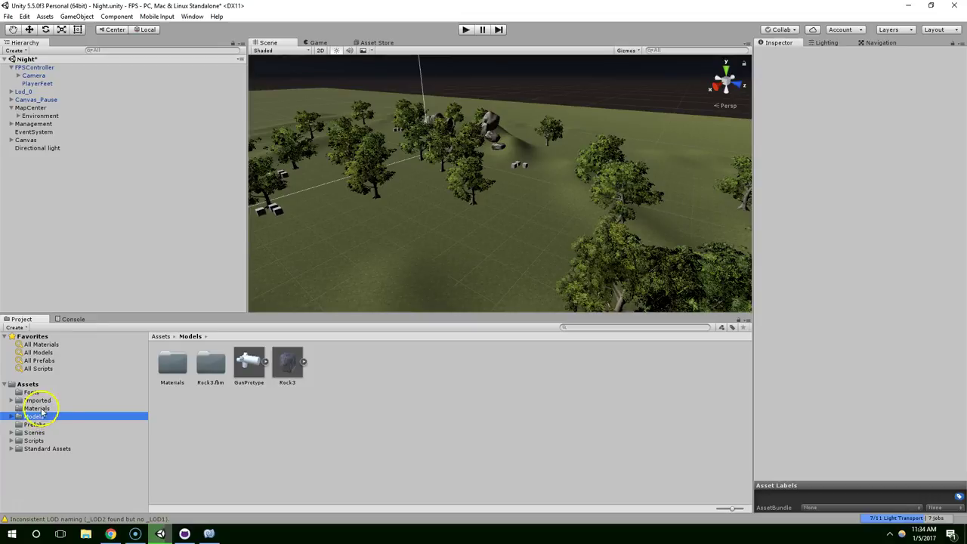
Open the Prefabs folder of the imported StoneFence asset
{"action": "left_click", "coordinate": [34, 400]}
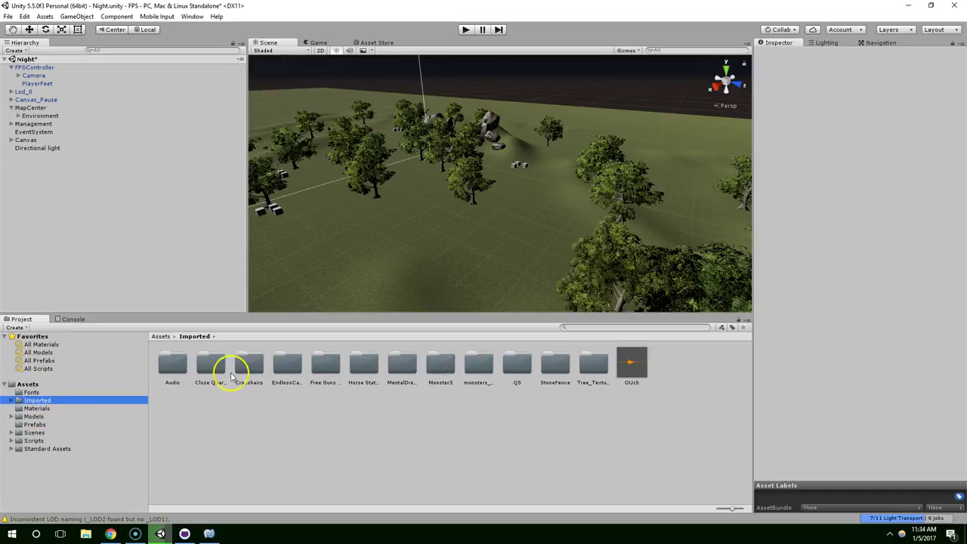
{"action": "left_click", "coordinate": [401, 366]}
{"action": "left_click", "coordinate": [441, 366]}
{"action": "left_click", "coordinate": [478, 366]}
{"action": "left_click", "coordinate": [517, 366]}
{"action": "left_click", "coordinate": [554, 368]}
{"action": "double_click", "coordinate": [554, 368]}
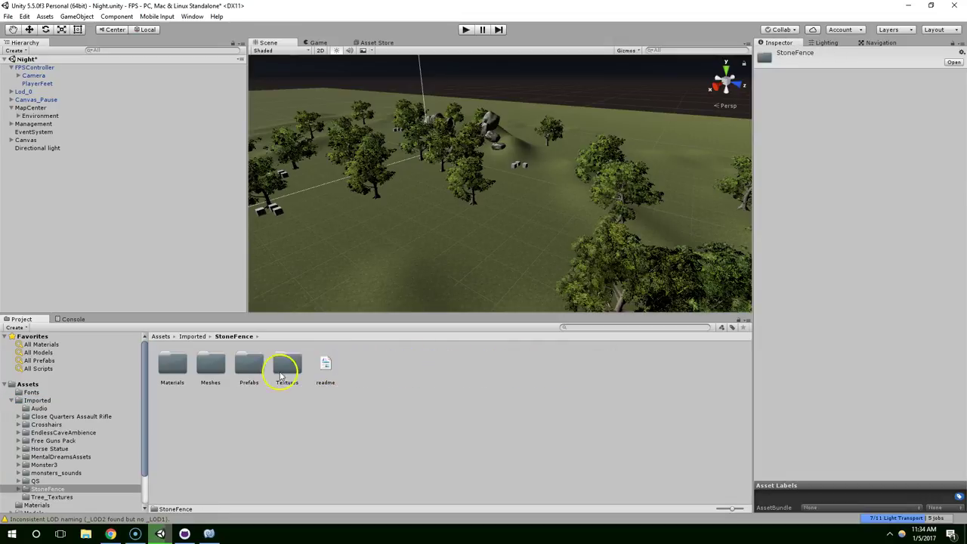
{"action": "double_click", "coordinate": [257, 368]}
{"action": "scroll", "coordinate": [328, 268], "scroll_direction": "down", "scroll_amount": 5}
Examine the previews of the StoneFence post and wall prefabs at each level of detail, LOD0 to LOD2
{"action": "left_click", "coordinate": [174, 363]}
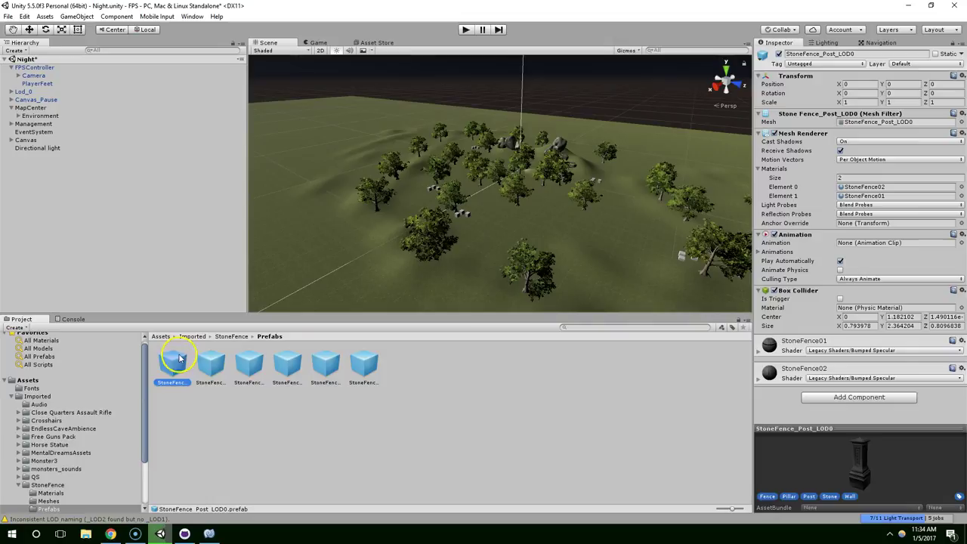
{"action": "left_click_drag", "start_coordinate": [845, 428], "coordinate": [833, 247]}
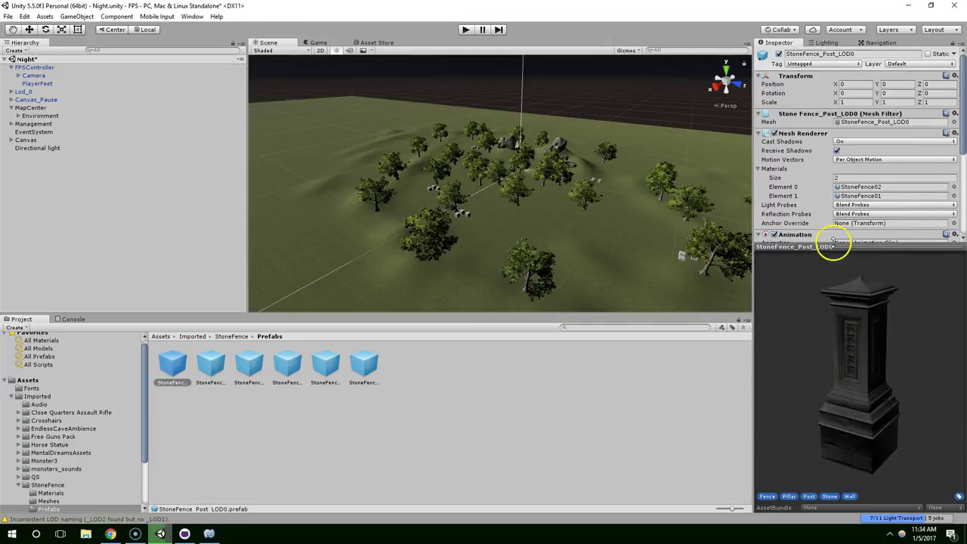
{"action": "left_click", "coordinate": [211, 365]}
{"action": "left_click", "coordinate": [249, 364]}
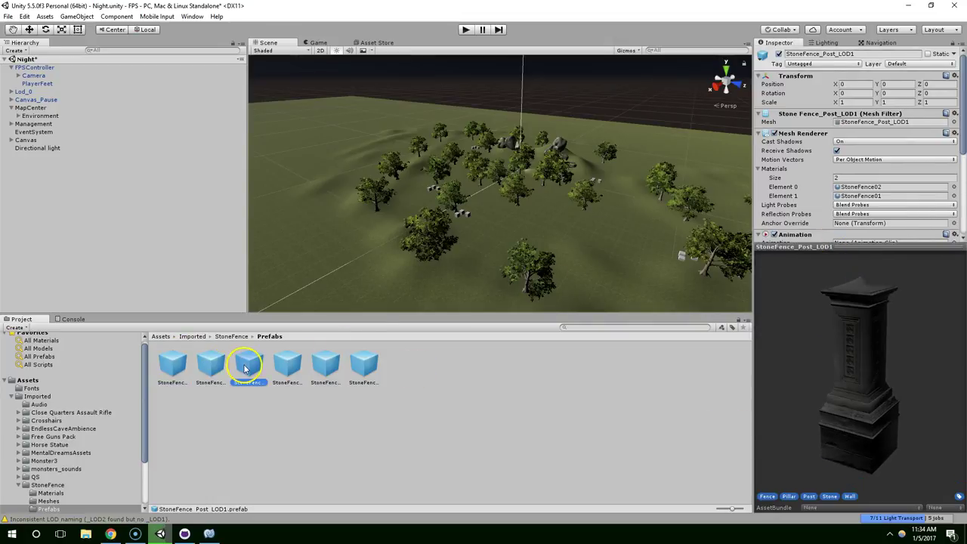
{"action": "left_click", "coordinate": [309, 364]}
{"action": "left_click", "coordinate": [285, 365]}
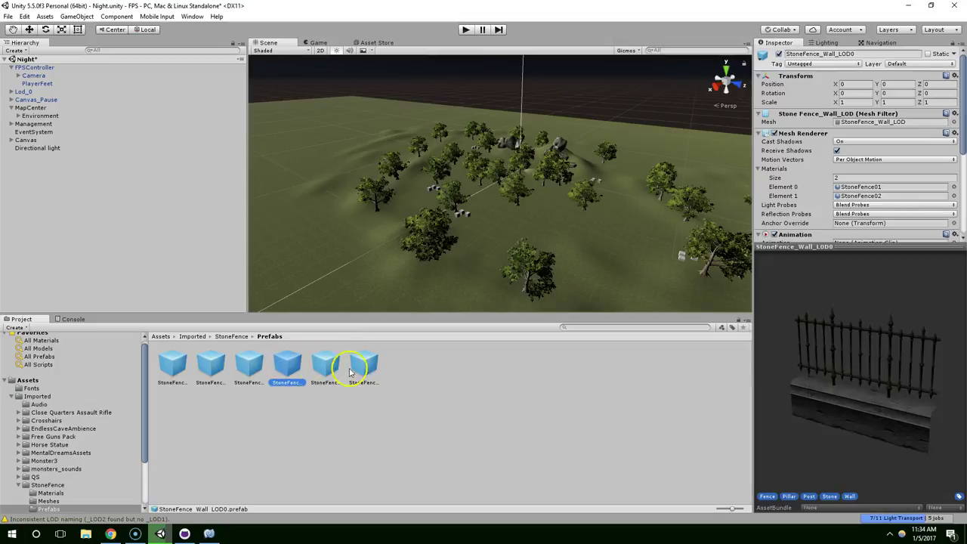
{"action": "left_click", "coordinate": [327, 368]}
{"action": "left_click", "coordinate": [368, 367]}
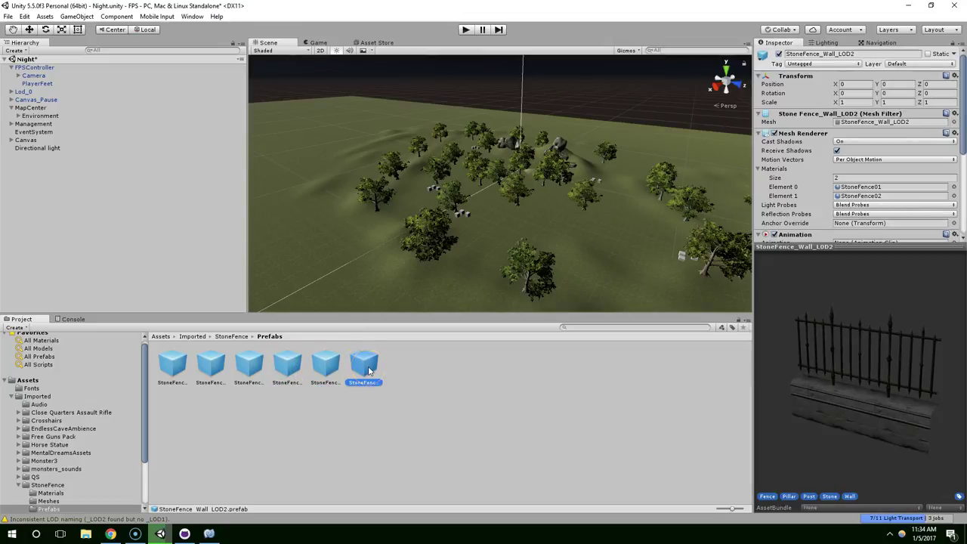
{"action": "left_click", "coordinate": [326, 367]}
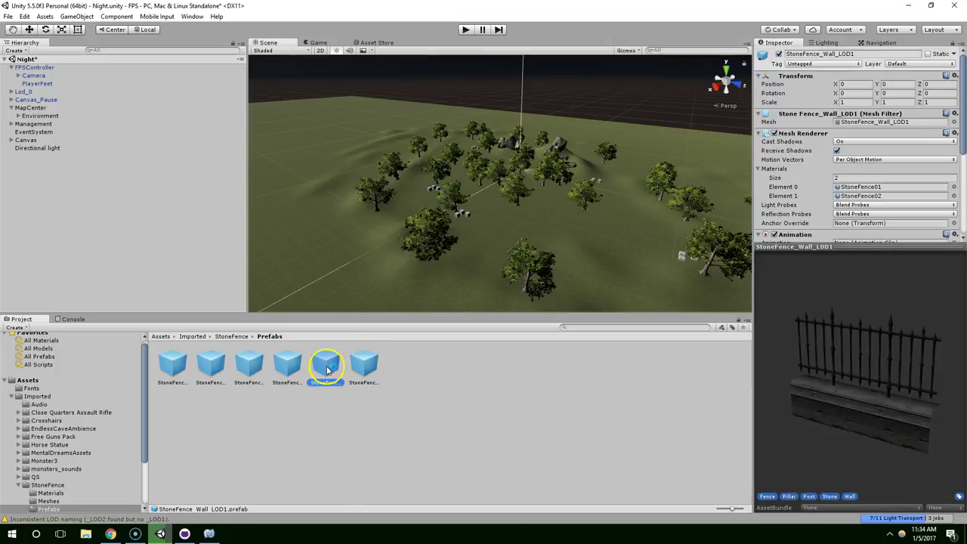
{"action": "left_click", "coordinate": [291, 370]}
{"action": "left_click", "coordinate": [331, 368]}
{"action": "left_click", "coordinate": [173, 364]}
{"action": "left_click", "coordinate": [213, 364]}
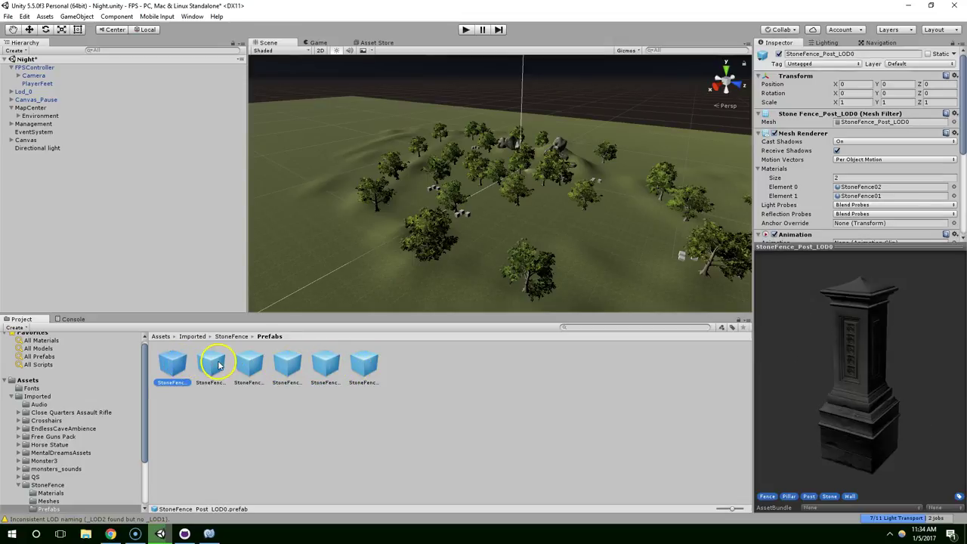
{"action": "left_click", "coordinate": [281, 369]}
{"action": "left_click", "coordinate": [327, 373]}
{"action": "left_click", "coordinate": [362, 372]}
{"action": "left_click", "coordinate": [321, 377]}
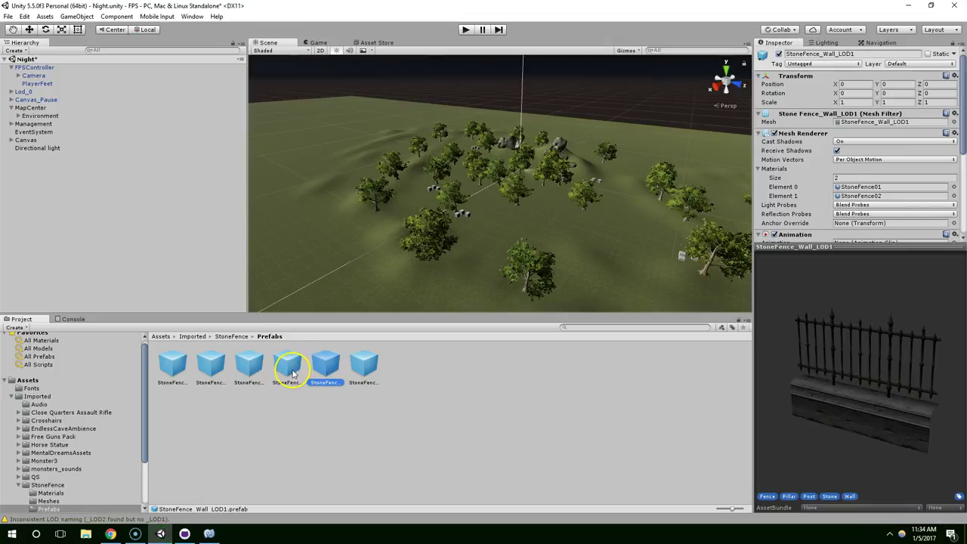
Enlarge the preview area and rotate the StoneFence_Wall LOD0, LOD1 and LOD2 models to compare their detail
{"action": "left_click_drag", "start_coordinate": [838, 248], "coordinate": [837, 171]}
{"action": "left_click_drag", "start_coordinate": [753, 194], "coordinate": [462, 212]}
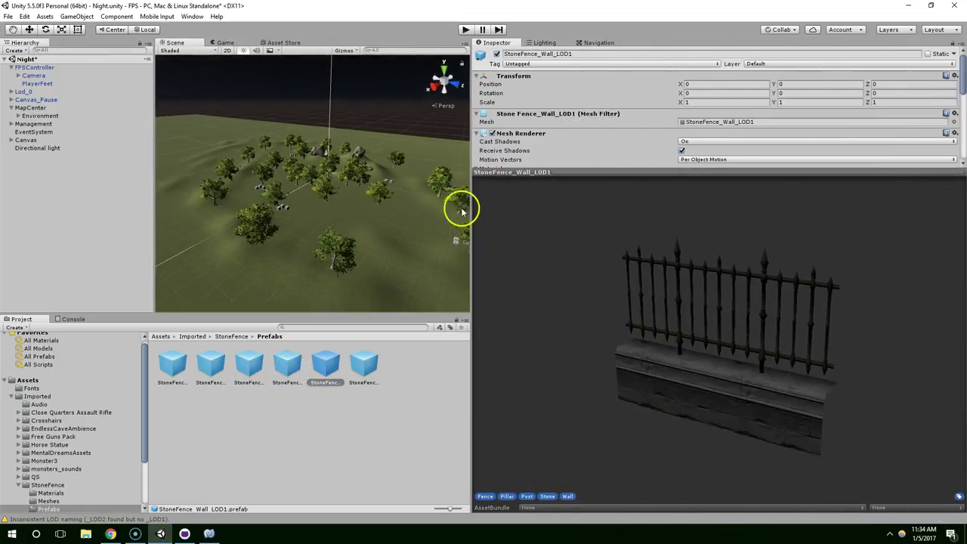
{"action": "left_click", "coordinate": [287, 366]}
{"action": "left_click_drag", "start_coordinate": [728, 332], "coordinate": [348, 385]}
{"action": "left_click", "coordinate": [349, 383]}
{"action": "left_click_drag", "start_coordinate": [773, 335], "coordinate": [277, 314]}
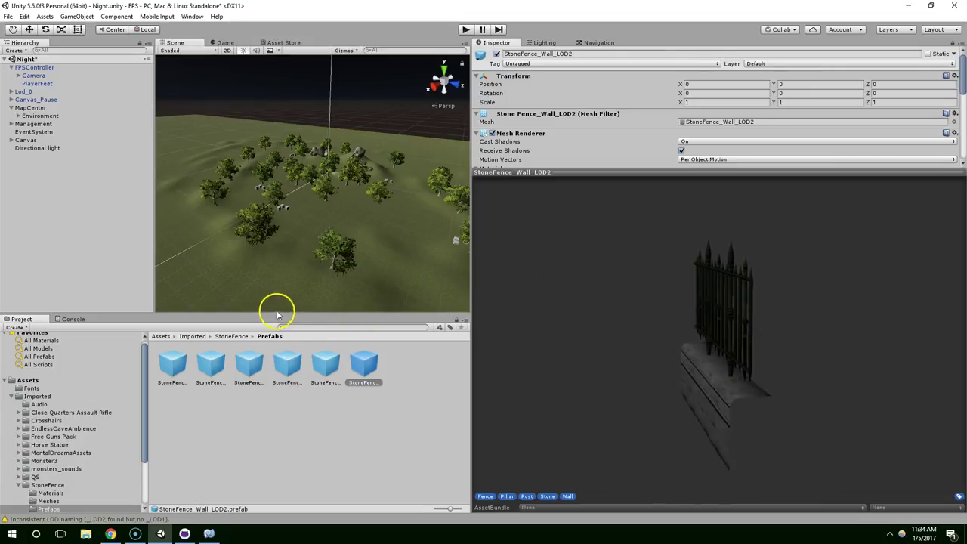
{"action": "left_click", "coordinate": [307, 376]}
{"action": "left_click_drag", "start_coordinate": [693, 339], "coordinate": [782, 285]}
{"action": "left_click", "coordinate": [331, 367]}
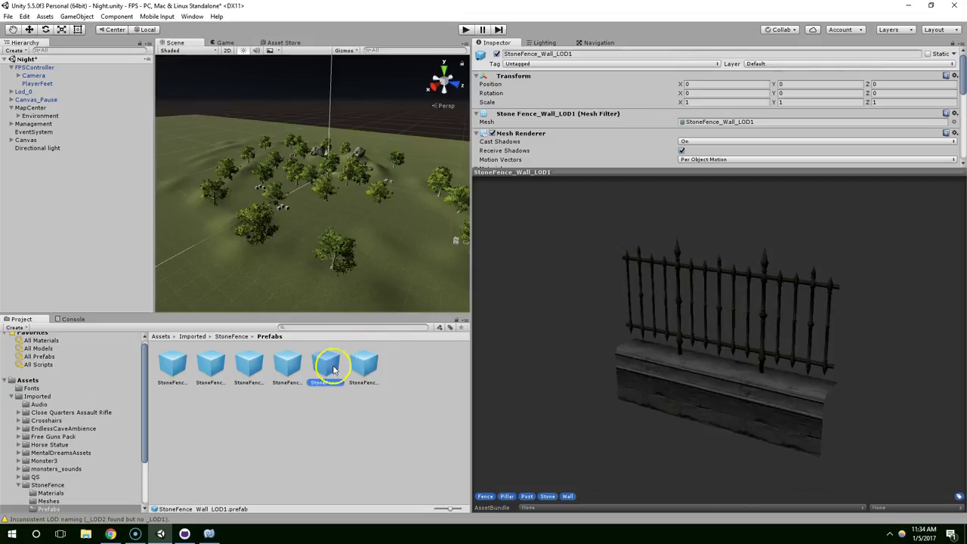
{"action": "left_click_drag", "start_coordinate": [693, 350], "coordinate": [680, 306]}
{"action": "left_click", "coordinate": [287, 364]}
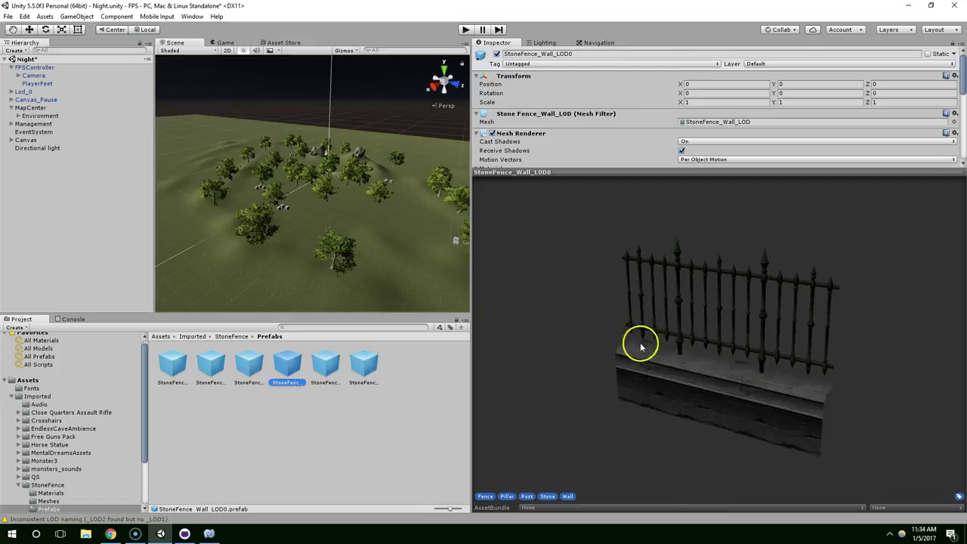
{"action": "left_click_drag", "start_coordinate": [641, 347], "coordinate": [716, 328]}
Reduce the preview height and place the StoneFence_Post_LOD0 prefab on the open grass in the scene
{"action": "left_click_drag", "start_coordinate": [561, 174], "coordinate": [556, 270]}
{"action": "left_click", "coordinate": [174, 363]}
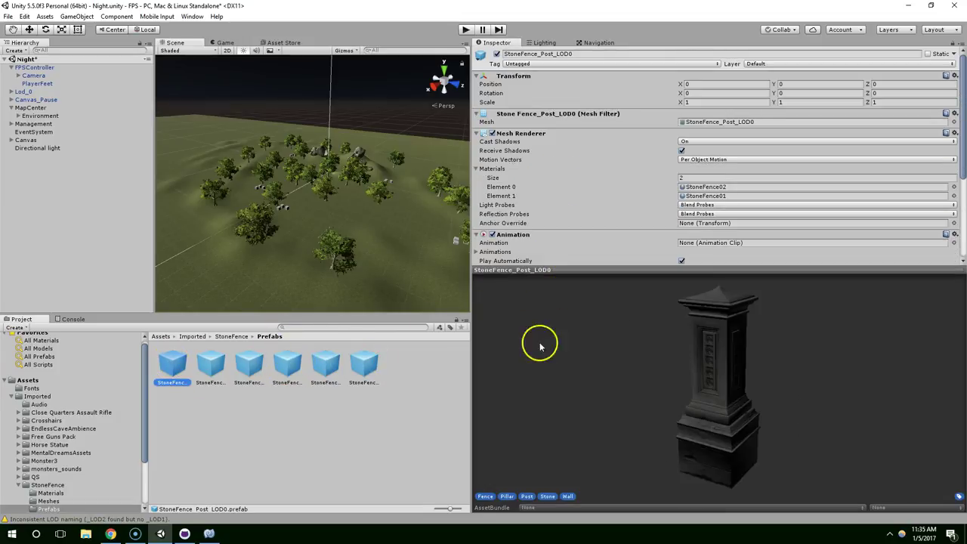
{"action": "left_click", "coordinate": [287, 364]}
{"action": "left_click_drag", "start_coordinate": [352, 257], "coordinate": [330, 226], "text": "alt"}
{"action": "right_click_drag", "start_coordinate": [330, 226], "coordinate": [309, 221]}
{"action": "key", "text": "w"}
{"action": "left_click_drag", "start_coordinate": [177, 364], "coordinate": [333, 212]}
{"action": "key", "text": "f"}
{"action": "right_click_drag", "start_coordinate": [346, 213], "coordinate": [366, 185]}
{"action": "scroll", "coordinate": [370, 170], "scroll_direction": "down", "scroll_amount": 3}
Place a StoneFence_Wall_LOD0 section beside the post and move it along Z to 1.09 so it meets the post
{"action": "left_click_drag", "start_coordinate": [249, 364], "coordinate": [321, 251]}
{"action": "left_click_drag", "start_coordinate": [291, 257], "coordinate": [449, 241], "text": "alt"}
{"action": "middle_click_drag", "start_coordinate": [448, 242], "coordinate": [371, 219]}
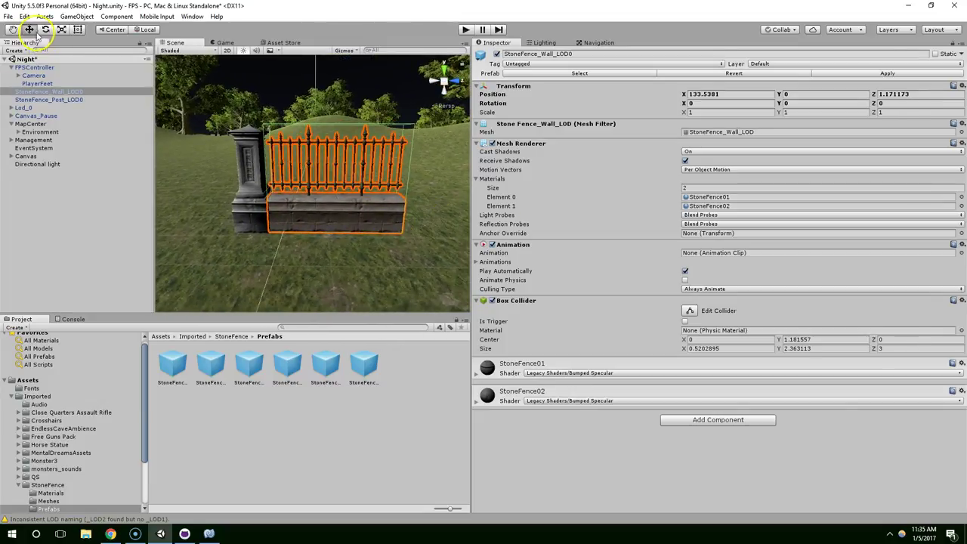
{"action": "left_click_drag", "start_coordinate": [375, 184], "coordinate": [366, 205]}
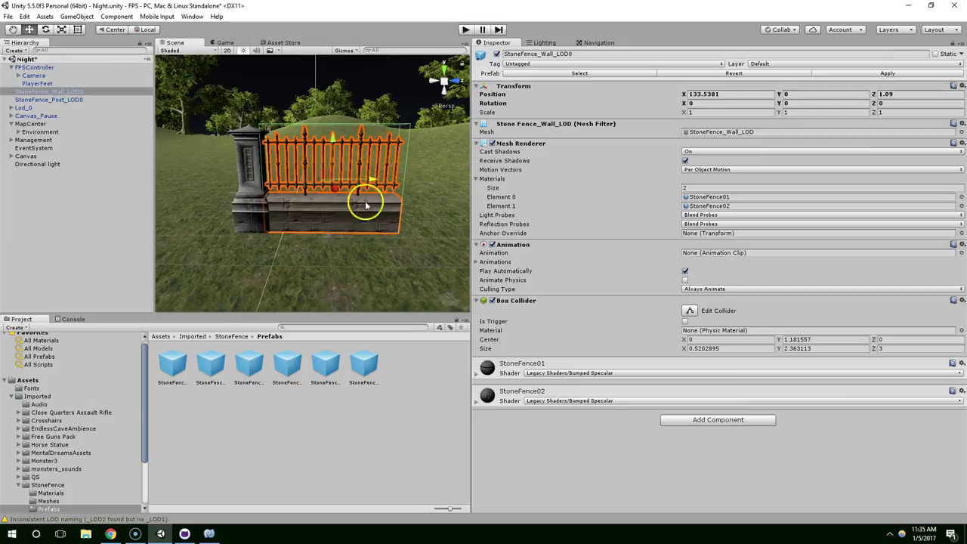
Extend the fence with a second LOD0 post, a second wall section and a third post in line
{"action": "mouse_move", "coordinate": [340, 250]}
{"action": "middle_mouse_down"}
{"action": "mouse_move", "coordinate": [334, 173]}
{"action": "mouse_move", "coordinate": [340, 246]}
{"action": "middle_mouse_up"}
{"action": "left_click_drag", "start_coordinate": [172, 366], "coordinate": [393, 237]}
{"action": "middle_click_drag", "start_coordinate": [393, 238], "coordinate": [364, 277]}
{"action": "left_click_drag", "start_coordinate": [210, 362], "coordinate": [318, 342]}
{"action": "left_click_drag", "start_coordinate": [290, 370], "coordinate": [432, 277]}
{"action": "middle_click_drag", "start_coordinate": [431, 277], "coordinate": [275, 283]}
{"action": "left_click_drag", "start_coordinate": [172, 365], "coordinate": [370, 282]}
{"action": "scroll", "coordinate": [330, 259], "scroll_direction": "down", "scroll_amount": 3}
{"action": "middle_click_drag", "start_coordinate": [320, 260], "coordinate": [392, 256]}
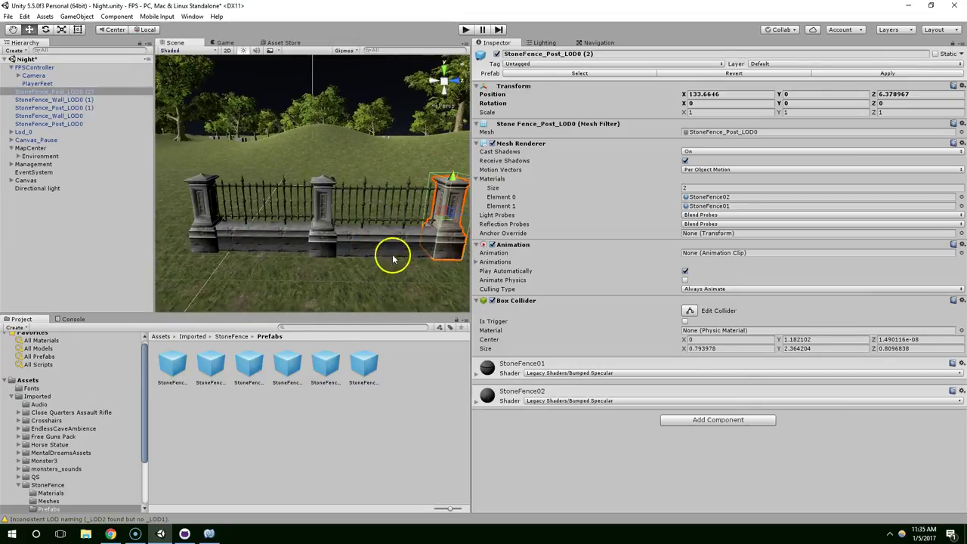
Add a third StoneFence_Wall_LOD0 section at the opposite end of the fence, against the first post
{"action": "middle_click_drag", "start_coordinate": [250, 284], "coordinate": [334, 279]}
{"action": "left_click_drag", "start_coordinate": [286, 366], "coordinate": [231, 246]}
{"action": "scroll", "coordinate": [262, 238], "scroll_direction": "down", "scroll_amount": 3}
{"action": "middle_click_drag", "start_coordinate": [261, 237], "coordinate": [320, 226]}
{"action": "left_click", "coordinate": [49, 196]}
{"action": "left_click", "coordinate": [49, 211]}
{"action": "left_click", "coordinate": [256, 227]}
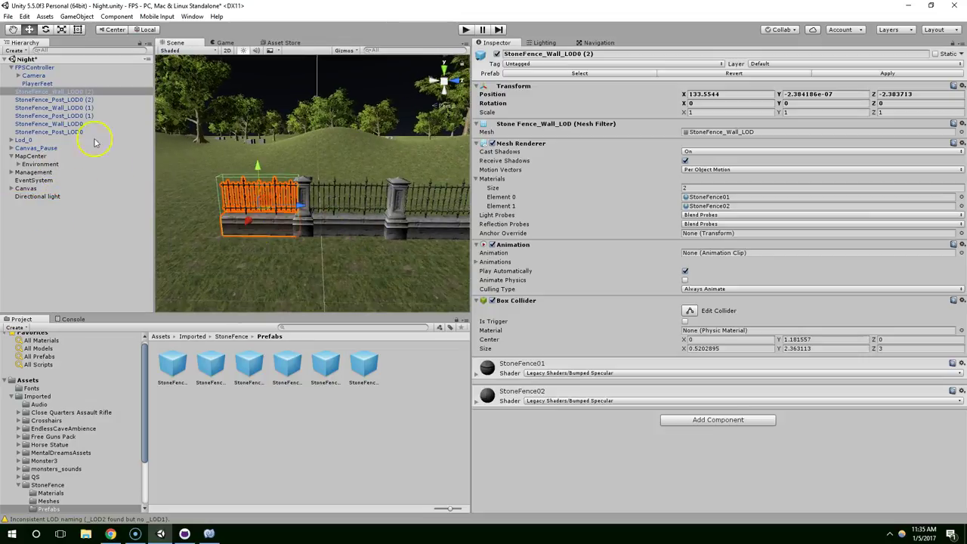
Create an empty game object outside FPSController and place it at the fence's wall end, at X 133.5544, Y 0, Z -3.76
{"action": "right_click", "coordinate": [38, 94]}
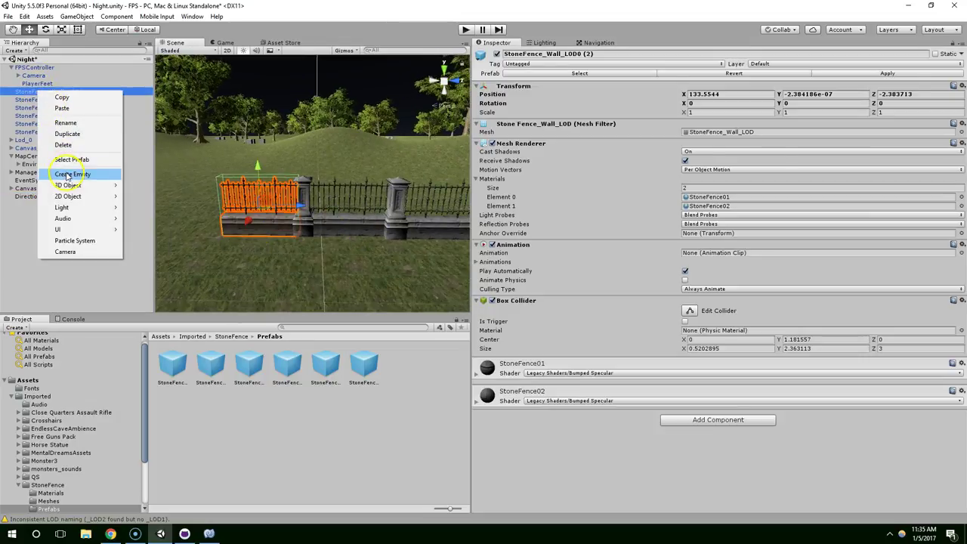
{"action": "left_click", "coordinate": [71, 176]}
{"action": "left_click_drag", "start_coordinate": [34, 96], "coordinate": [34, 68]}
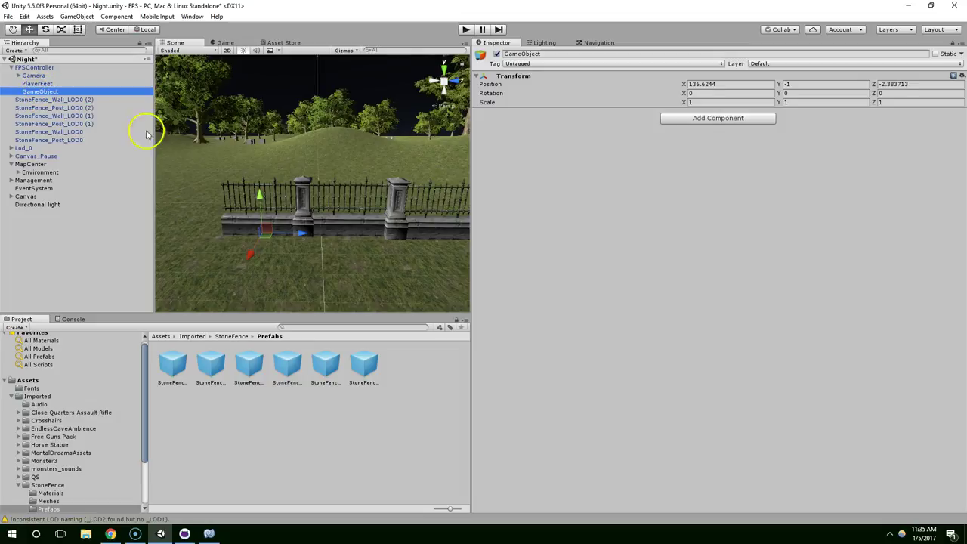
{"action": "middle_click_drag", "start_coordinate": [300, 230], "coordinate": [349, 218]}
{"action": "left_click_drag", "start_coordinate": [369, 222], "coordinate": [332, 221]}
{"action": "left_click_drag", "start_coordinate": [51, 102], "coordinate": [34, 139]}
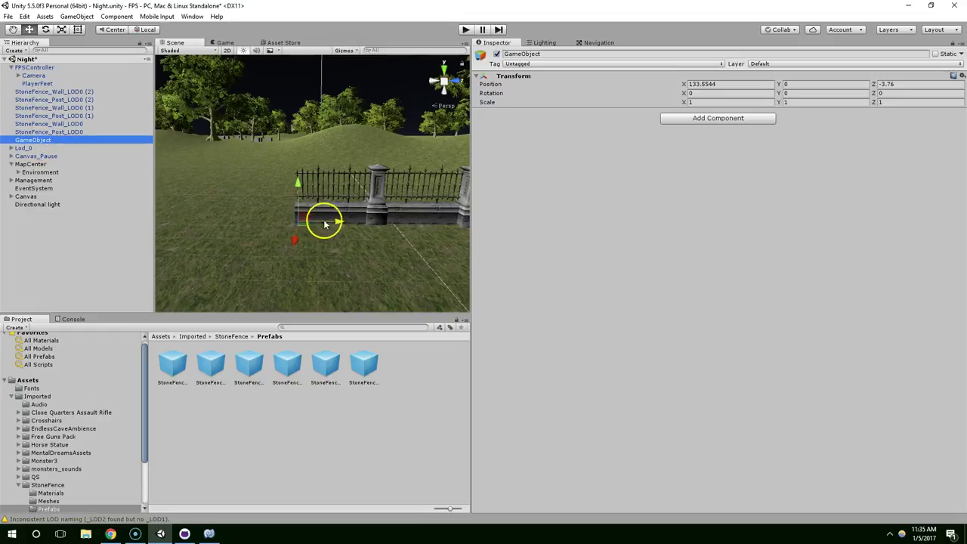
Move the empty game object along Z to -3.98, just beyond the outer edge of the last wall section
{"action": "left_click", "coordinate": [49, 92]}
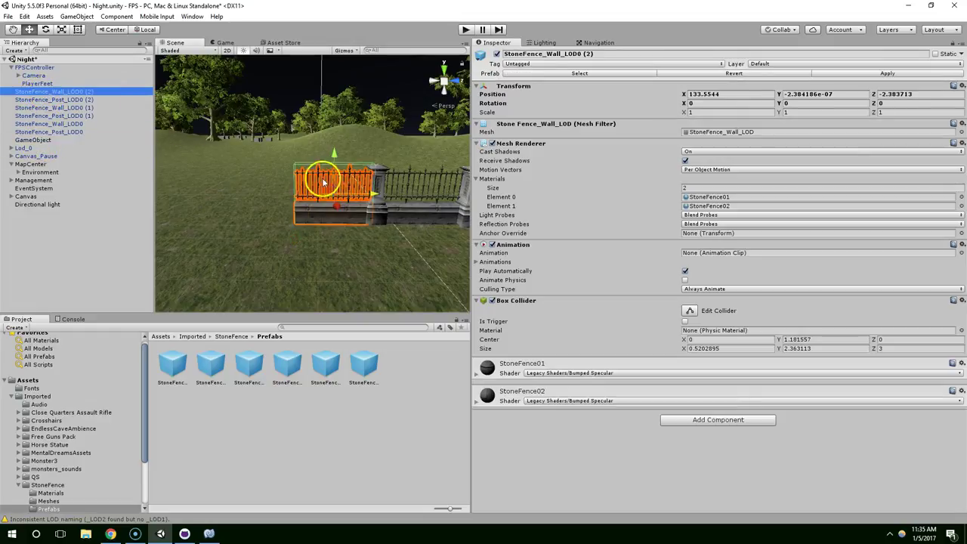
{"action": "right_click", "coordinate": [37, 86]}
{"action": "right_click", "coordinate": [27, 89]}
{"action": "left_click", "coordinate": [22, 142]}
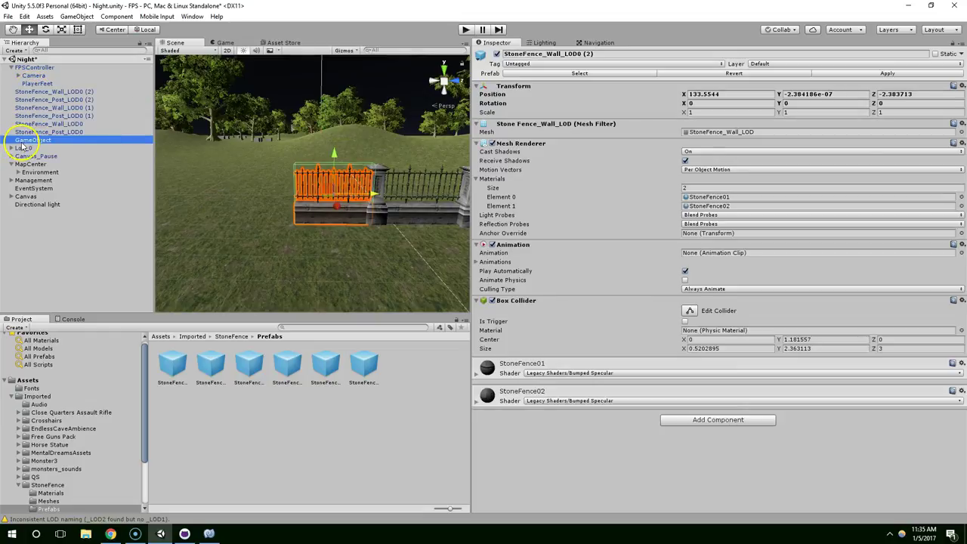
{"action": "scroll", "coordinate": [330, 203], "scroll_direction": "up", "scroll_amount": 5}
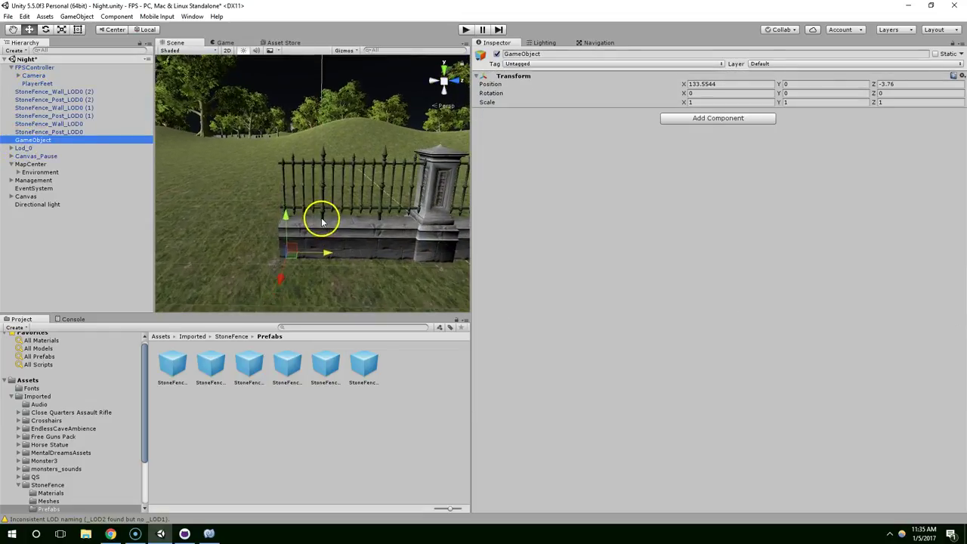
{"action": "left_click_drag", "start_coordinate": [325, 252], "coordinate": [316, 254]}
Rename the empty game object as FenceLength3
{"action": "left_click", "coordinate": [542, 55]}
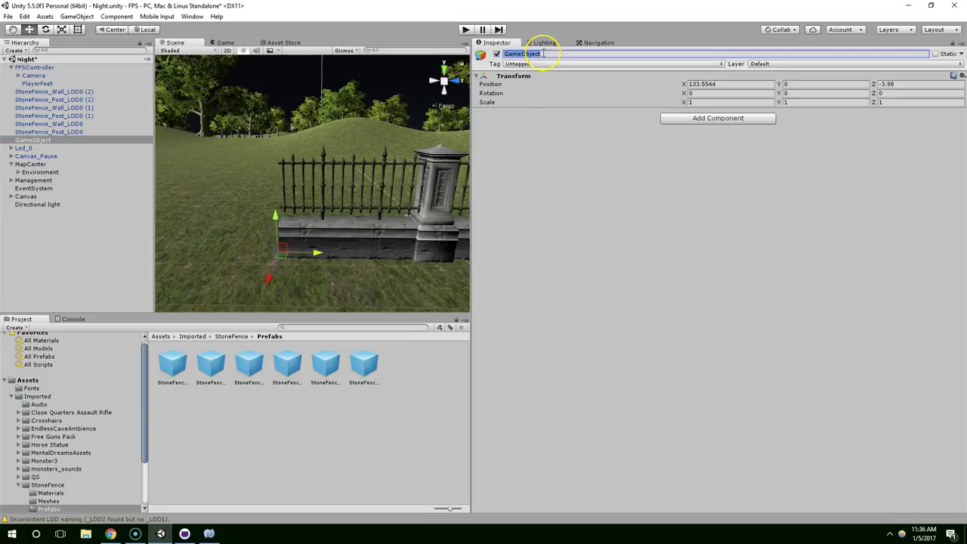
{"action": "scroll", "coordinate": [375, 86], "scroll_direction": "down", "scroll_amount": 2}
{"action": "middle_click_drag", "start_coordinate": [391, 133], "coordinate": [291, 151]}
{"action": "scroll", "coordinate": [239, 134], "scroll_direction": "down", "scroll_amount": 3}
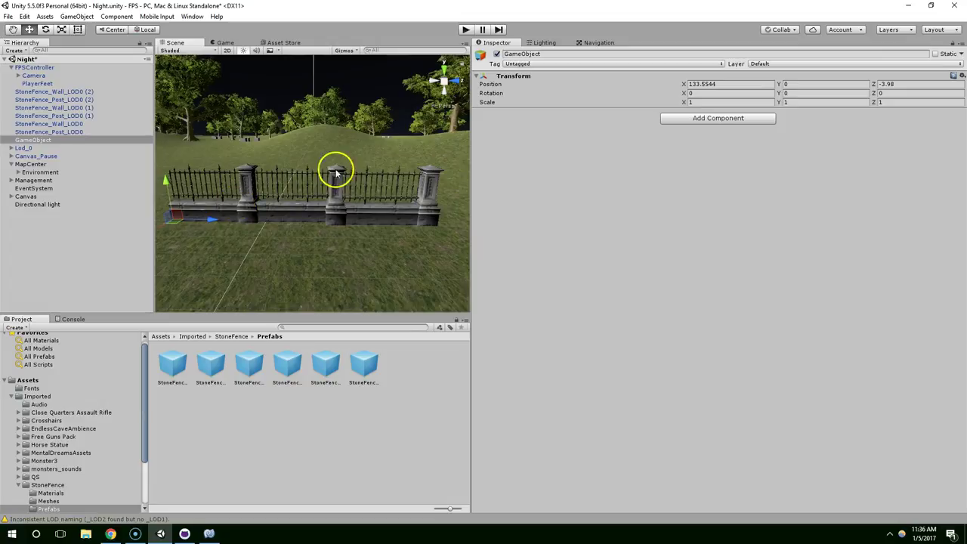
{"action": "left_click_drag", "start_coordinate": [334, 168], "coordinate": [568, 54], "text": "alt"}
{"action": "left_click", "coordinate": [567, 53]}
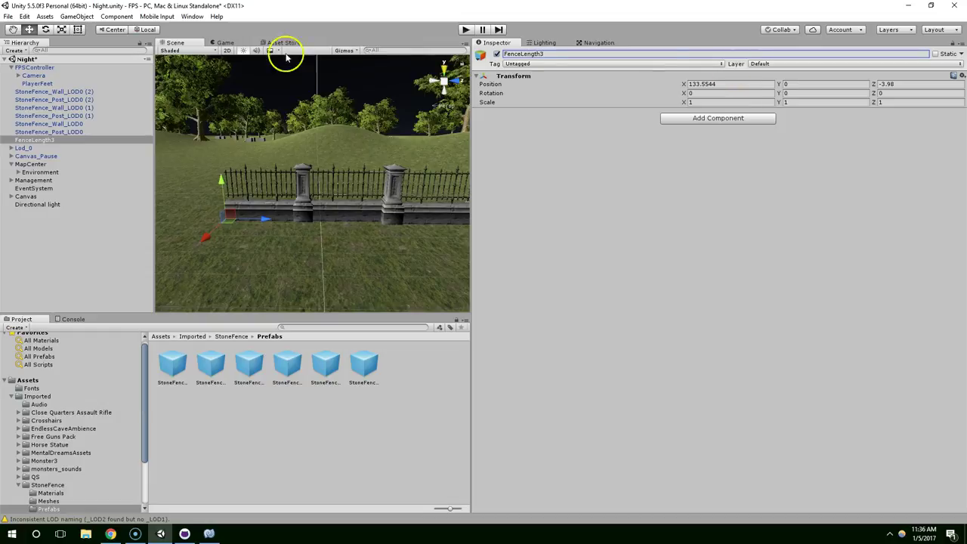
Parent all six fence pieces to FenceLength3 and save it as a prefab in the StoneFence Prefabs folder
{"action": "left_click", "coordinate": [49, 132]}
{"action": "left_click", "coordinate": [52, 91], "text": "shift"}
{"action": "left_click_drag", "start_coordinate": [49, 114], "coordinate": [49, 141]}
{"action": "left_click_drag", "start_coordinate": [34, 92], "coordinate": [358, 336]}
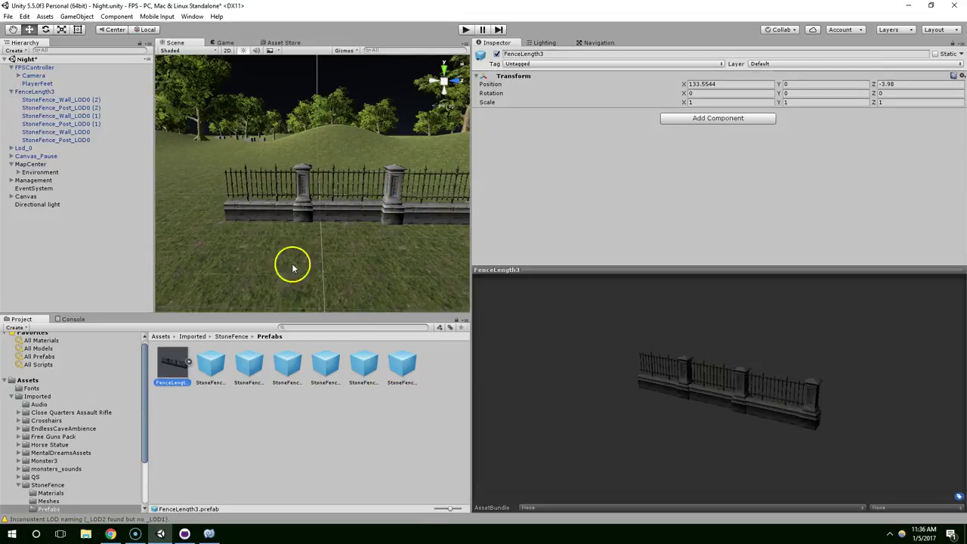
Place a second FenceLength3 in the scene and align it with the end post of the first length
{"action": "scroll", "coordinate": [294, 268], "scroll_direction": "down", "scroll_amount": 4}
{"action": "middle_click_drag", "start_coordinate": [242, 252], "coordinate": [186, 251]}
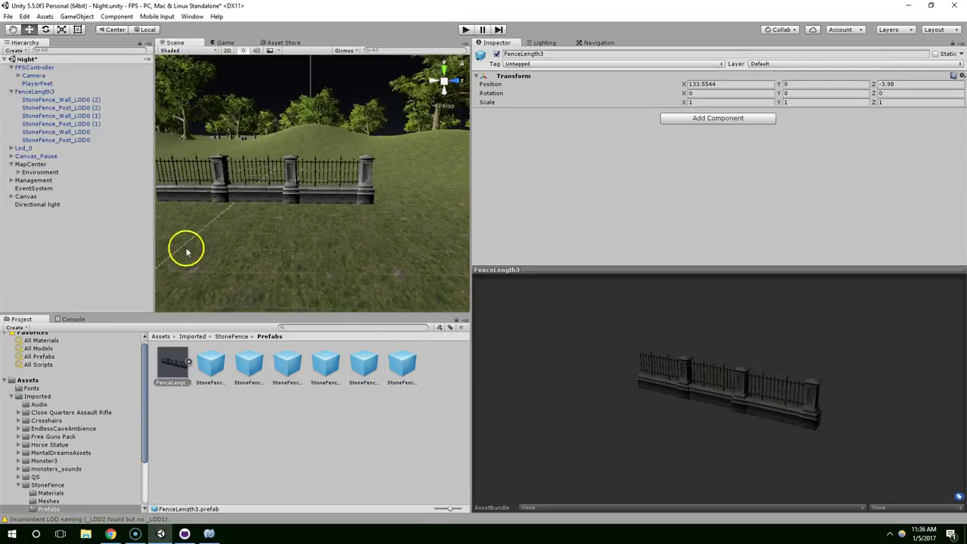
{"action": "middle_click_drag", "start_coordinate": [343, 272], "coordinate": [296, 302]}
{"action": "mouse_move", "coordinate": [225, 277]}
{"action": "middle_mouse_down"}
{"action": "mouse_move", "coordinate": [344, 266]}
{"action": "mouse_move", "coordinate": [234, 294]}
{"action": "middle_mouse_up"}
{"action": "scroll", "coordinate": [223, 296], "scroll_direction": "down", "scroll_amount": 3}
{"action": "left_click_drag", "start_coordinate": [177, 353], "coordinate": [352, 251]}
{"action": "right_click_drag", "start_coordinate": [352, 251], "coordinate": [404, 218]}
{"action": "left_click_drag", "start_coordinate": [377, 185], "coordinate": [357, 189]}
{"action": "mouse_move", "coordinate": [316, 201]}
{"action": "right_mouse_down"}
{"action": "mouse_move", "coordinate": [337, 187]}
{"action": "mouse_move", "coordinate": [330, 203]}
{"action": "mouse_move", "coordinate": [317, 198]}
{"action": "right_mouse_up"}
Select all six pieces inside FenceLength3 (1) and nudge them along Z towards the neighbouring end post
{"action": "left_click", "coordinate": [11, 91]}
{"action": "left_click", "coordinate": [35, 100]}
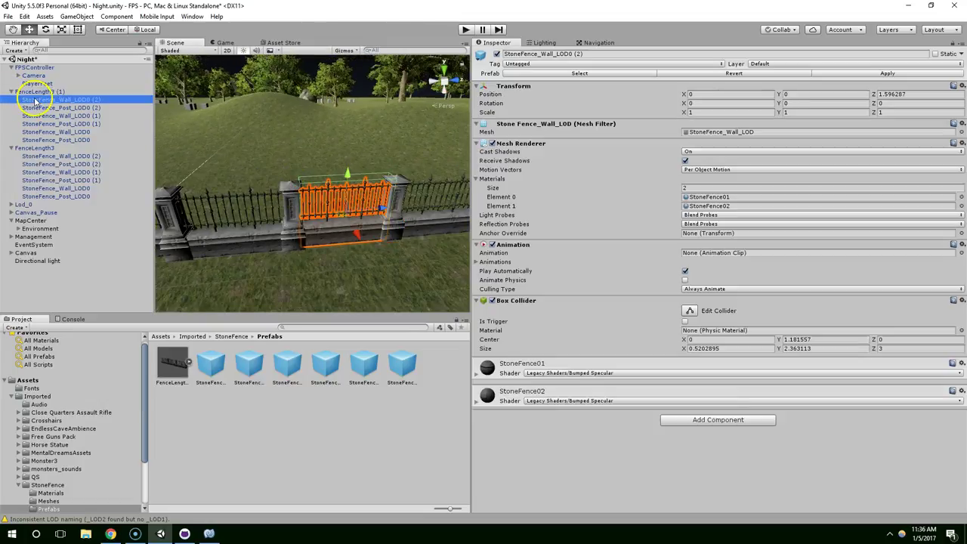
{"action": "left_click", "coordinate": [53, 139], "text": "shift"}
{"action": "right_click_drag", "start_coordinate": [333, 216], "coordinate": [407, 184]}
{"action": "left_click_drag", "start_coordinate": [451, 176], "coordinate": [446, 176]}
{"action": "middle_click_drag", "start_coordinate": [392, 140], "coordinate": [379, 147]}
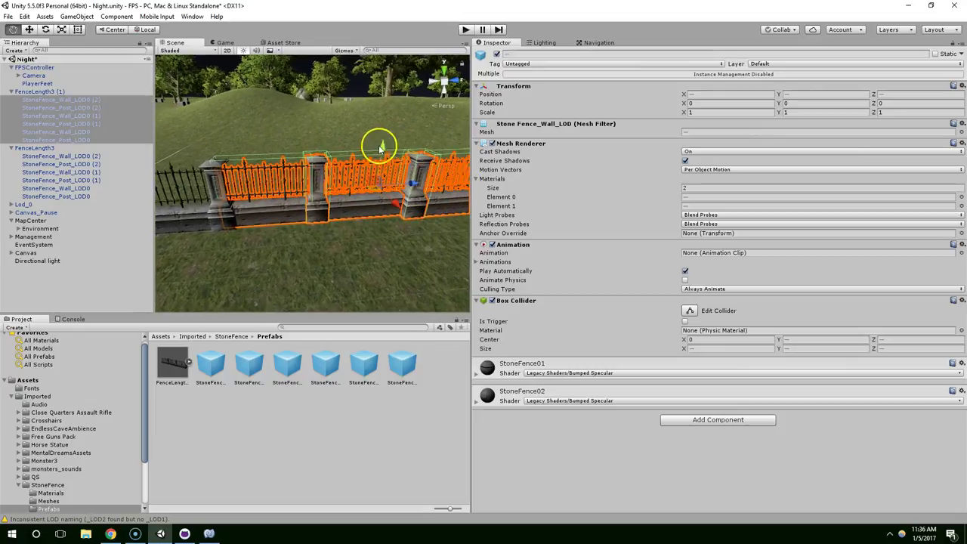
Apply the FenceLength3 (1) changes to its prefab and lower the fence length to Y -0.07
{"action": "left_click", "coordinate": [64, 91]}
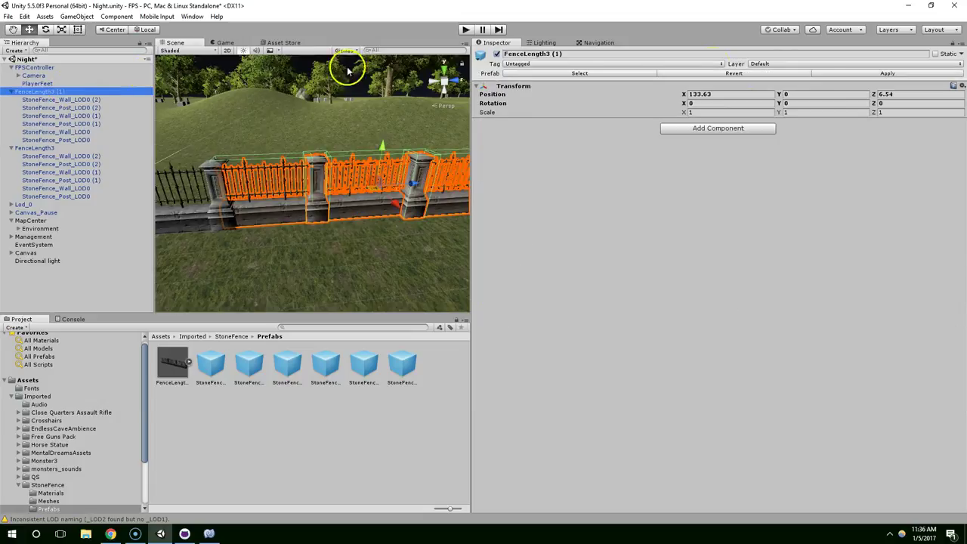
{"action": "left_click", "coordinate": [853, 76]}
{"action": "mouse_move", "coordinate": [409, 151]}
{"action": "middle_mouse_down"}
{"action": "mouse_move", "coordinate": [418, 134]}
{"action": "mouse_move", "coordinate": [350, 169]}
{"action": "mouse_move", "coordinate": [399, 152]}
{"action": "middle_mouse_up"}
{"action": "left_click_drag", "start_coordinate": [372, 147], "coordinate": [371, 149]}
{"action": "middle_click_drag", "start_coordinate": [372, 149], "coordinate": [249, 249]}
{"action": "middle_click_drag", "start_coordinate": [182, 267], "coordinate": [261, 234]}
{"action": "left_click", "coordinate": [31, 99]}
{"action": "left_click", "coordinate": [30, 123], "text": "shift"}
{"action": "left_click", "coordinate": [37, 140], "text": "shift"}
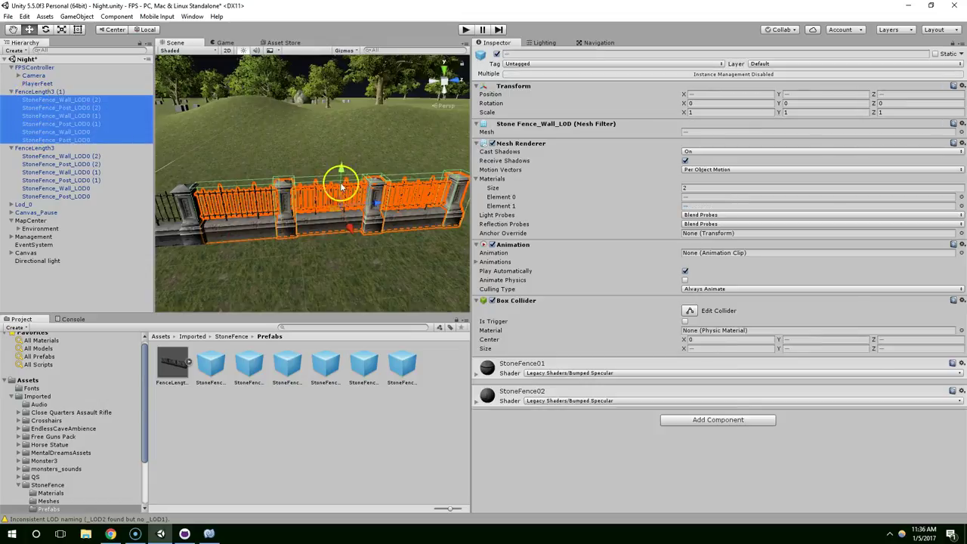
{"action": "left_click", "coordinate": [47, 91]}
Place a third and a fourth FenceLength3 prefab in the scene to extend the fence line
{"action": "middle_click_drag", "start_coordinate": [361, 235], "coordinate": [208, 262]}
{"action": "left_click_drag", "start_coordinate": [176, 358], "coordinate": [311, 247]}
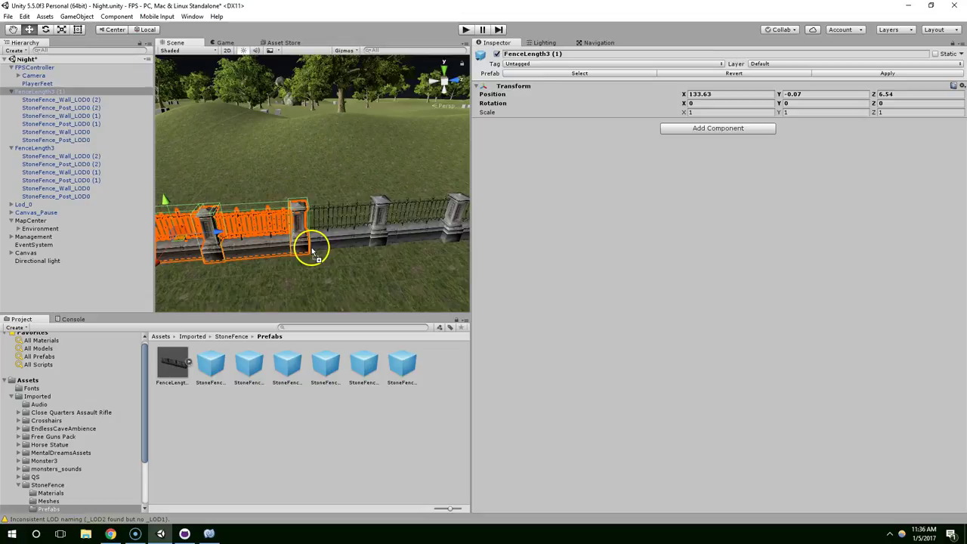
{"action": "left_click_drag", "start_coordinate": [316, 253], "coordinate": [300, 253]}
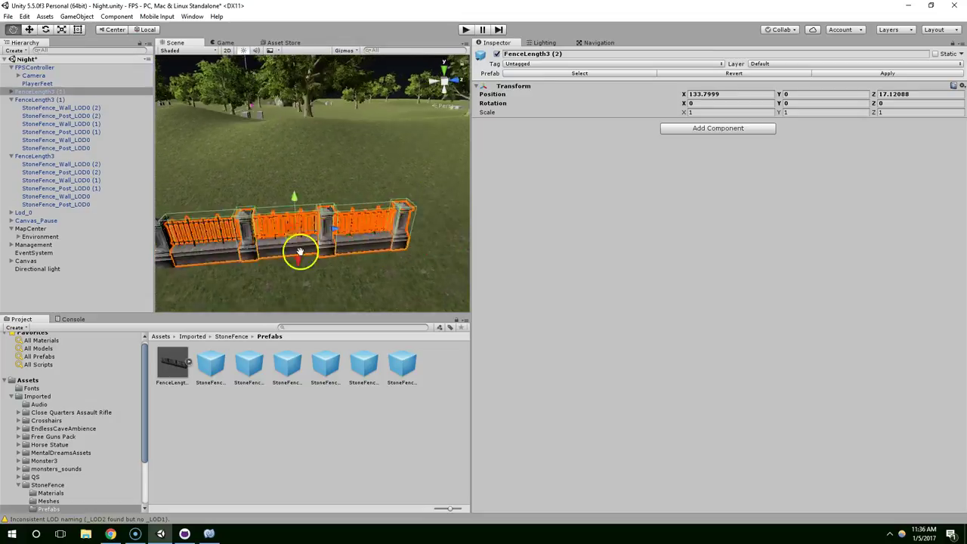
{"action": "left_click_drag", "start_coordinate": [172, 361], "coordinate": [331, 227]}
{"action": "scroll", "coordinate": [351, 178], "scroll_direction": "down", "scroll_amount": 2}
{"action": "left_click", "coordinate": [354, 151]}
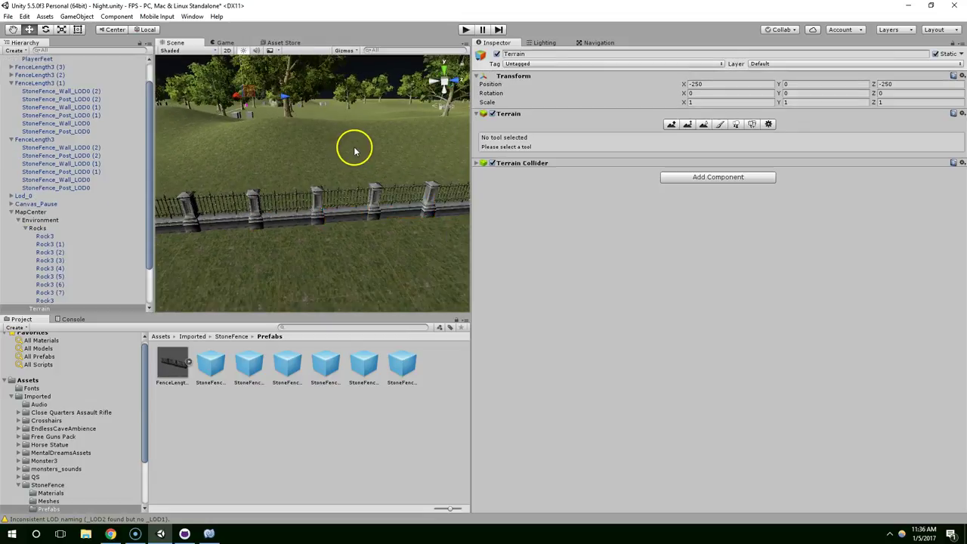
{"action": "scroll", "coordinate": [378, 153], "scroll_direction": "down", "scroll_amount": 3}
Run the game briefly to view the surroundings from the player's start position, and stop it
{"action": "middle_click_drag", "start_coordinate": [423, 153], "coordinate": [228, 161]}
{"action": "right_click_drag", "start_coordinate": [226, 162], "coordinate": [410, 17]}
{"action": "left_click", "coordinate": [465, 30]}
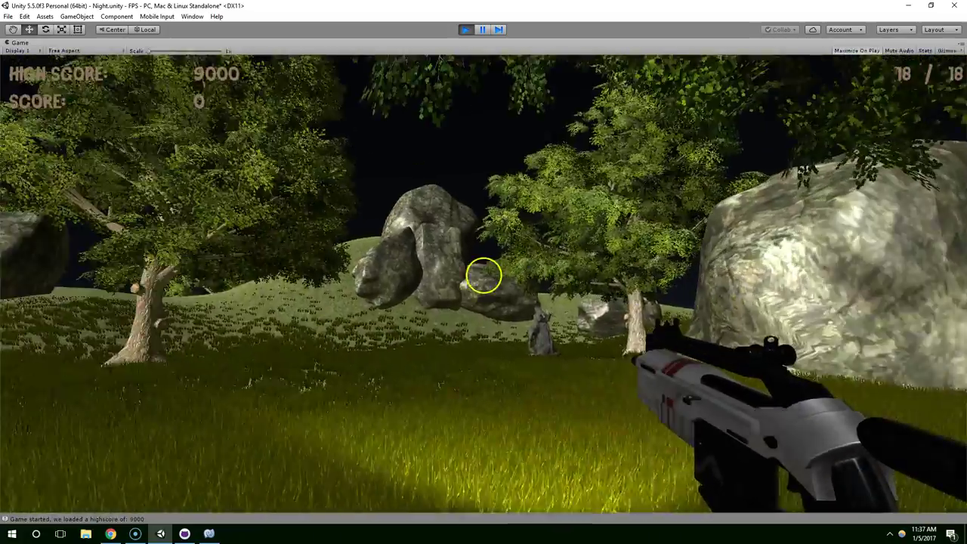
{"action": "key", "text": "Escape"}
{"action": "left_click", "coordinate": [465, 30]}
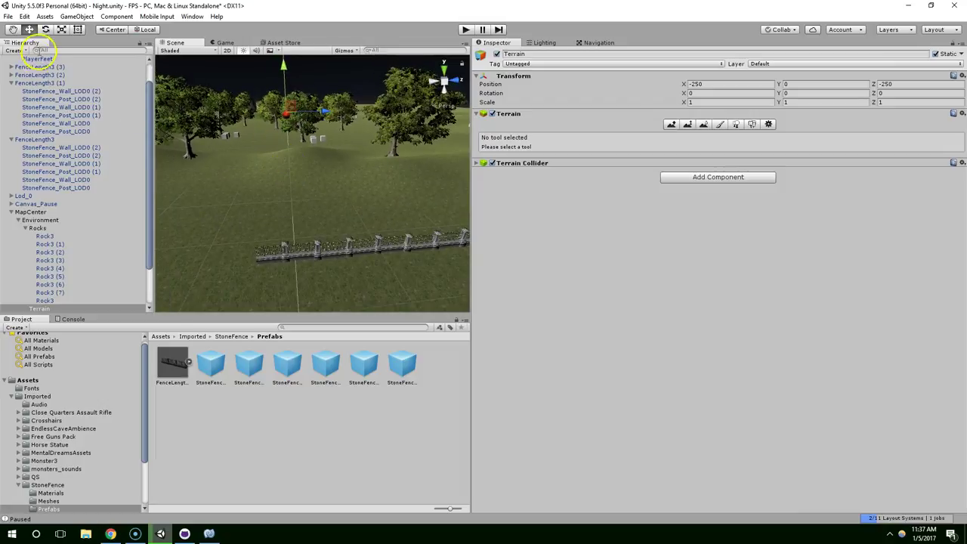
Select all four fence lengths and move them together to the trees near the map centre
{"action": "left_click", "coordinate": [37, 66]}
{"action": "left_click", "coordinate": [39, 75], "text": "ctrl"}
{"action": "left_click", "coordinate": [39, 83], "text": "ctrl"}
{"action": "left_click", "coordinate": [34, 139], "text": "ctrl"}
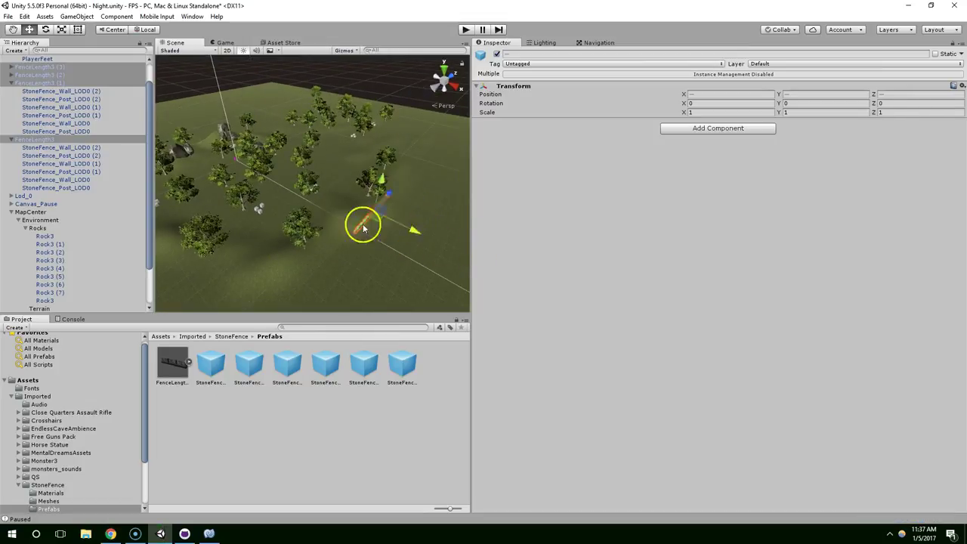
Playtest the relocated fence by walking along it and jumping at it, and stop the game
{"action": "left_click", "coordinate": [464, 30]}
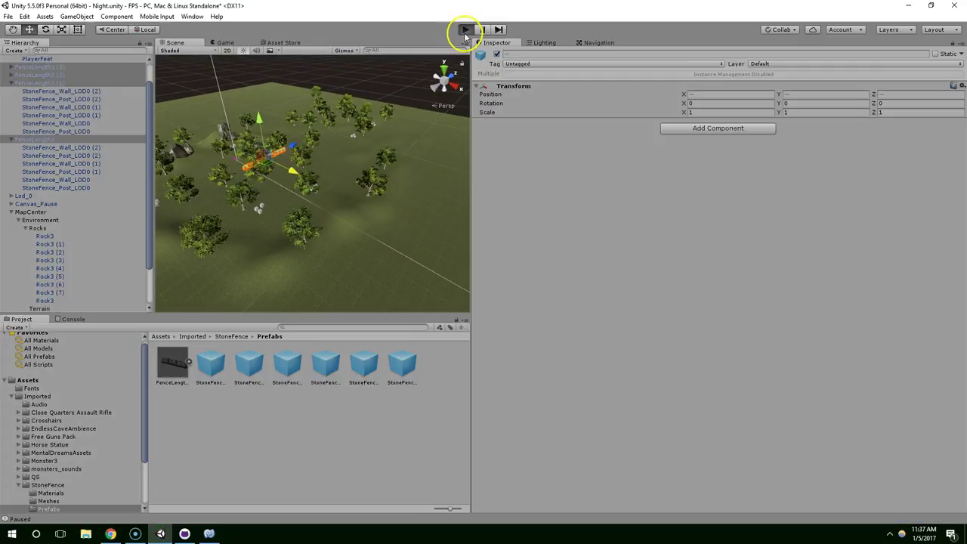
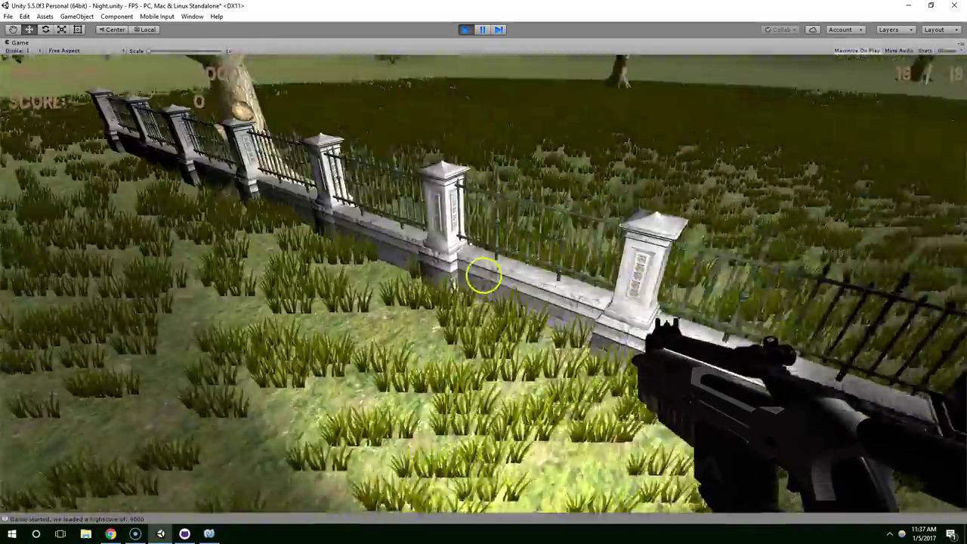
{"action": "key", "text": "space"}
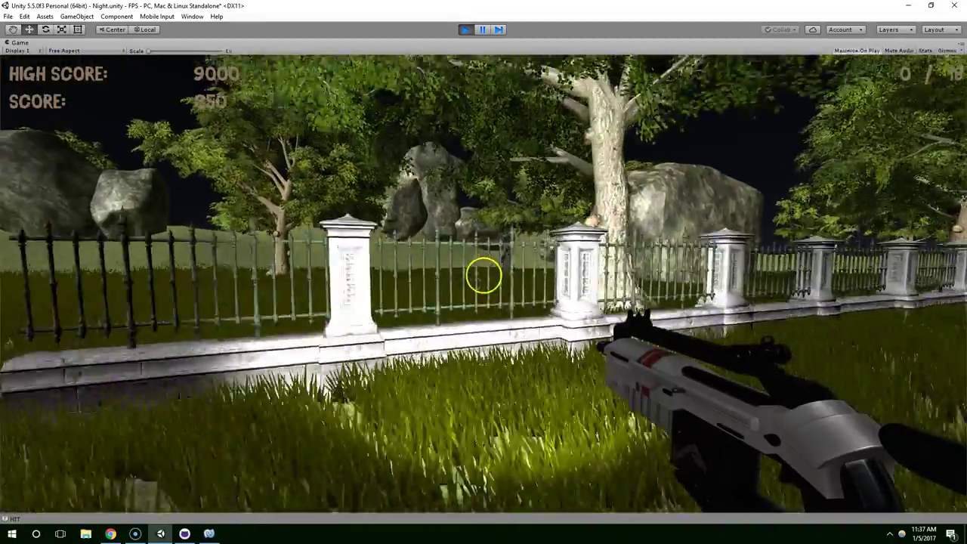
{"action": "key", "text": "w"}
{"action": "key", "text": "space"}
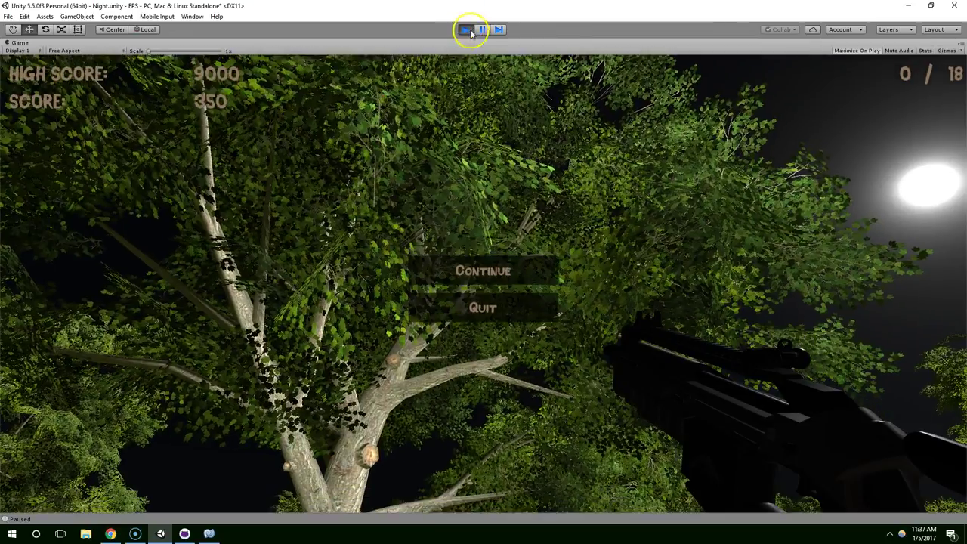
{"action": "left_click", "coordinate": [469, 30]}
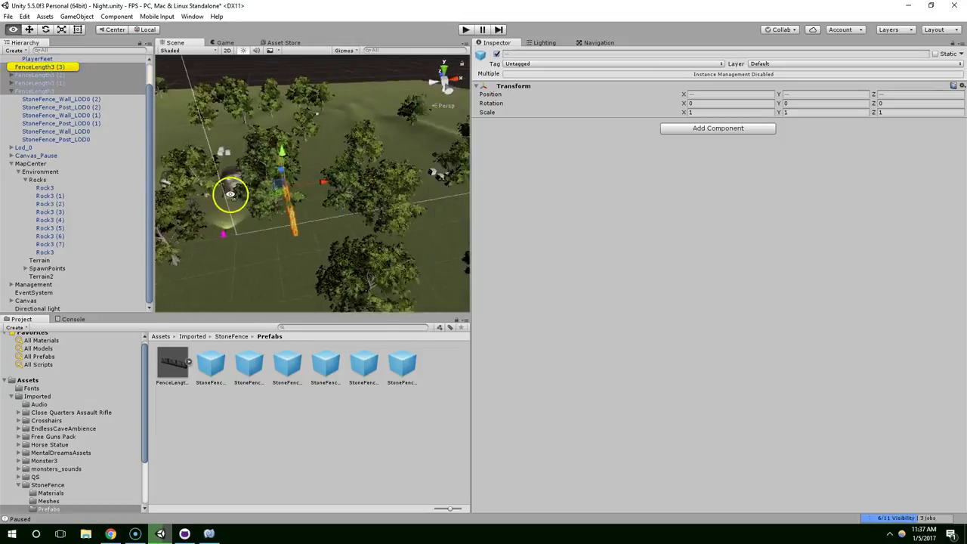
Delete FenceLength3 (1), (2) and (3), keeping only the original FenceLength3
{"action": "key", "text": "f"}
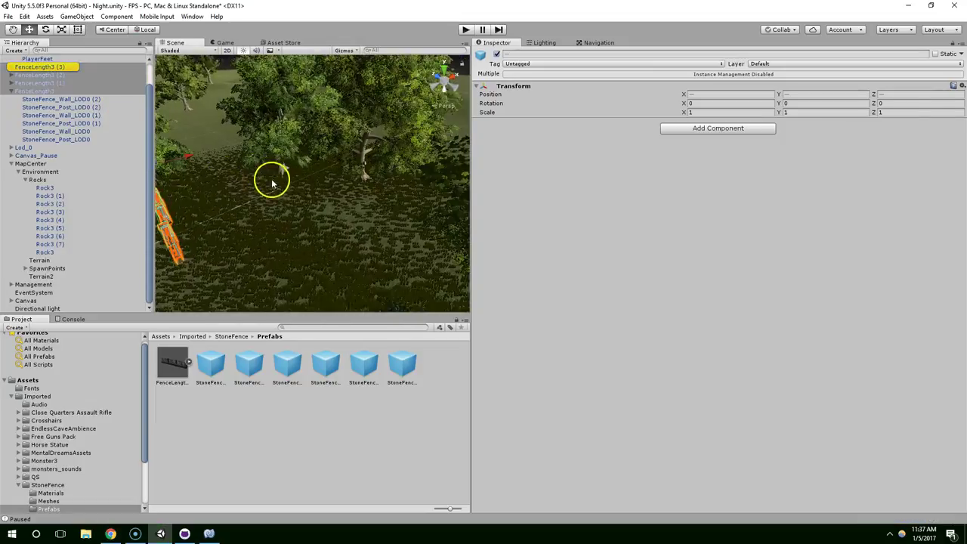
{"action": "left_click", "coordinate": [43, 83]}
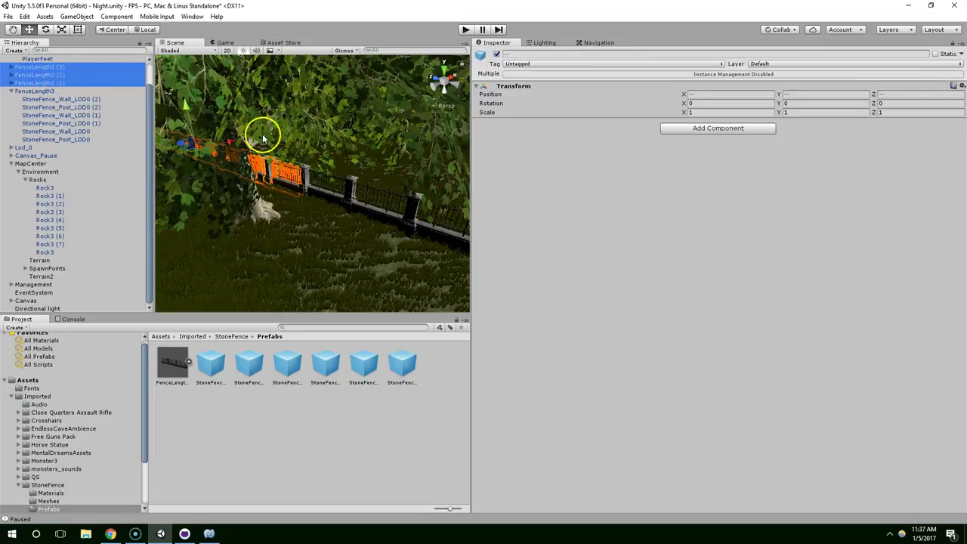
{"action": "key", "text": "Delete"}
Select all six wall and post pieces inside FenceLength3
{"action": "right_click_drag", "start_coordinate": [343, 188], "coordinate": [302, 151]}
{"action": "left_click", "coordinate": [302, 194]}
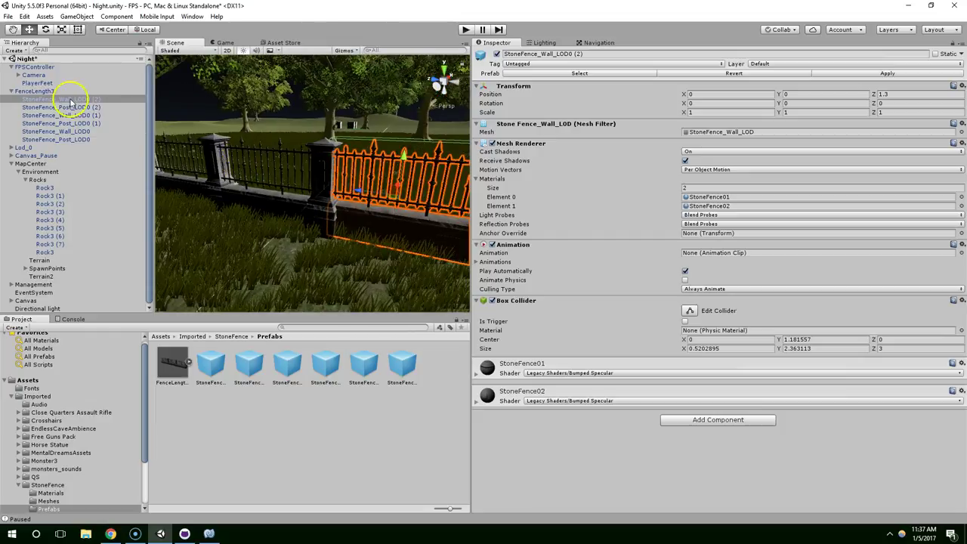
{"action": "left_click", "coordinate": [52, 139], "text": "shift"}
{"action": "left_click", "coordinate": [77, 29]}
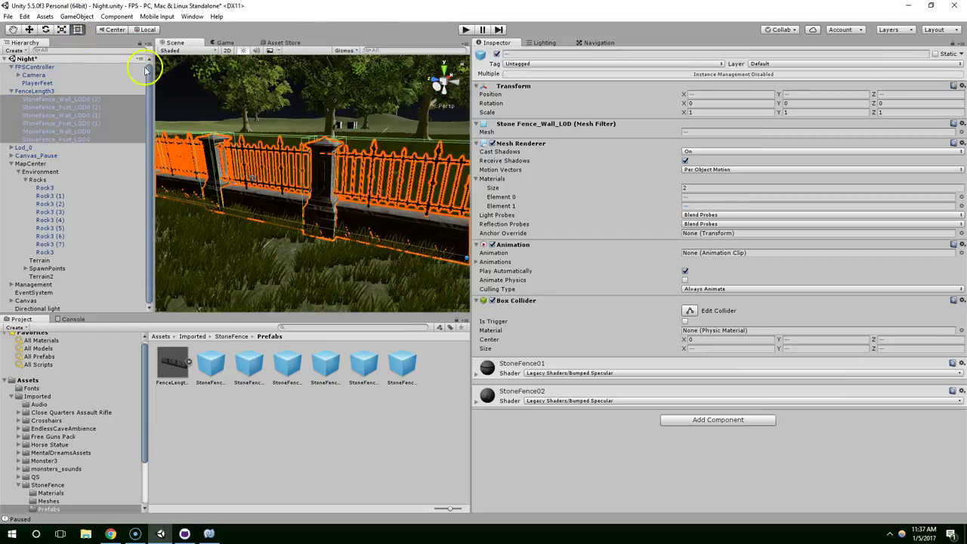
Try to stretch the selected fence pieces to about 1.46 along Y, and undo the scaling
{"action": "left_click_drag", "start_coordinate": [248, 137], "coordinate": [251, 120]}
{"action": "scroll", "coordinate": [309, 155], "scroll_direction": "down", "scroll_amount": 3}
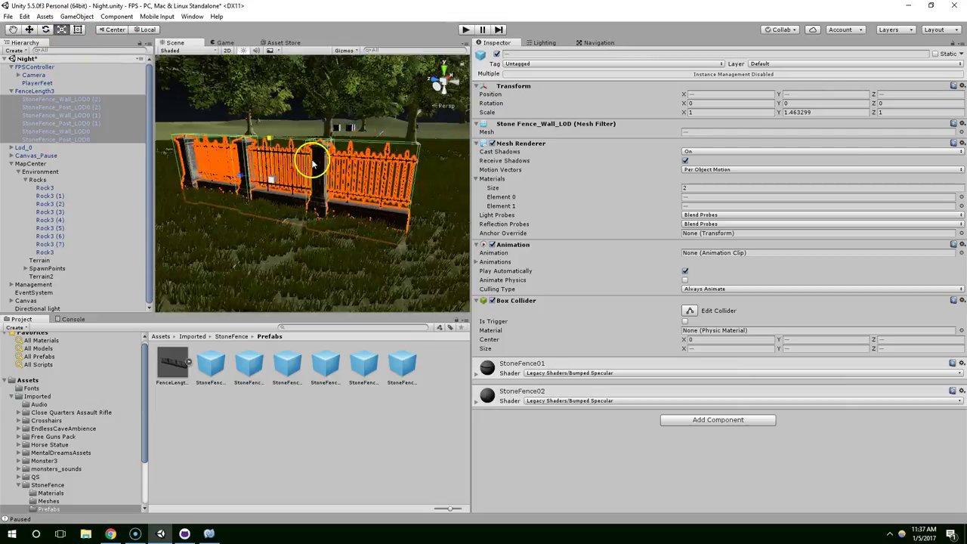
{"action": "middle_click_drag", "start_coordinate": [312, 164], "coordinate": [343, 172]}
{"action": "left_click_drag", "start_coordinate": [384, 179], "coordinate": [380, 178]}
{"action": "key", "text": "ctrl+z"}
{"action": "key", "text": "ctrl+z"}
Scale the six fence pieces uniformly to about 1.42
{"action": "middle_click_drag", "start_coordinate": [403, 179], "coordinate": [265, 183]}
{"action": "key", "text": "f"}
{"action": "mouse_move", "coordinate": [262, 193]}
{"action": "left_mouse_down"}
{"action": "mouse_move", "coordinate": [276, 187]}
{"action": "mouse_move", "coordinate": [259, 173]}
{"action": "left_mouse_up"}
Raise the six enlarged pieces to Y 0.02 and apply the FenceLength3 changes to its prefab
{"action": "middle_click_drag", "start_coordinate": [369, 197], "coordinate": [331, 146]}
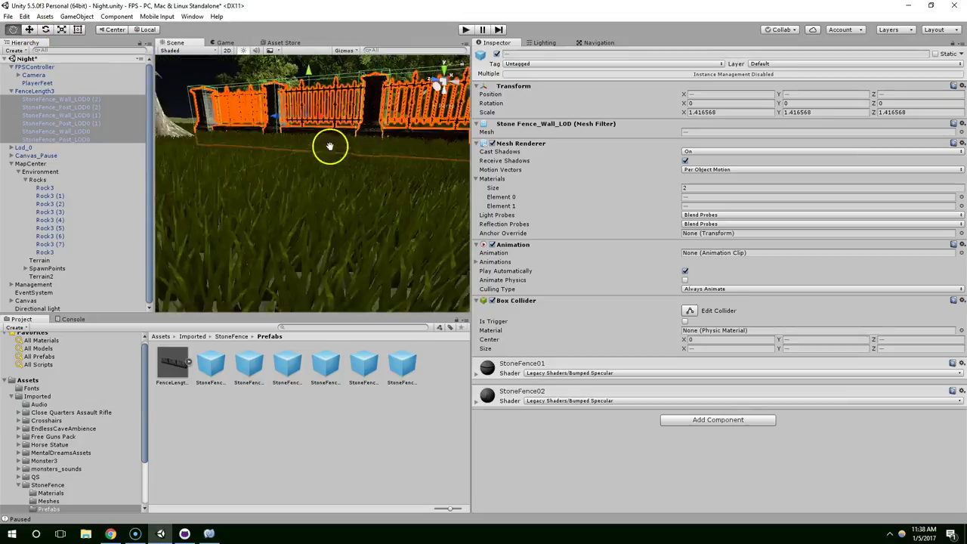
{"action": "right_click_drag", "start_coordinate": [331, 146], "coordinate": [317, 103]}
{"action": "left_click_drag", "start_coordinate": [318, 104], "coordinate": [325, 91]}
{"action": "right_click_drag", "start_coordinate": [327, 92], "coordinate": [305, 174]}
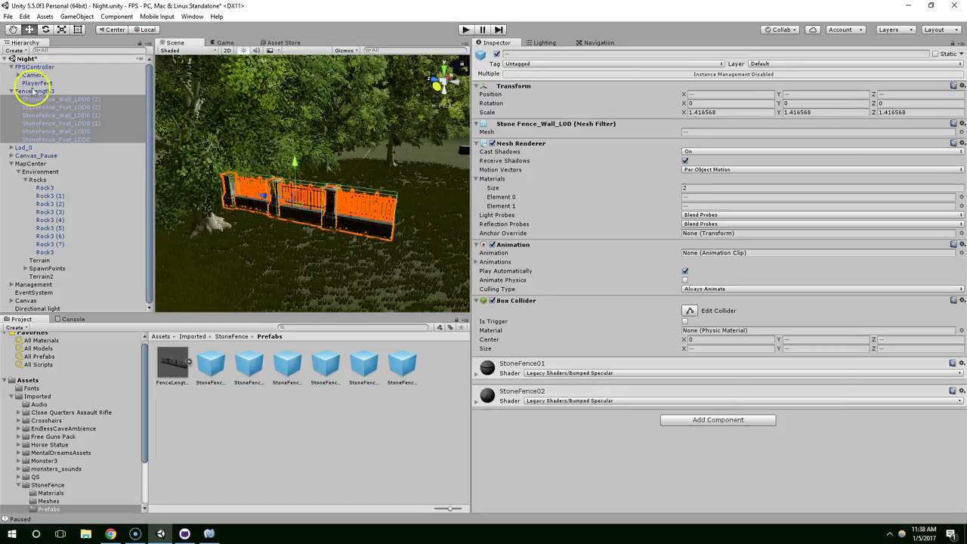
{"action": "left_click", "coordinate": [33, 91]}
{"action": "left_click", "coordinate": [886, 74]}
Set the FPSController's Jump Speed to 7
{"action": "right_click_drag", "start_coordinate": [453, 113], "coordinate": [275, 79]}
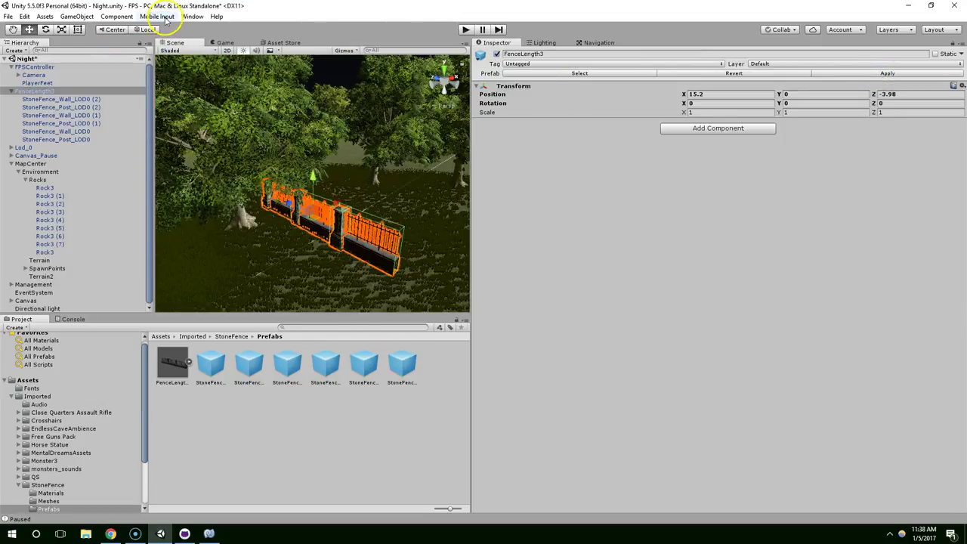
{"action": "left_click", "coordinate": [38, 67]}
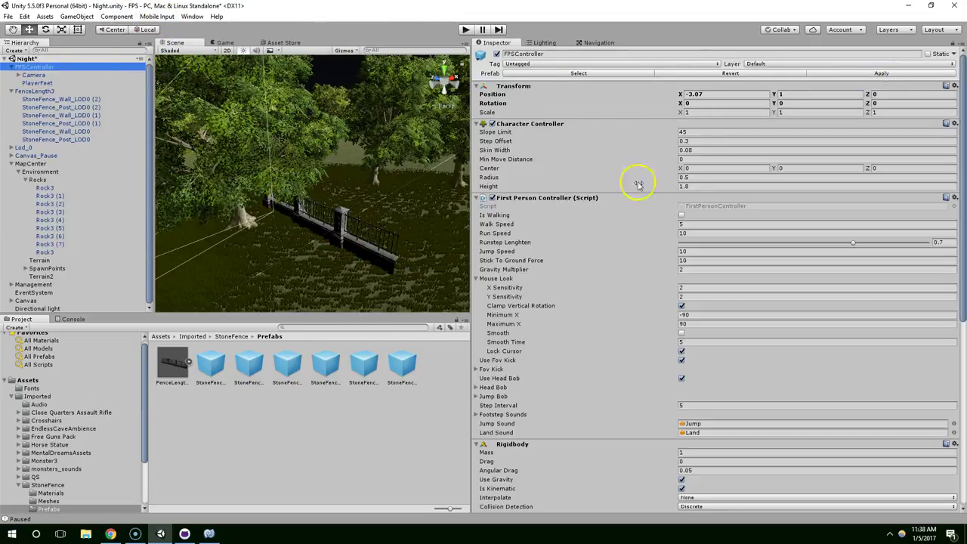
{"action": "scroll", "coordinate": [581, 247], "scroll_direction": "down", "scroll_amount": 2}
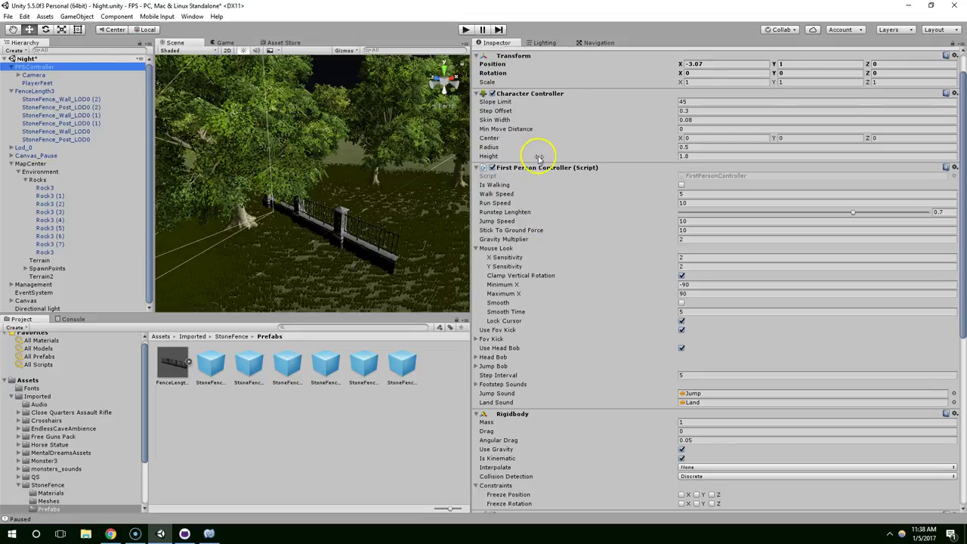
{"action": "left_click", "coordinate": [691, 220]}
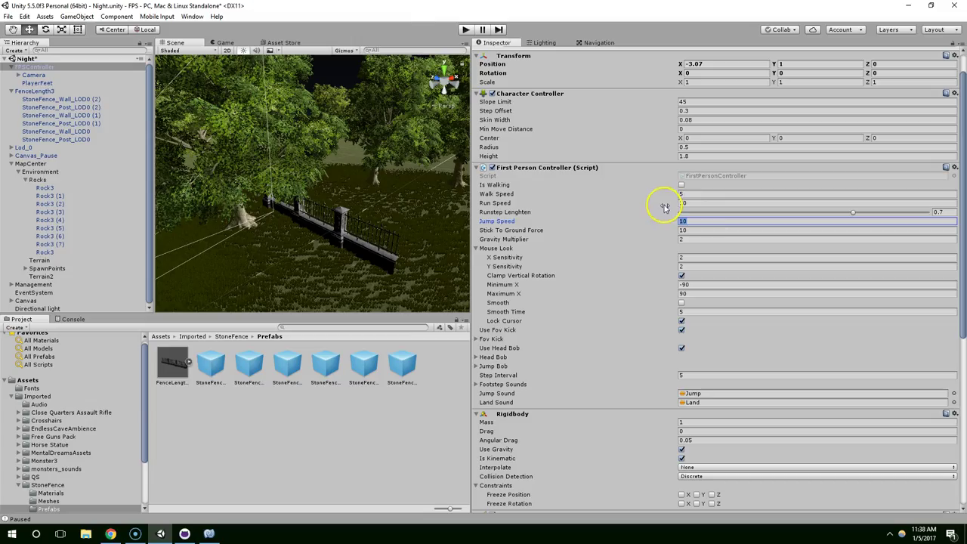
Playtest the fence height by walking up to it and jumping at it repeatedly, and stop the game
{"action": "left_click", "coordinate": [466, 29]}
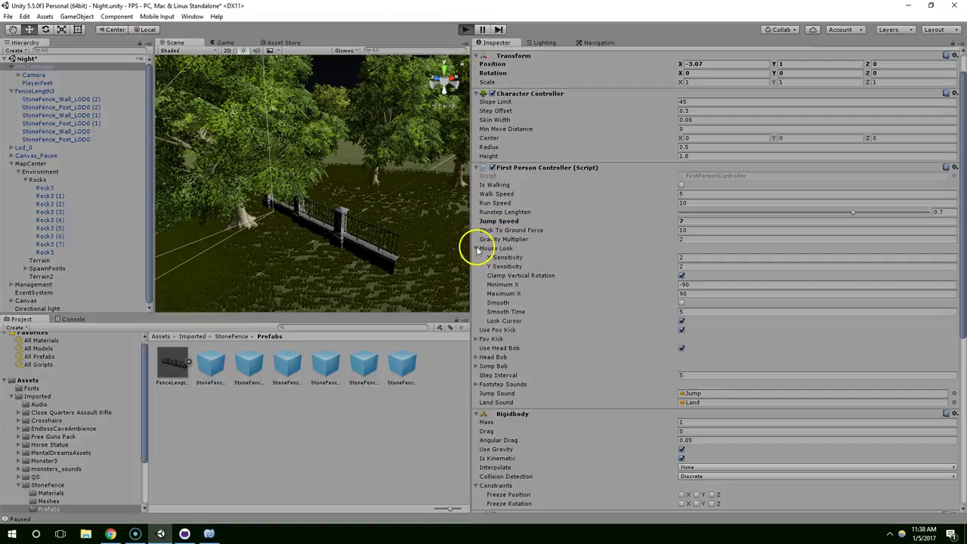
{"action": "key", "text": "w"}
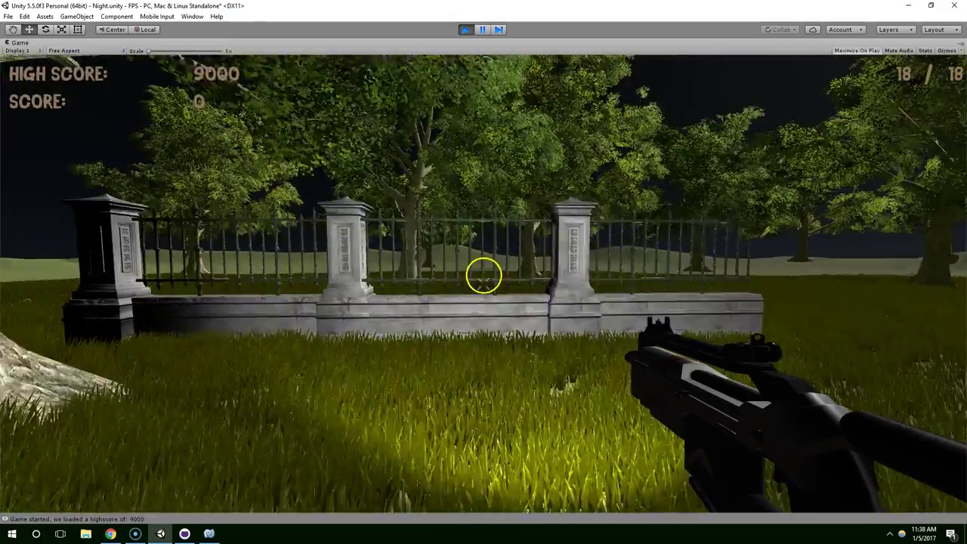
{"action": "key", "text": "w"}
{"action": "key", "text": "space"}
{"action": "key", "text": "space"}
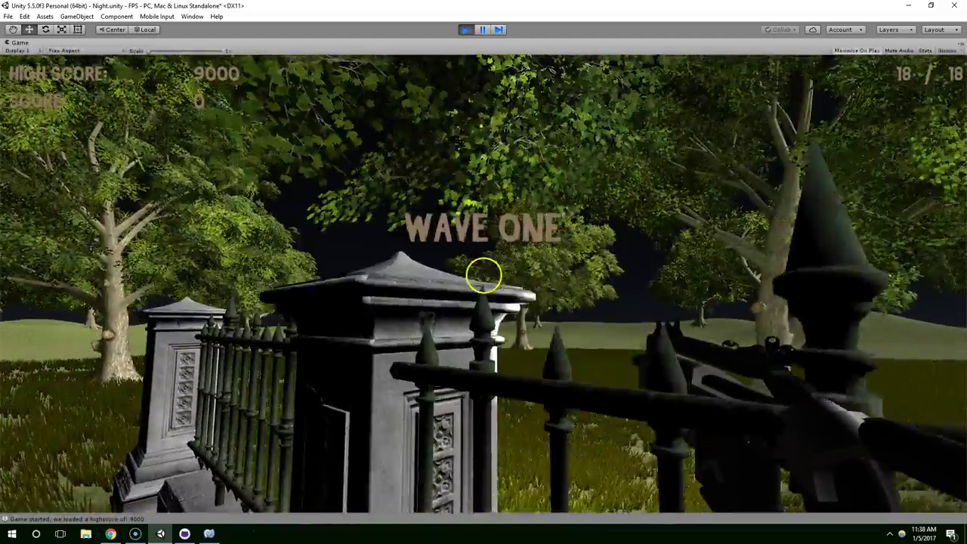
{"action": "key", "text": "w"}
{"action": "key", "text": "space"}
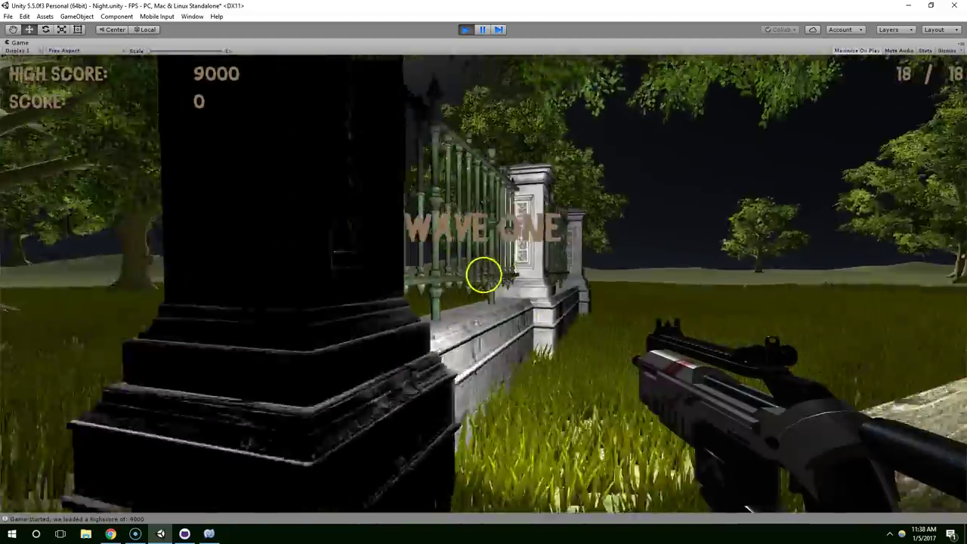
{"action": "key", "text": "w"}
{"action": "key", "text": "space"}
{"action": "key", "text": "space"}
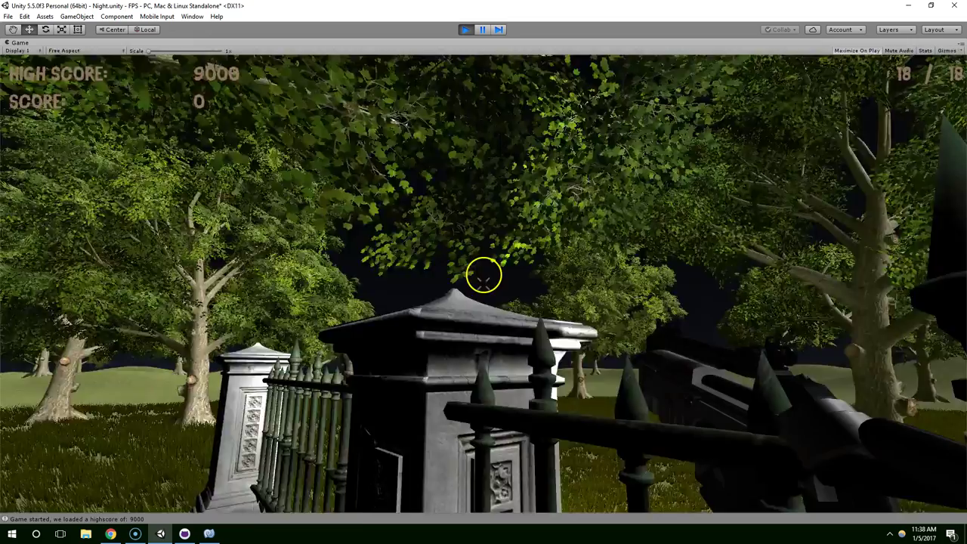
{"action": "key", "text": "Escape"}
{"action": "left_click", "coordinate": [464, 29]}
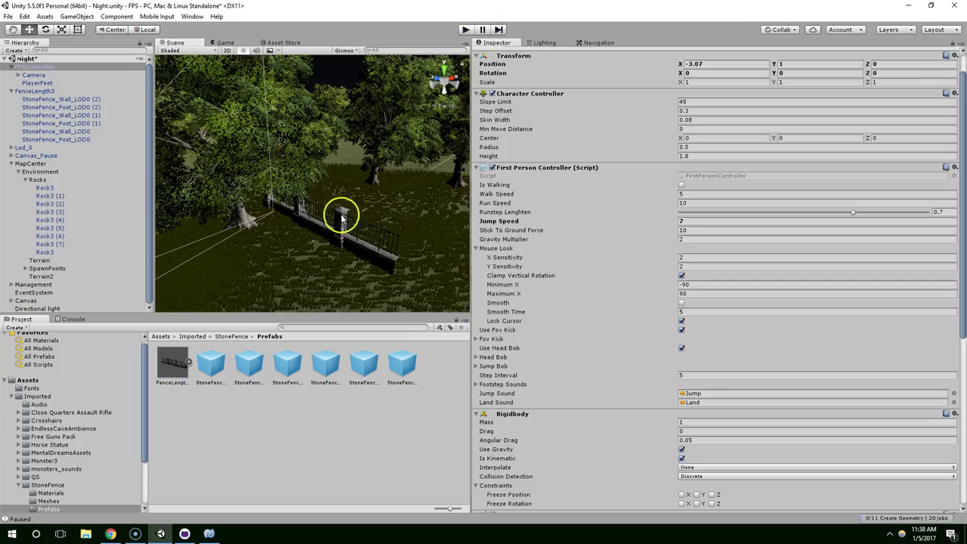
Set the scale of all six FenceLength3 pieces to 1.2 on X, Y and Z
{"action": "left_click", "coordinate": [60, 99]}
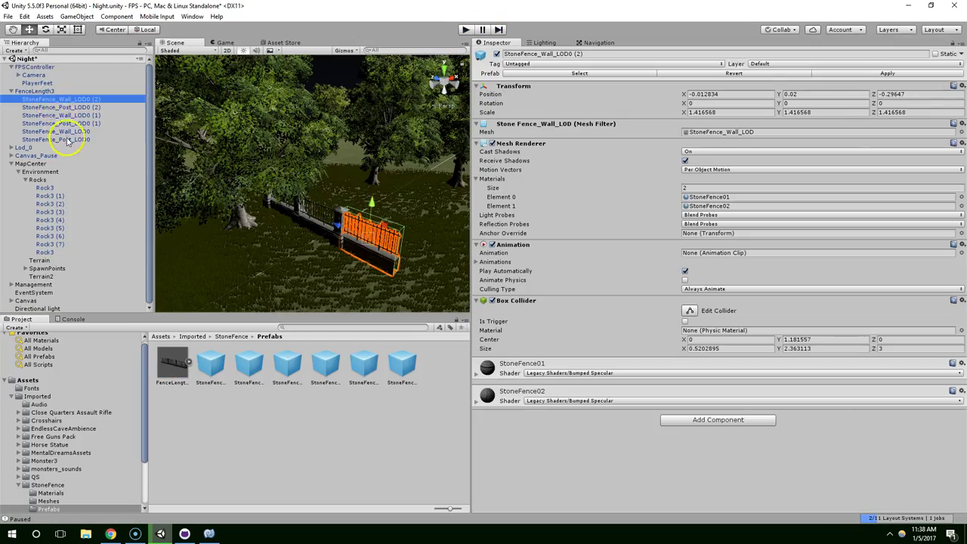
{"action": "left_click", "coordinate": [68, 139], "text": "shift"}
{"action": "left_click", "coordinate": [732, 112]}
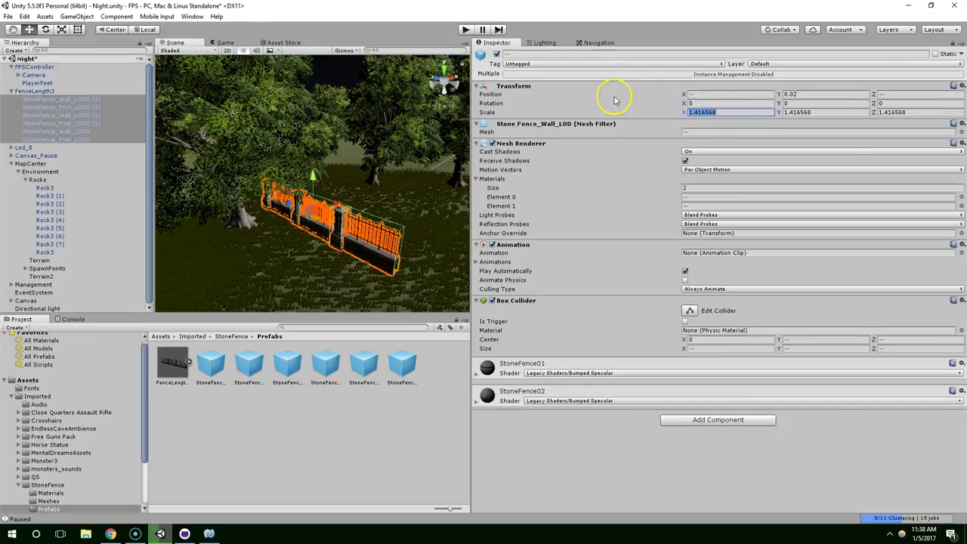
{"action": "left_click", "coordinate": [850, 111]}
{"action": "type", "text": "1.2"}
{"action": "key", "text": "BackSpace"}
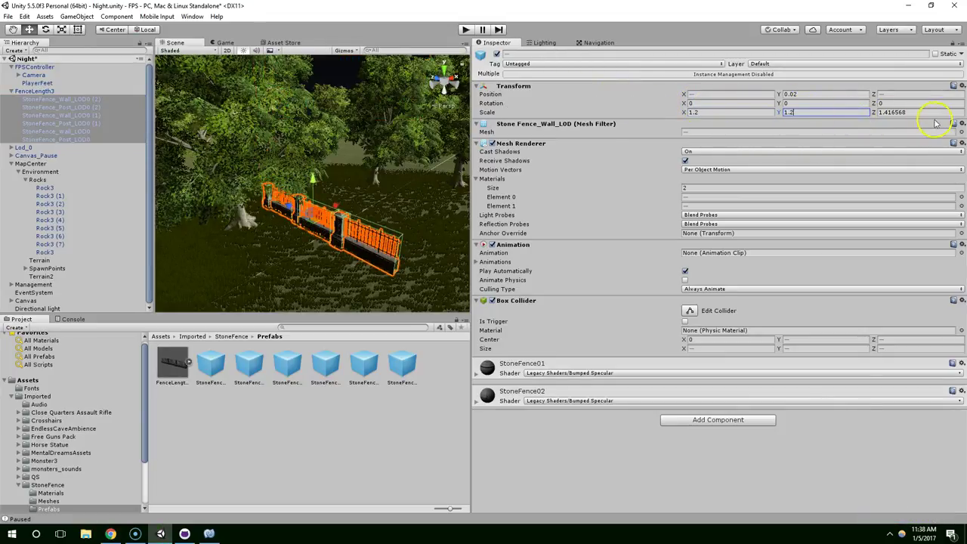
{"action": "scroll", "coordinate": [397, 222], "scroll_direction": "up", "scroll_amount": 8}
{"action": "left_click_drag", "start_coordinate": [371, 233], "coordinate": [412, 193], "text": "alt"}
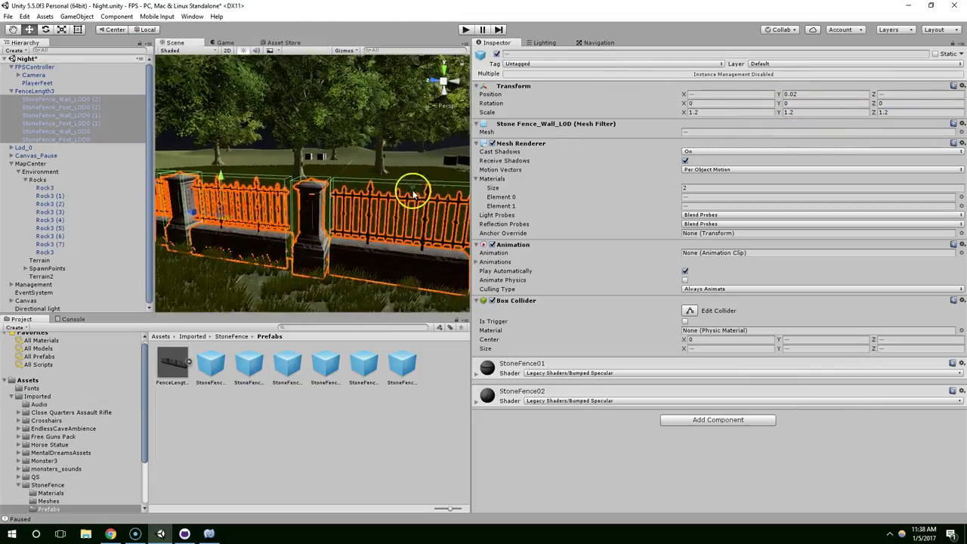
{"action": "right_click_drag", "start_coordinate": [413, 194], "coordinate": [321, 179]}
Check the gaps between the FenceLength3 pieces and undo their last Z scale change
{"action": "left_click", "coordinate": [38, 92]}
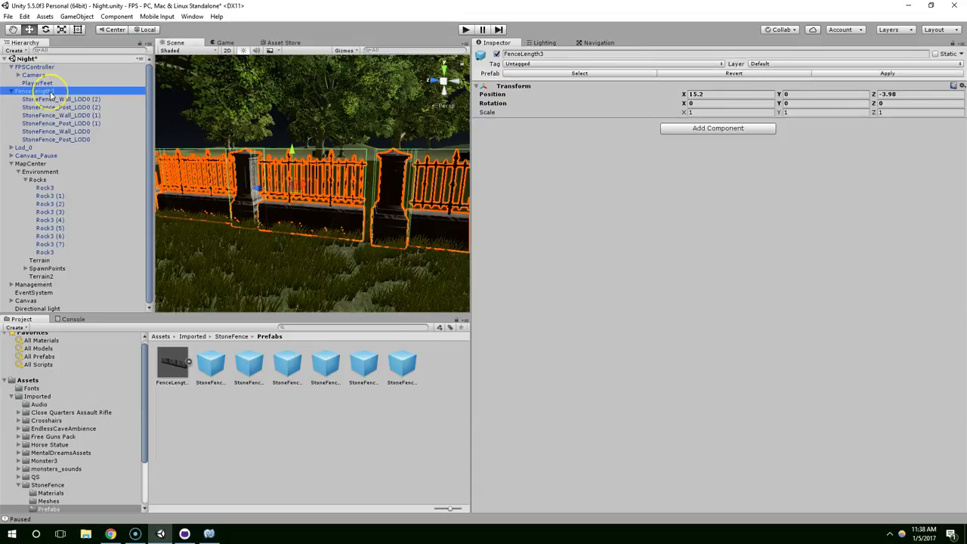
{"action": "left_click", "coordinate": [50, 99]}
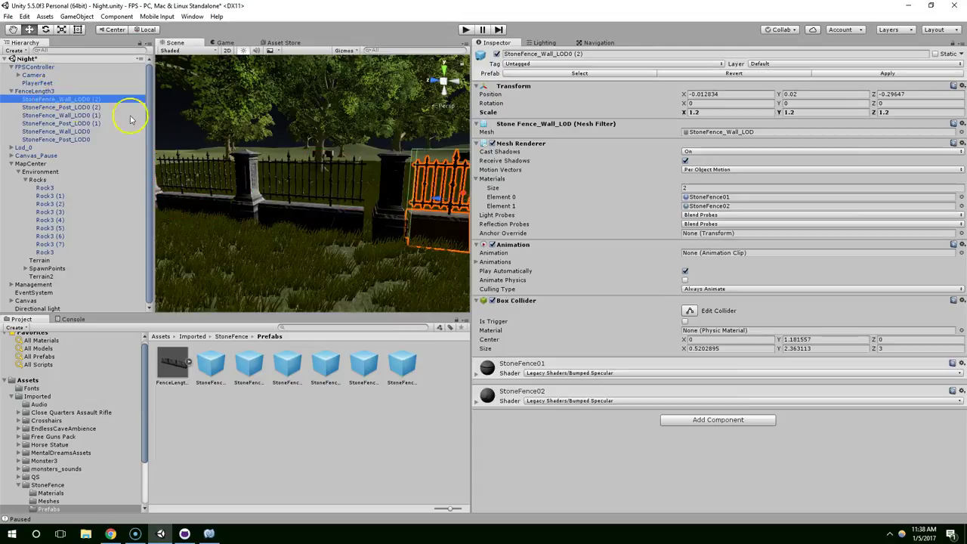
{"action": "right_click_drag", "start_coordinate": [298, 195], "coordinate": [325, 180]}
{"action": "key", "text": "ctrl+z"}
{"action": "key", "text": "ctrl+z"}
{"action": "key", "text": "ctrl+z"}
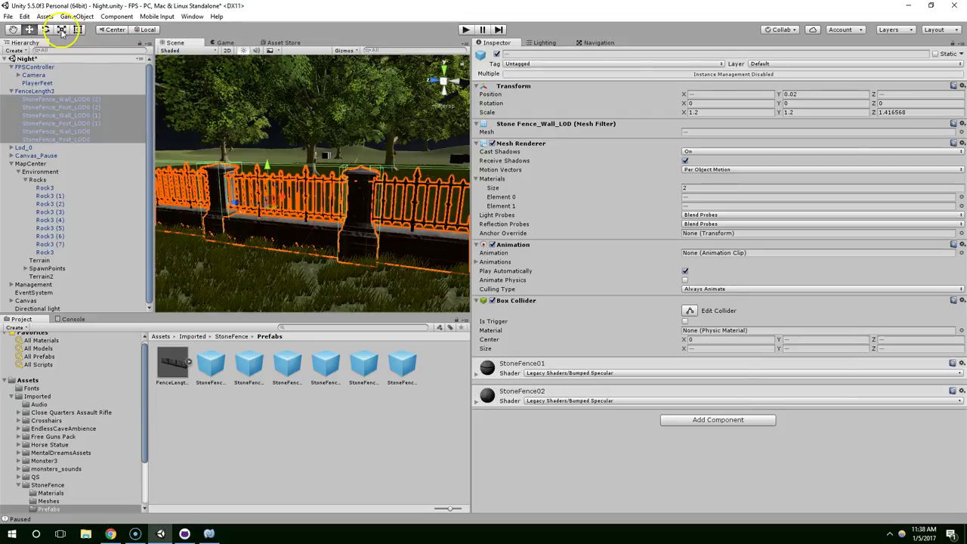
Scale the six FenceLength3 pieces down to about 1.1 on X and Y and 1.3 on Z, and lower them to Y -0.07
{"action": "left_click_drag", "start_coordinate": [265, 204], "coordinate": [269, 219]}
{"action": "middle_click_drag", "start_coordinate": [334, 206], "coordinate": [358, 188]}
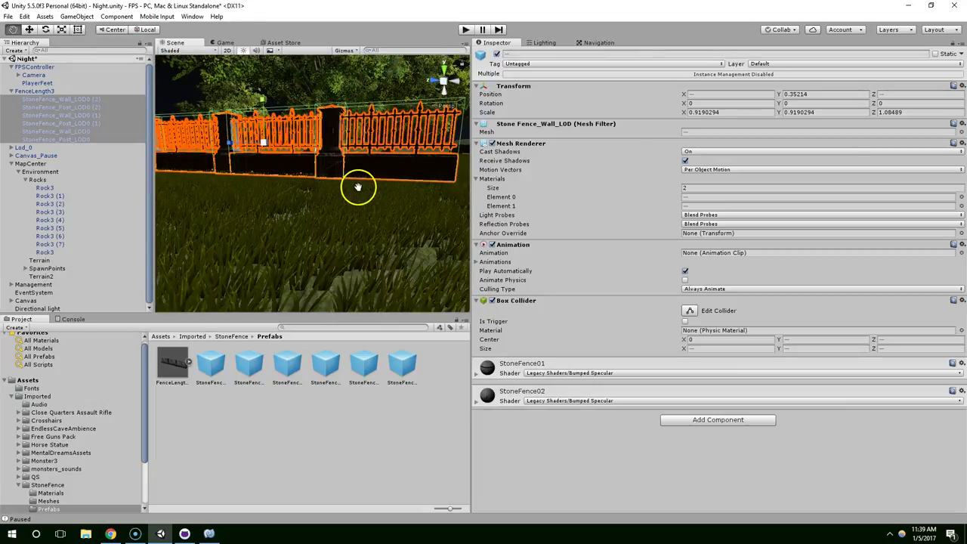
{"action": "key", "text": "ctrl+z"}
{"action": "left_click_drag", "start_coordinate": [271, 144], "coordinate": [268, 151]}
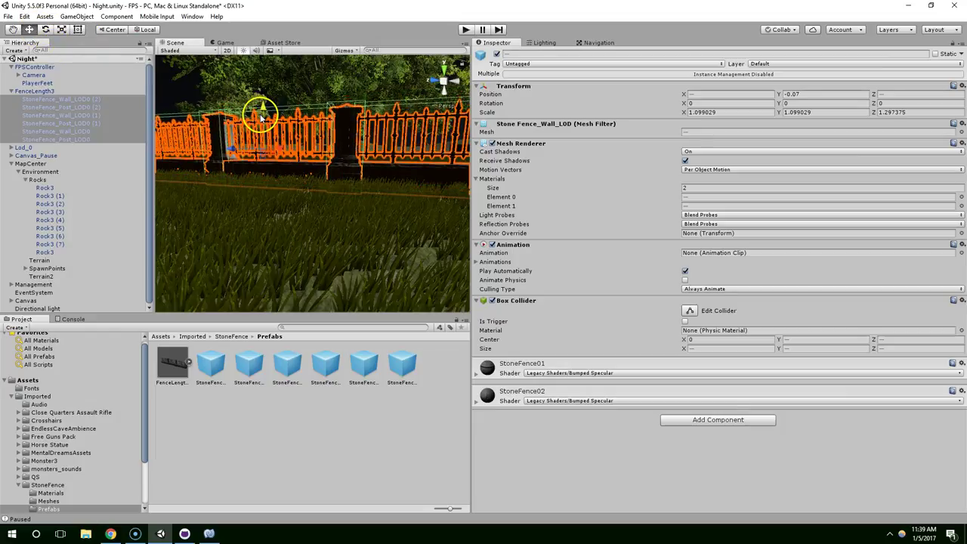
{"action": "left_click", "coordinate": [83, 92]}
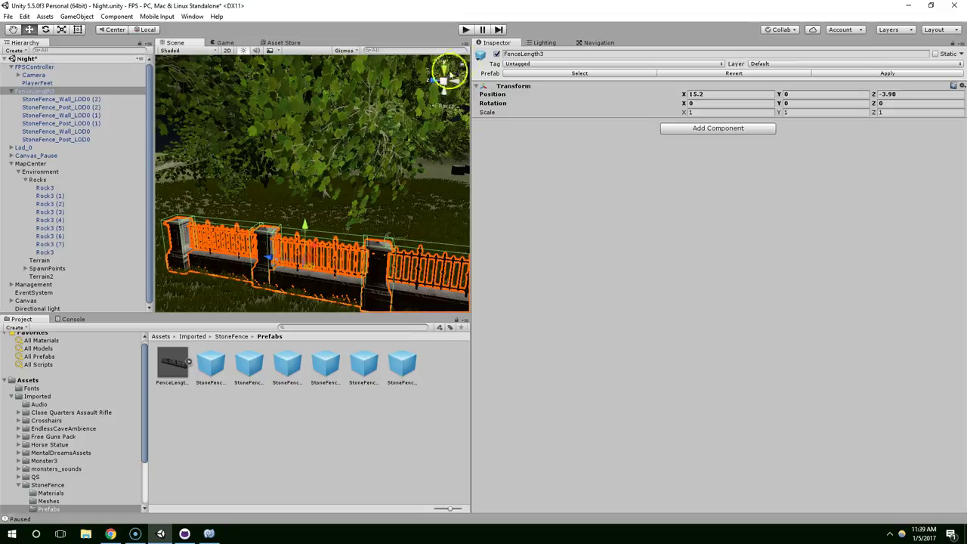
Playtest the resized fence by walking up to it and jumping at it repeatedly, and stop the game
{"action": "left_click", "coordinate": [466, 30]}
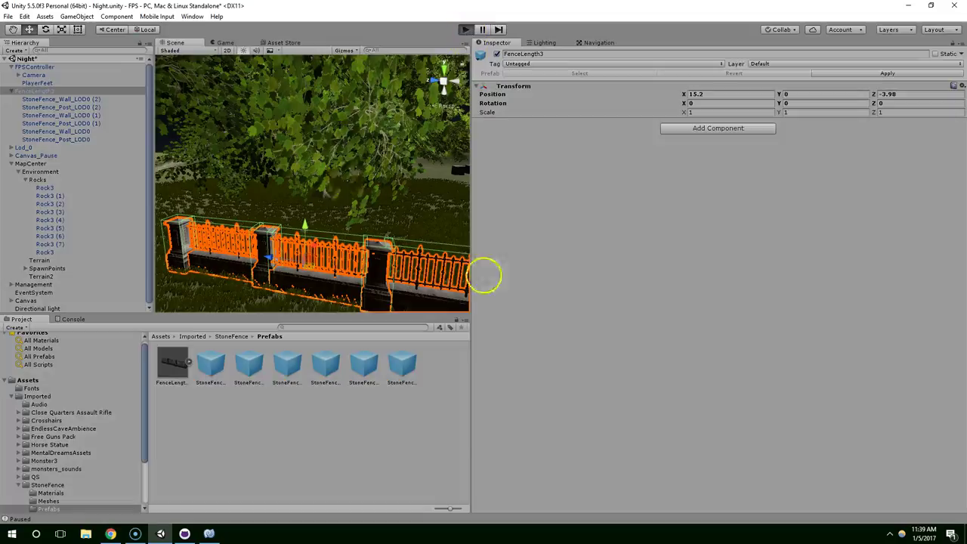
{"action": "key", "text": "w"}
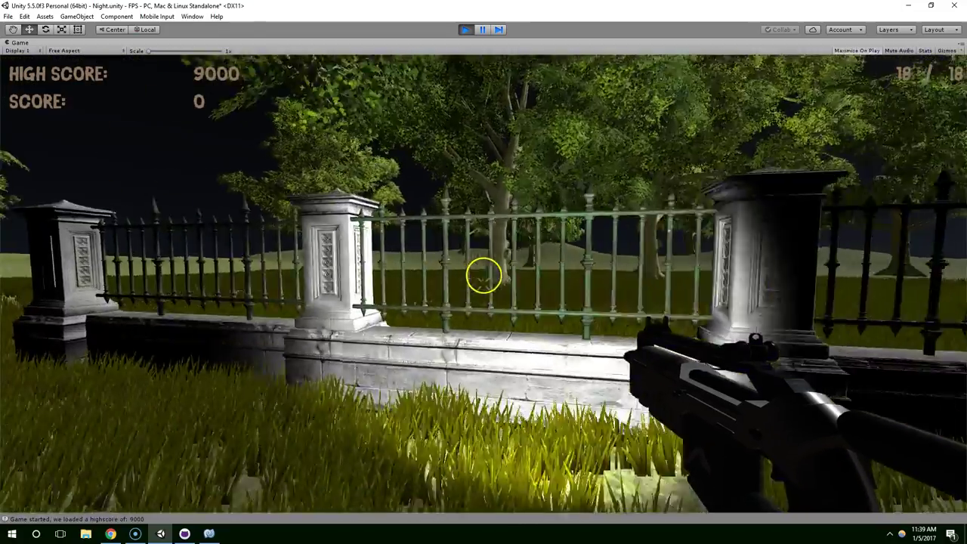
{"action": "key", "text": "w"}
{"action": "key", "text": "space"}
{"action": "key", "text": "space"}
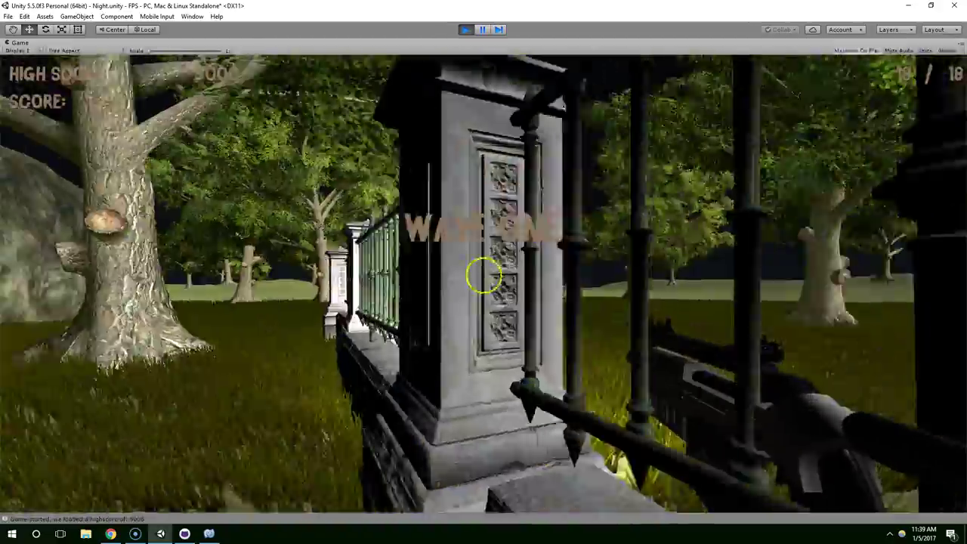
{"action": "key", "text": "w"}
{"action": "key", "text": "space"}
{"action": "key", "text": "space"}
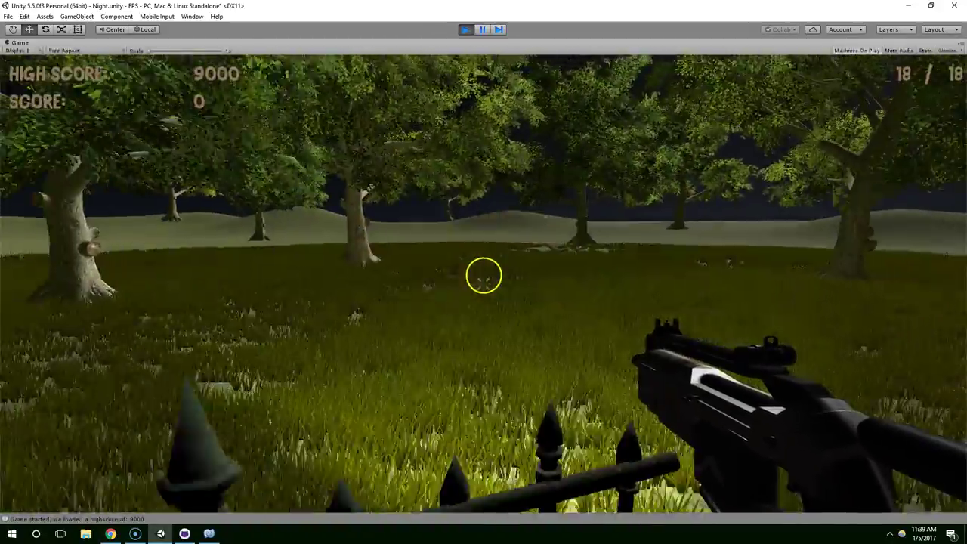
{"action": "key", "text": "Escape"}
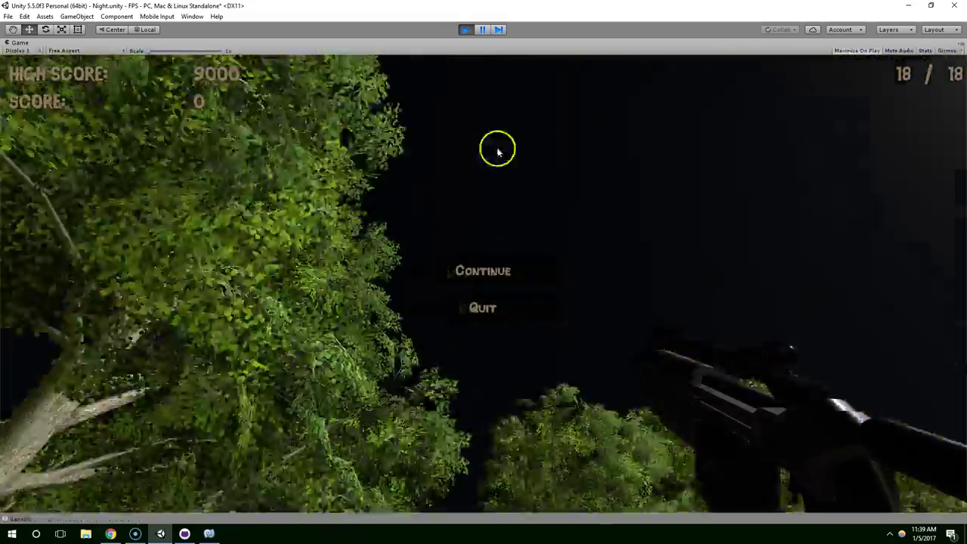
{"action": "left_click", "coordinate": [465, 29]}
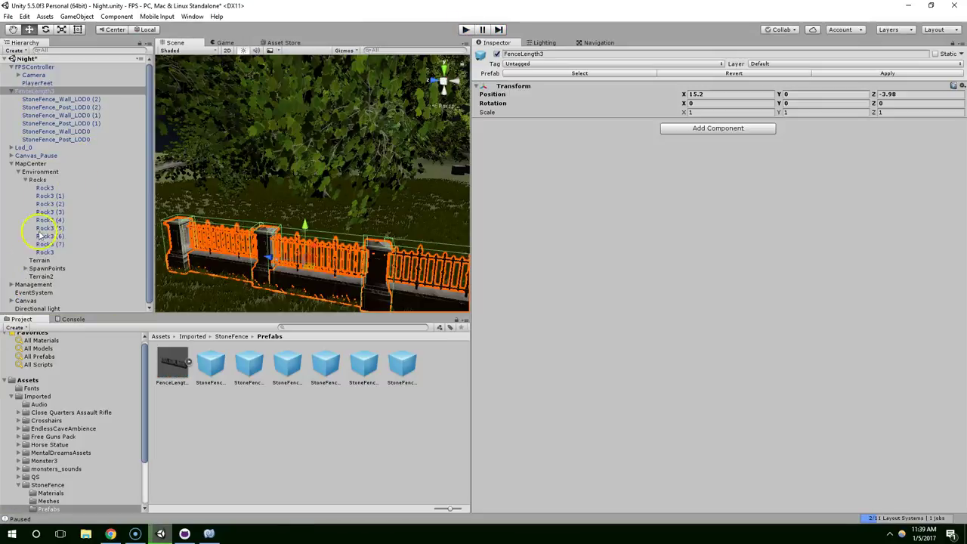
Disable the Directional light, playtest walking and jumping at the fence in the dark, and stop the game
{"action": "left_click", "coordinate": [39, 308]}
{"action": "left_click", "coordinate": [495, 54]}
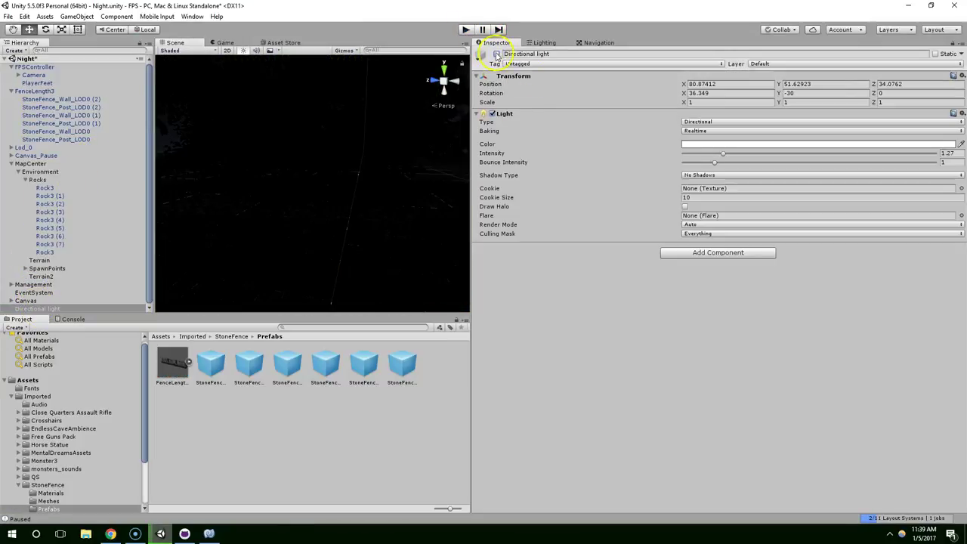
{"action": "key", "text": "ctrl+p"}
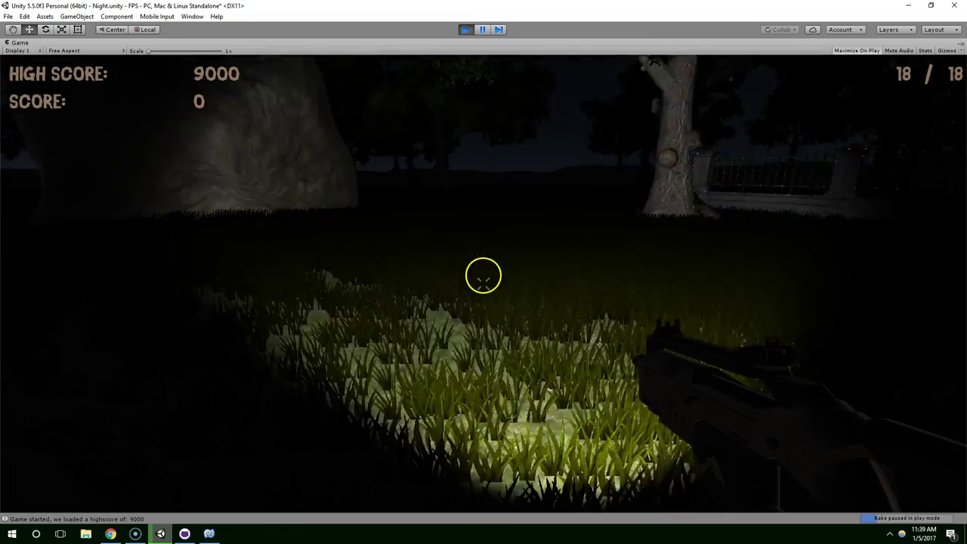
{"action": "key", "text": "w"}
{"action": "key", "text": "space"}
{"action": "key", "text": "space"}
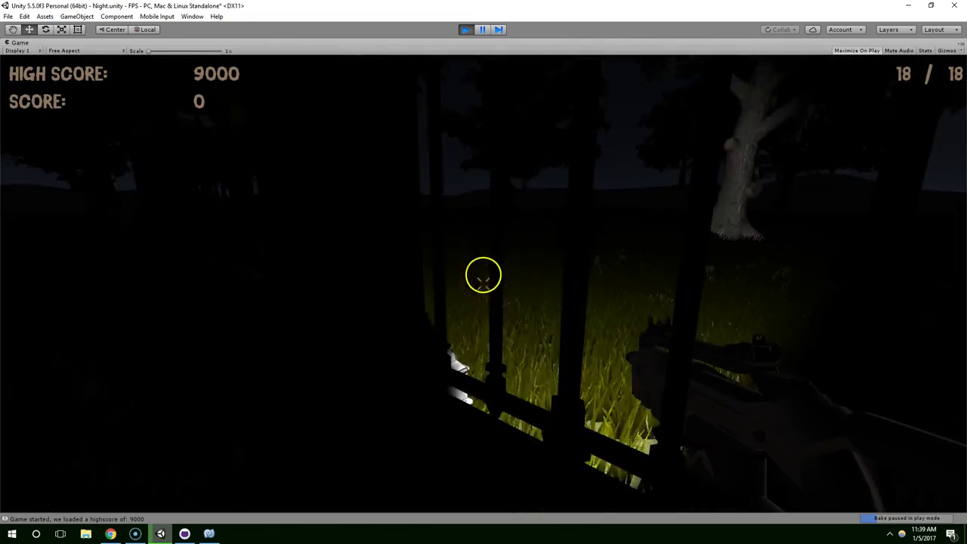
{"action": "key", "text": "w"}
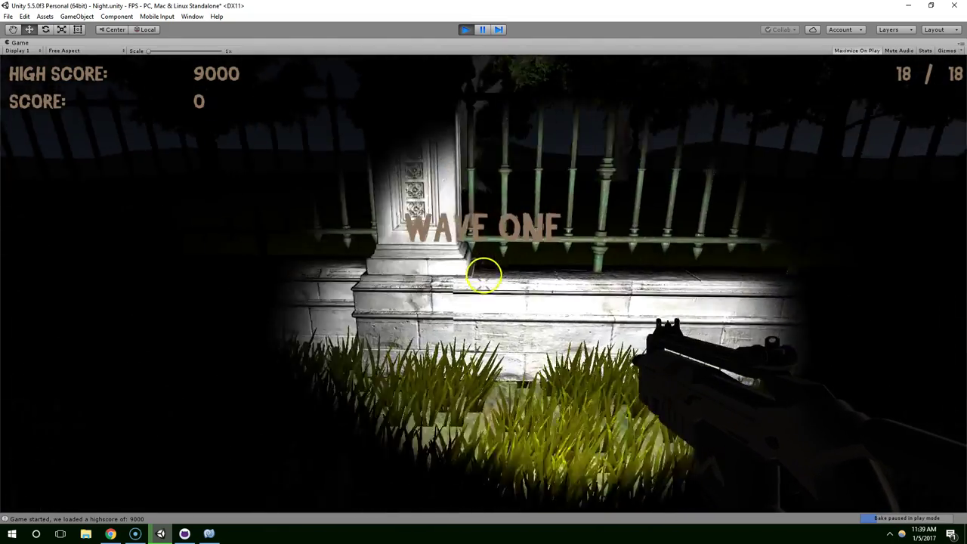
{"action": "key", "text": "a"}
{"action": "key", "text": "w"}
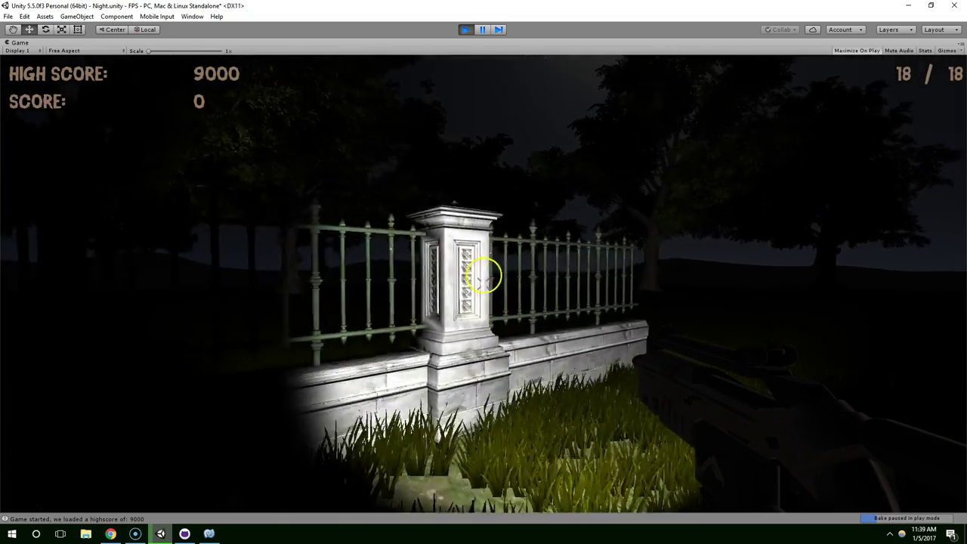
{"action": "key", "text": "space"}
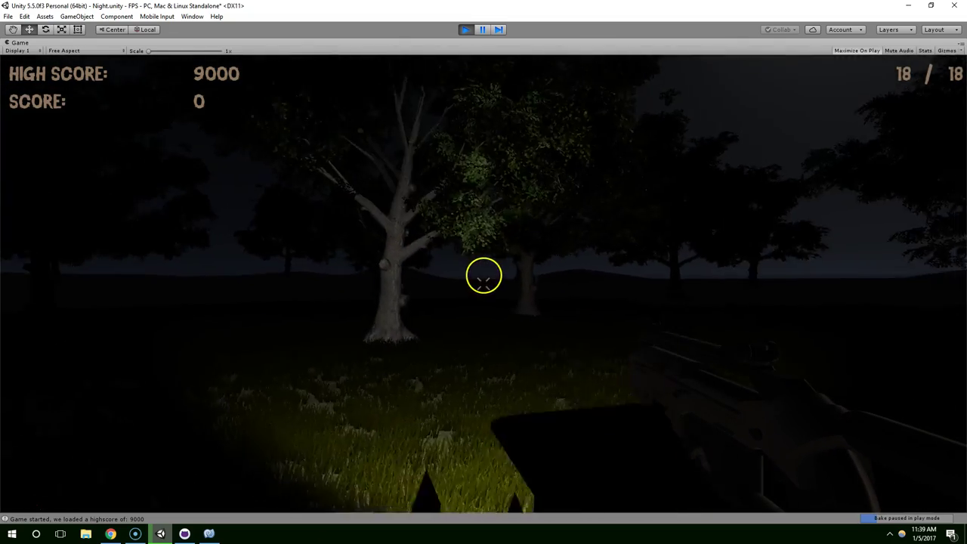
{"action": "key", "text": "s"}
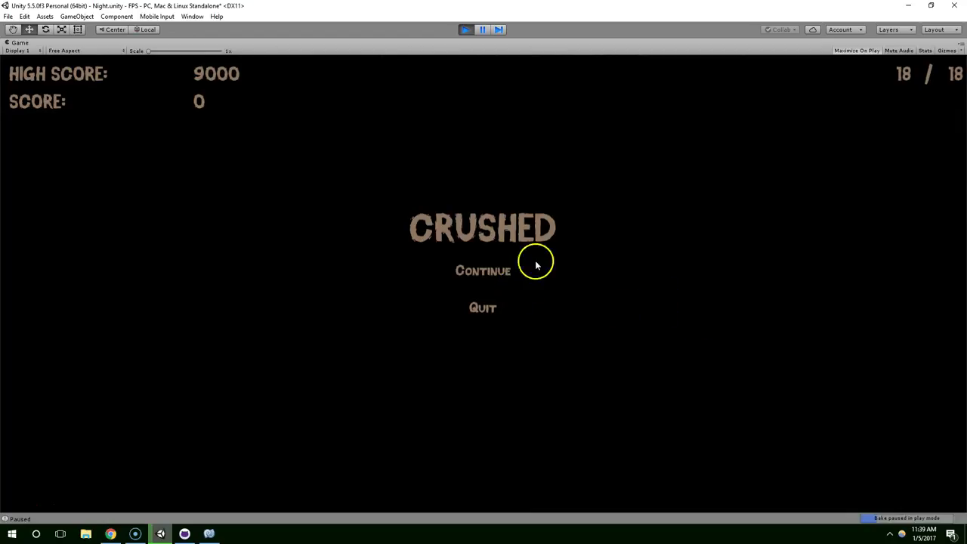
{"action": "left_click", "coordinate": [465, 30]}
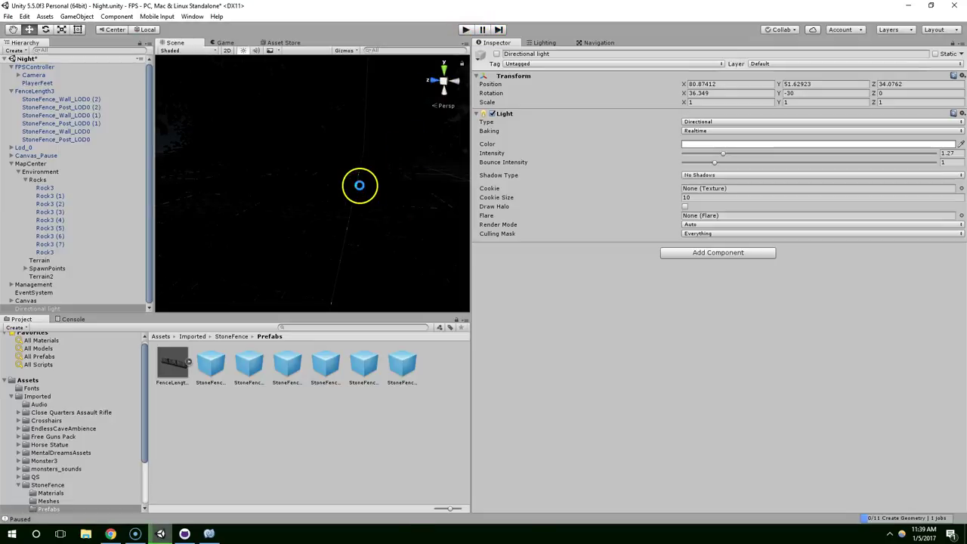
Turn the Directional light back on in the Night scene
{"action": "left_click", "coordinate": [497, 54]}
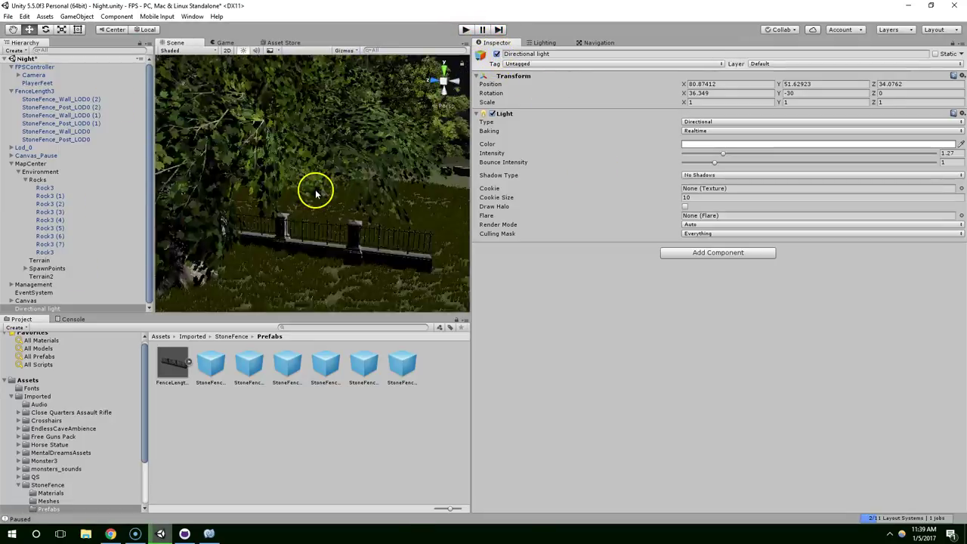
{"action": "scroll", "coordinate": [314, 195], "scroll_direction": "down", "scroll_amount": 5}
{"action": "mouse_move", "coordinate": [313, 205]}
{"action": "middle_mouse_down"}
{"action": "mouse_move", "coordinate": [333, 204]}
{"action": "mouse_move", "coordinate": [294, 199]}
{"action": "middle_mouse_up"}
{"action": "right_click_drag", "start_coordinate": [294, 200], "coordinate": [279, 229]}
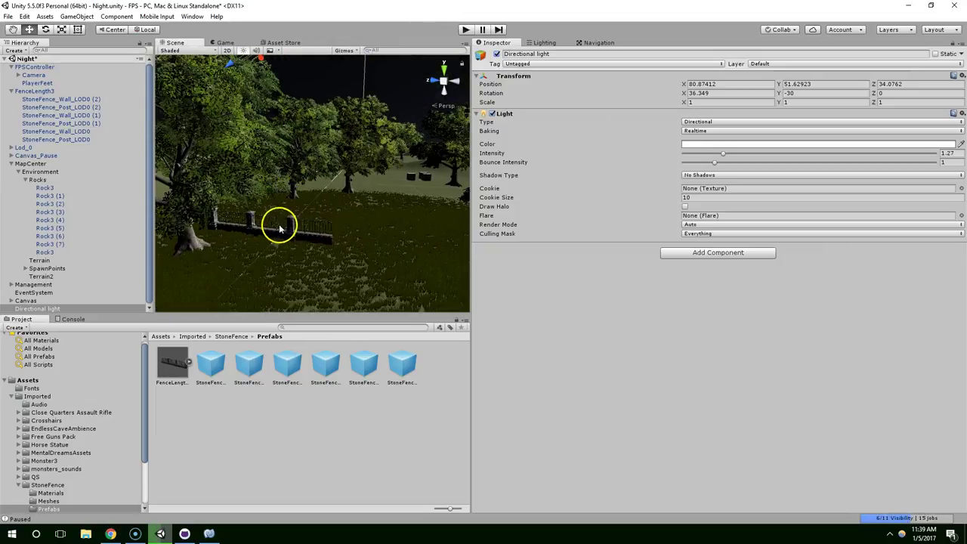
{"action": "left_click", "coordinate": [209, 149]}
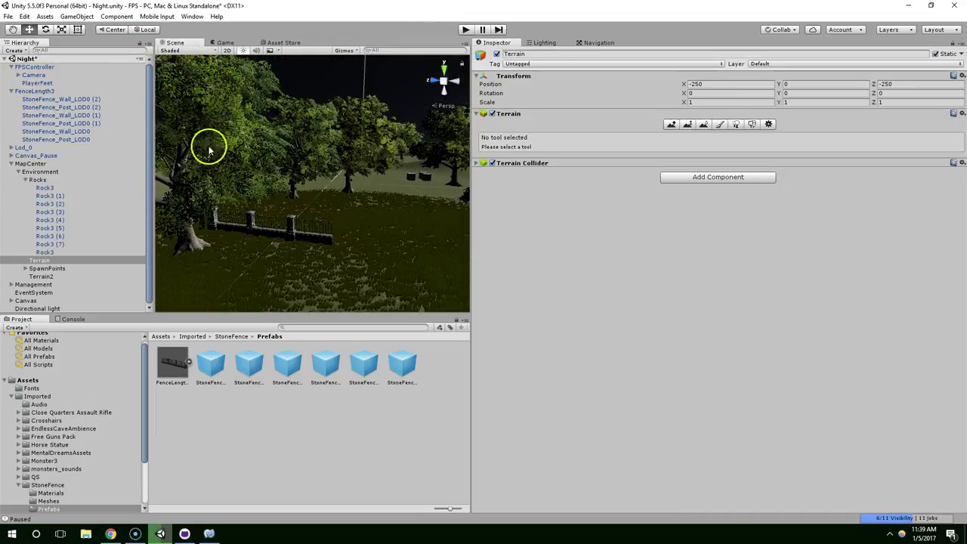
Select FenceLength3 and enlarge the Scene view by shrinking the Inspector, Hierarchy and Project areas
{"action": "left_click", "coordinate": [42, 91]}
{"action": "scroll", "coordinate": [274, 170], "scroll_direction": "down", "scroll_amount": 3}
{"action": "middle_click_drag", "start_coordinate": [294, 198], "coordinate": [388, 202]}
{"action": "right_click_drag", "start_coordinate": [387, 202], "coordinate": [418, 204]}
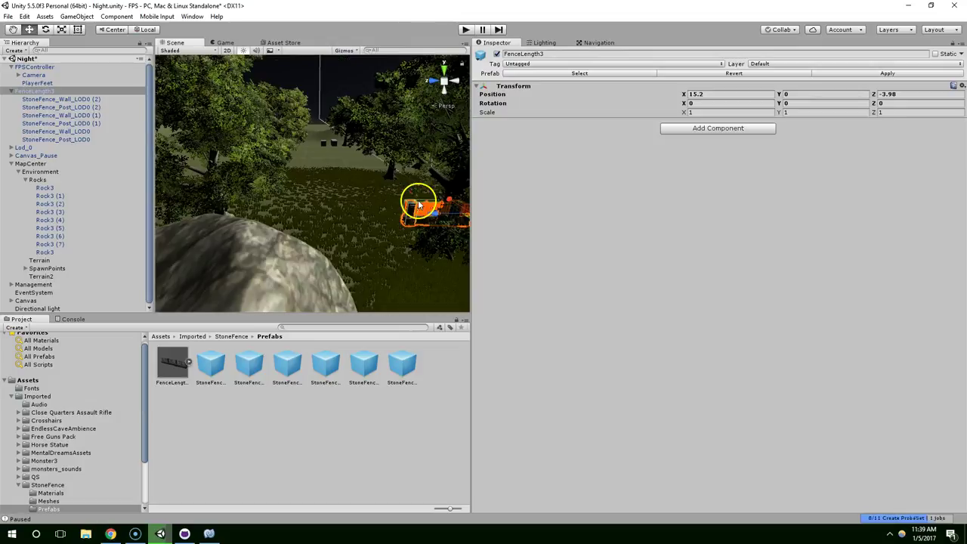
{"action": "left_click_drag", "start_coordinate": [393, 188], "coordinate": [360, 213], "text": "alt"}
{"action": "scroll", "coordinate": [360, 213], "scroll_direction": "down", "scroll_amount": 7}
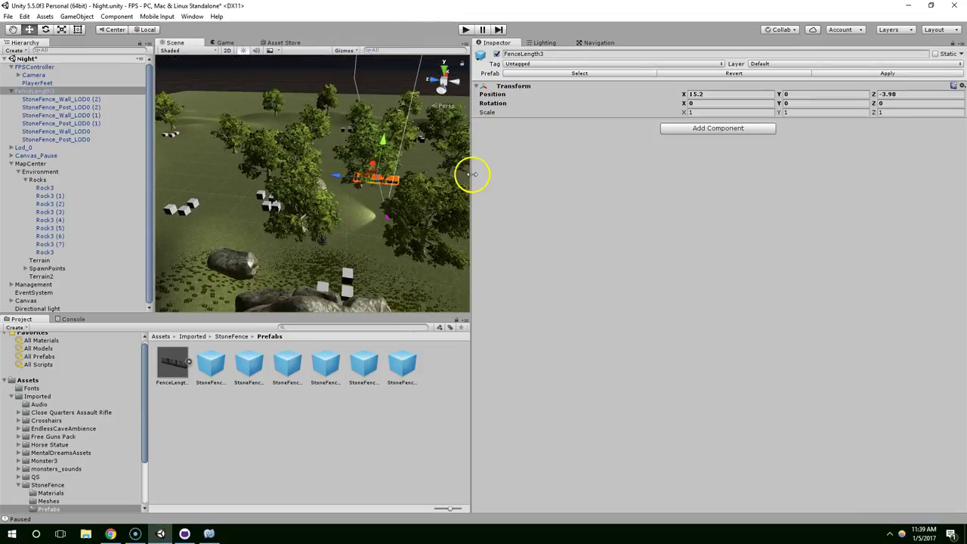
{"action": "left_click_drag", "start_coordinate": [472, 175], "coordinate": [778, 182]}
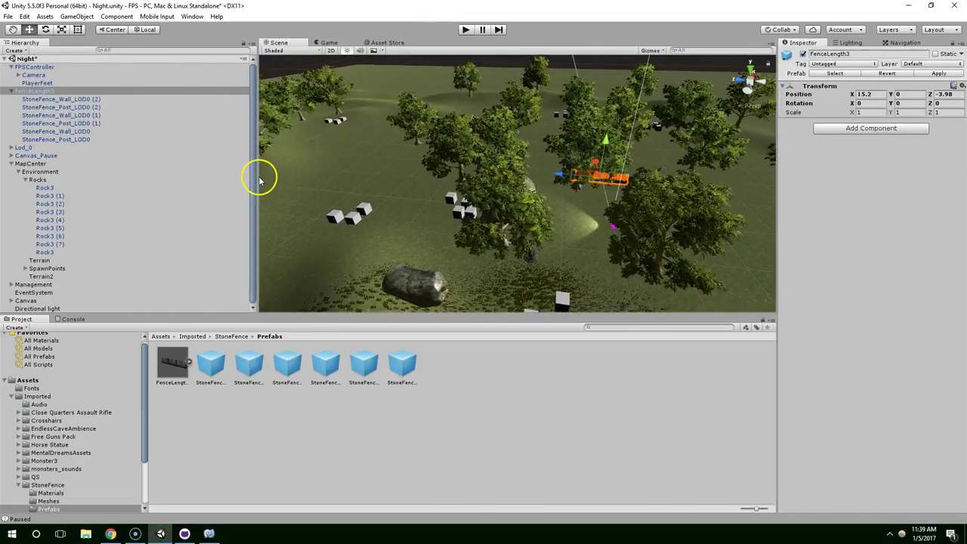
{"action": "left_click_drag", "start_coordinate": [256, 178], "coordinate": [132, 189]}
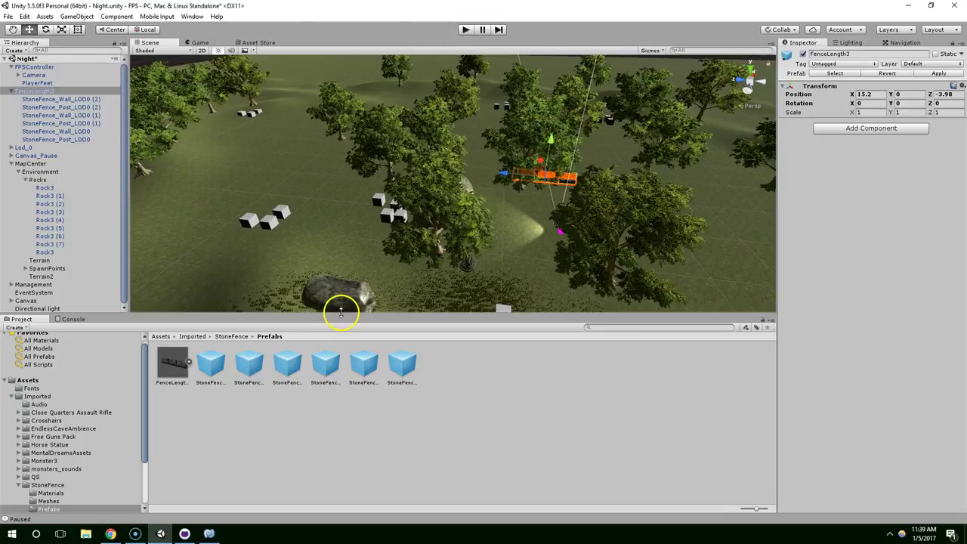
{"action": "left_click_drag", "start_coordinate": [341, 313], "coordinate": [318, 378]}
Move FenceLength3 along the X axis to 25.76, onto open ground between the trees
{"action": "scroll", "coordinate": [448, 358], "scroll_direction": "up", "scroll_amount": 3}
{"action": "left_click_drag", "start_coordinate": [613, 249], "coordinate": [352, 201], "text": "alt"}
{"action": "left_click", "coordinate": [405, 280]}
{"action": "left_click", "coordinate": [380, 293]}
{"action": "left_click_drag", "start_coordinate": [373, 294], "coordinate": [387, 262]}
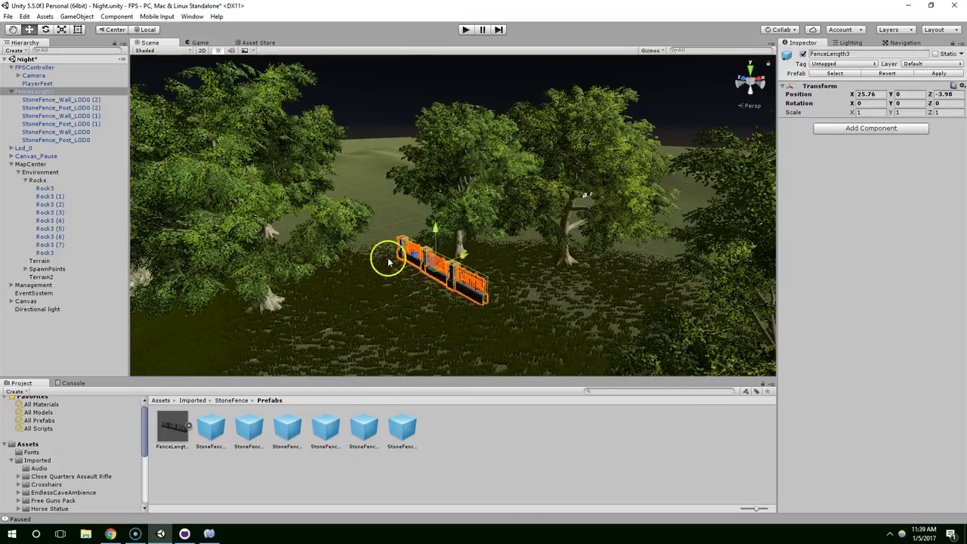
Try to extend the fence with a second FenceLength3 prefab at its end, and check how the sections join
{"action": "left_click_drag", "start_coordinate": [176, 435], "coordinate": [390, 250]}
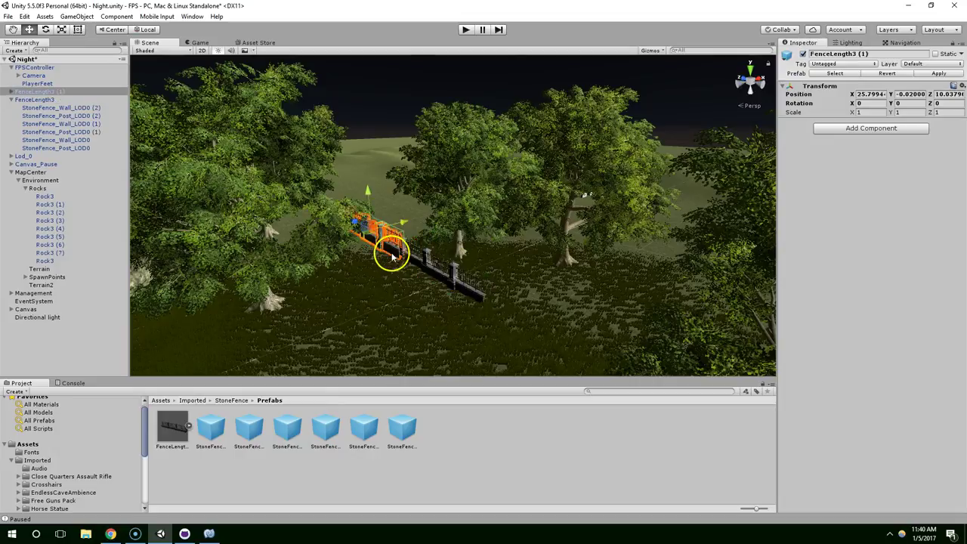
{"action": "scroll", "coordinate": [390, 250], "scroll_direction": "up", "scroll_amount": 5}
{"action": "scroll", "coordinate": [387, 226], "scroll_direction": "up", "scroll_amount": 1}
{"action": "middle_click_drag", "start_coordinate": [387, 227], "coordinate": [390, 195]}
{"action": "left_click_drag", "start_coordinate": [391, 195], "coordinate": [389, 192]}
{"action": "right_click_drag", "start_coordinate": [291, 208], "coordinate": [595, 197]}
{"action": "right_click_drag", "start_coordinate": [511, 190], "coordinate": [474, 140]}
{"action": "scroll", "coordinate": [492, 161], "scroll_direction": "down", "scroll_amount": 3}
{"action": "middle_click_drag", "start_coordinate": [475, 141], "coordinate": [451, 149]}
{"action": "left_click_drag", "start_coordinate": [519, 182], "coordinate": [505, 187]}
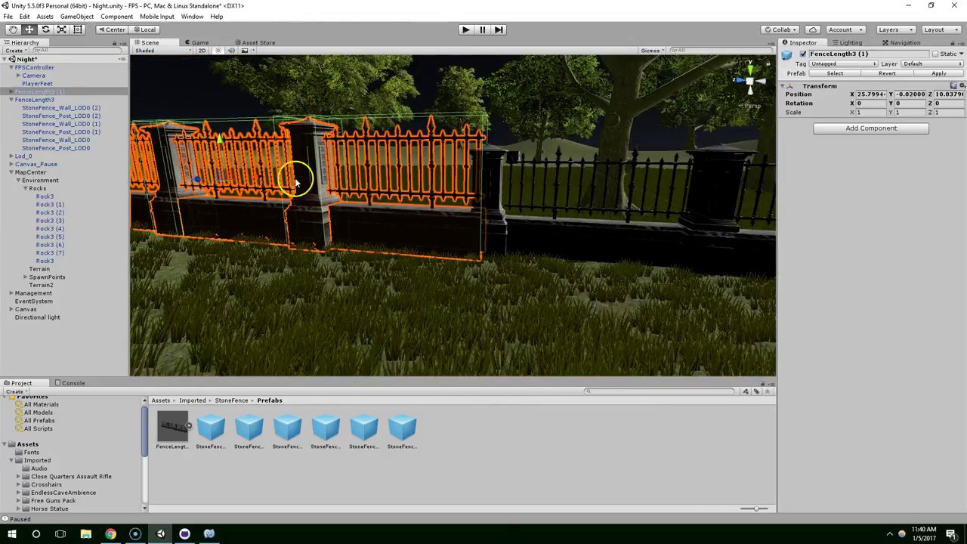
Delete FenceLength3 (1) and apply the original FenceLength3's changes to its prefab
{"action": "right_click", "coordinate": [49, 92]}
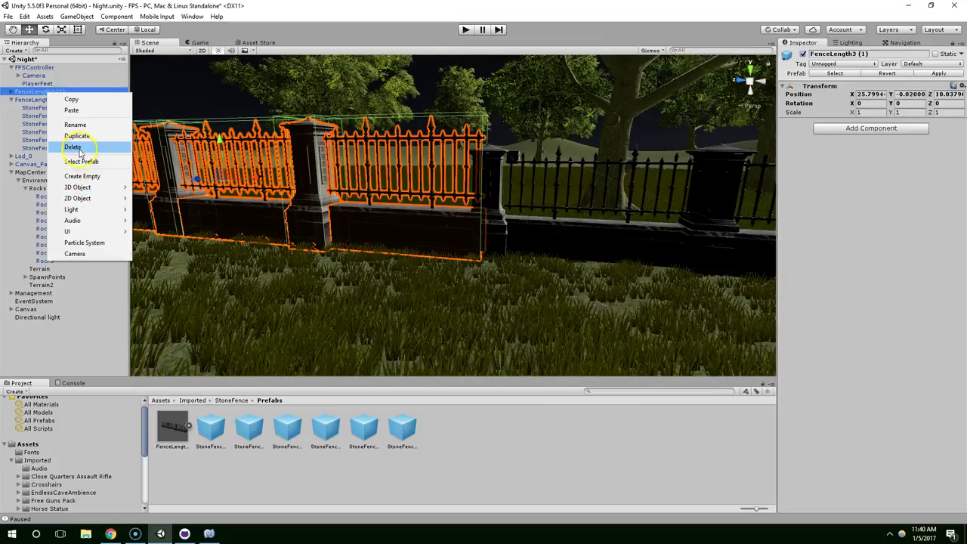
{"action": "left_click", "coordinate": [74, 147]}
{"action": "left_click", "coordinate": [471, 231]}
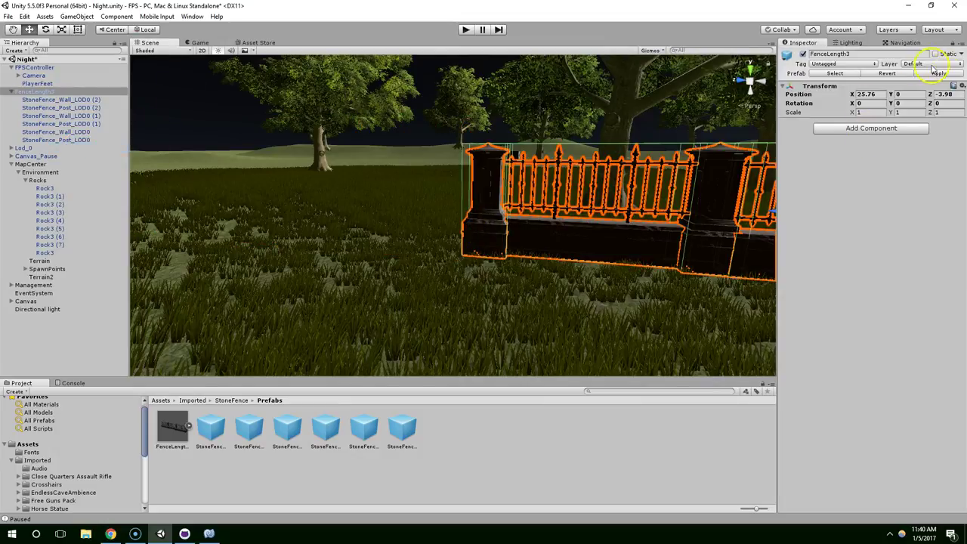
Place two more FenceLength3 prefabs end to end with the original section along the Z axis
{"action": "left_click_drag", "start_coordinate": [163, 440], "coordinate": [403, 256]}
{"action": "middle_click_drag", "start_coordinate": [403, 255], "coordinate": [527, 278]}
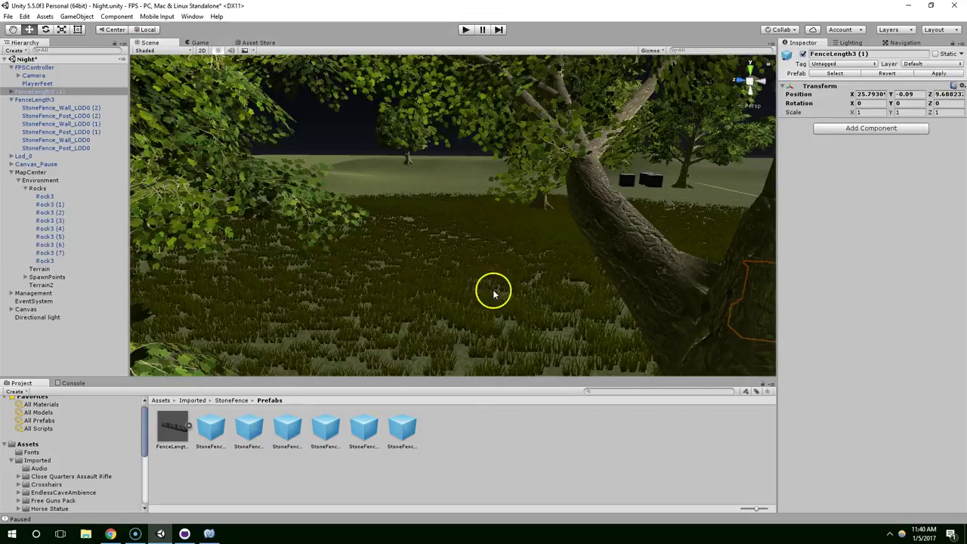
{"action": "left_click_drag", "start_coordinate": [493, 295], "coordinate": [412, 278], "text": "alt"}
{"action": "left_click_drag", "start_coordinate": [172, 427], "coordinate": [489, 274]}
{"action": "left_click_drag", "start_coordinate": [489, 274], "coordinate": [348, 340], "text": "alt"}
{"action": "left_click_drag", "start_coordinate": [190, 426], "coordinate": [451, 280]}
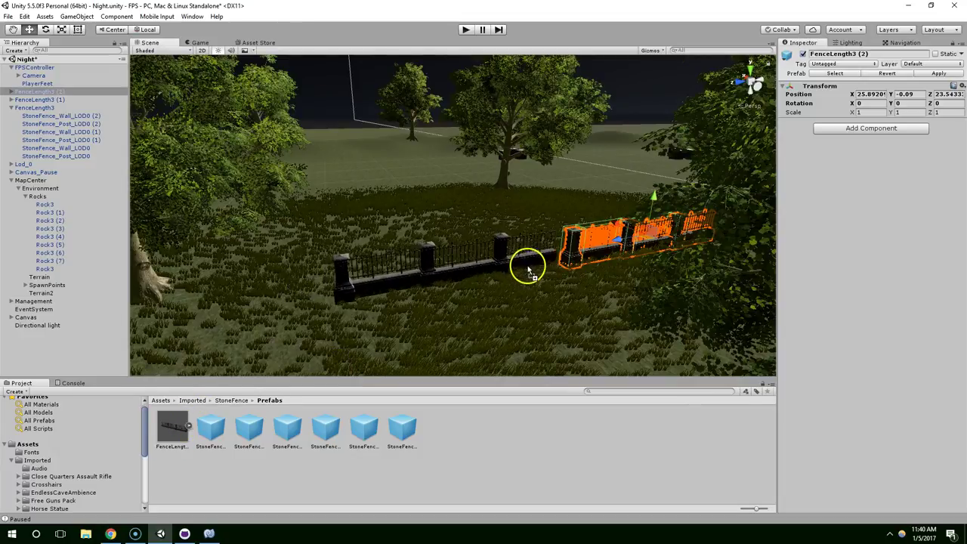
{"action": "left_click_drag", "start_coordinate": [541, 274], "coordinate": [540, 274]}
Continue the fence line with three more FenceLength3 prefabs, placing the last one at about Z 64.75
{"action": "left_click_drag", "start_coordinate": [541, 273], "coordinate": [461, 185], "text": "alt"}
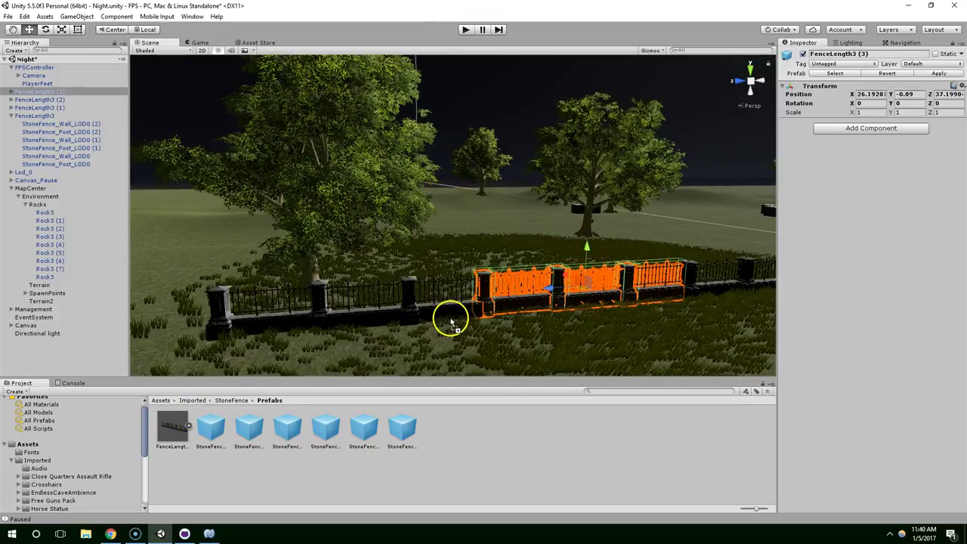
{"action": "mouse_move", "coordinate": [446, 321]}
{"action": "middle_mouse_down"}
{"action": "mouse_move", "coordinate": [537, 267]}
{"action": "mouse_move", "coordinate": [451, 272]}
{"action": "mouse_move", "coordinate": [446, 318]}
{"action": "middle_mouse_up"}
{"action": "left_click_drag", "start_coordinate": [198, 423], "coordinate": [552, 235]}
{"action": "right_click_drag", "start_coordinate": [445, 229], "coordinate": [651, 250]}
Select all six FenceLength3 sections and move them together along X, bringing the original section to X 84.9
{"action": "right_click_drag", "start_coordinate": [242, 108], "coordinate": [383, 188]}
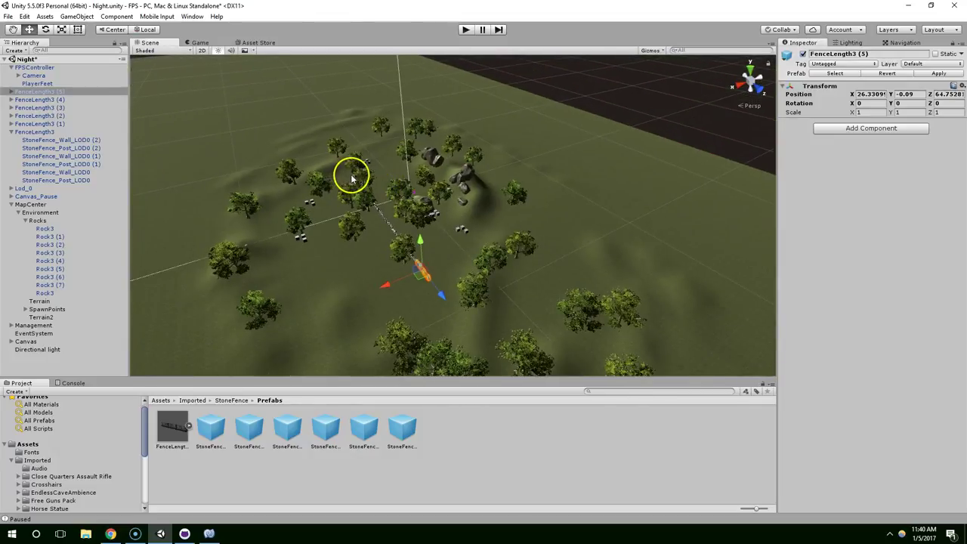
{"action": "left_click", "coordinate": [32, 132], "text": "shift"}
{"action": "left_click_drag", "start_coordinate": [404, 238], "coordinate": [395, 244]}
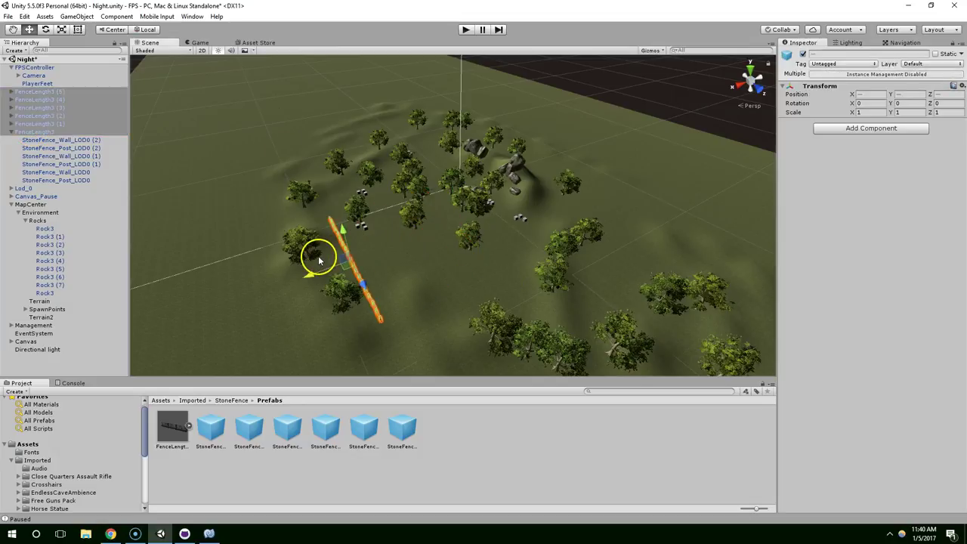
Try to extend the fence with another FenceLength3 prefab at about Z 79, and undo the placement
{"action": "right_click_drag", "start_coordinate": [317, 265], "coordinate": [440, 194]}
{"action": "middle_click_drag", "start_coordinate": [440, 194], "coordinate": [386, 155]}
{"action": "right_click_drag", "start_coordinate": [385, 155], "coordinate": [434, 253]}
{"action": "right_click_drag", "start_coordinate": [164, 195], "coordinate": [378, 199]}
{"action": "left_click", "coordinate": [19, 133]}
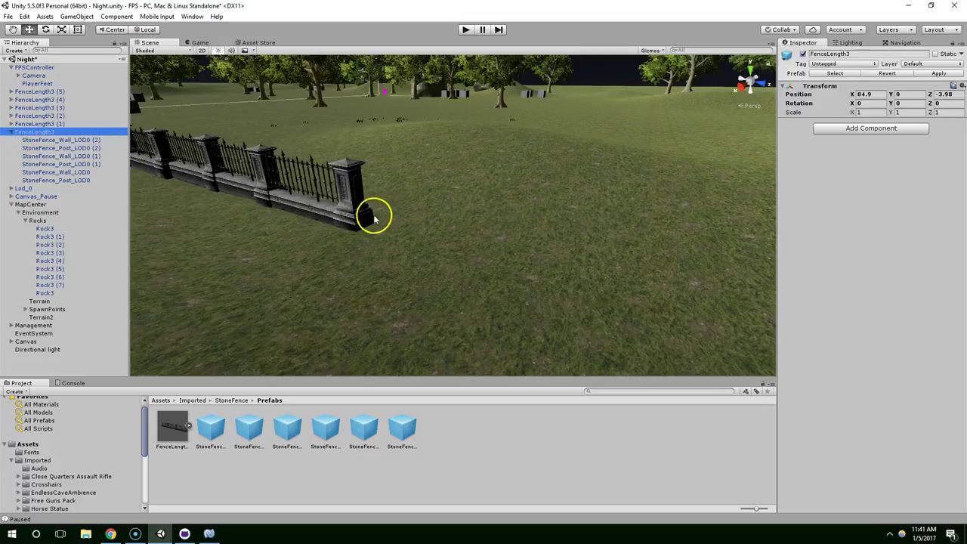
{"action": "left_click_drag", "start_coordinate": [387, 283], "coordinate": [411, 257]}
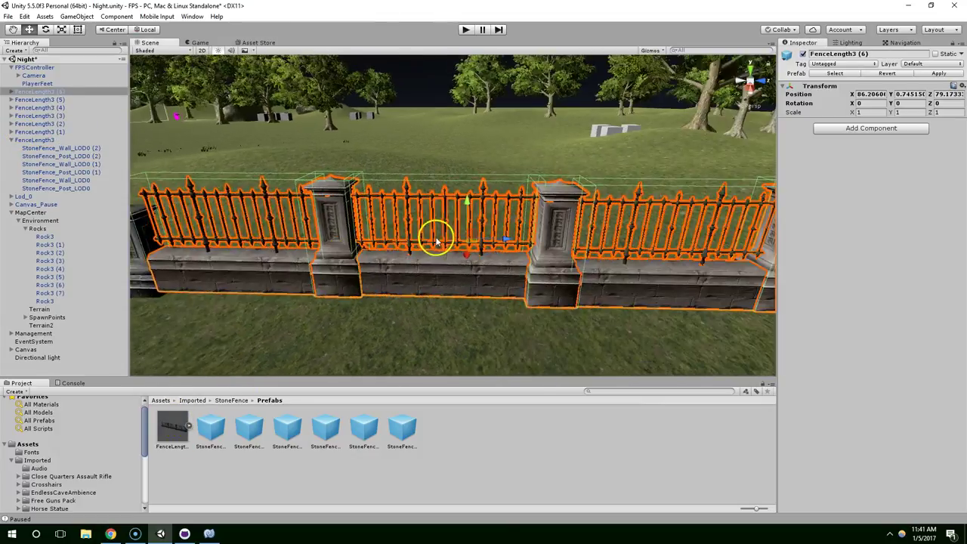
{"action": "middle_click_drag", "start_coordinate": [436, 241], "coordinate": [489, 244]}
{"action": "right_click_drag", "start_coordinate": [490, 244], "coordinate": [533, 228]}
{"action": "middle_click_drag", "start_coordinate": [533, 229], "coordinate": [423, 261]}
{"action": "key", "text": "ctrl+z"}
Place another FenceLength3 prefab at the fence line's far end, at about X 85.57, Y -0.14, Z 78.51
{"action": "middle_click_drag", "start_coordinate": [318, 346], "coordinate": [337, 334]}
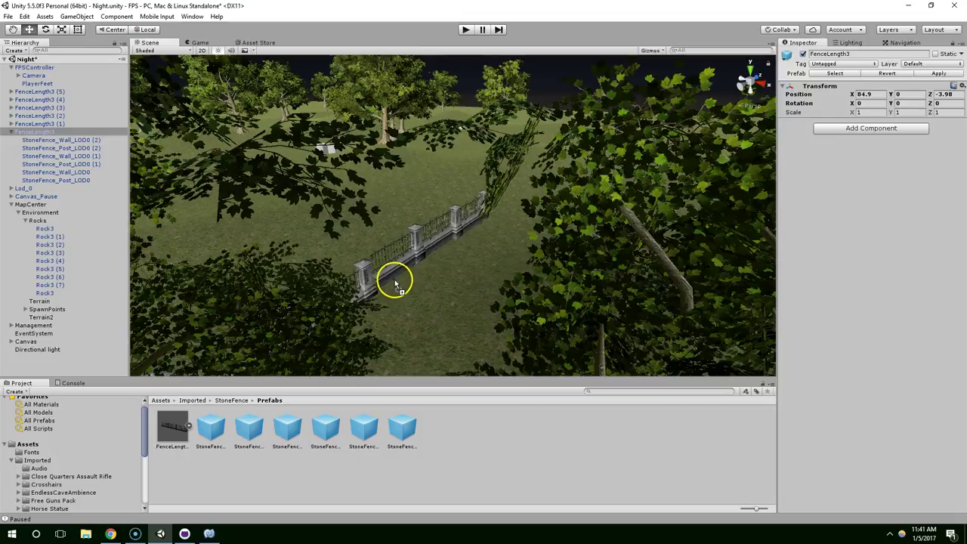
{"action": "left_click_drag", "start_coordinate": [394, 281], "coordinate": [396, 281]}
{"action": "right_click_drag", "start_coordinate": [408, 280], "coordinate": [573, 238]}
{"action": "key", "text": "w"}
{"action": "key", "text": "f"}
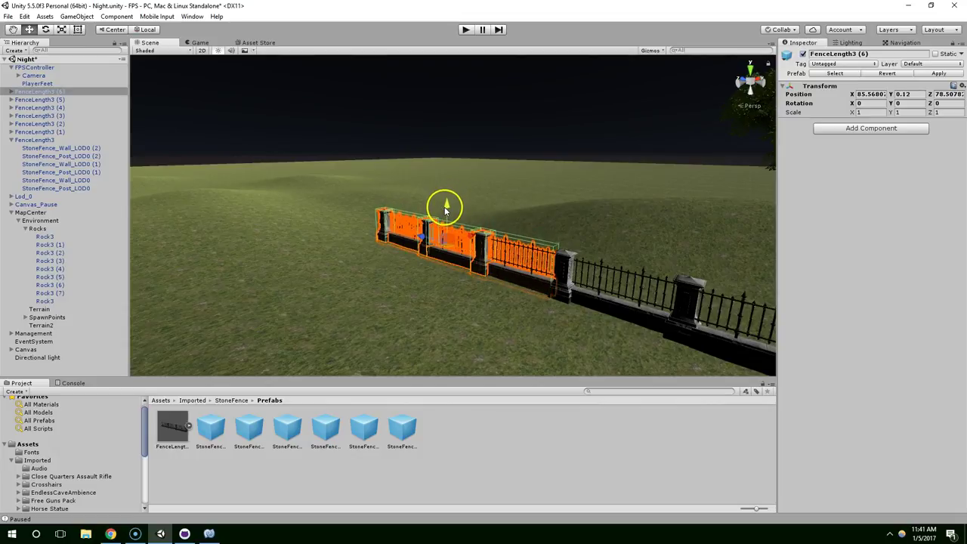
{"action": "right_click_drag", "start_coordinate": [472, 207], "coordinate": [198, 374]}
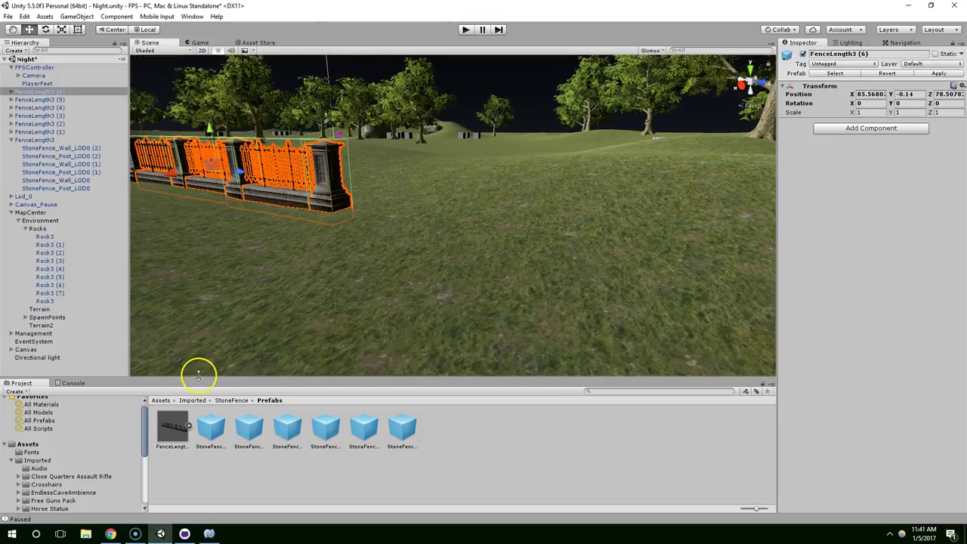
Add one more FenceLength3 prefab near the fence's far end and set its Y rotation to 270
{"action": "left_click_drag", "start_coordinate": [179, 435], "coordinate": [383, 176]}
{"action": "right_click_drag", "start_coordinate": [384, 176], "coordinate": [419, 158]}
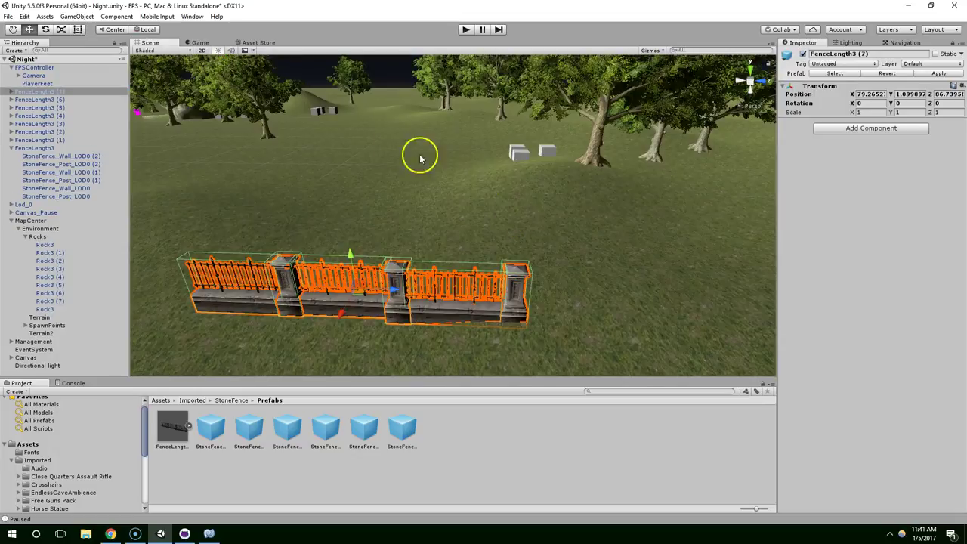
{"action": "middle_click_drag", "start_coordinate": [363, 181], "coordinate": [396, 146]}
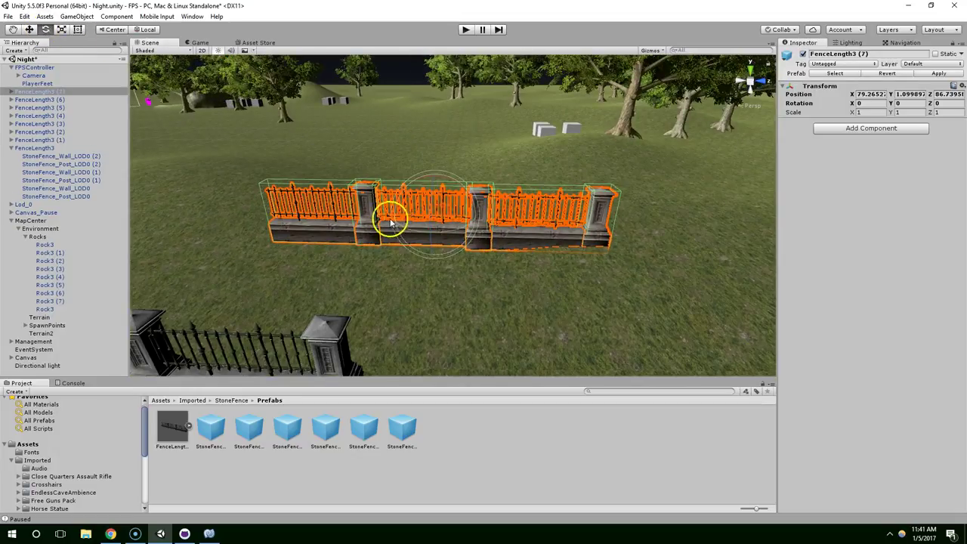
{"action": "left_click_drag", "start_coordinate": [409, 230], "coordinate": [630, 232]}
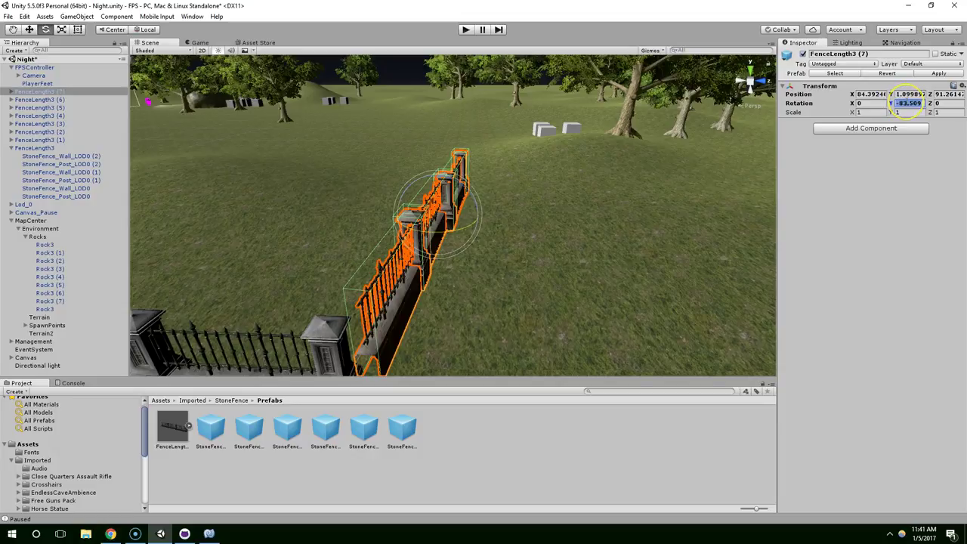
{"action": "type", "text": "270"}
Move the rotated fence section to X 83.65, Y -0.21, Z 90.19 so it forms a corner with the straight fence line
{"action": "key", "text": "s"}
{"action": "right_click_drag", "start_coordinate": [605, 128], "coordinate": [449, 146]}
{"action": "key", "text": "d"}
{"action": "key", "text": "w"}
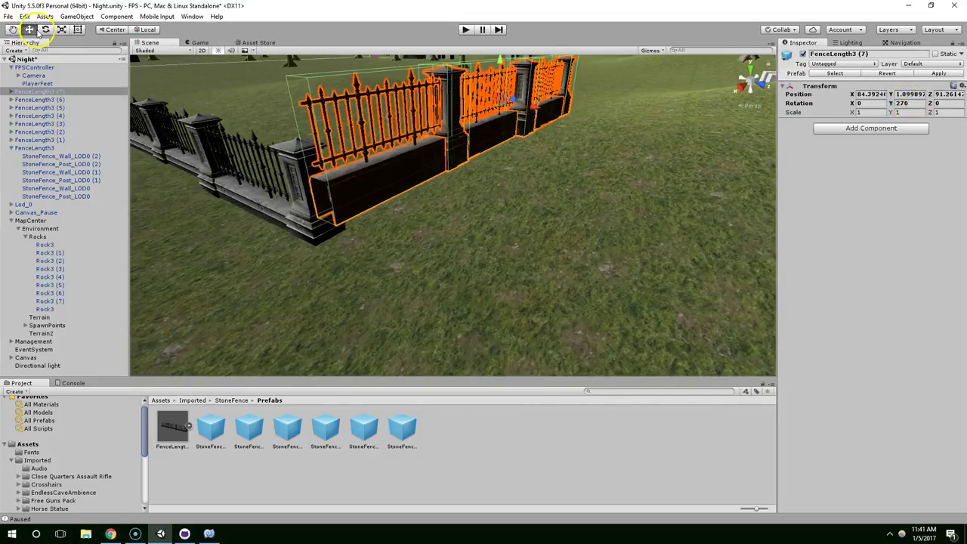
{"action": "left_click_drag", "start_coordinate": [501, 68], "coordinate": [486, 99]}
{"action": "right_click_drag", "start_coordinate": [486, 99], "coordinate": [491, 151]}
{"action": "scroll", "coordinate": [523, 167], "scroll_direction": "down", "scroll_amount": 10}
{"action": "left_click_drag", "start_coordinate": [415, 158], "coordinate": [482, 220]}
{"action": "scroll", "coordinate": [453, 207], "scroll_direction": "down", "scroll_amount": 5}
{"action": "left_click_drag", "start_coordinate": [591, 225], "coordinate": [479, 234]}
{"action": "key", "text": "ctrl+z"}
{"action": "left_click_drag", "start_coordinate": [656, 186], "coordinate": [738, 231]}
{"action": "left_click_drag", "start_coordinate": [584, 217], "coordinate": [261, 259]}
Set up tree placement on the Terrain with the broadleaf tree and a brush size of 17
{"action": "right_click_drag", "start_coordinate": [476, 281], "coordinate": [564, 250]}
{"action": "left_click", "coordinate": [614, 210]}
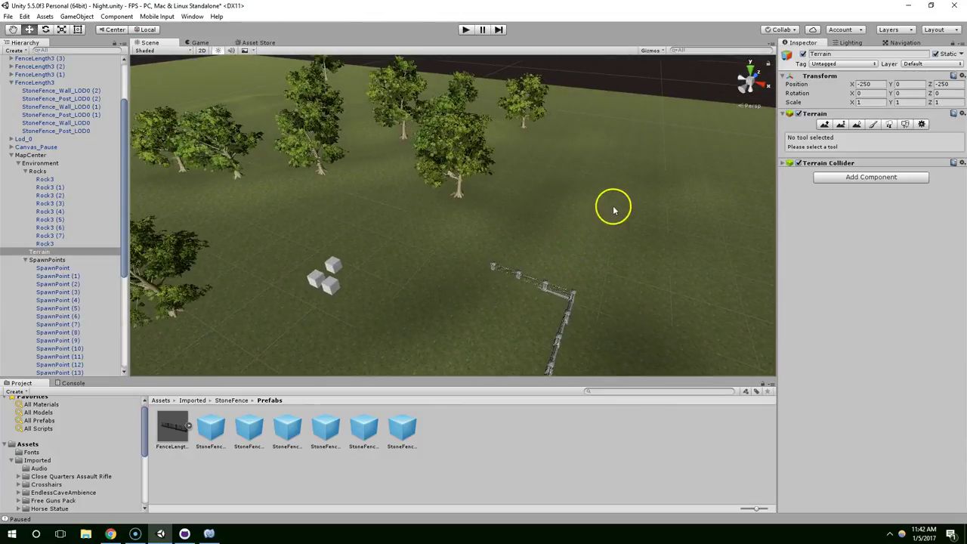
{"action": "scroll", "coordinate": [756, 147], "scroll_direction": "down", "scroll_amount": 5}
{"action": "left_click", "coordinate": [888, 123]}
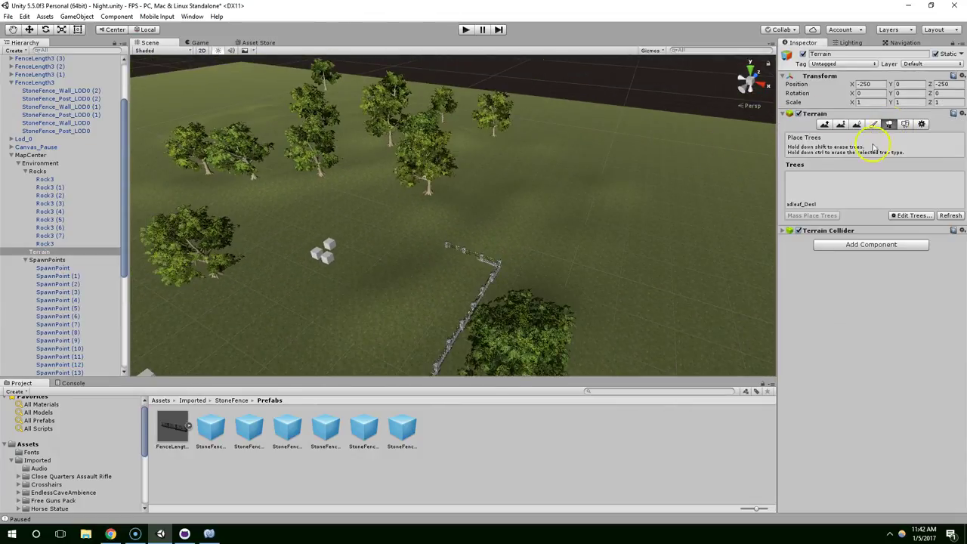
{"action": "scroll", "coordinate": [622, 179], "scroll_direction": "down", "scroll_amount": 3}
{"action": "left_click", "coordinate": [801, 185]}
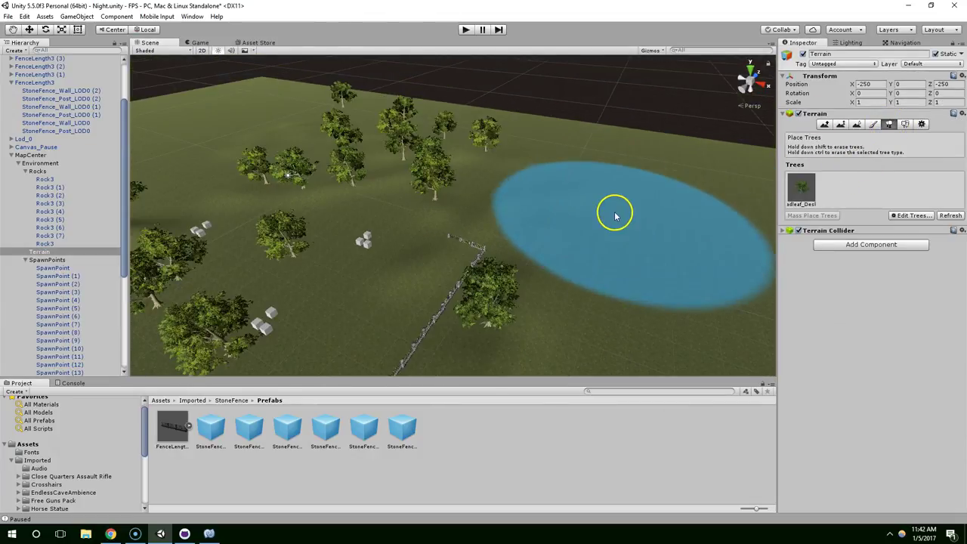
{"action": "scroll", "coordinate": [600, 198], "scroll_direction": "up", "scroll_amount": 3}
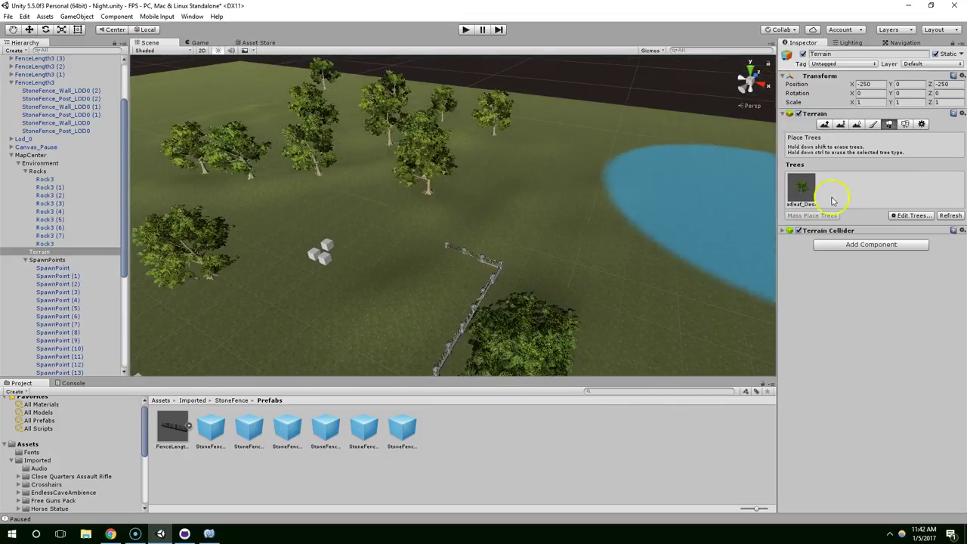
{"action": "left_click", "coordinate": [804, 190]}
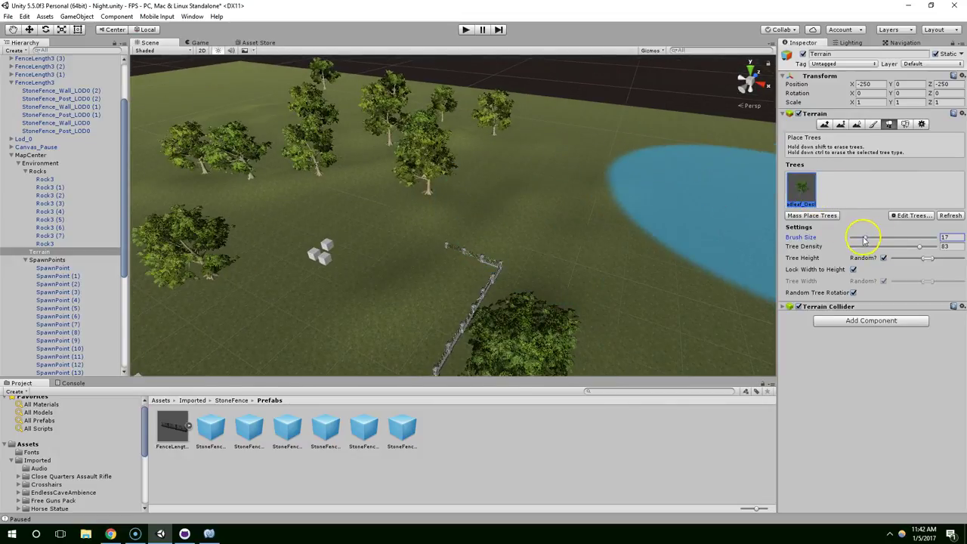
Scatter broadleaf trees beyond the fence and across the outer terrain, reducing the tree density to 15
{"action": "left_click", "coordinate": [624, 195]}
{"action": "left_click", "coordinate": [649, 129]}
{"action": "mouse_move", "coordinate": [845, 246]}
{"action": "left_mouse_down"}
{"action": "mouse_move", "coordinate": [874, 250]}
{"action": "mouse_move", "coordinate": [863, 250]}
{"action": "left_mouse_up"}
{"action": "scroll", "coordinate": [720, 242], "scroll_direction": "down", "scroll_amount": 2}
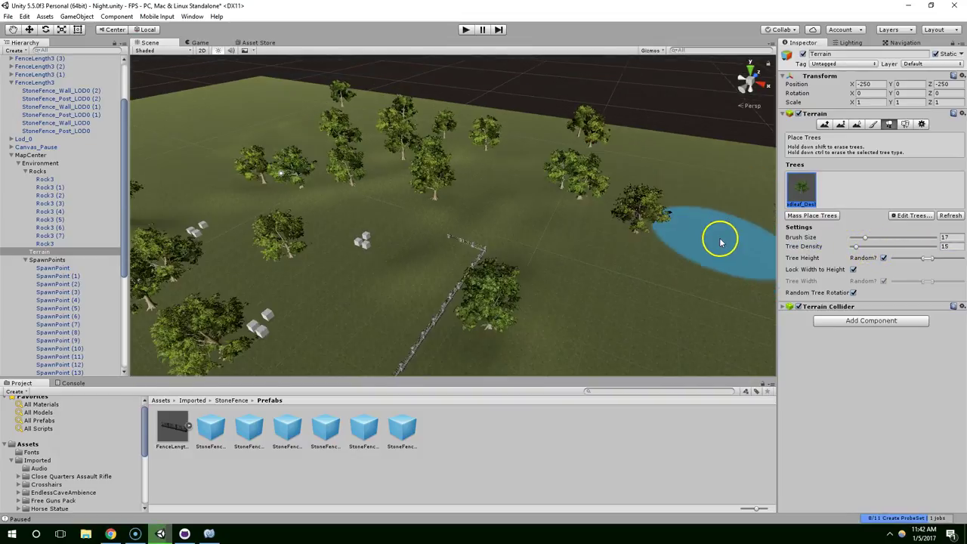
{"action": "scroll", "coordinate": [714, 237], "scroll_direction": "down", "scroll_amount": 4}
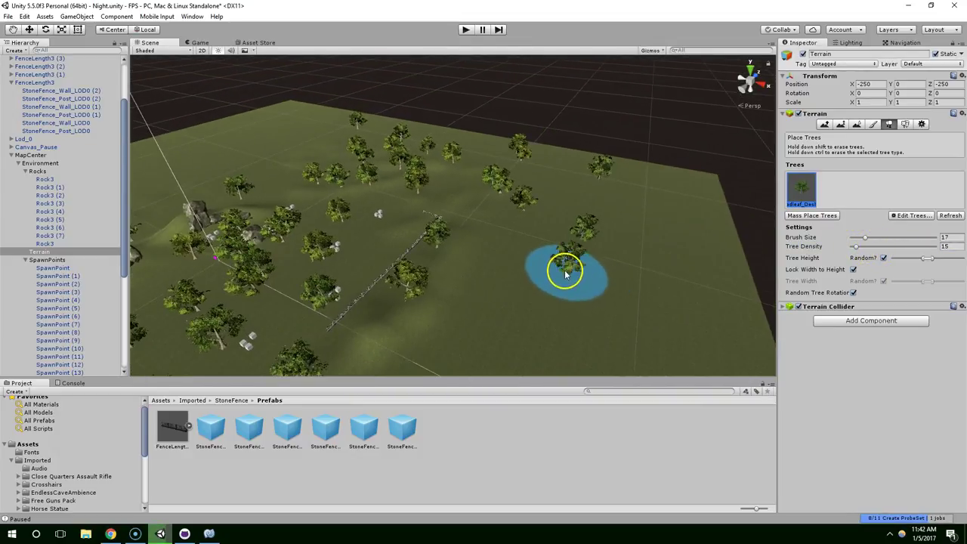
{"action": "scroll", "coordinate": [566, 274], "scroll_direction": "down", "scroll_amount": 3}
{"action": "middle_click_drag", "start_coordinate": [587, 319], "coordinate": [574, 273]}
{"action": "left_click", "coordinate": [454, 291]}
{"action": "left_click", "coordinate": [307, 162]}
{"action": "left_click", "coordinate": [252, 195]}
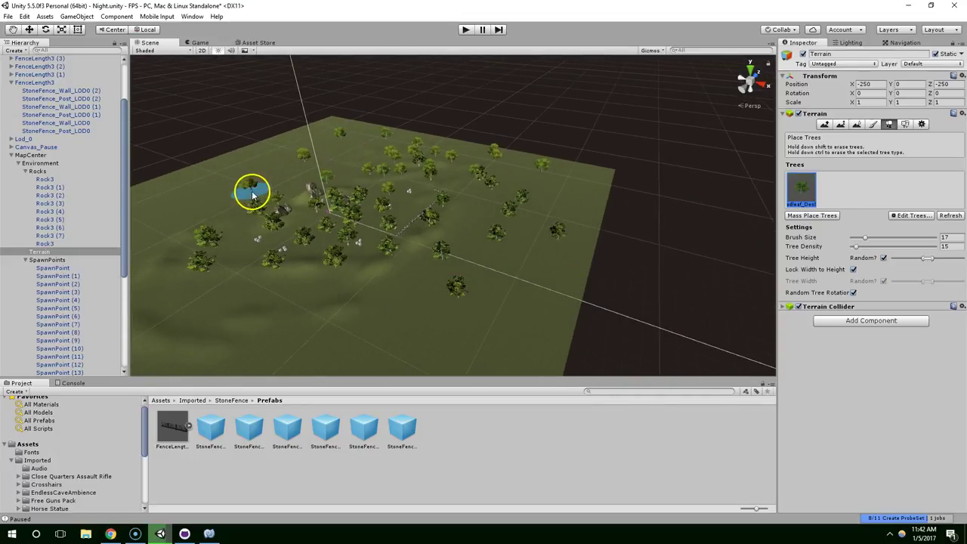
Raise hills along the terrain's edge beyond the fence with brush size 59 and opacity 23
{"action": "left_click", "coordinate": [825, 124]}
{"action": "mouse_move", "coordinate": [593, 243]}
{"action": "left_mouse_down"}
{"action": "mouse_move", "coordinate": [579, 242]}
{"action": "mouse_move", "coordinate": [596, 209]}
{"action": "mouse_move", "coordinate": [549, 345]}
{"action": "mouse_move", "coordinate": [571, 291]}
{"action": "left_mouse_up"}
{"action": "right_click_drag", "start_coordinate": [616, 254], "coordinate": [827, 215]}
{"action": "mouse_move", "coordinate": [504, 219]}
{"action": "left_mouse_down"}
{"action": "mouse_move", "coordinate": [475, 277]}
{"action": "mouse_move", "coordinate": [473, 227]}
{"action": "mouse_move", "coordinate": [408, 183]}
{"action": "mouse_move", "coordinate": [361, 192]}
{"action": "mouse_move", "coordinate": [404, 190]}
{"action": "mouse_move", "coordinate": [381, 197]}
{"action": "left_mouse_up"}
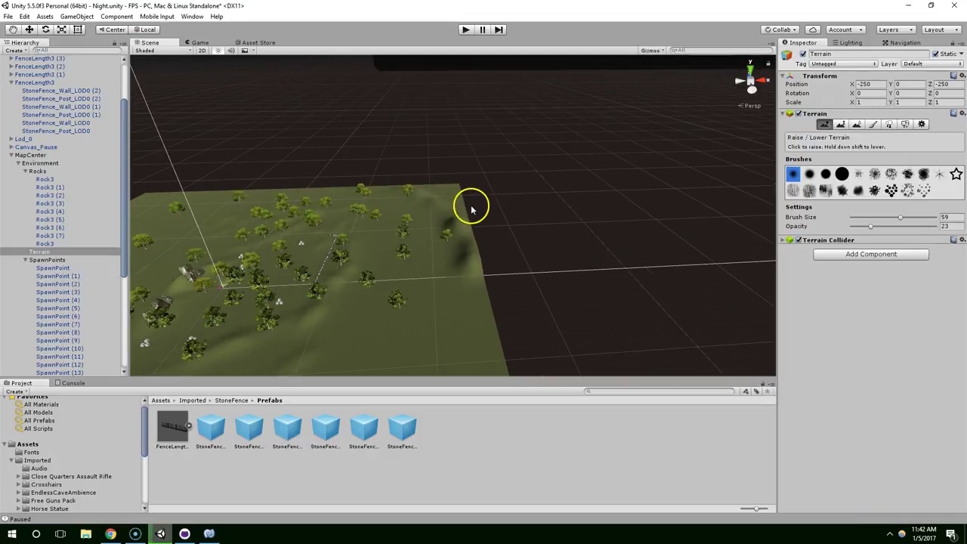
{"action": "middle_click_drag", "start_coordinate": [469, 209], "coordinate": [467, 204]}
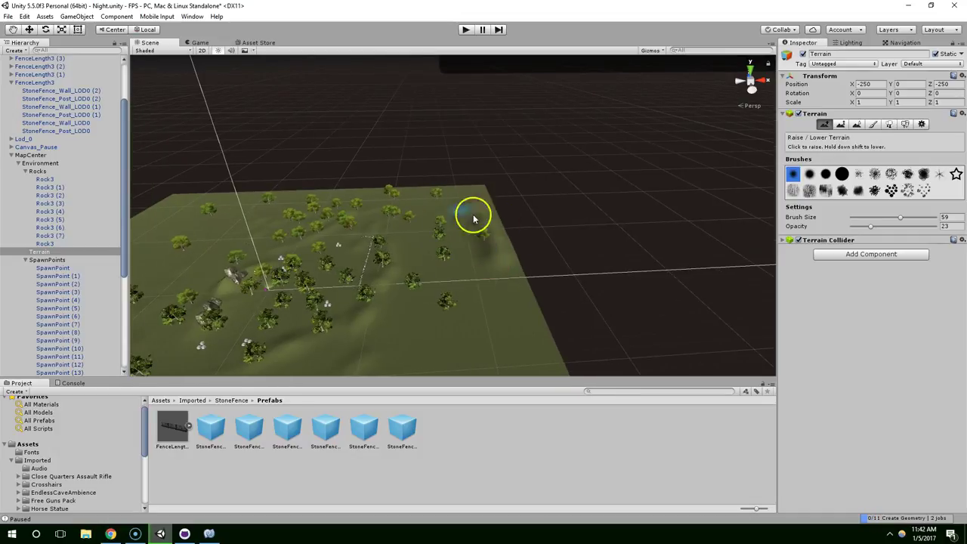
{"action": "left_click_drag", "start_coordinate": [477, 226], "coordinate": [499, 287]}
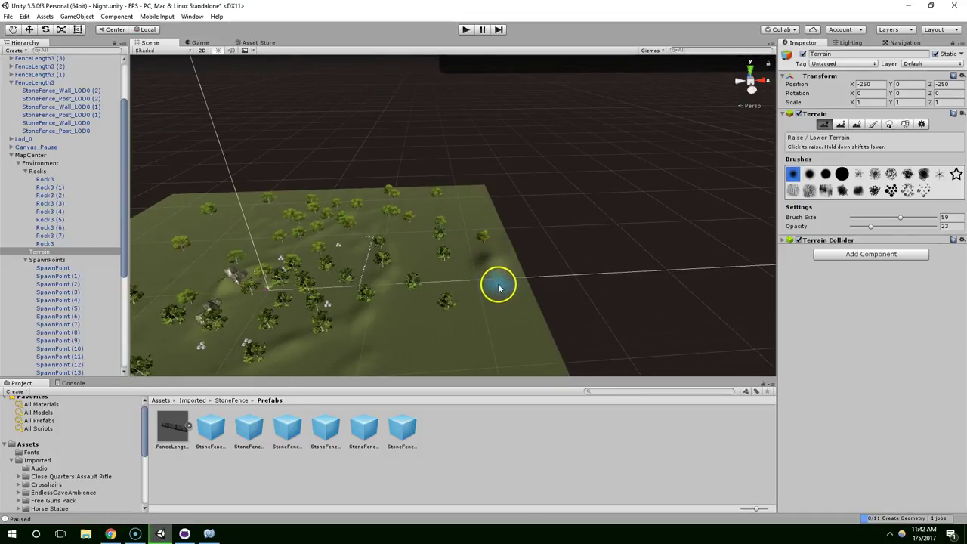
{"action": "left_click_drag", "start_coordinate": [493, 253], "coordinate": [481, 212]}
Raise more hills along the terrain's remaining outer edge and around the area behind the fence
{"action": "mouse_move", "coordinate": [482, 211]}
{"action": "right_mouse_down"}
{"action": "mouse_move", "coordinate": [602, 253]}
{"action": "mouse_move", "coordinate": [712, 173]}
{"action": "mouse_move", "coordinate": [580, 195]}
{"action": "mouse_move", "coordinate": [566, 186]}
{"action": "mouse_move", "coordinate": [609, 138]}
{"action": "mouse_move", "coordinate": [451, 239]}
{"action": "mouse_move", "coordinate": [574, 201]}
{"action": "mouse_move", "coordinate": [650, 159]}
{"action": "mouse_move", "coordinate": [658, 142]}
{"action": "mouse_move", "coordinate": [471, 250]}
{"action": "right_mouse_up"}
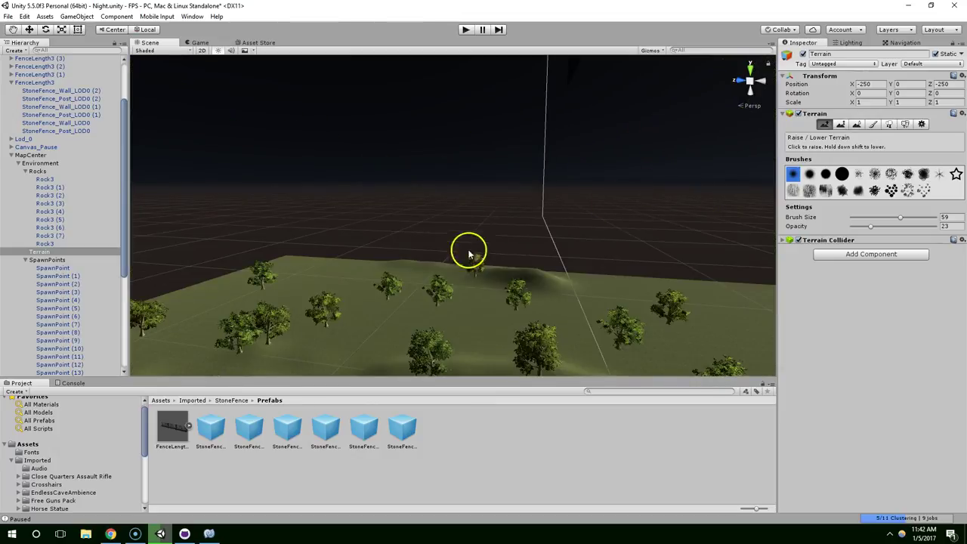
{"action": "right_click_drag", "start_coordinate": [378, 268], "coordinate": [474, 222]}
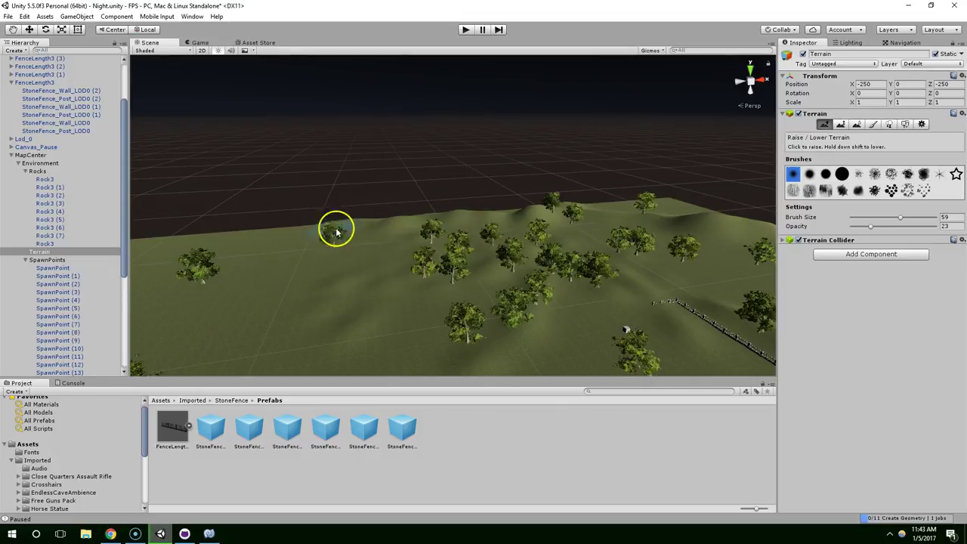
{"action": "right_click_drag", "start_coordinate": [133, 262], "coordinate": [226, 291]}
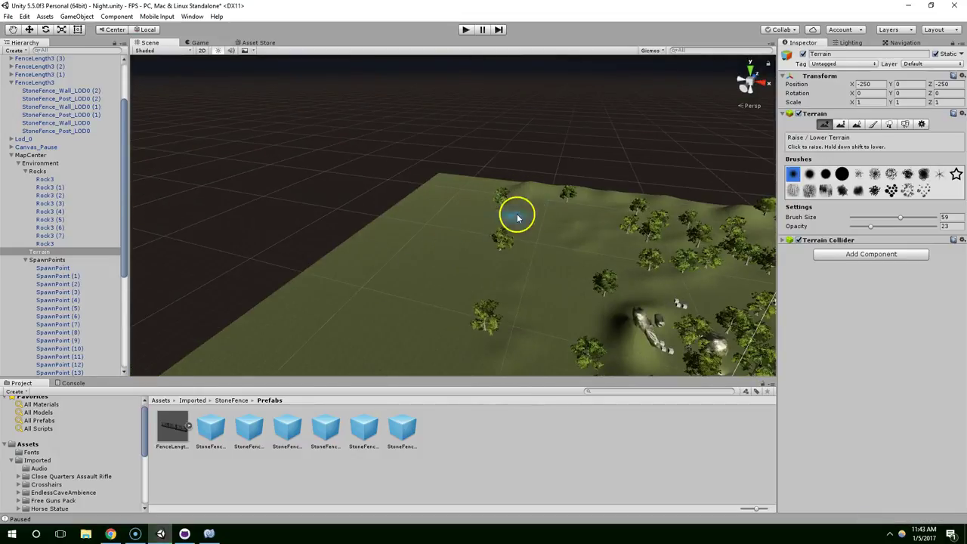
{"action": "right_click_drag", "start_coordinate": [479, 193], "coordinate": [488, 226]}
{"action": "right_click_drag", "start_coordinate": [382, 234], "coordinate": [632, 262]}
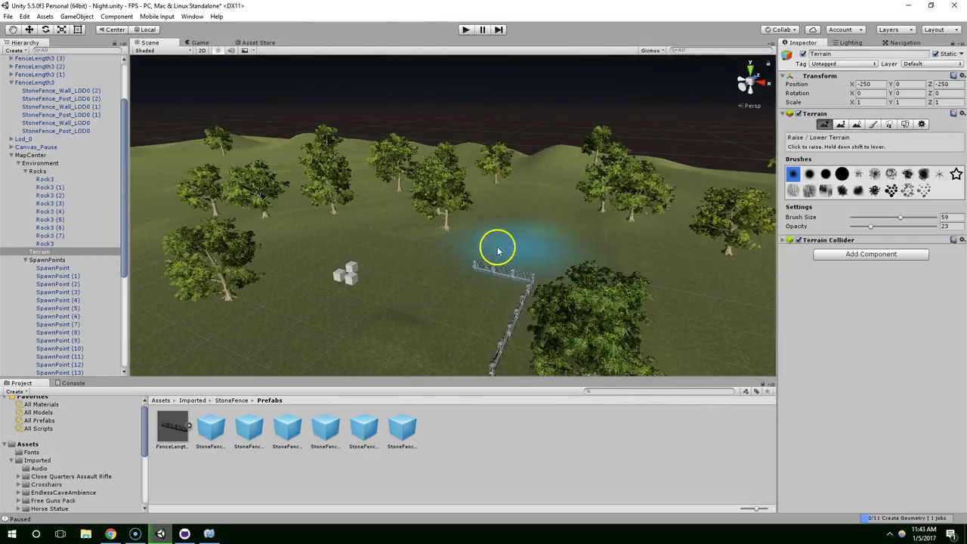
{"action": "right_click_drag", "start_coordinate": [526, 272], "coordinate": [570, 220]}
{"action": "mouse_move", "coordinate": [570, 219]}
{"action": "left_mouse_down"}
{"action": "mouse_move", "coordinate": [609, 233]}
{"action": "mouse_move", "coordinate": [626, 263]}
{"action": "mouse_move", "coordinate": [667, 248]}
{"action": "left_mouse_up"}
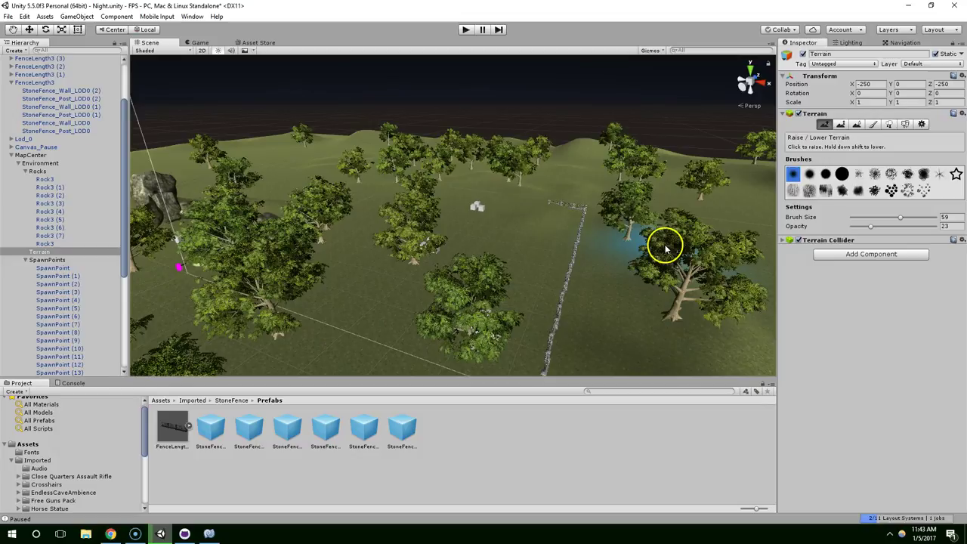
Collapse the Rocks, SpawnPoints and original FenceLength3 groups in the scene hierarchy
{"action": "scroll", "coordinate": [648, 241], "scroll_direction": "up", "scroll_amount": 3}
{"action": "scroll", "coordinate": [654, 166], "scroll_direction": "up", "scroll_amount": 5}
{"action": "scroll", "coordinate": [657, 166], "scroll_direction": "down", "scroll_amount": 2}
{"action": "middle_click_drag", "start_coordinate": [656, 166], "coordinate": [638, 168]}
{"action": "scroll", "coordinate": [620, 185], "scroll_direction": "down", "scroll_amount": 5}
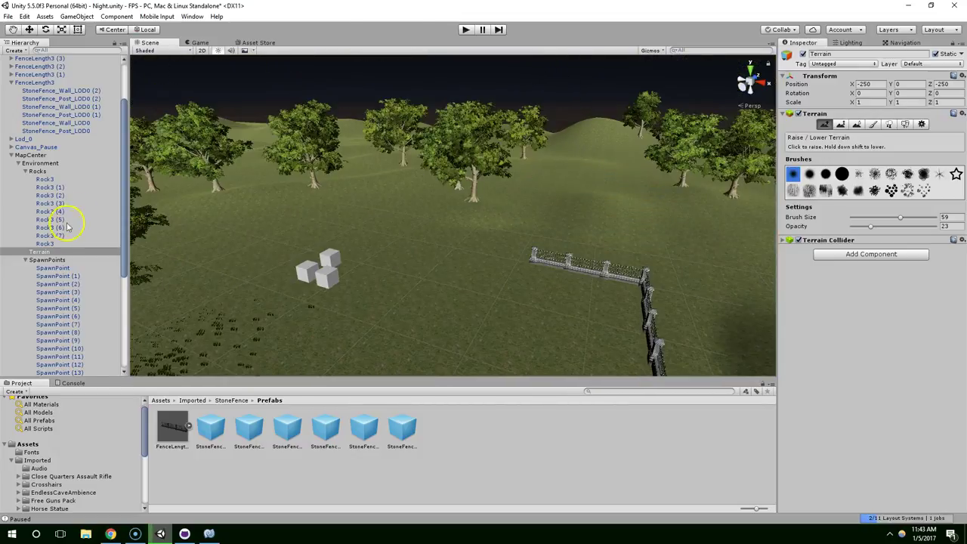
{"action": "left_click", "coordinate": [25, 171]}
{"action": "left_click", "coordinate": [25, 188]}
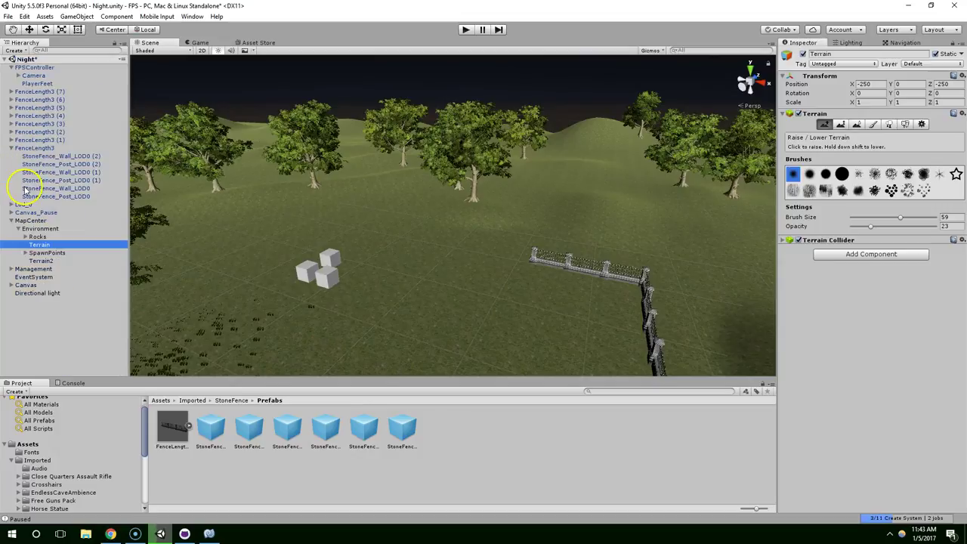
{"action": "left_click", "coordinate": [11, 148]}
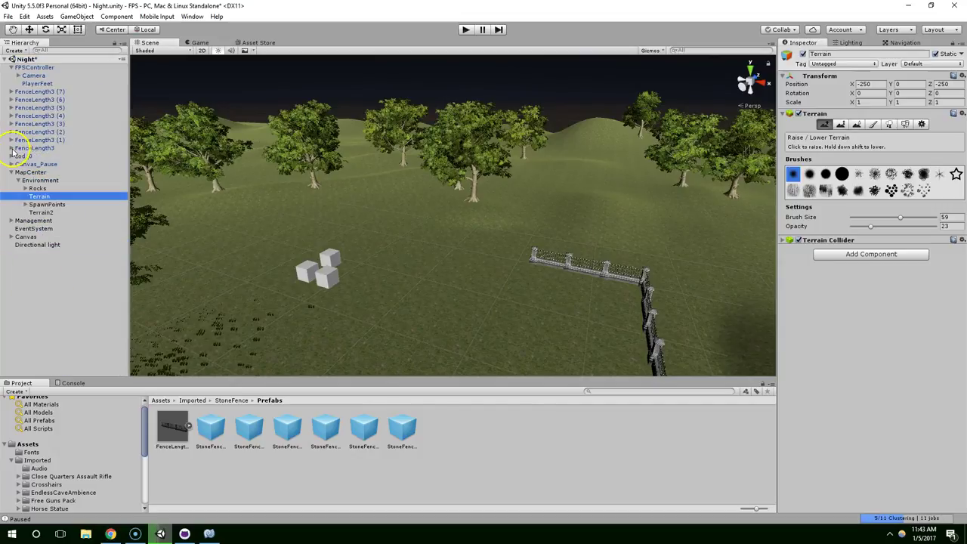
Select the seven straight-line sections from FenceLength3 (6) to FenceLength3 and create an empty GameObject under the original FenceLength3
{"action": "left_click", "coordinate": [34, 91]}
{"action": "key", "text": "f"}
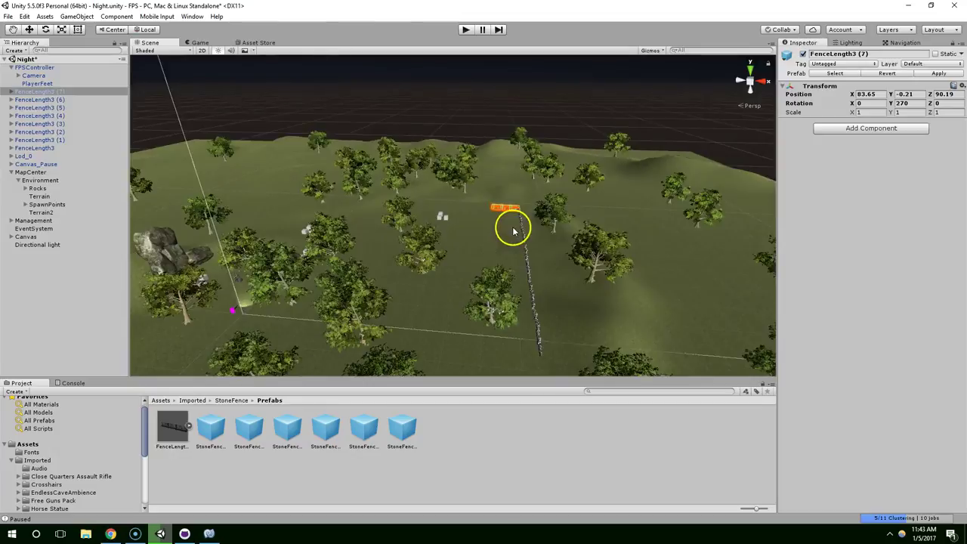
{"action": "right_click_drag", "start_coordinate": [512, 231], "coordinate": [602, 238]}
{"action": "left_click", "coordinate": [441, 259]}
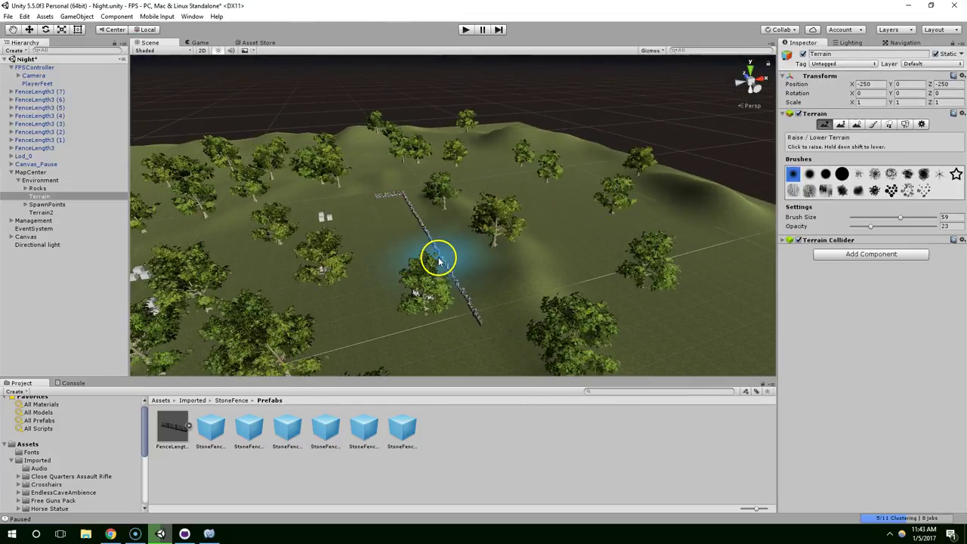
{"action": "scroll", "coordinate": [389, 219], "scroll_direction": "up", "scroll_amount": 3}
{"action": "left_click", "coordinate": [54, 99]}
{"action": "mouse_move", "coordinate": [433, 213]}
{"action": "middle_mouse_down"}
{"action": "mouse_move", "coordinate": [444, 210]}
{"action": "mouse_move", "coordinate": [440, 198]}
{"action": "middle_mouse_up"}
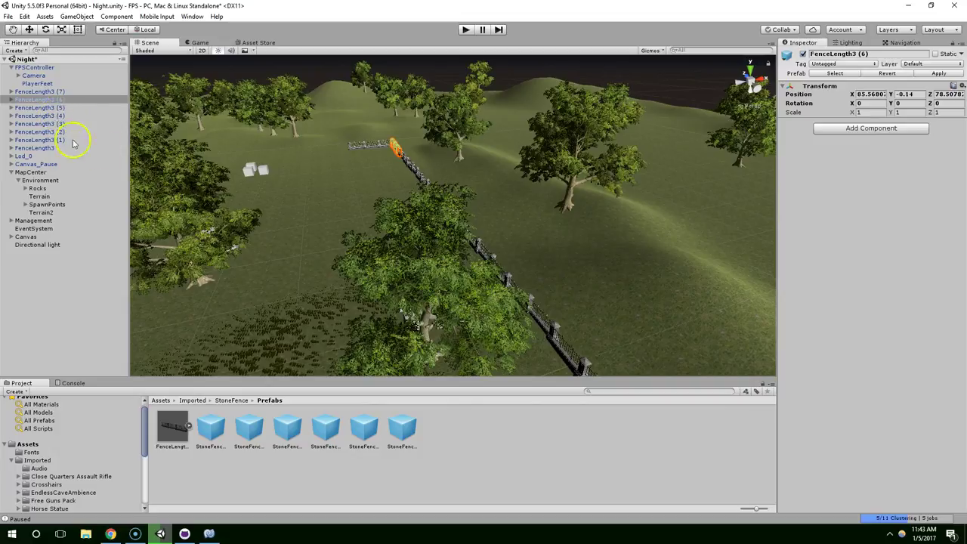
{"action": "left_click", "coordinate": [59, 140], "text": "shift"}
{"action": "left_click", "coordinate": [51, 148], "text": "shift"}
{"action": "scroll", "coordinate": [379, 232], "scroll_direction": "down", "scroll_amount": 3}
{"action": "left_click_drag", "start_coordinate": [379, 232], "coordinate": [455, 251], "text": "alt"}
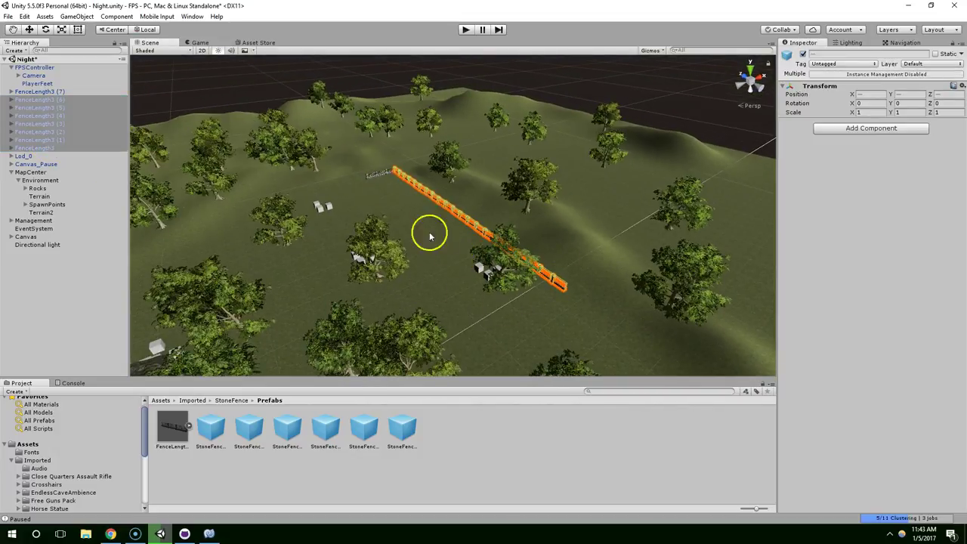
{"action": "scroll", "coordinate": [429, 237], "scroll_direction": "down", "scroll_amount": 4}
{"action": "scroll", "coordinate": [521, 237], "scroll_direction": "up", "scroll_amount": 6}
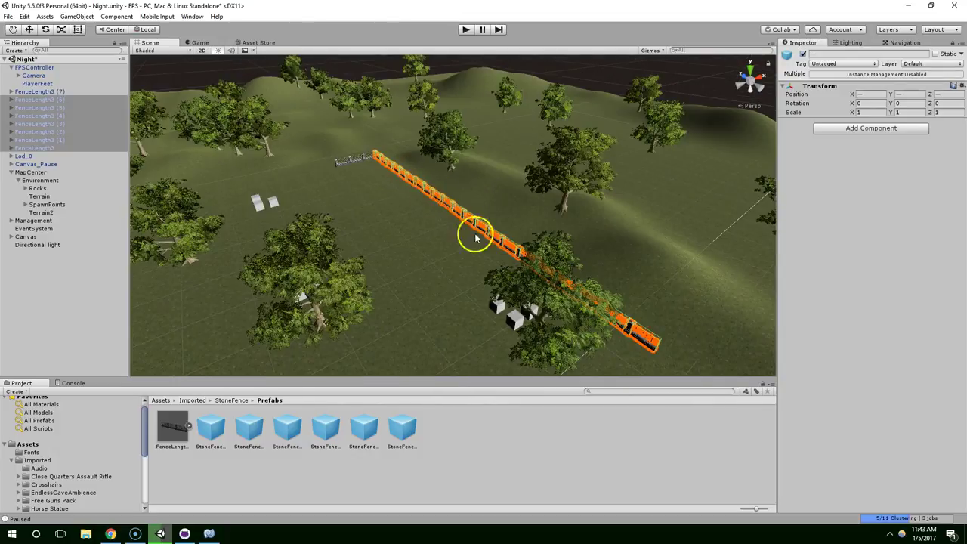
{"action": "right_click", "coordinate": [40, 102]}
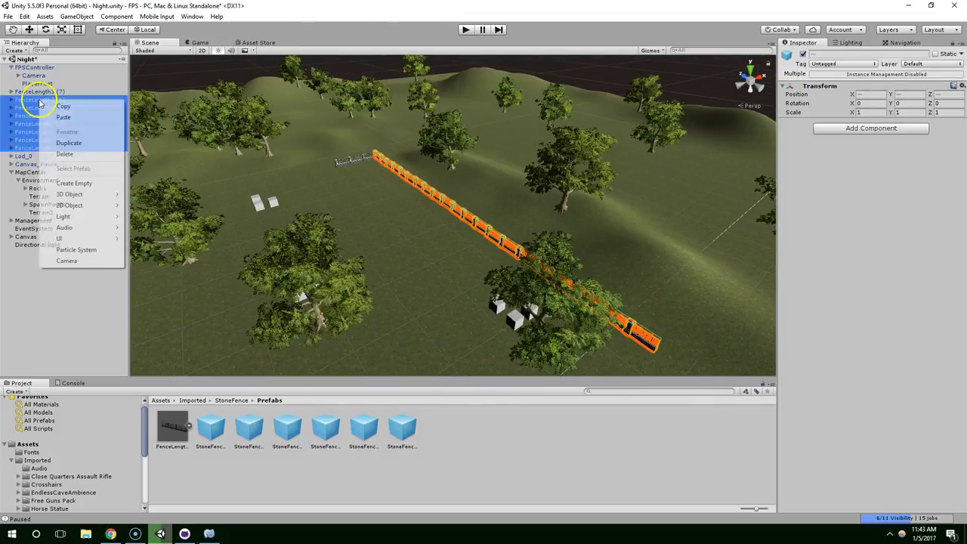
{"action": "left_click", "coordinate": [68, 181]}
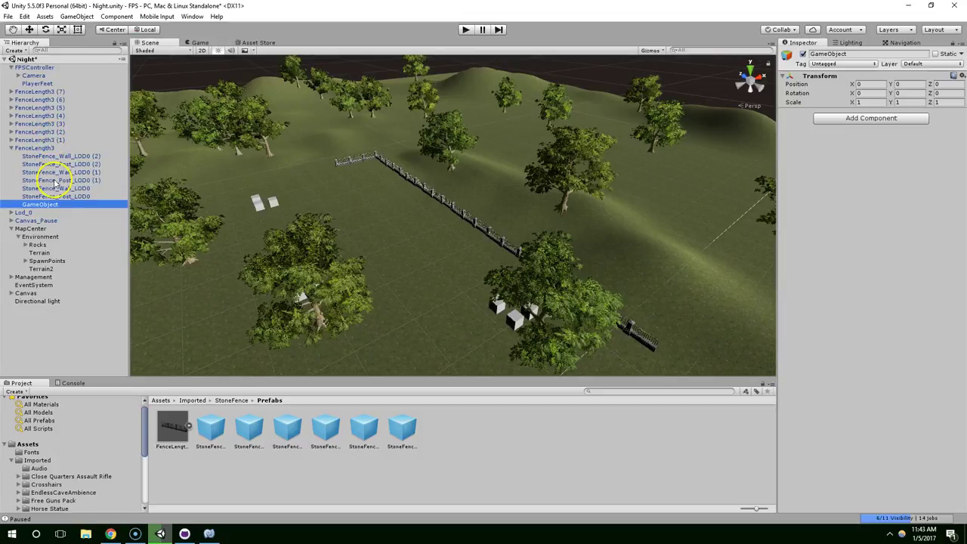
{"action": "left_click_drag", "start_coordinate": [30, 89], "coordinate": [31, 88]}
{"action": "scroll", "coordinate": [426, 205], "scroll_direction": "down", "scroll_amount": 5}
{"action": "right_click_drag", "start_coordinate": [391, 242], "coordinate": [545, 233]}
{"action": "key", "text": "ctrl+z"}
{"action": "left_click", "coordinate": [37, 101]}
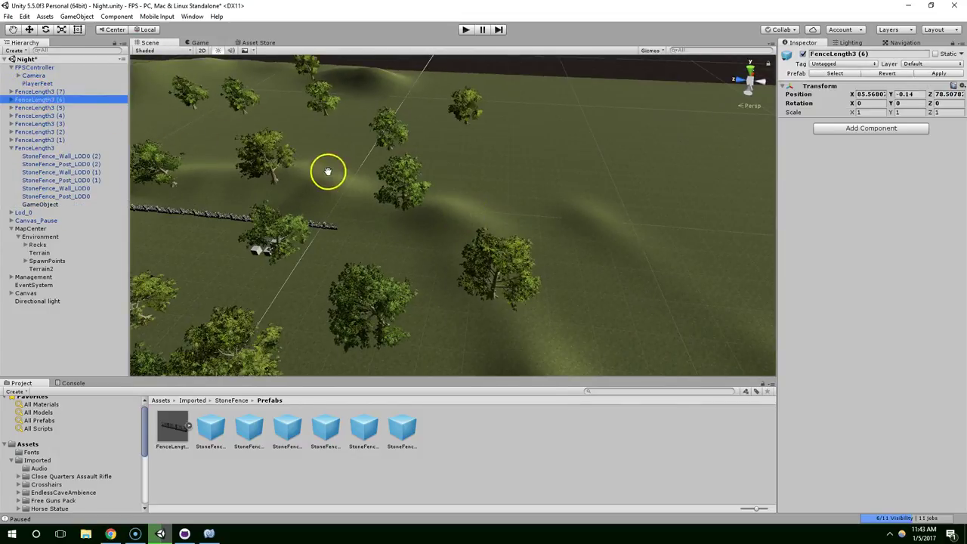
{"action": "scroll", "coordinate": [329, 171], "scroll_direction": "down", "scroll_amount": 5}
{"action": "right_click", "coordinate": [38, 101]}
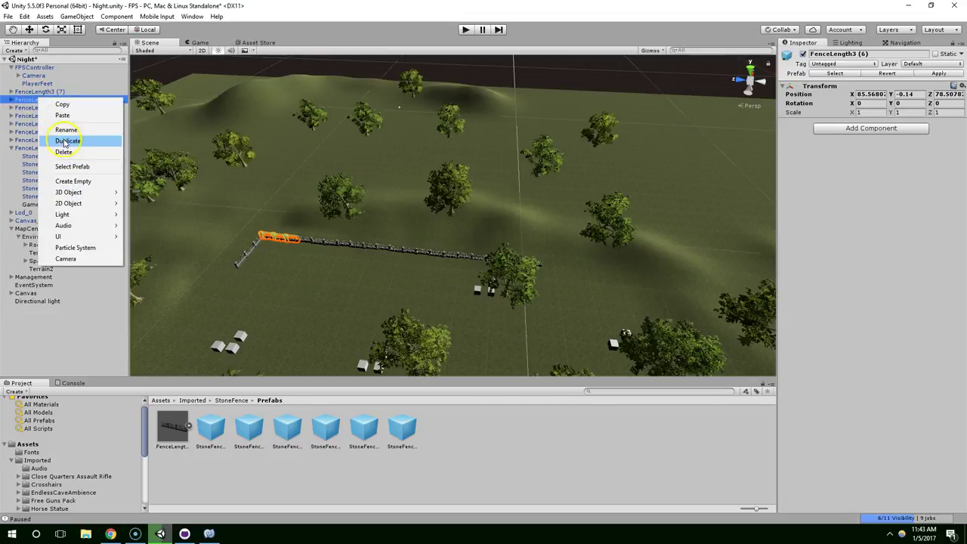
{"action": "left_click", "coordinate": [68, 179]}
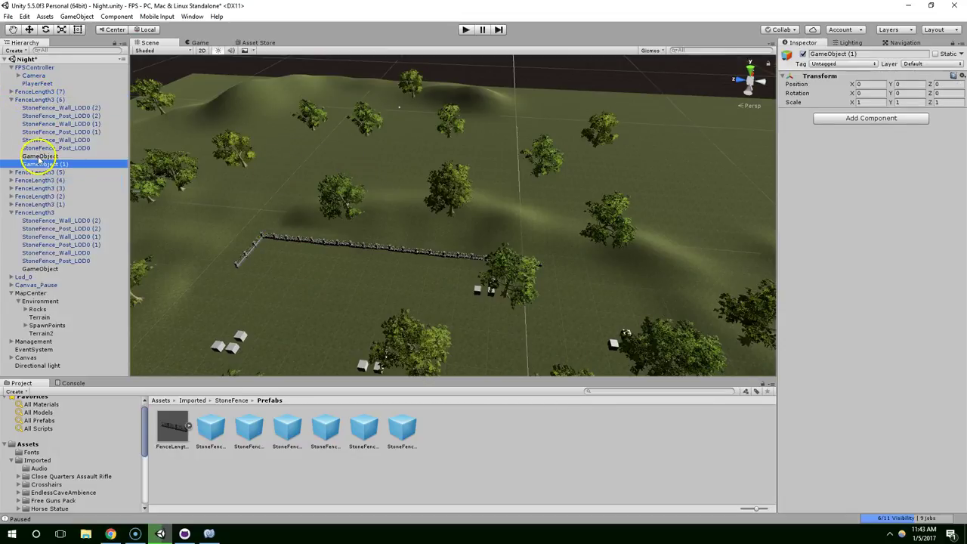
{"action": "left_click", "coordinate": [40, 157]}
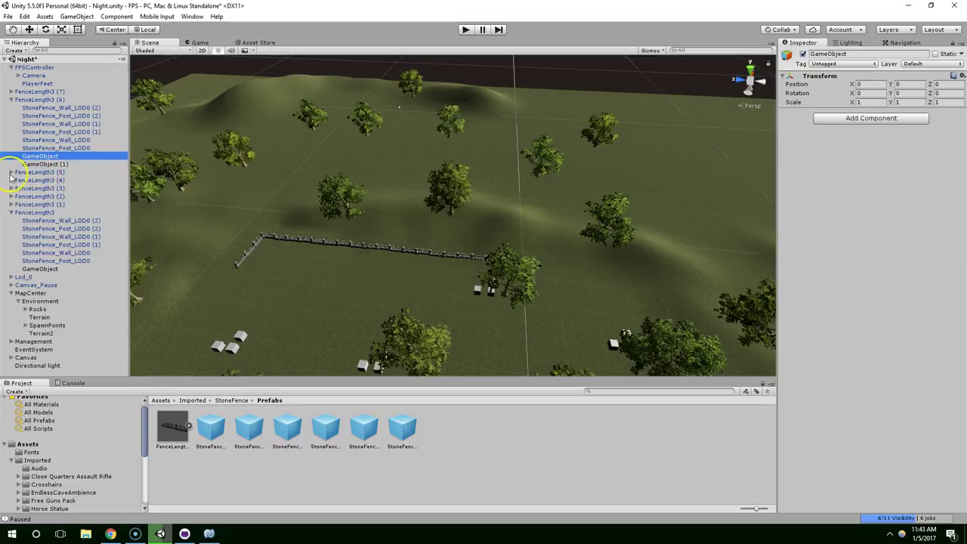
Undo the creation of the empty GameObjects under the selected fence sections
{"action": "left_click", "coordinate": [12, 172]}
{"action": "key", "text": "ctrl+z"}
{"action": "key", "text": "ctrl+z"}
{"action": "key", "text": "ctrl+z"}
{"action": "key", "text": "ctrl+z"}
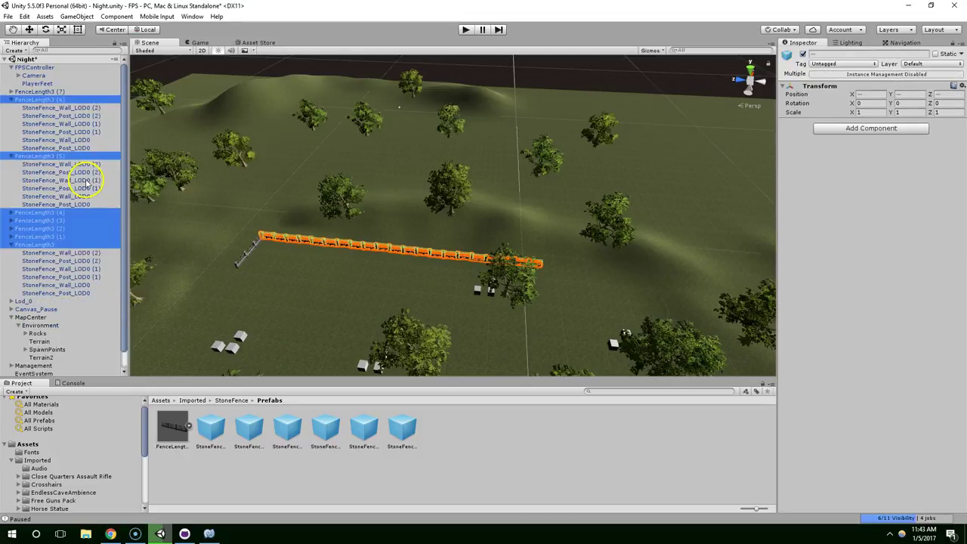
{"action": "key", "text": "ctrl+z"}
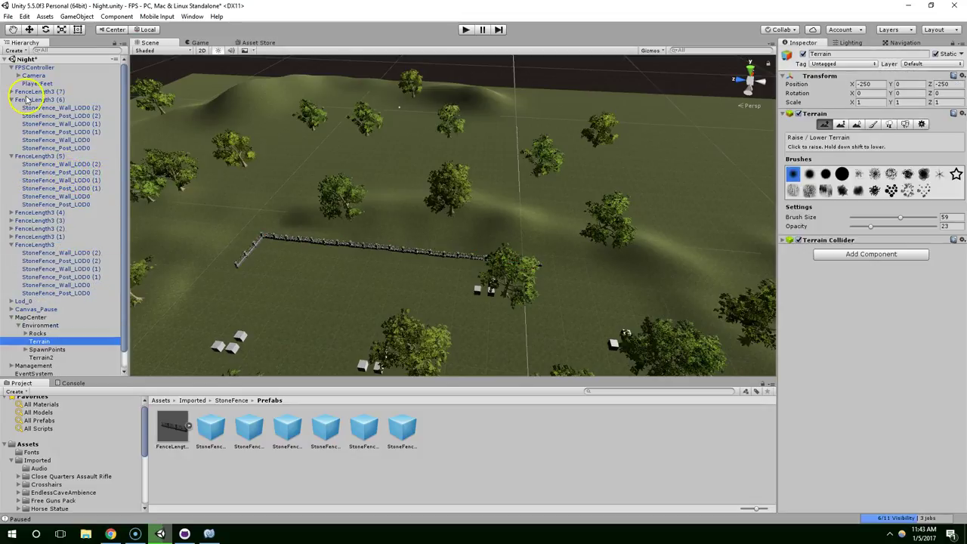
Create a single empty GameObject as a child of FenceLength3 (6)
{"action": "left_click", "coordinate": [27, 99]}
{"action": "key", "text": "f"}
{"action": "right_click", "coordinate": [49, 101]}
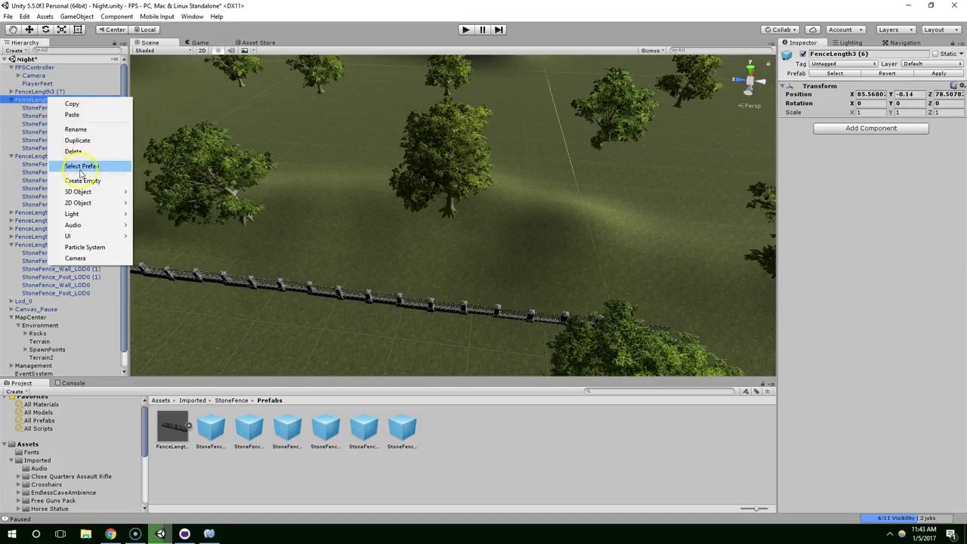
{"action": "left_click", "coordinate": [82, 179]}
{"action": "key", "text": "f"}
Move the empty GameObject to the fence's corner post, at about X 0.18 and Z 11.33
{"action": "left_click_drag", "start_coordinate": [321, 234], "coordinate": [451, 230], "text": "alt"}
{"action": "right_click_drag", "start_coordinate": [451, 231], "coordinate": [166, 75]}
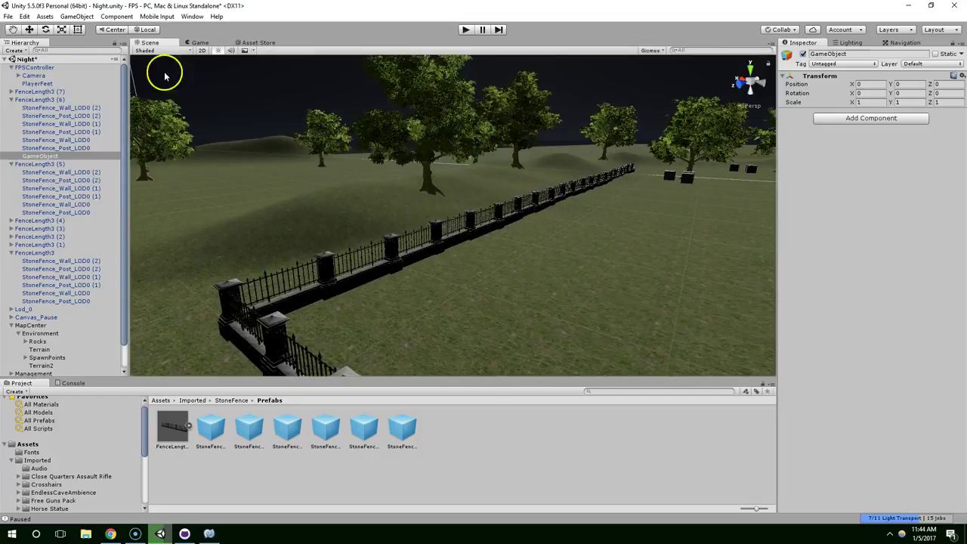
{"action": "left_click", "coordinate": [29, 29]}
{"action": "right_click_drag", "start_coordinate": [399, 224], "coordinate": [429, 234]}
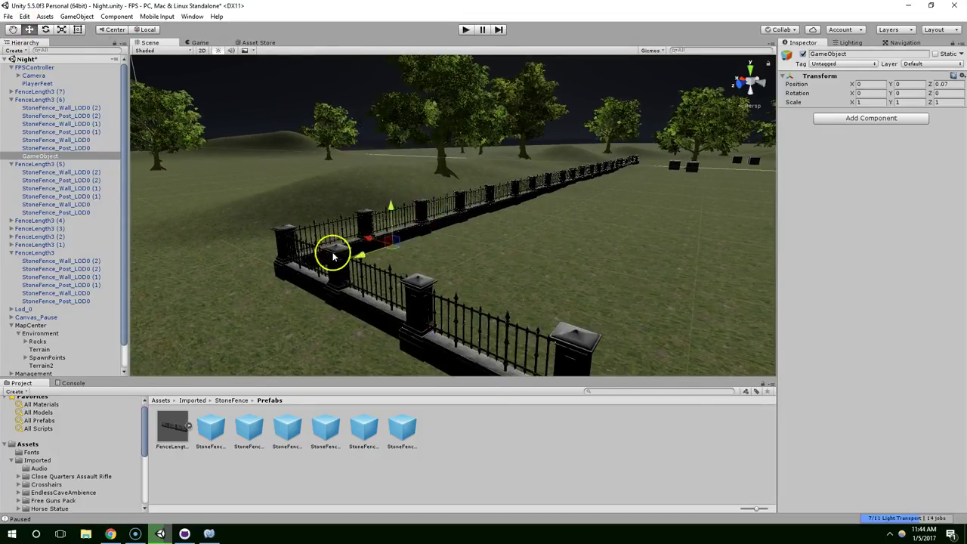
{"action": "right_click_drag", "start_coordinate": [314, 253], "coordinate": [384, 252]}
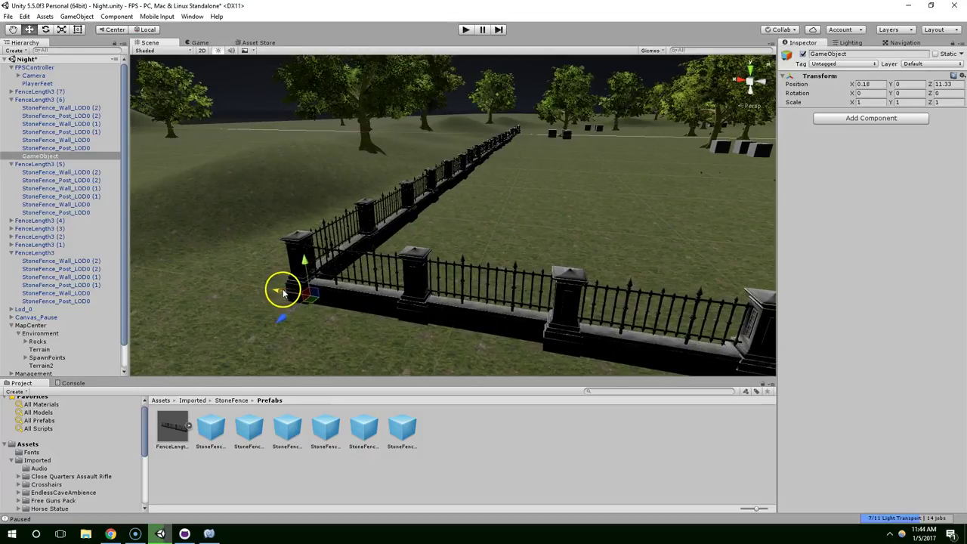
Move the empty object to the scene root as GiantStoneWall and parent the seven straight sections, FenceLength3 (6) through FenceLength3, to it
{"action": "left_click_drag", "start_coordinate": [37, 157], "coordinate": [20, 67]}
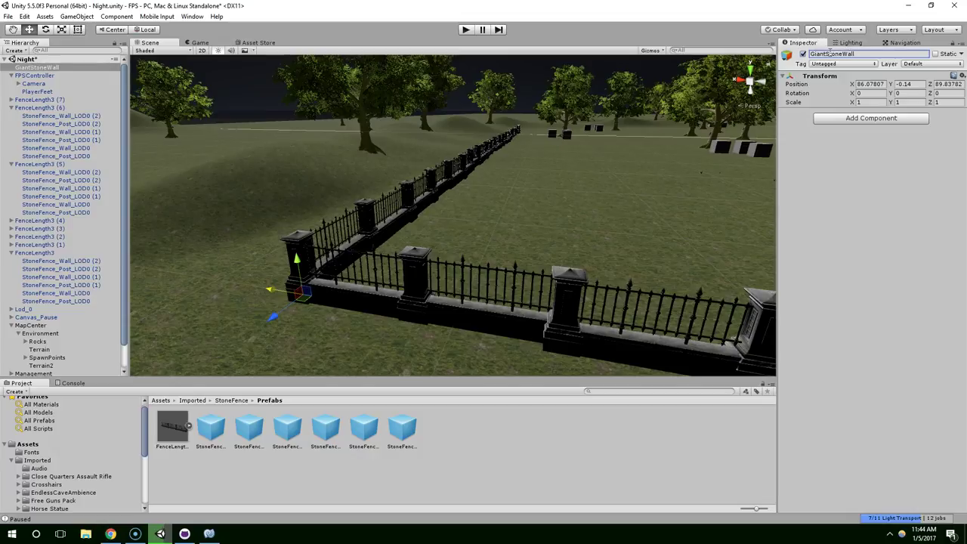
{"action": "left_click", "coordinate": [59, 100]}
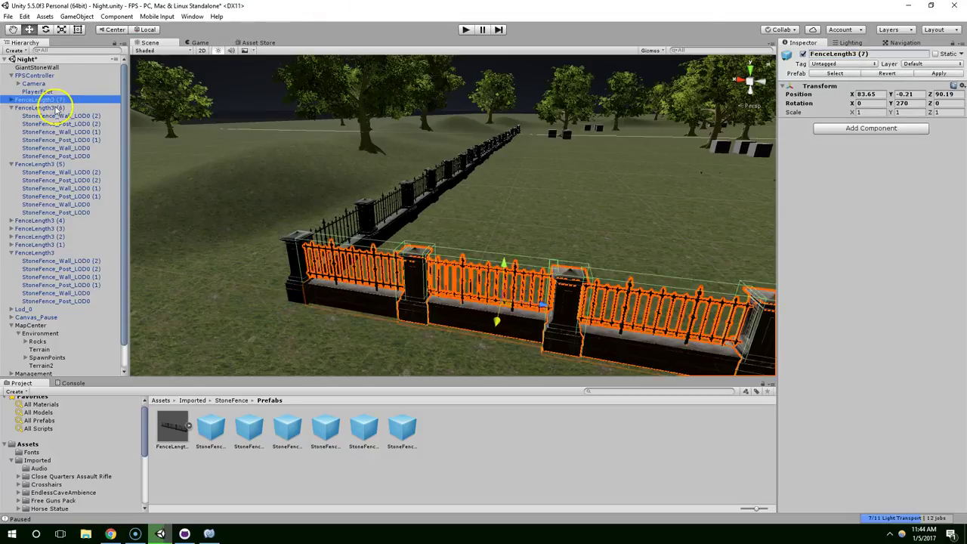
{"action": "left_click", "coordinate": [54, 108]}
{"action": "left_click", "coordinate": [32, 163], "text": "ctrl"}
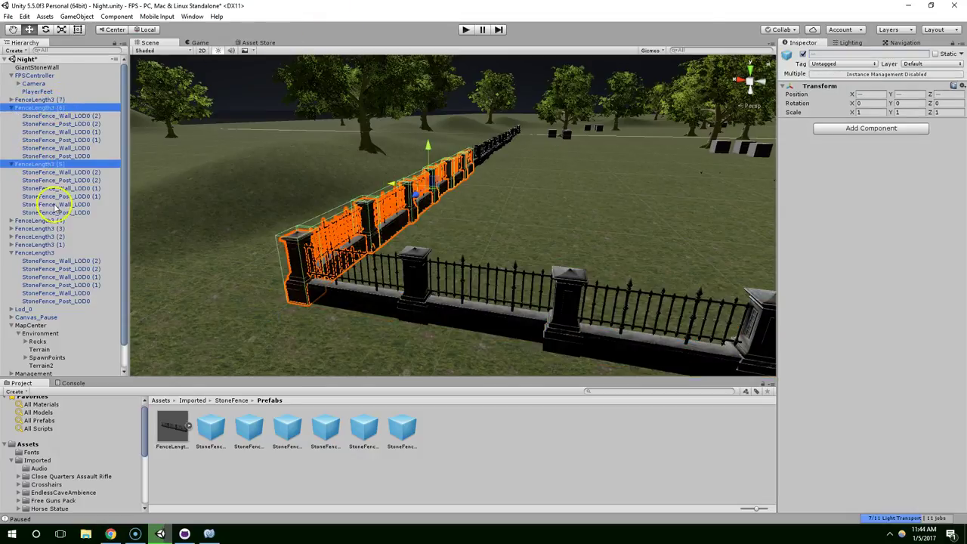
{"action": "left_click", "coordinate": [34, 237], "text": "ctrl"}
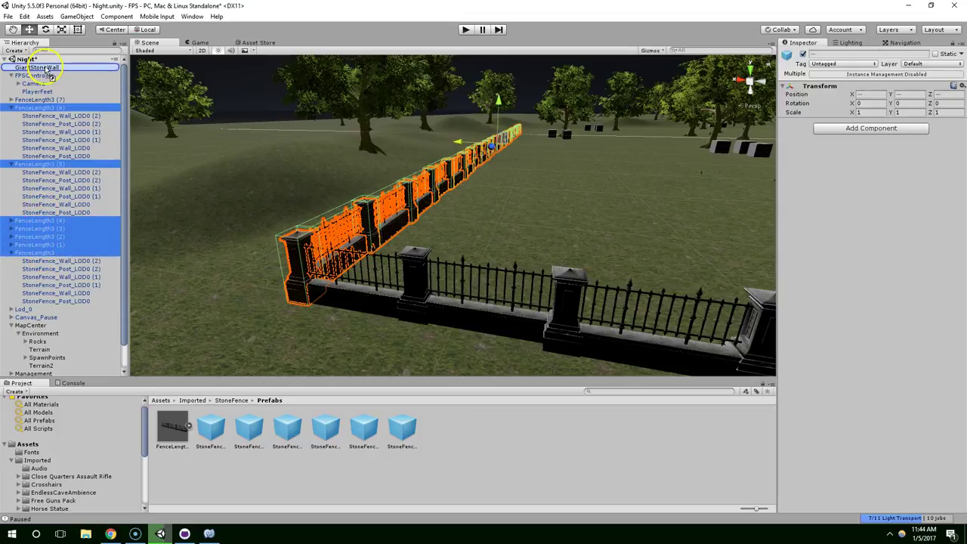
{"action": "left_click_drag", "start_coordinate": [45, 70], "coordinate": [44, 68]}
{"action": "scroll", "coordinate": [516, 210], "scroll_direction": "down", "scroll_amount": 2}
{"action": "right_click_drag", "start_coordinate": [516, 209], "coordinate": [453, 222]}
{"action": "scroll", "coordinate": [453, 222], "scroll_direction": "down", "scroll_amount": 3}
{"action": "middle_click_drag", "start_coordinate": [579, 207], "coordinate": [481, 253]}
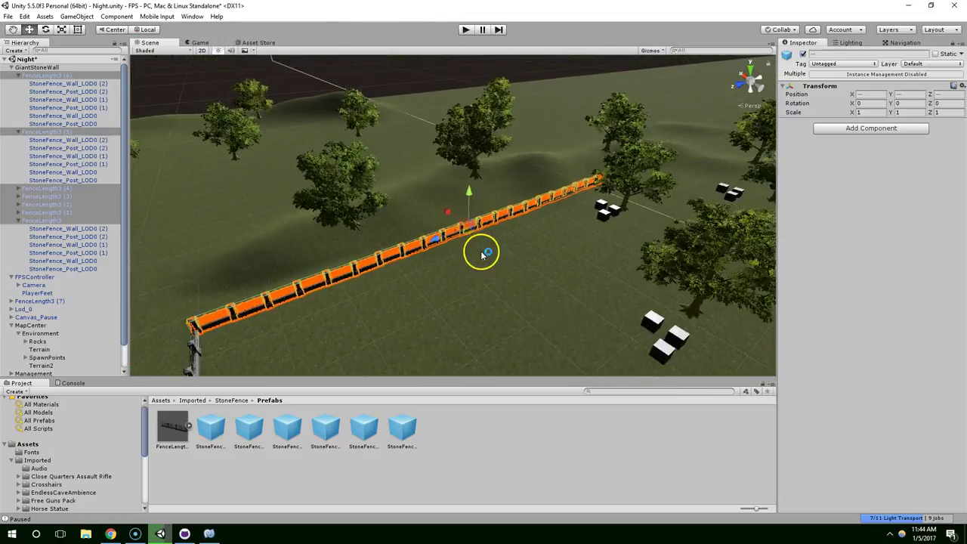
{"action": "left_click_drag", "start_coordinate": [481, 253], "coordinate": [233, 272], "text": "alt"}
{"action": "left_click", "coordinate": [18, 83]}
Duplicate GiantStoneWall and move the copy to extend the straight fence line, at about X 85.1 and Z -6.51
{"action": "left_click", "coordinate": [36, 68]}
{"action": "left_click_drag", "start_coordinate": [332, 196], "coordinate": [402, 304], "text": "alt"}
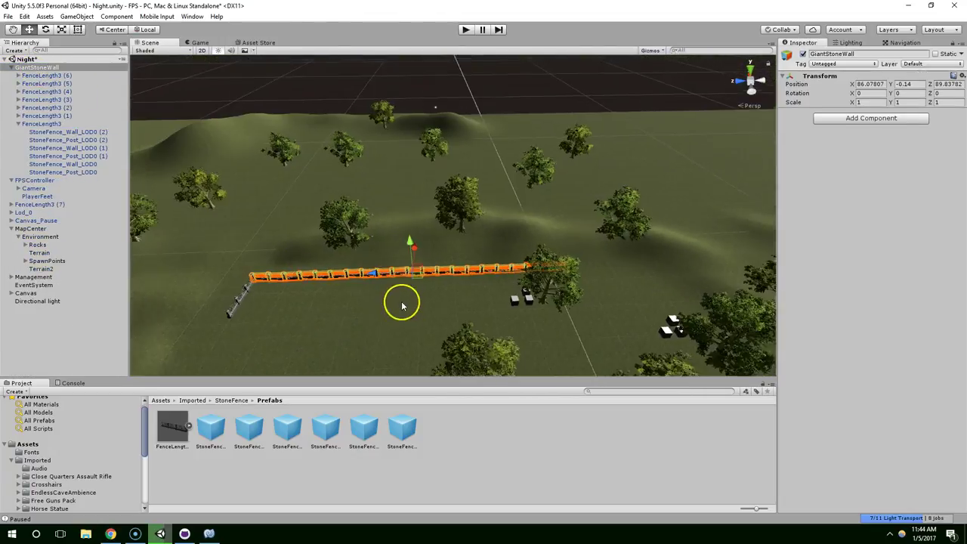
{"action": "key", "text": "ctrl+d"}
{"action": "left_click_drag", "start_coordinate": [492, 245], "coordinate": [630, 254]}
{"action": "key", "text": "f"}
{"action": "left_click_drag", "start_coordinate": [355, 257], "coordinate": [637, 171], "text": "alt"}
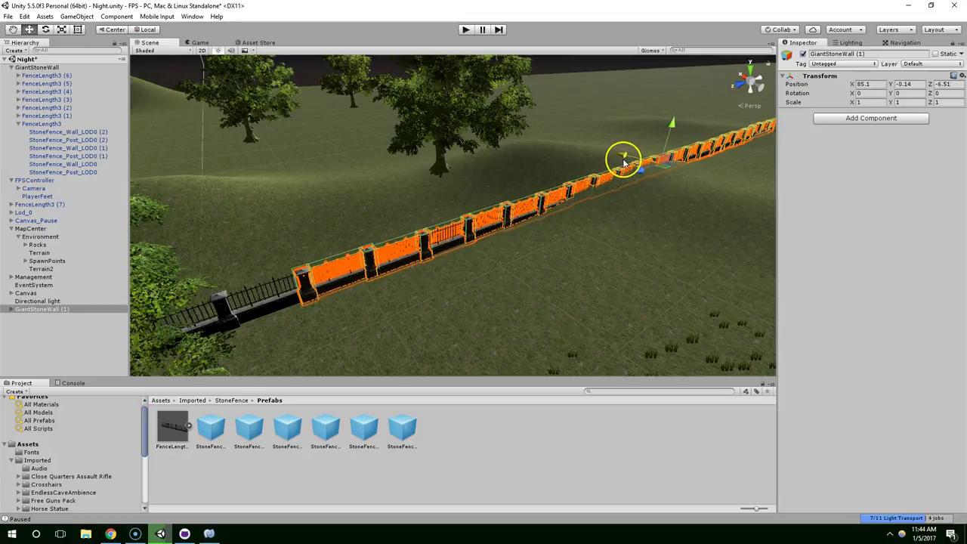
Lower the terrain that buries part of the extended straight fence, using brush size 59 and opacity 23
{"action": "left_click", "coordinate": [669, 241]}
{"action": "middle_click_drag", "start_coordinate": [665, 158], "coordinate": [617, 173]}
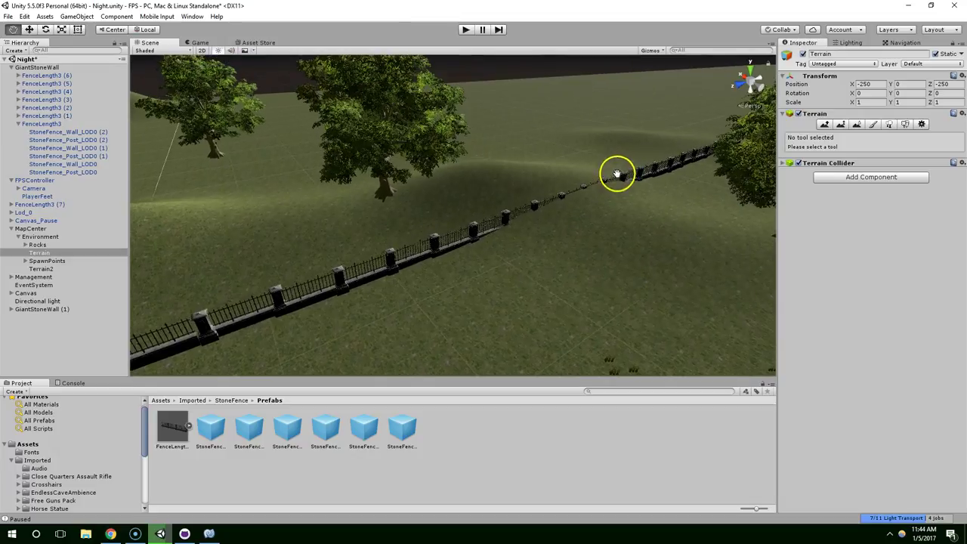
{"action": "left_click", "coordinate": [826, 126]}
{"action": "left_click_drag", "start_coordinate": [552, 189], "coordinate": [703, 198], "text": "shift"}
{"action": "middle_click_drag", "start_coordinate": [703, 199], "coordinate": [666, 189]}
{"action": "scroll", "coordinate": [666, 189], "scroll_direction": "down", "scroll_amount": 3}
{"action": "scroll", "coordinate": [666, 189], "scroll_direction": "down", "scroll_amount": 3}
{"action": "right_click_drag", "start_coordinate": [666, 188], "coordinate": [493, 195]}
{"action": "scroll", "coordinate": [492, 195], "scroll_direction": "down", "scroll_amount": 3}
{"action": "middle_click_drag", "start_coordinate": [568, 198], "coordinate": [365, 187]}
{"action": "scroll", "coordinate": [366, 187], "scroll_direction": "up", "scroll_amount": 3}
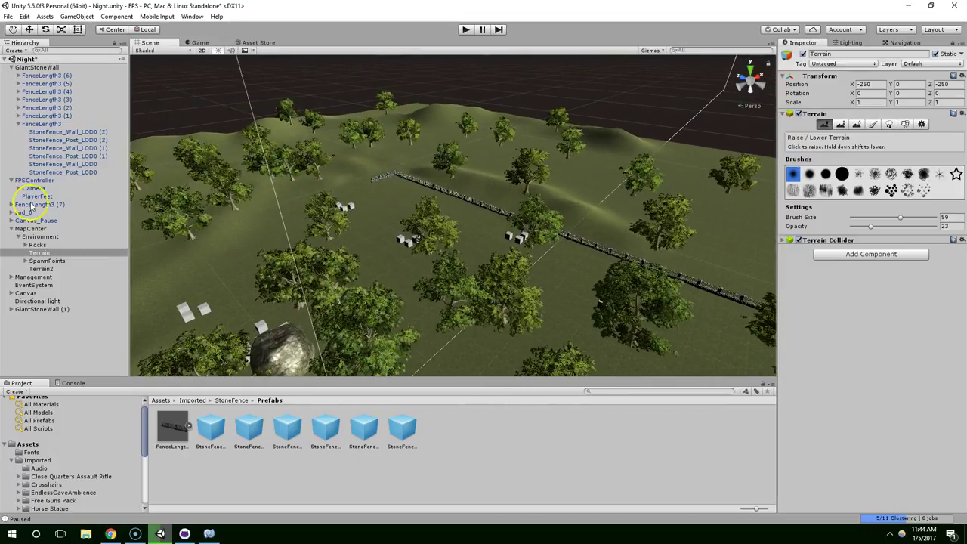
Duplicate GiantStoneWall again and set the copy's Y rotation to 270
{"action": "left_click", "coordinate": [34, 67]}
{"action": "key", "text": "ctrl+d"}
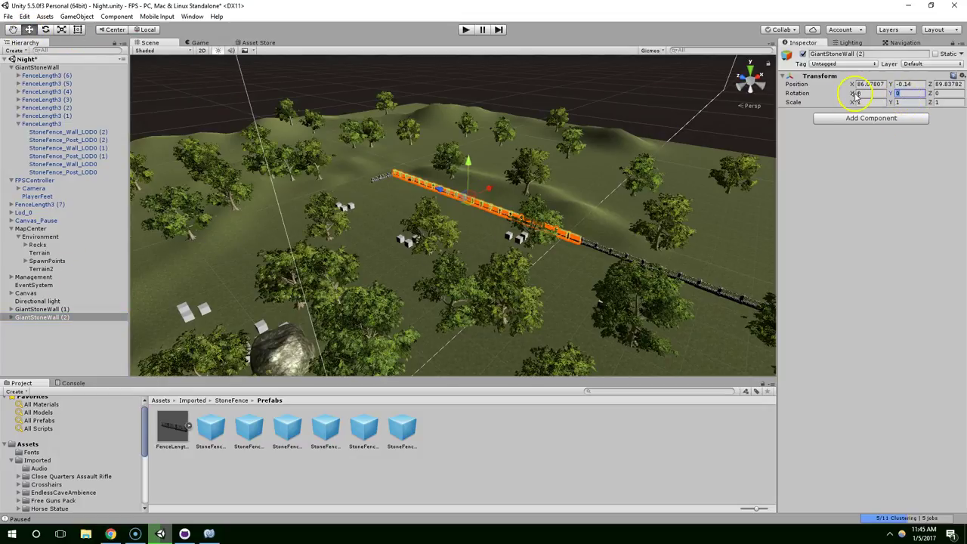
{"action": "type", "text": "270"}
{"action": "scroll", "coordinate": [619, 113], "scroll_direction": "up", "scroll_amount": 3}
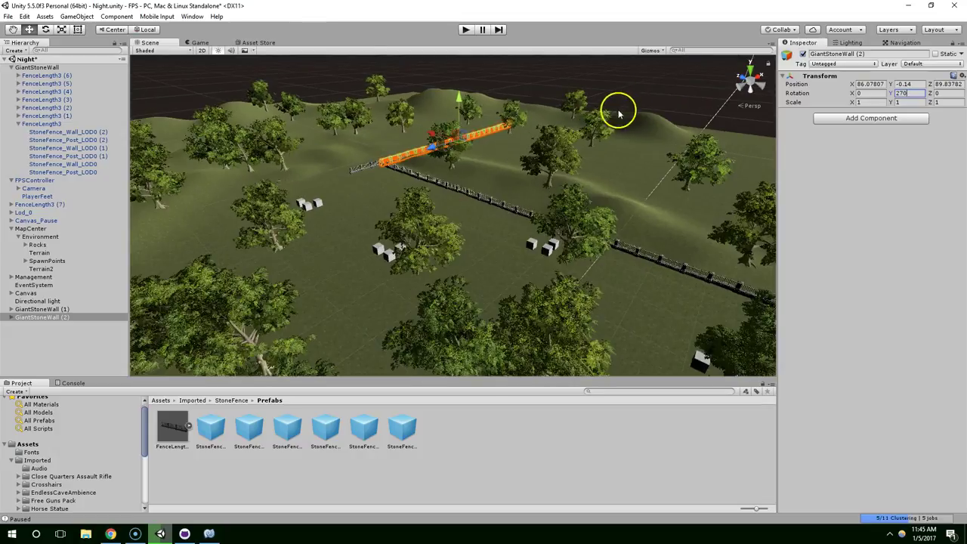
Move the rotated wall copy to continue from the end of FenceLength3 (7), at about X -23.76 and Z 91.39
{"action": "middle_click_drag", "start_coordinate": [433, 175], "coordinate": [494, 255]}
{"action": "scroll", "coordinate": [494, 256], "scroll_direction": "down", "scroll_amount": 1}
{"action": "left_click_drag", "start_coordinate": [513, 214], "coordinate": [388, 282]}
{"action": "middle_click_drag", "start_coordinate": [388, 283], "coordinate": [469, 237]}
{"action": "left_click_drag", "start_coordinate": [382, 289], "coordinate": [373, 279]}
{"action": "right_click_drag", "start_coordinate": [563, 309], "coordinate": [444, 253]}
{"action": "left_click_drag", "start_coordinate": [446, 257], "coordinate": [393, 220], "text": "alt"}
{"action": "middle_click_drag", "start_coordinate": [393, 222], "coordinate": [453, 242]}
{"action": "scroll", "coordinate": [453, 241], "scroll_direction": "up", "scroll_amount": 3}
{"action": "left_click_drag", "start_coordinate": [348, 244], "coordinate": [512, 253], "text": "alt"}
{"action": "middle_click_drag", "start_coordinate": [511, 252], "coordinate": [525, 246]}
{"action": "mouse_move", "coordinate": [346, 272]}
{"action": "left_mouse_down"}
{"action": "mouse_move", "coordinate": [308, 299]}
{"action": "mouse_move", "coordinate": [346, 276]}
{"action": "left_mouse_up"}
{"action": "right_click_drag", "start_coordinate": [505, 302], "coordinate": [371, 301]}
{"action": "scroll", "coordinate": [371, 302], "scroll_direction": "down", "scroll_amount": 3}
{"action": "middle_click_drag", "start_coordinate": [401, 298], "coordinate": [468, 288]}
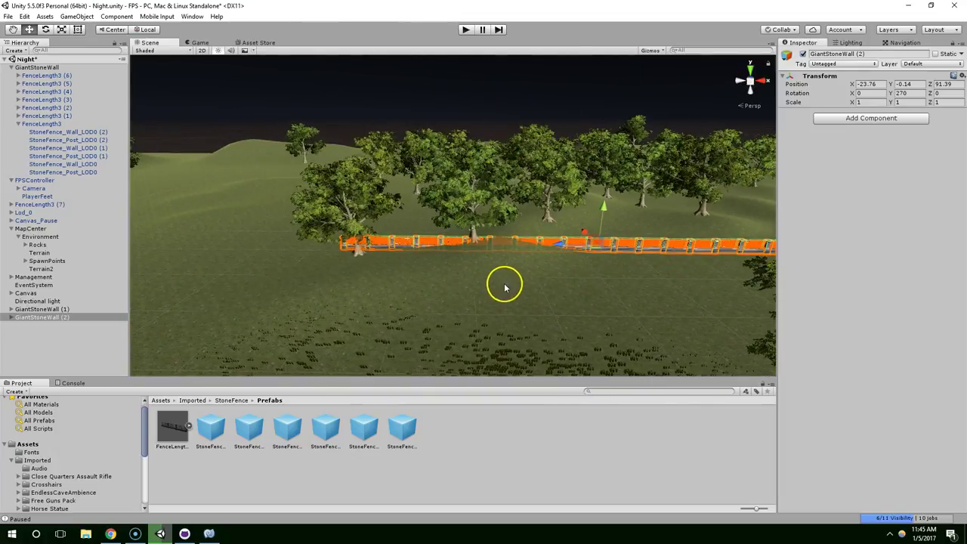
Lower the terrain mound that buries the middle of the rotated wall, using brush size 59 and opacity 23
{"action": "left_click", "coordinate": [505, 287]}
{"action": "left_click_drag", "start_coordinate": [725, 171], "coordinate": [626, 201], "text": "alt"}
{"action": "left_click", "coordinate": [824, 124]}
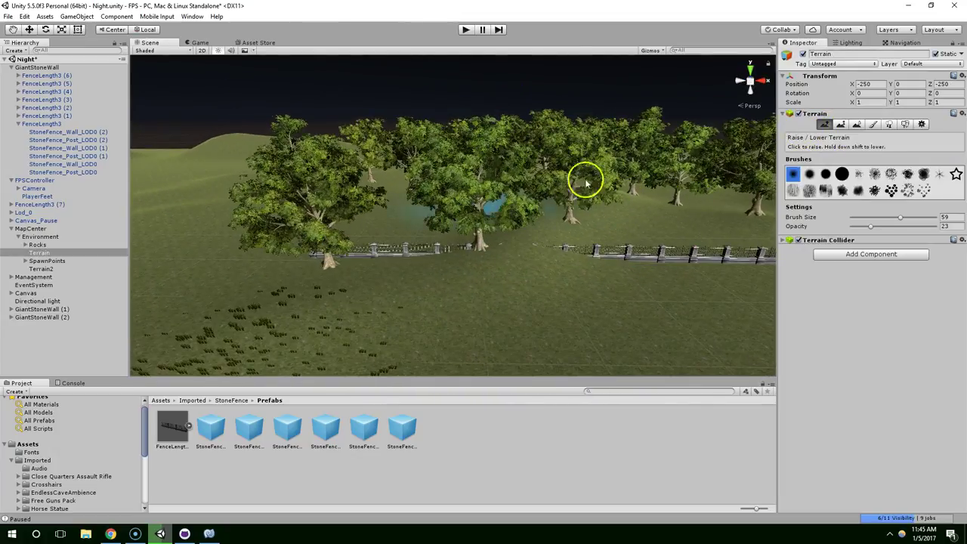
{"action": "left_click", "coordinate": [491, 260]}
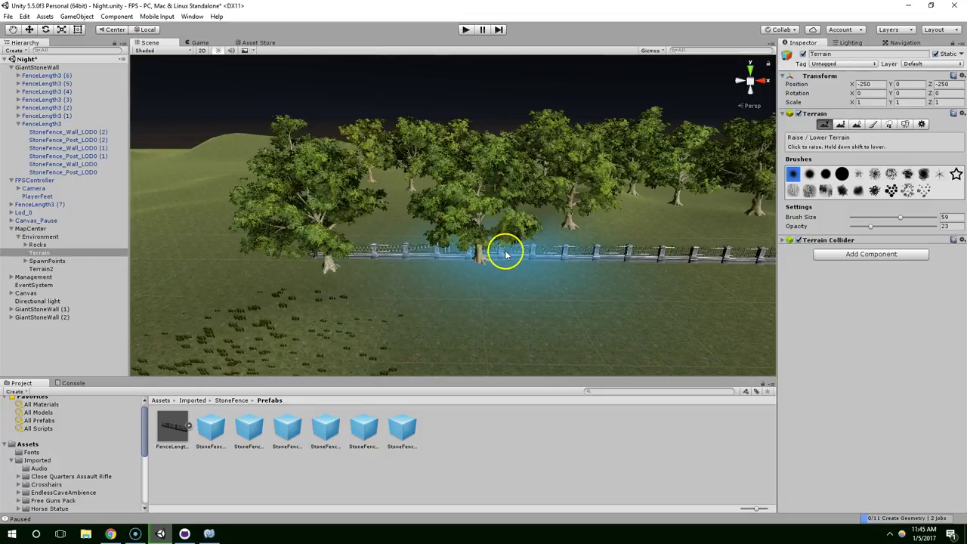
Erase the trees overlapping the rotated wall with the tree brush at size 17
{"action": "left_click", "coordinate": [889, 124]}
{"action": "scroll", "coordinate": [540, 198], "scroll_direction": "up", "scroll_amount": 3}
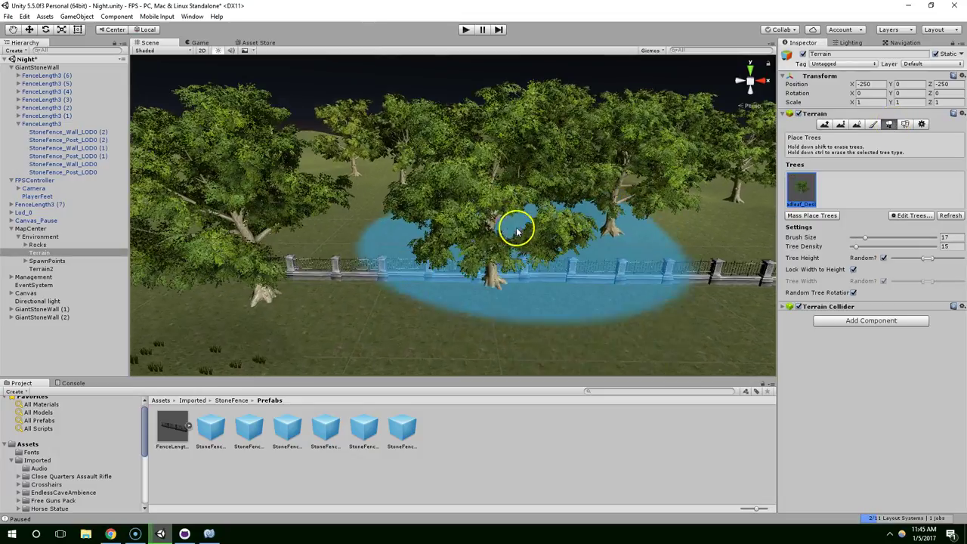
{"action": "scroll", "coordinate": [479, 248], "scroll_direction": "down", "scroll_amount": 3}
{"action": "left_click", "coordinate": [479, 248]}
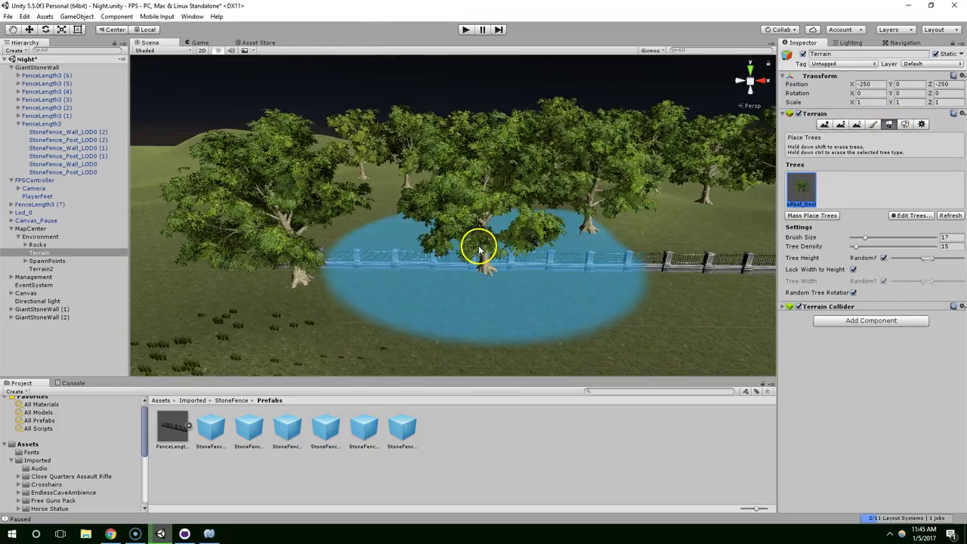
{"action": "left_click", "coordinate": [421, 267], "text": "shift"}
{"action": "scroll", "coordinate": [457, 252], "scroll_direction": "down", "scroll_amount": 3}
{"action": "scroll", "coordinate": [529, 247], "scroll_direction": "down", "scroll_amount": 2}
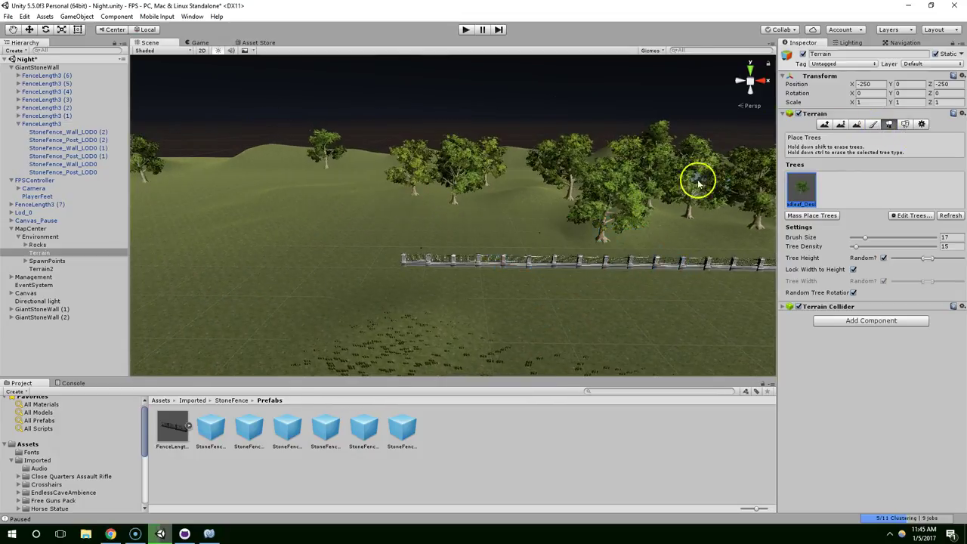
Place new trees on the open ground around the rotated wall's free end with brush size 17 and density 15
{"action": "left_click", "coordinate": [492, 329]}
{"action": "scroll", "coordinate": [611, 310], "scroll_direction": "down", "scroll_amount": 4}
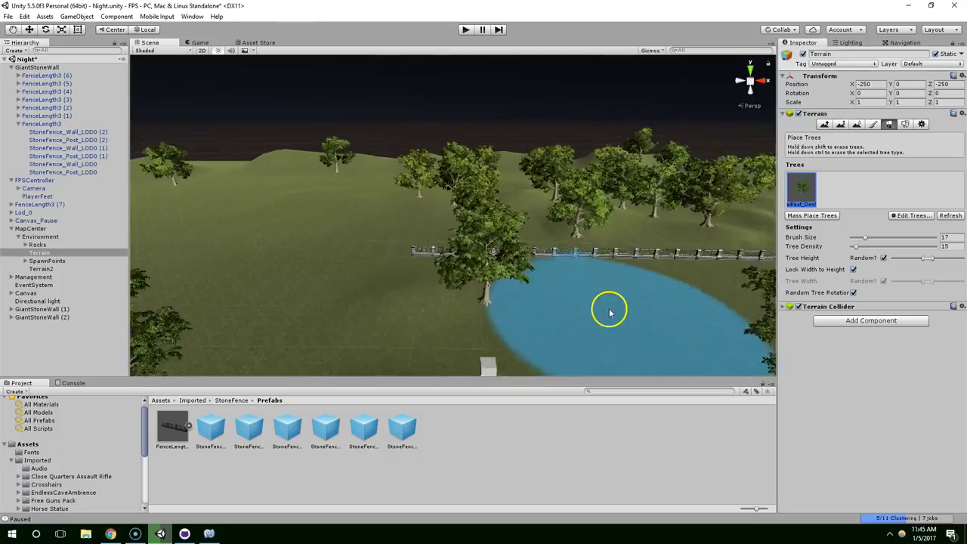
{"action": "left_click", "coordinate": [357, 268]}
{"action": "scroll", "coordinate": [259, 250], "scroll_direction": "down", "scroll_amount": 3}
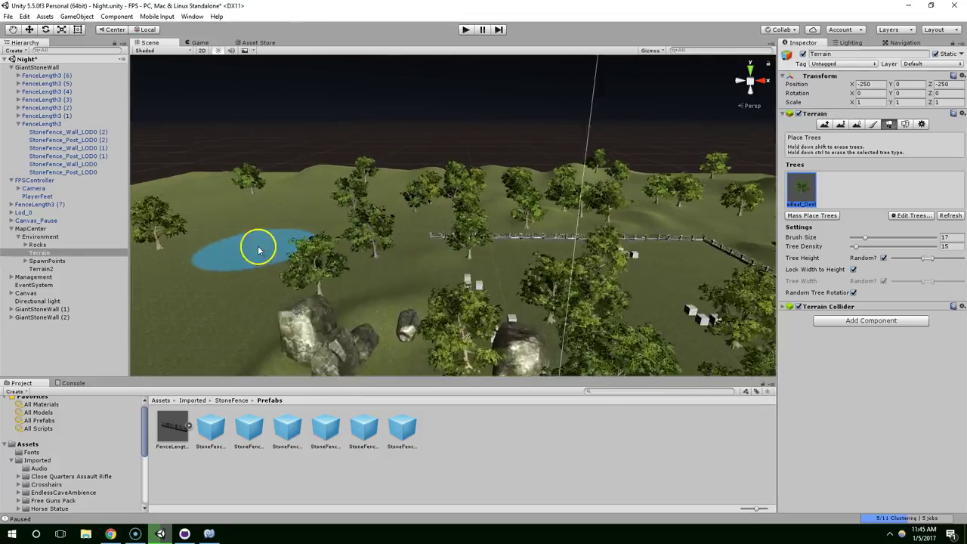
{"action": "middle_click_drag", "start_coordinate": [259, 250], "coordinate": [449, 265]}
{"action": "mouse_move", "coordinate": [359, 287]}
{"action": "left_mouse_down", "text": "alt"}
{"action": "mouse_move", "coordinate": [460, 313]}
{"action": "mouse_move", "coordinate": [390, 290]}
{"action": "mouse_move", "coordinate": [300, 345]}
{"action": "mouse_move", "coordinate": [305, 266]}
{"action": "mouse_move", "coordinate": [371, 295]}
{"action": "left_mouse_up", "text": "alt"}
{"action": "mouse_move", "coordinate": [426, 280]}
{"action": "left_mouse_down", "text": "alt"}
{"action": "mouse_move", "coordinate": [309, 285]}
{"action": "mouse_move", "coordinate": [400, 257]}
{"action": "left_mouse_up", "text": "alt"}
{"action": "scroll", "coordinate": [400, 257], "scroll_direction": "up", "scroll_amount": 3}
{"action": "mouse_move", "coordinate": [401, 257]}
{"action": "middle_mouse_down"}
{"action": "mouse_move", "coordinate": [488, 274]}
{"action": "mouse_move", "coordinate": [512, 302]}
{"action": "mouse_move", "coordinate": [537, 281]}
{"action": "middle_mouse_up"}
{"action": "left_click_drag", "start_coordinate": [537, 281], "coordinate": [199, 194], "text": "alt"}
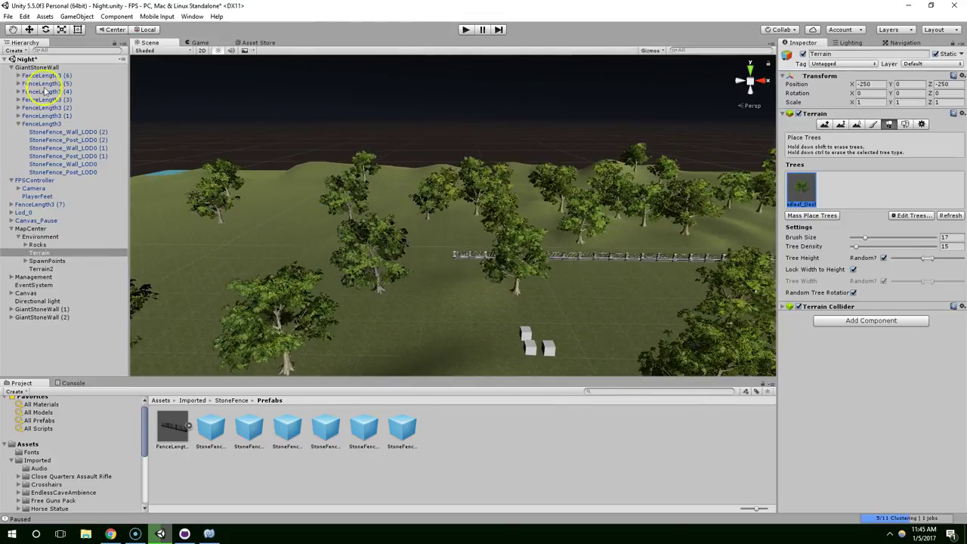
{"action": "left_click", "coordinate": [47, 76]}
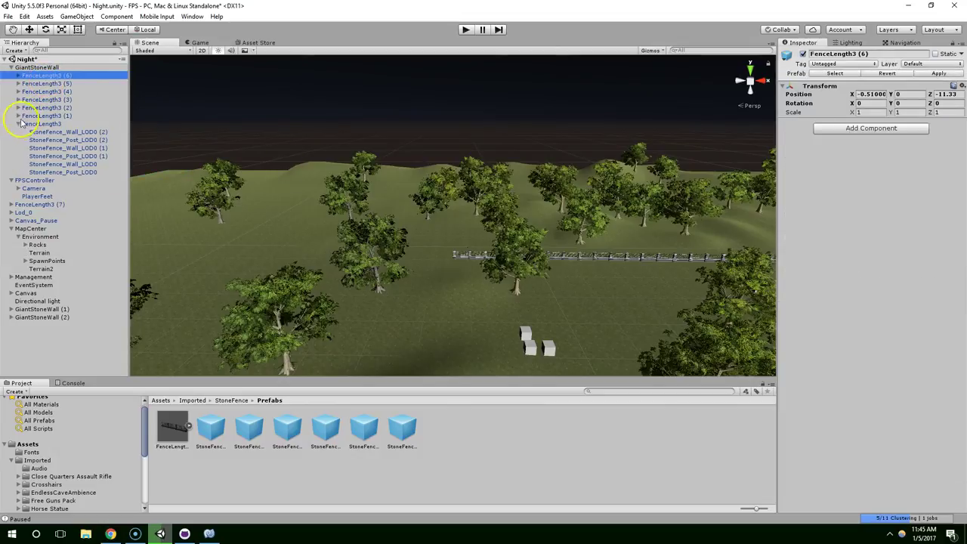
{"action": "left_click", "coordinate": [19, 124]}
{"action": "left_click", "coordinate": [38, 68]}
{"action": "key", "text": "ctrl+d"}
{"action": "scroll", "coordinate": [533, 261], "scroll_direction": "down", "scroll_amount": 3}
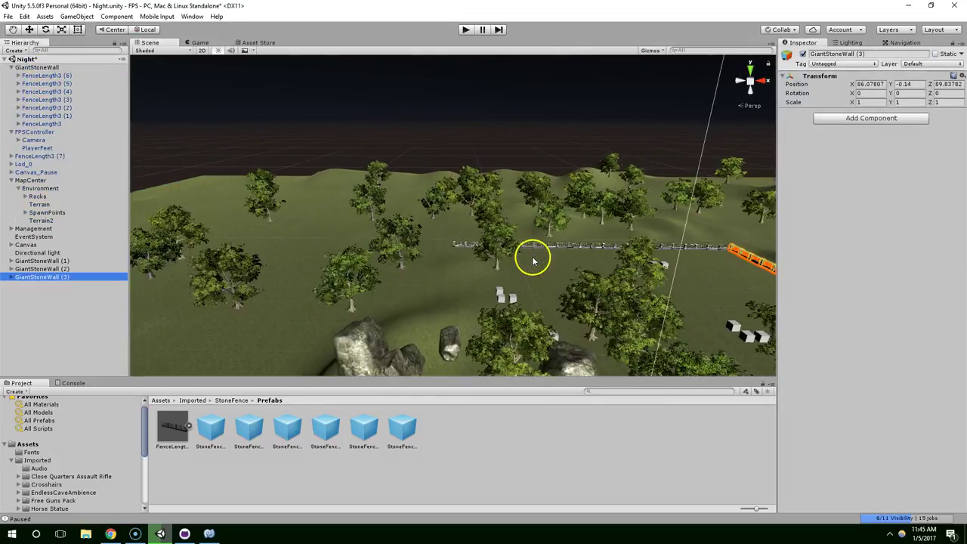
{"action": "scroll", "coordinate": [533, 260], "scroll_direction": "down", "scroll_amount": 4}
{"action": "middle_click_drag", "start_coordinate": [652, 284], "coordinate": [544, 225]}
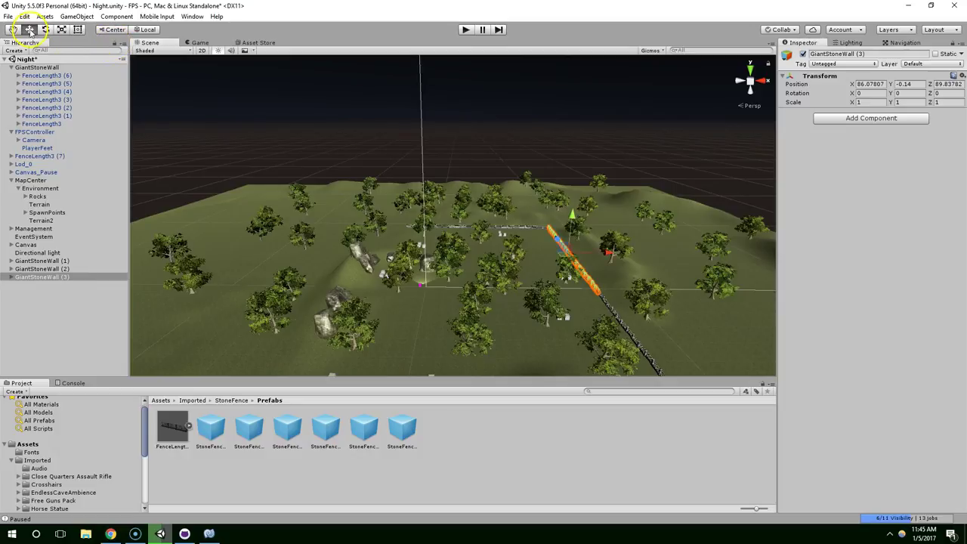
{"action": "key", "text": "ctrl+z"}
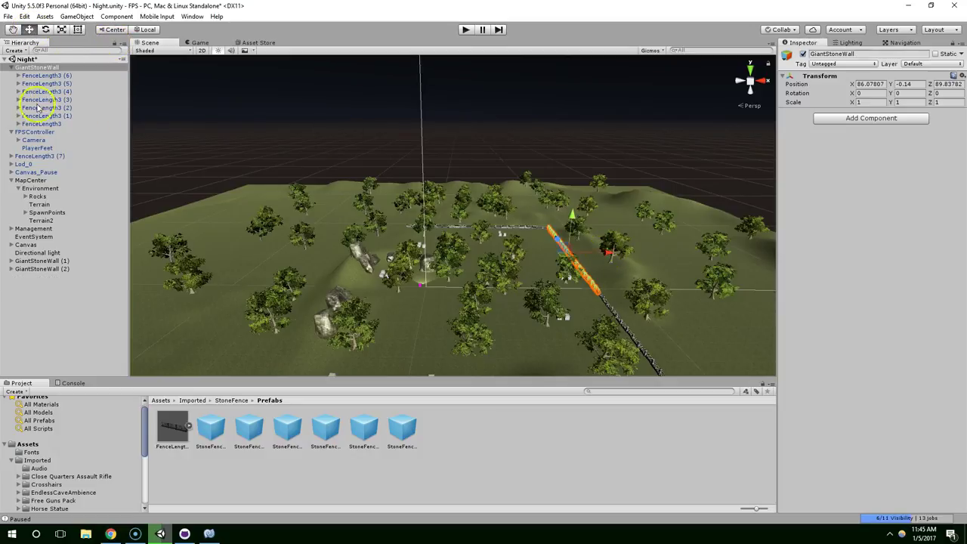
Move GiantStoneWall below its copies at the end of the scene hierarchy and select GiantStoneWall (2)
{"action": "left_click_drag", "start_coordinate": [76, 253], "coordinate": [59, 275]}
{"action": "left_click", "coordinate": [54, 204]}
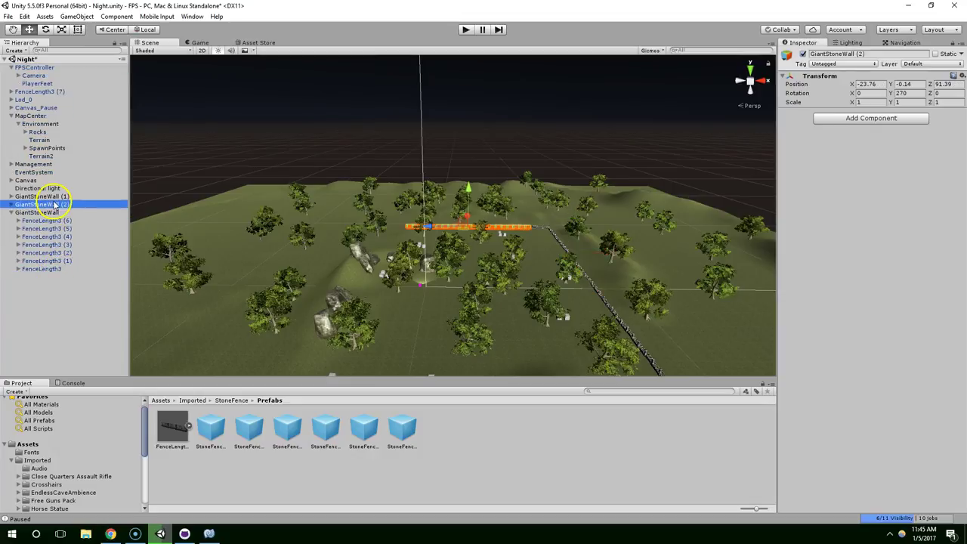
Duplicate GiantStoneWall and GiantStoneWall (1) together and move the copies to the opposite side of the play area
{"action": "left_click", "coordinate": [57, 196]}
{"action": "left_click", "coordinate": [56, 212], "text": "ctrl"}
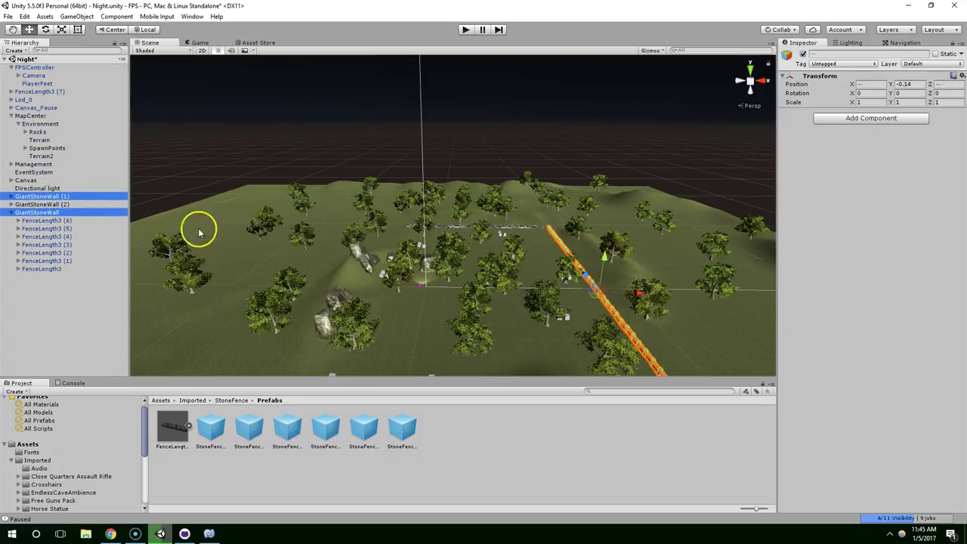
{"action": "scroll", "coordinate": [252, 229], "scroll_direction": "down", "scroll_amount": 3}
{"action": "key", "text": "ctrl+d"}
{"action": "left_click_drag", "start_coordinate": [589, 272], "coordinate": [313, 254]}
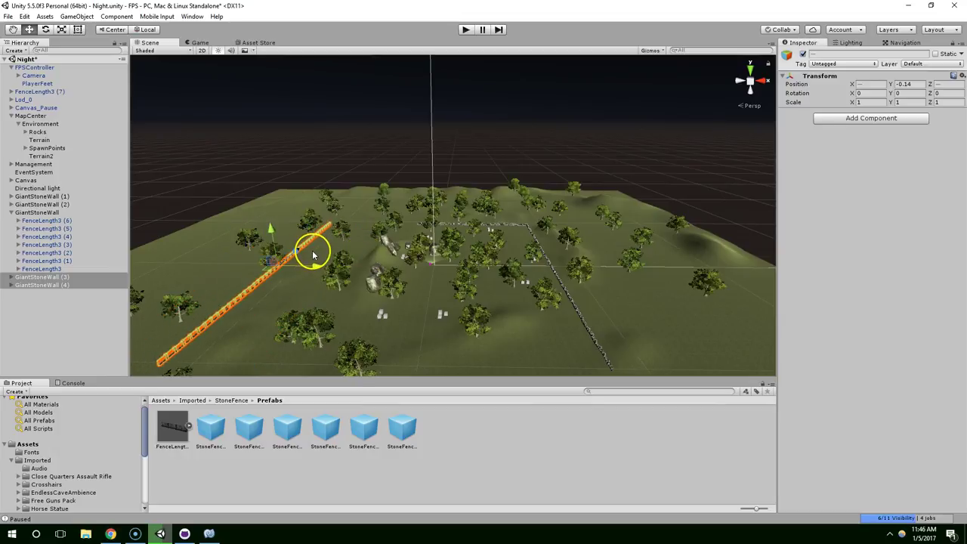
Duplicate GiantStoneWall (2) and move the copy along the far side to span the gap toward the new wall pair
{"action": "left_click", "coordinate": [39, 197]}
{"action": "key", "text": "Down"}
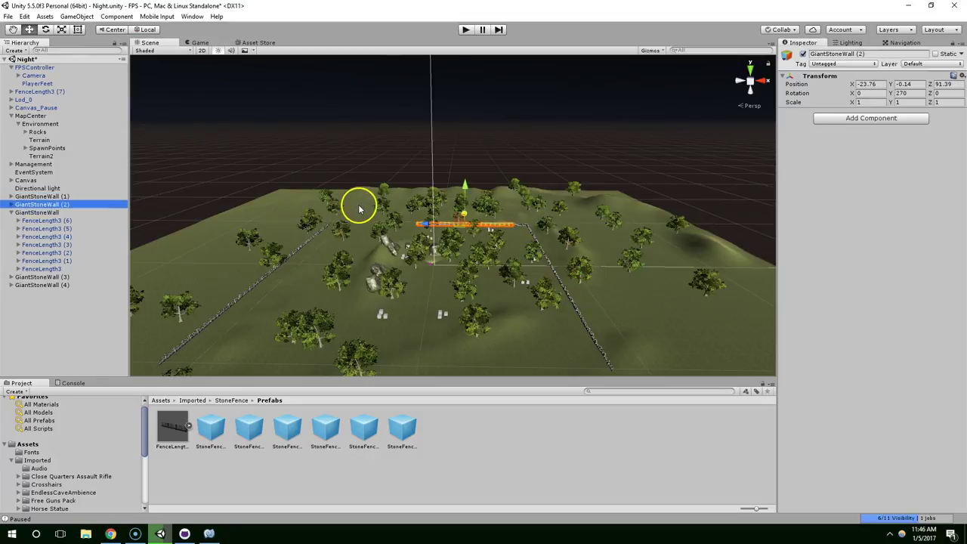
{"action": "key", "text": "ctrl+d"}
{"action": "left_click_drag", "start_coordinate": [431, 224], "coordinate": [328, 226]}
{"action": "scroll", "coordinate": [387, 224], "scroll_direction": "up", "scroll_amount": 5}
{"action": "middle_click_drag", "start_coordinate": [391, 224], "coordinate": [485, 225]}
{"action": "left_click_drag", "start_coordinate": [486, 224], "coordinate": [497, 229], "text": "alt"}
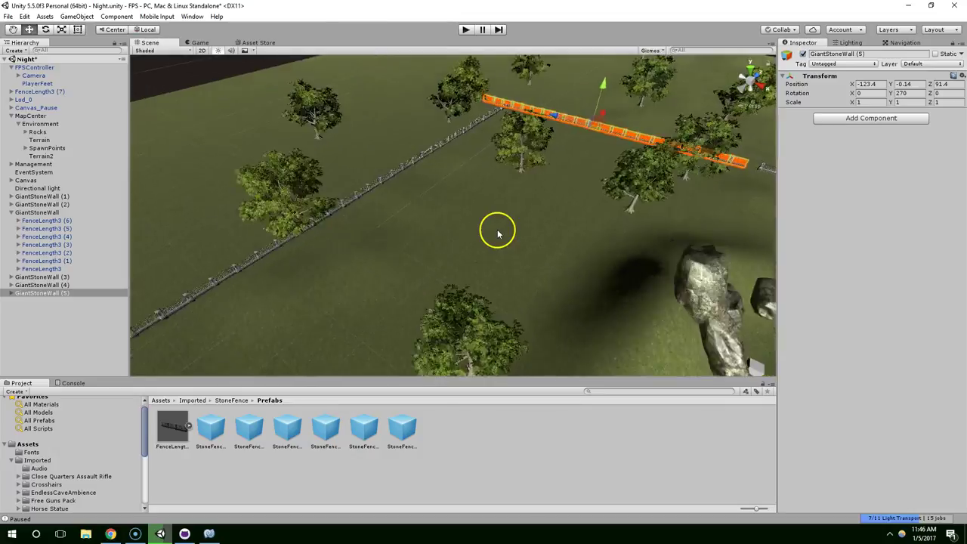
Align GiantStoneWall (5) end to end with the neighbouring far wall, at about X -119.8 and Z 92.1
{"action": "middle_click_drag", "start_coordinate": [498, 234], "coordinate": [324, 281]}
{"action": "key", "text": "f"}
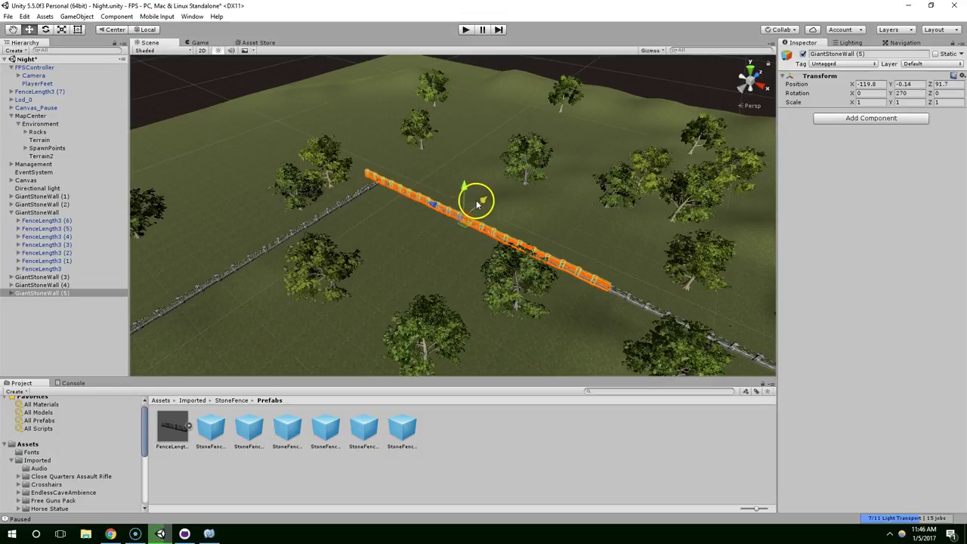
{"action": "right_click_drag", "start_coordinate": [475, 201], "coordinate": [337, 127]}
{"action": "left_click_drag", "start_coordinate": [349, 121], "coordinate": [353, 123]}
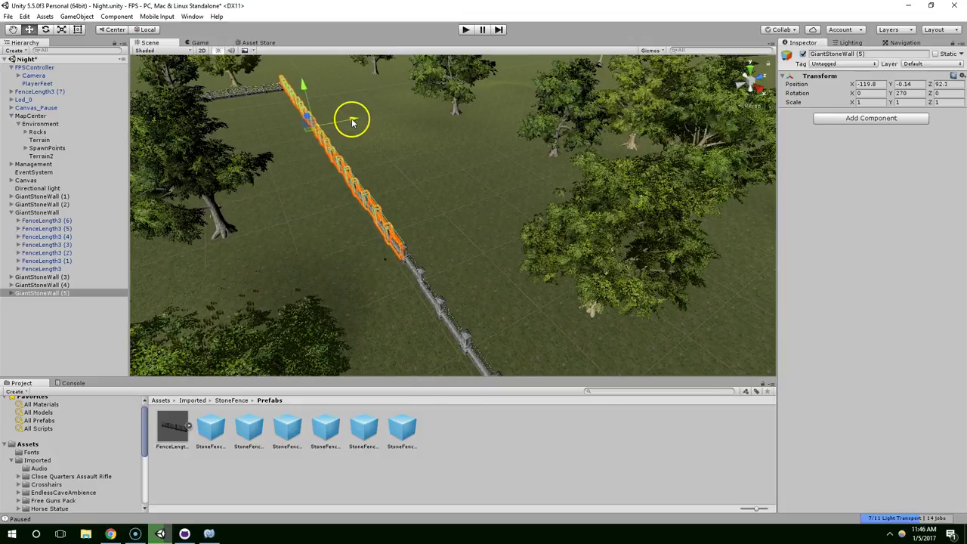
{"action": "right_click_drag", "start_coordinate": [351, 123], "coordinate": [239, 161]}
{"action": "left_click_drag", "start_coordinate": [305, 138], "coordinate": [310, 137]}
{"action": "right_click_drag", "start_coordinate": [351, 147], "coordinate": [259, 244]}
Select GiantStoneWall (3) and GiantStoneWall (4) together and move them toward the corner of the far wall
{"action": "left_click", "coordinate": [289, 260]}
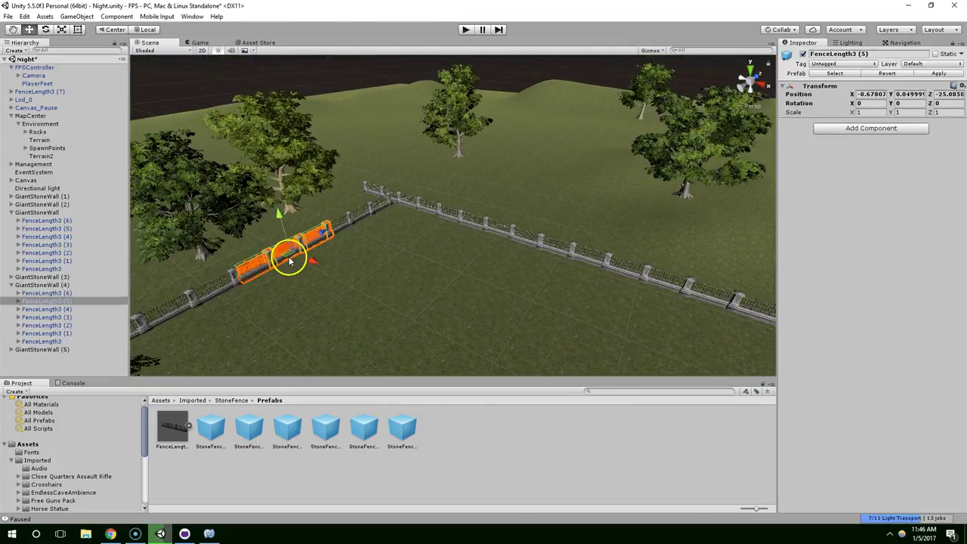
{"action": "left_click", "coordinate": [34, 284]}
{"action": "right_click_drag", "start_coordinate": [397, 252], "coordinate": [174, 238]}
{"action": "left_click", "coordinate": [230, 232], "text": "ctrl"}
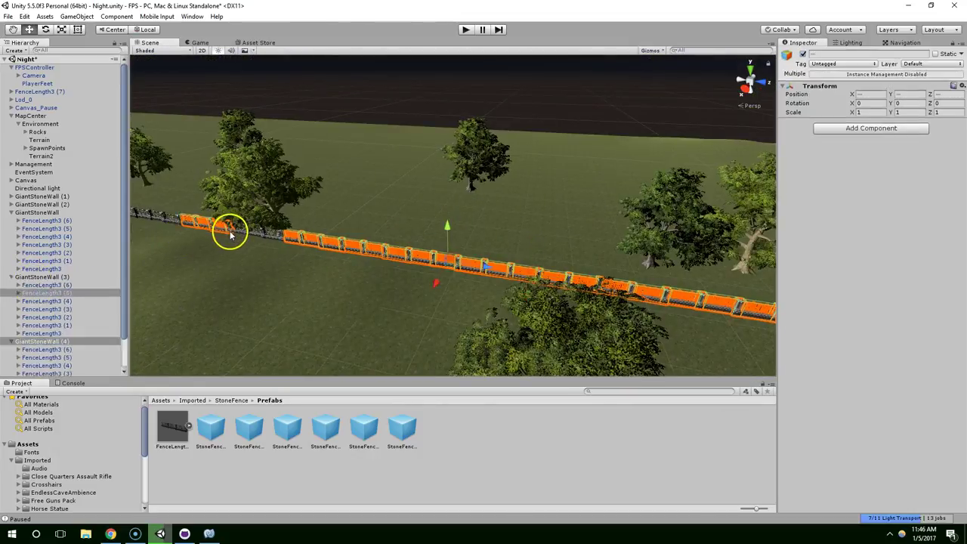
{"action": "left_click", "coordinate": [40, 284], "text": "ctrl"}
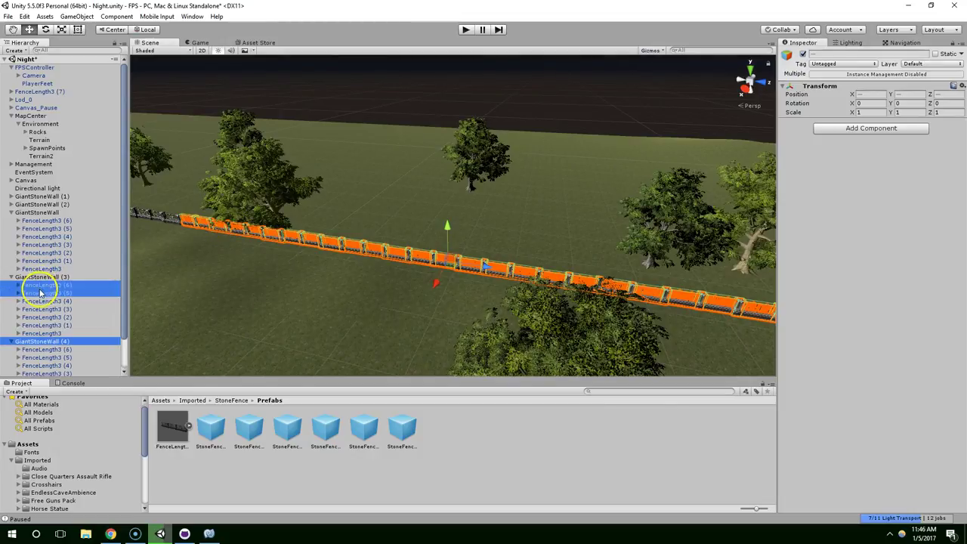
{"action": "left_click", "coordinate": [41, 293], "text": "ctrl"}
{"action": "left_click", "coordinate": [40, 285], "text": "ctrl"}
{"action": "left_click", "coordinate": [39, 276], "text": "ctrl"}
{"action": "right_click_drag", "start_coordinate": [363, 290], "coordinate": [220, 294]}
{"action": "middle_click_drag", "start_coordinate": [413, 287], "coordinate": [250, 203]}
{"action": "scroll", "coordinate": [250, 203], "scroll_direction": "down", "scroll_amount": 3}
{"action": "left_click_drag", "start_coordinate": [262, 158], "coordinate": [287, 157]}
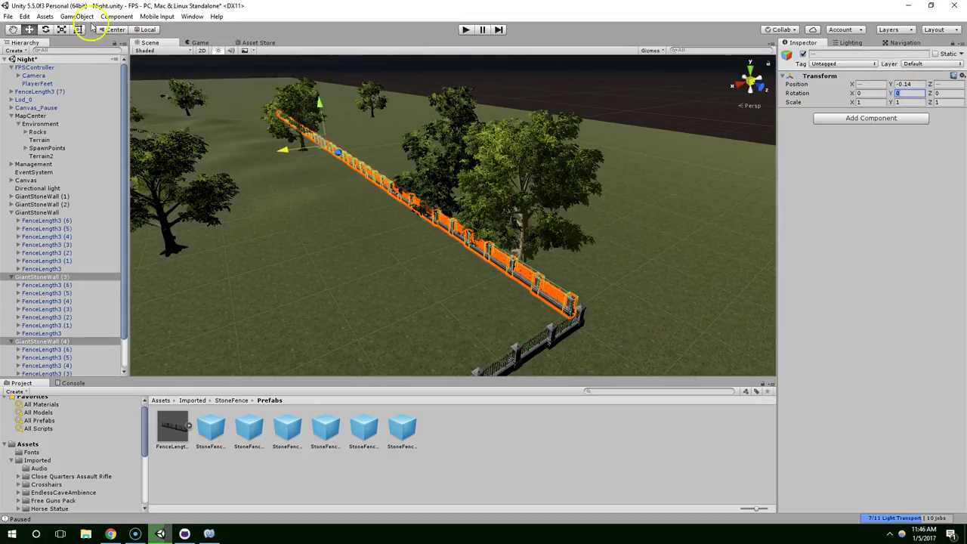
Rotate GiantStoneWall (3) and GiantStoneWall (4) together to -180 degrees about the Y axis
{"action": "left_click", "coordinate": [50, 29]}
{"action": "left_click_drag", "start_coordinate": [357, 166], "coordinate": [617, 142]}
{"action": "key", "text": "w"}
{"action": "right_click_drag", "start_coordinate": [611, 246], "coordinate": [484, 196]}
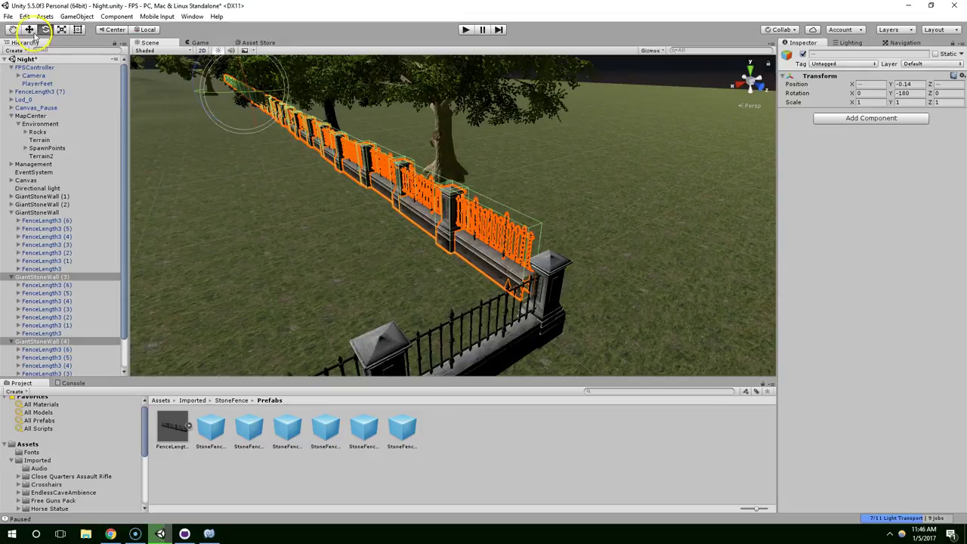
{"action": "mouse_move", "coordinate": [219, 92]}
{"action": "left_mouse_down"}
{"action": "mouse_move", "coordinate": [263, 91]}
{"action": "mouse_move", "coordinate": [212, 99]}
{"action": "mouse_move", "coordinate": [277, 91]}
{"action": "mouse_move", "coordinate": [212, 101]}
{"action": "mouse_move", "coordinate": [220, 104]}
{"action": "left_mouse_up"}
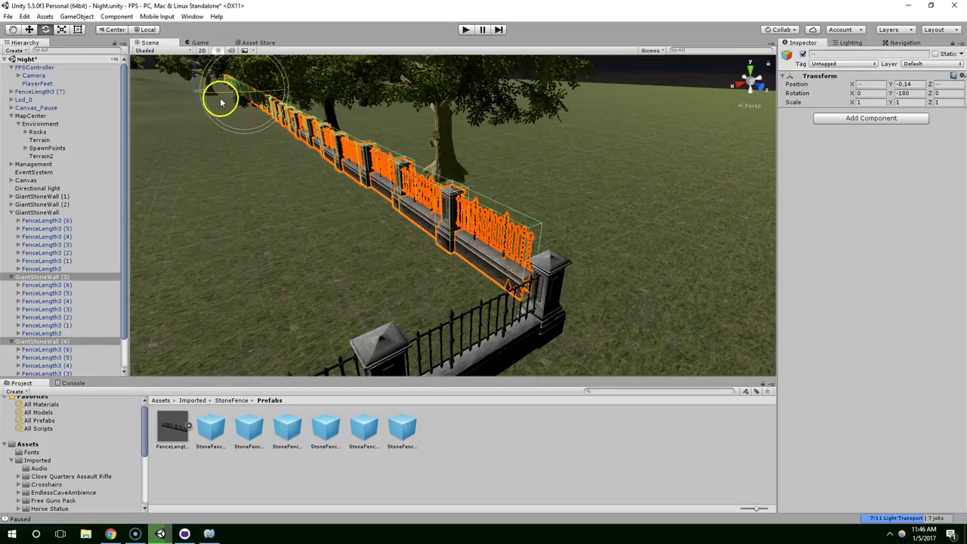
{"action": "left_click", "coordinate": [33, 31]}
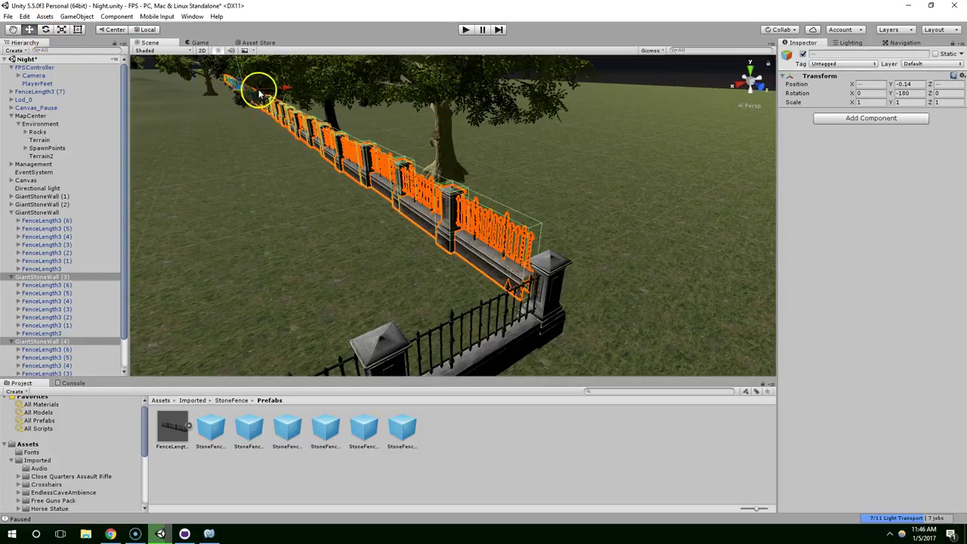
Shift the two rotated walls sideways so their end meets the corner pillar of the far wall
{"action": "left_click_drag", "start_coordinate": [287, 86], "coordinate": [437, 211], "text": "alt"}
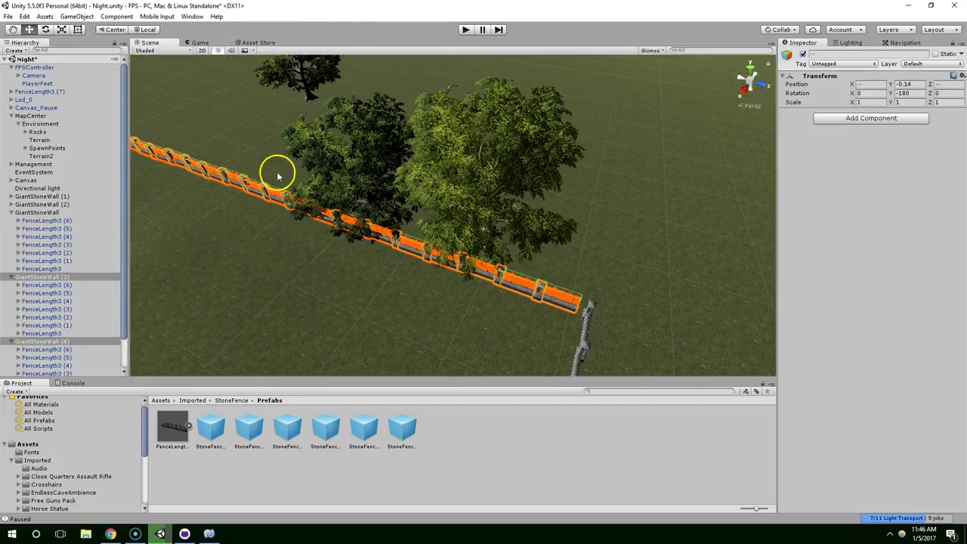
{"action": "scroll", "coordinate": [279, 166], "scroll_direction": "down", "scroll_amount": 3}
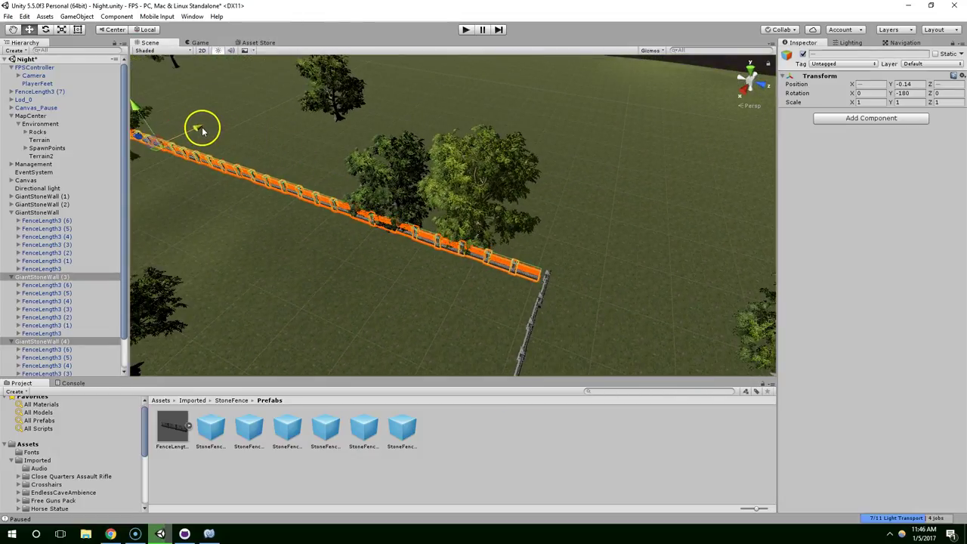
{"action": "scroll", "coordinate": [193, 128], "scroll_direction": "up", "scroll_amount": 2}
{"action": "left_click_drag", "start_coordinate": [186, 151], "coordinate": [192, 151]}
{"action": "scroll", "coordinate": [476, 226], "scroll_direction": "up", "scroll_amount": 3}
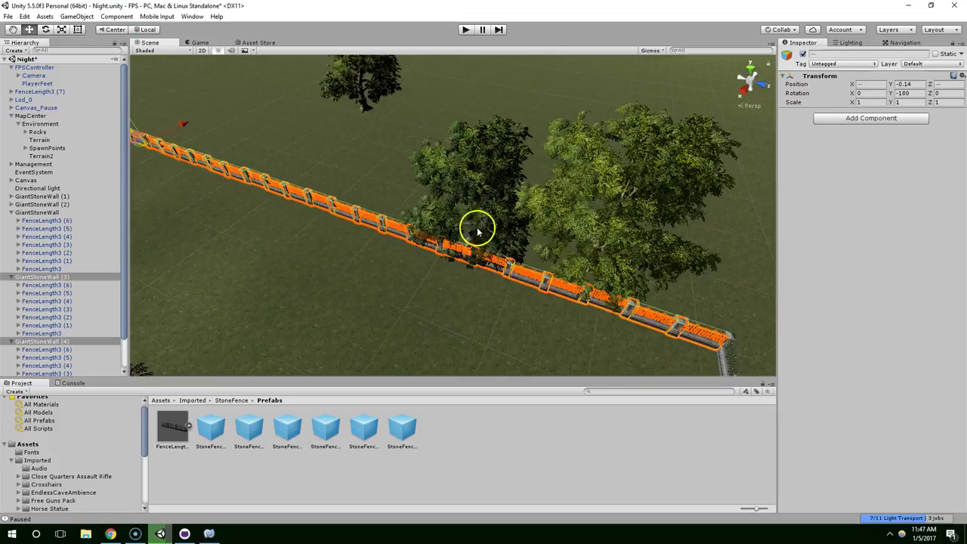
Erase the trees overlapping the rotated walls near the corner, using the terrain tree brush at size 17
{"action": "left_click_drag", "start_coordinate": [627, 344], "coordinate": [546, 276], "text": "alt"}
{"action": "middle_click_drag", "start_coordinate": [546, 277], "coordinate": [492, 203]}
{"action": "right_click_drag", "start_coordinate": [492, 203], "coordinate": [620, 203]}
{"action": "scroll", "coordinate": [536, 201], "scroll_direction": "down", "scroll_amount": 4}
{"action": "left_click_drag", "start_coordinate": [536, 201], "coordinate": [318, 219], "text": "alt"}
{"action": "left_click", "coordinate": [501, 213]}
{"action": "scroll", "coordinate": [501, 214], "scroll_direction": "down", "scroll_amount": 3}
{"action": "left_click_drag", "start_coordinate": [548, 204], "coordinate": [497, 223], "text": "alt"}
{"action": "middle_click_drag", "start_coordinate": [498, 224], "coordinate": [624, 220]}
{"action": "left_click_drag", "start_coordinate": [726, 219], "coordinate": [576, 224], "text": "alt"}
{"action": "middle_click_drag", "start_coordinate": [577, 224], "coordinate": [450, 186]}
{"action": "left_click_drag", "start_coordinate": [450, 185], "coordinate": [606, 183], "text": "alt"}
{"action": "left_click", "coordinate": [890, 125]}
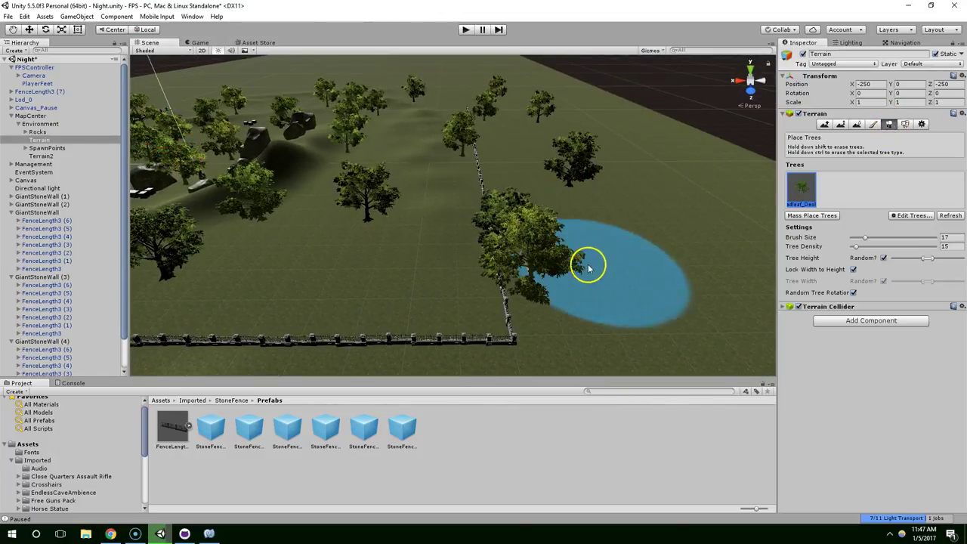
{"action": "left_click", "coordinate": [559, 272], "text": "shift"}
Place new trees on the ground around the rotated walls with brush size 17 and density 15
{"action": "left_click", "coordinate": [610, 279]}
{"action": "left_click", "coordinate": [400, 264]}
{"action": "scroll", "coordinate": [400, 264], "scroll_direction": "down", "scroll_amount": 3}
{"action": "right_click_drag", "start_coordinate": [400, 264], "coordinate": [607, 304]}
{"action": "left_click", "coordinate": [529, 264]}
{"action": "left_click", "coordinate": [451, 175]}
{"action": "middle_click_drag", "start_coordinate": [452, 176], "coordinate": [580, 213]}
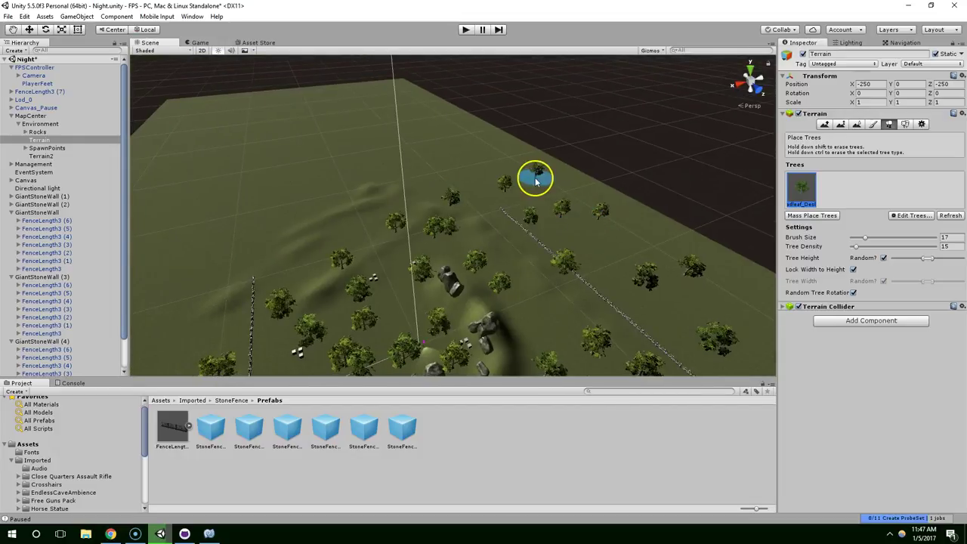
Save the Night scene and check the fence outline around the play area
{"action": "mouse_move", "coordinate": [533, 231]}
{"action": "left_mouse_down", "text": "alt"}
{"action": "mouse_move", "coordinate": [597, 205]}
{"action": "mouse_move", "coordinate": [561, 214]}
{"action": "mouse_move", "coordinate": [537, 174]}
{"action": "left_mouse_up", "text": "alt"}
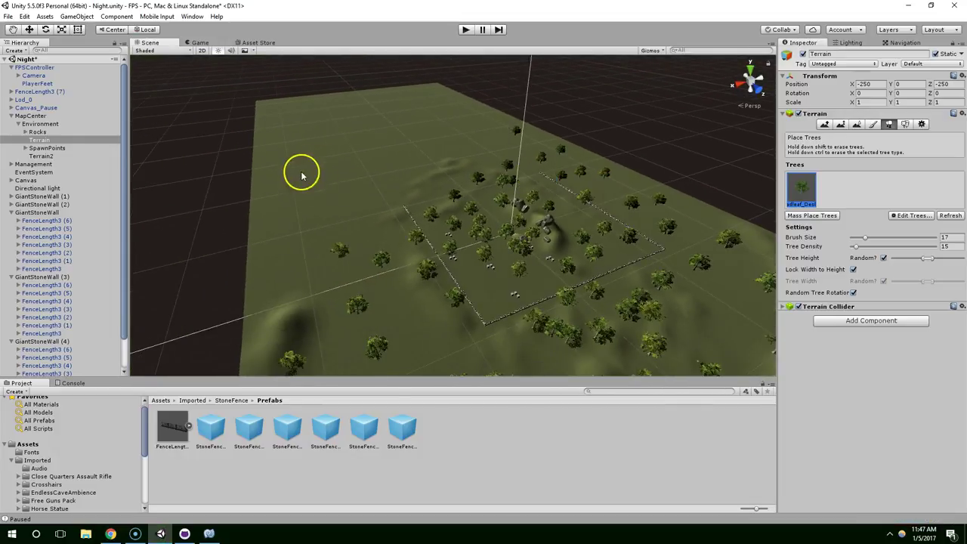
{"action": "left_click_drag", "start_coordinate": [579, 201], "coordinate": [643, 208], "text": "alt"}
{"action": "middle_click_drag", "start_coordinate": [472, 208], "coordinate": [639, 186]}
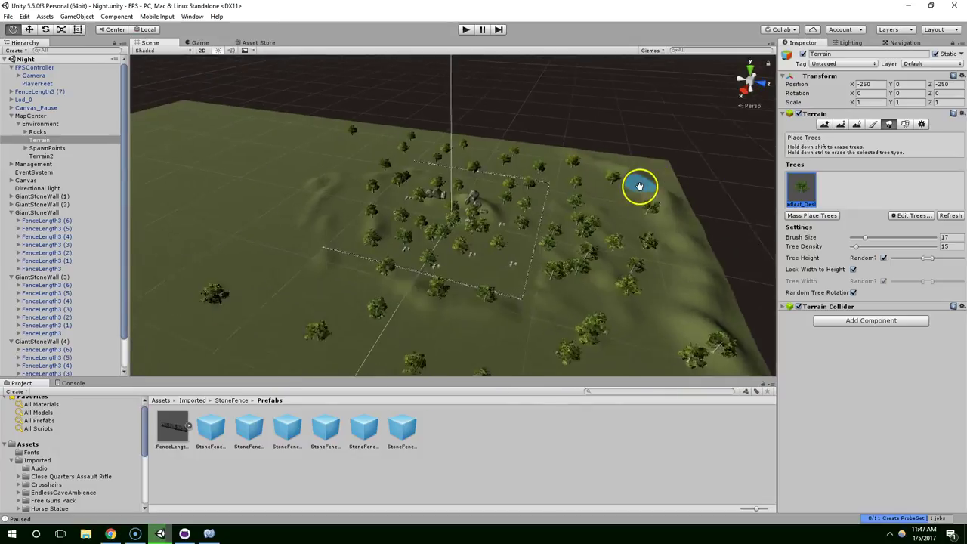
{"action": "scroll", "coordinate": [550, 197], "scroll_direction": "up", "scroll_amount": 5}
{"action": "scroll", "coordinate": [454, 302], "scroll_direction": "down", "scroll_amount": 5}
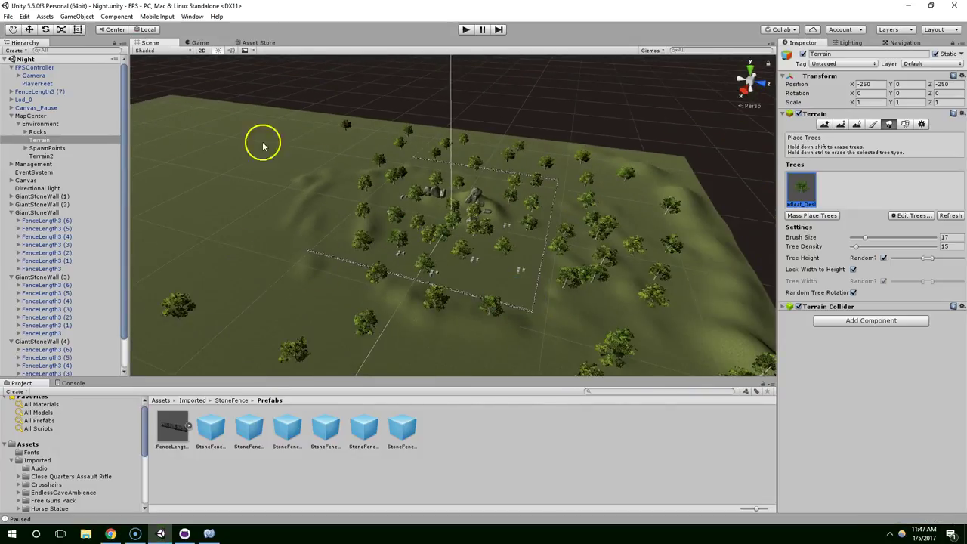
Collapse MapCenter and the expanded GiantStoneWall groups in the scene hierarchy
{"action": "left_click", "coordinate": [38, 123]}
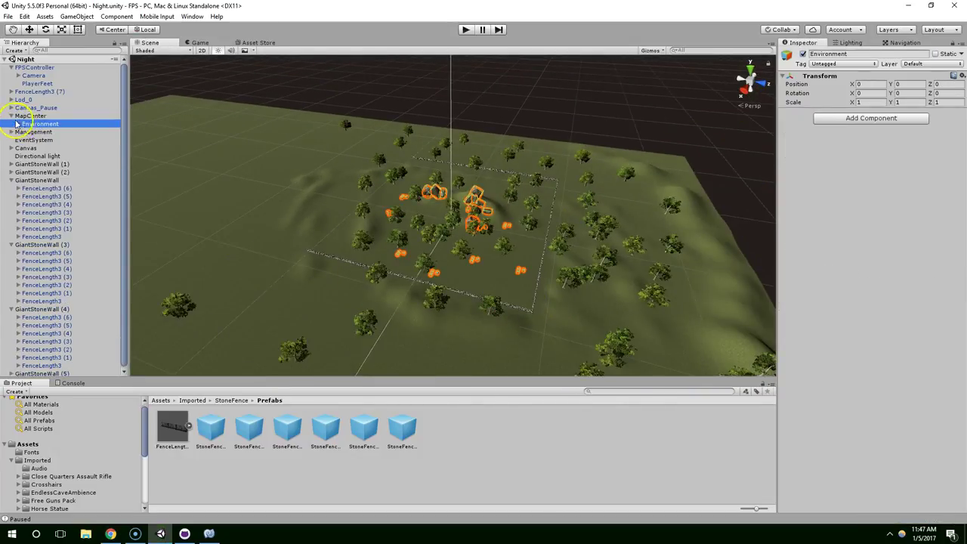
{"action": "left_click", "coordinate": [11, 115]}
{"action": "left_click", "coordinate": [11, 172]}
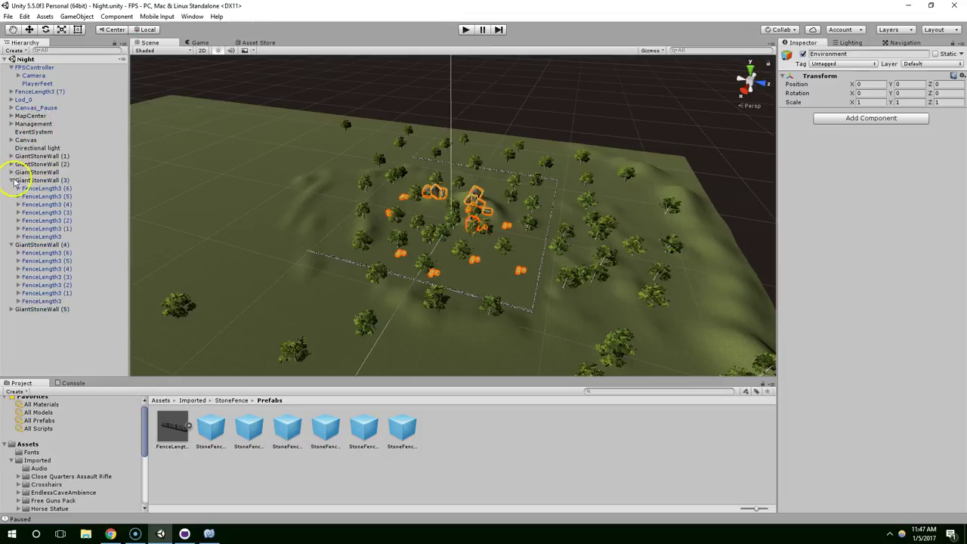
{"action": "left_click", "coordinate": [16, 181]}
{"action": "left_click", "coordinate": [11, 180]}
{"action": "left_click", "coordinate": [11, 189]}
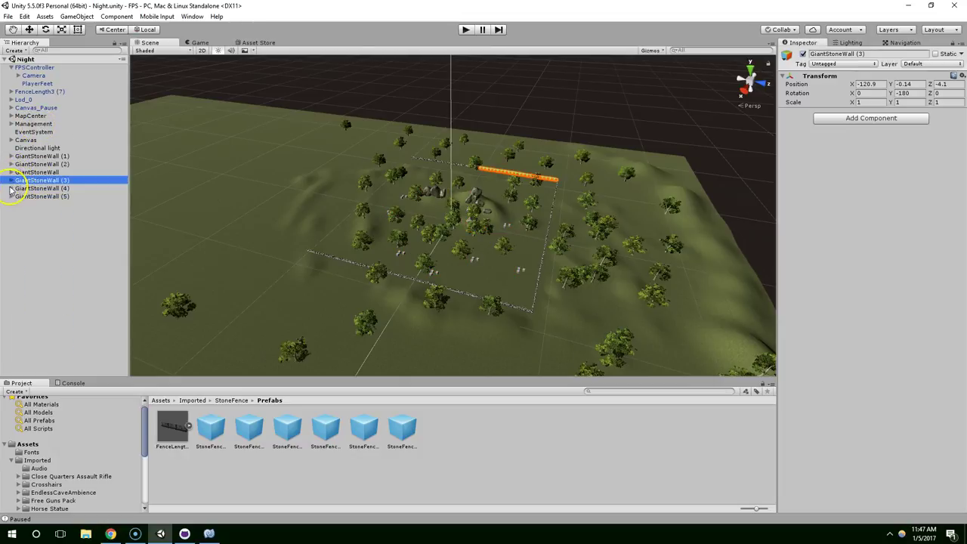
Create an empty object named Fences at the scene root and reset its transform
{"action": "left_click", "coordinate": [48, 237]}
{"action": "right_click", "coordinate": [48, 218]}
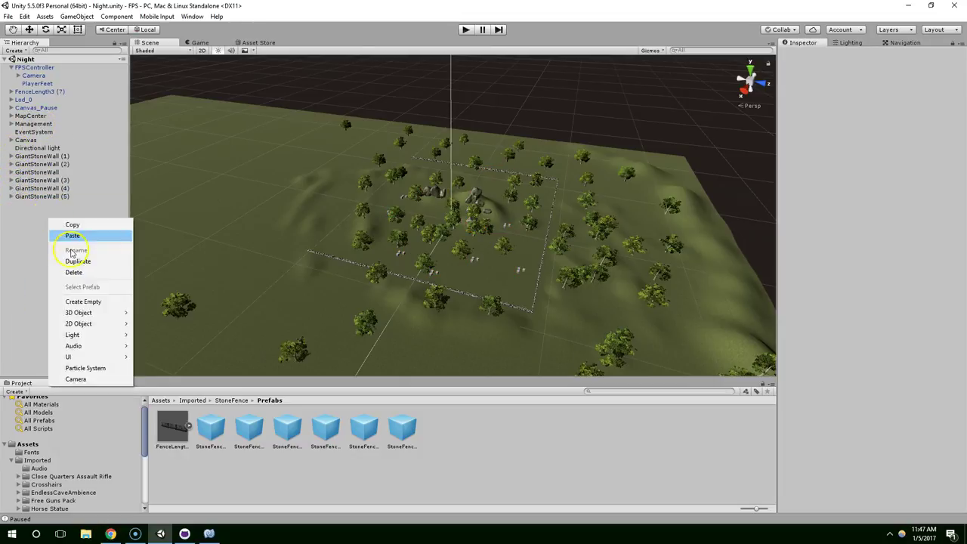
{"action": "left_click", "coordinate": [76, 301]}
{"action": "left_click", "coordinate": [863, 54]}
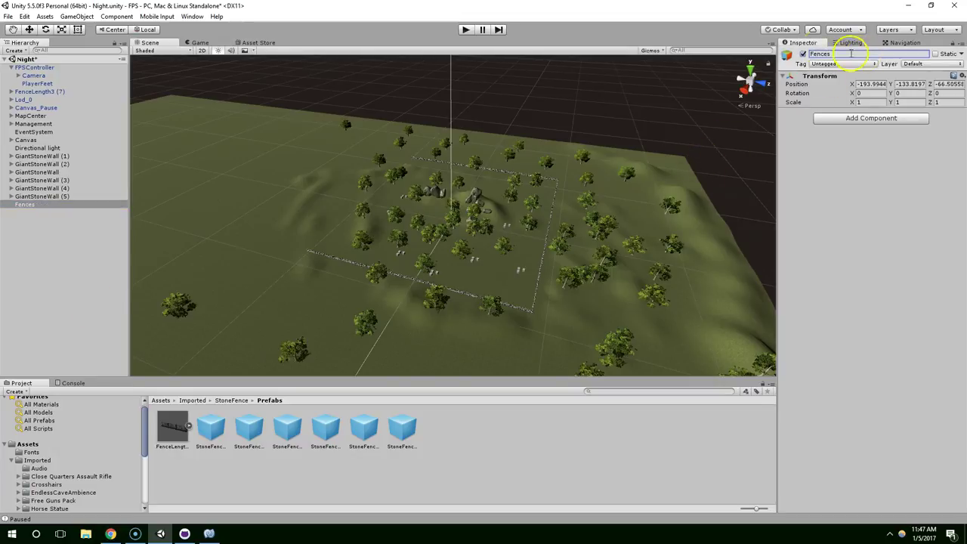
{"action": "left_click", "coordinate": [961, 76]}
{"action": "left_click", "coordinate": [950, 86]}
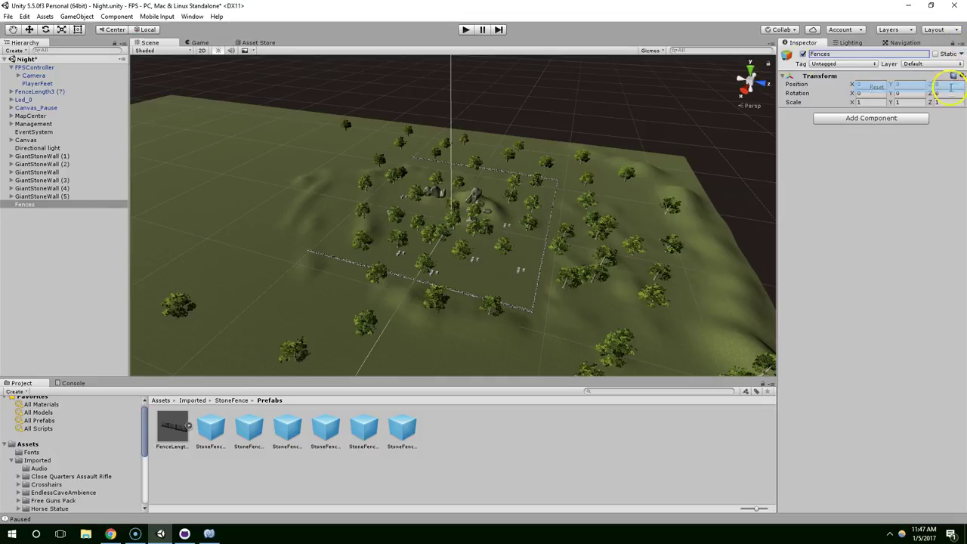
Make all six GiantStoneWall groups children of the Fences object
{"action": "left_click", "coordinate": [46, 188]}
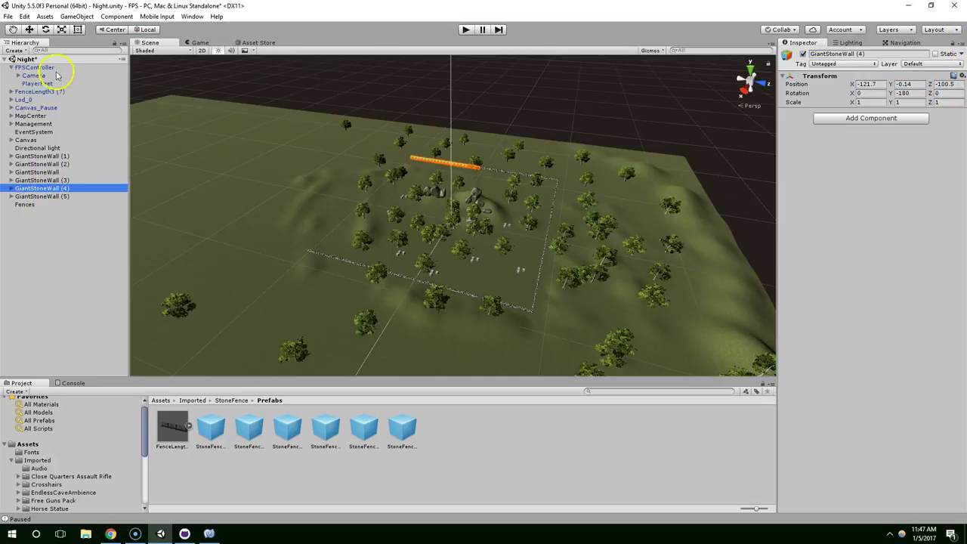
{"action": "left_click", "coordinate": [40, 197]}
{"action": "left_click", "coordinate": [46, 156], "text": "shift"}
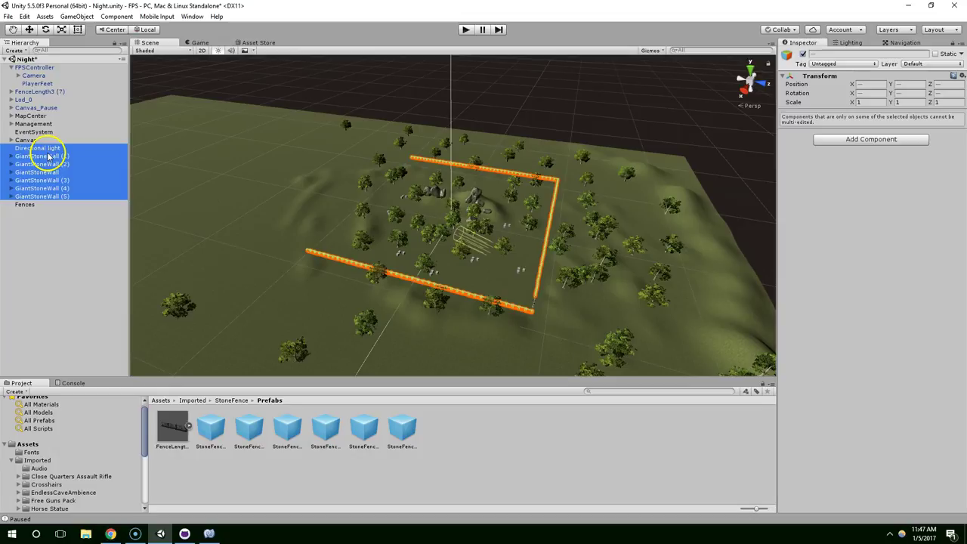
{"action": "left_click_drag", "start_coordinate": [38, 205], "coordinate": [37, 204]}
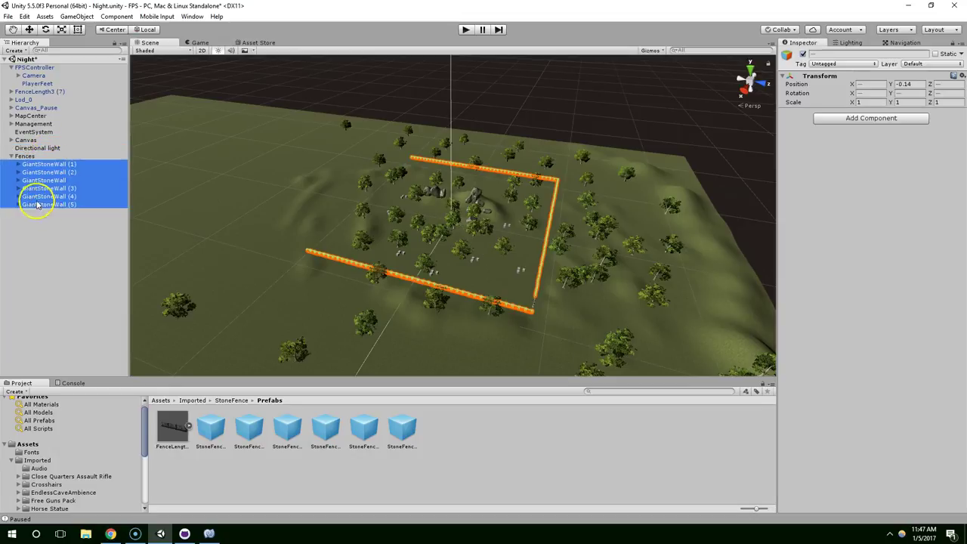
Nest the Fences object under MapCenter and collapse MapCenter
{"action": "left_click", "coordinate": [32, 156]}
{"action": "left_click_drag", "start_coordinate": [51, 91], "coordinate": [33, 116]}
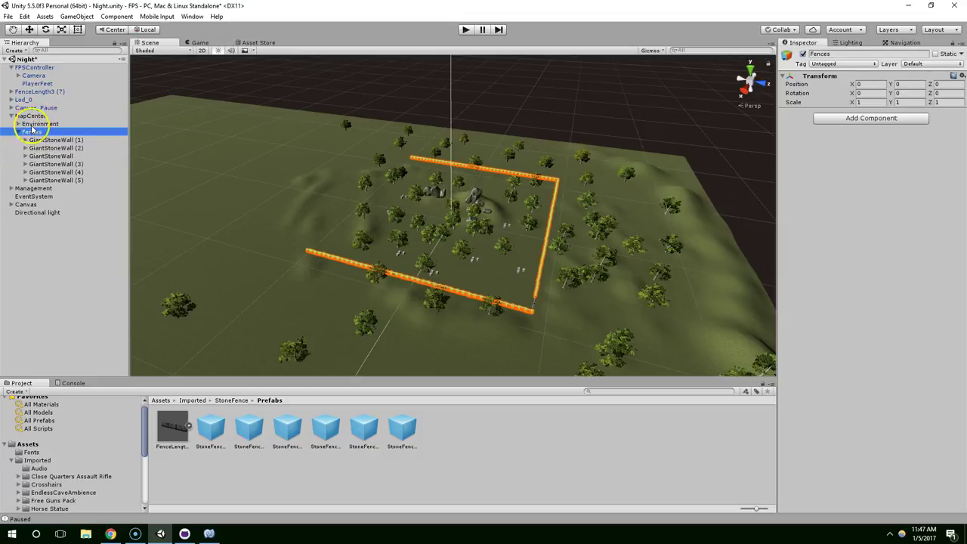
{"action": "left_click", "coordinate": [22, 196]}
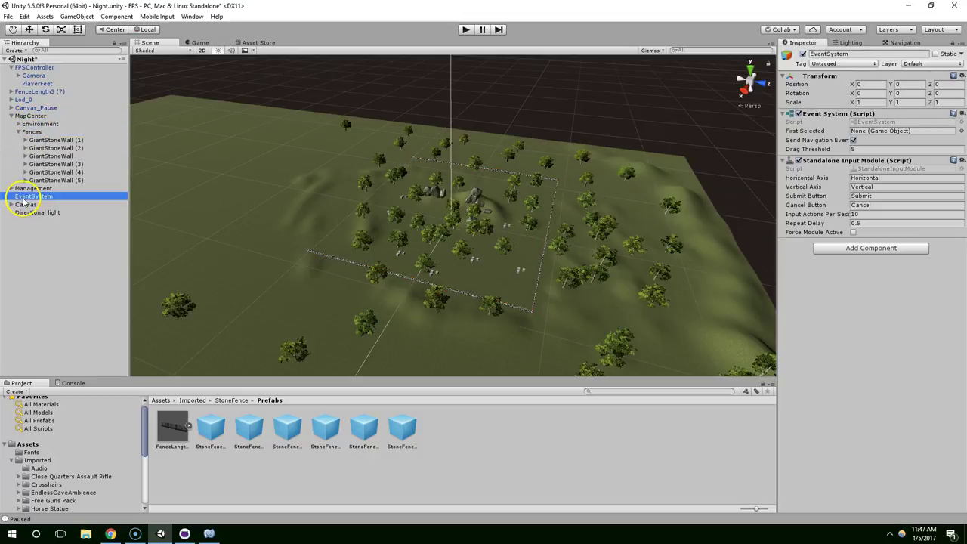
{"action": "left_click", "coordinate": [23, 188]}
{"action": "left_click", "coordinate": [11, 116]}
Bring the Lod_0 statue into close view and rename it HorseStatue
{"action": "left_click", "coordinate": [25, 100]}
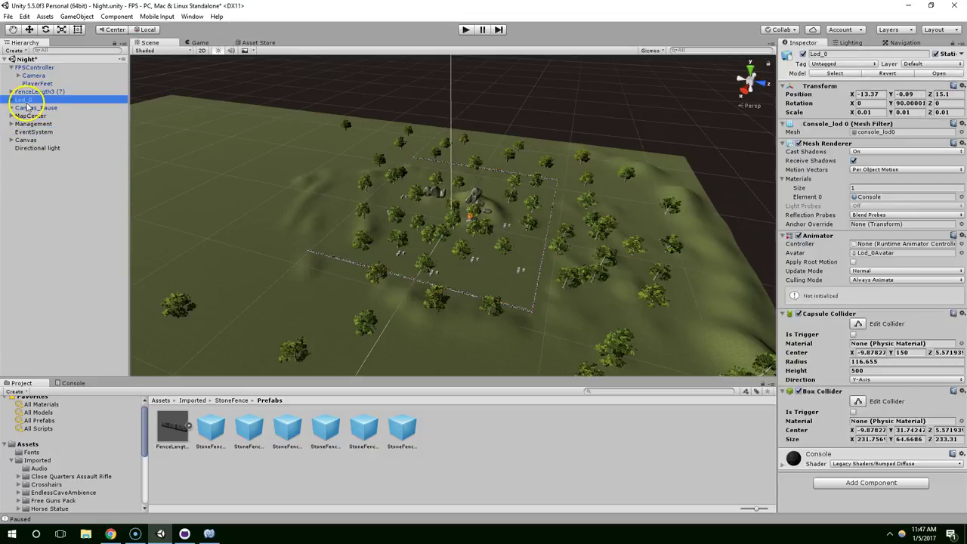
{"action": "key", "text": "f"}
{"action": "right_click_drag", "start_coordinate": [312, 136], "coordinate": [531, 192]}
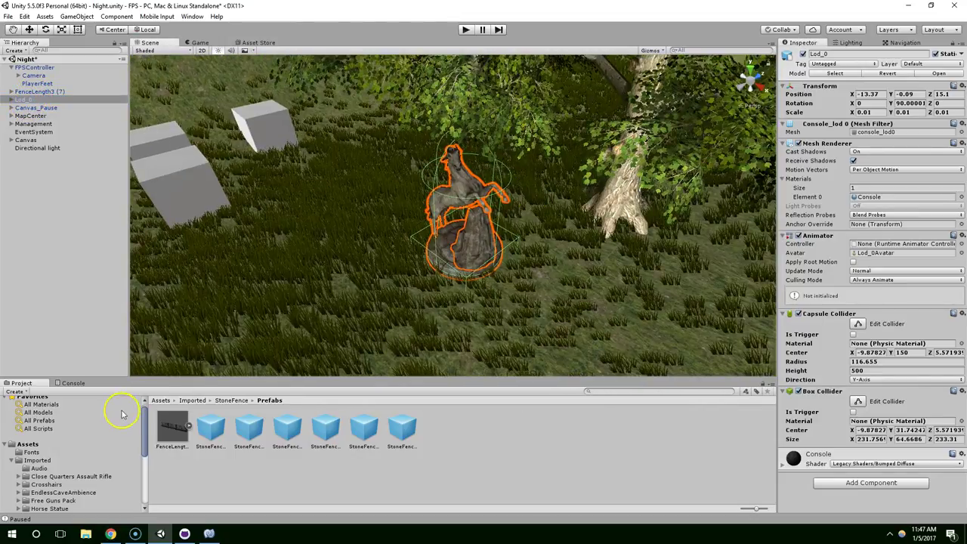
{"action": "scroll", "coordinate": [76, 457], "scroll_direction": "down", "scroll_amount": 2}
{"action": "left_click", "coordinate": [852, 55]}
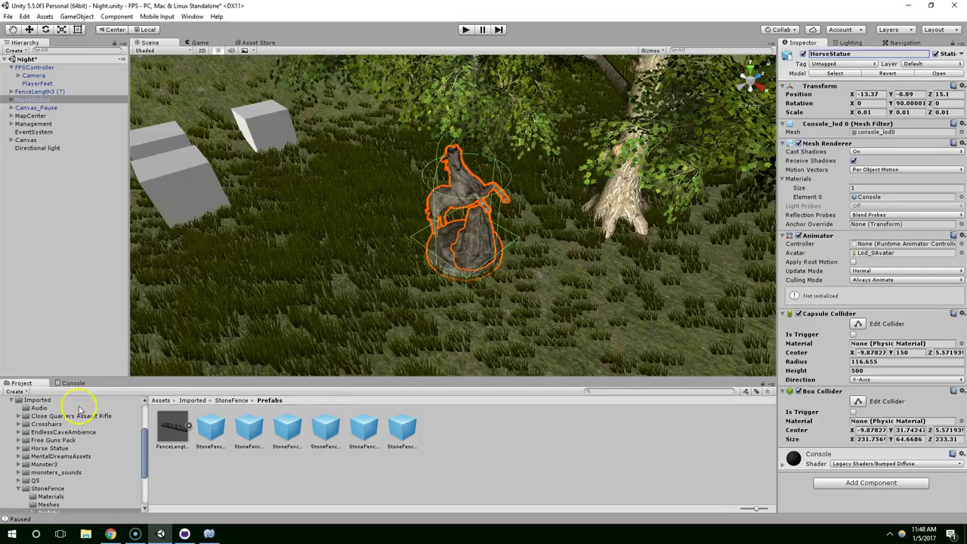
Enlarge the asset browser, collapse the StoneFence and Imported folders, and save HorseStatue as a prefab in Assets/Prefabs
{"action": "left_click_drag", "start_coordinate": [76, 378], "coordinate": [96, 275]}
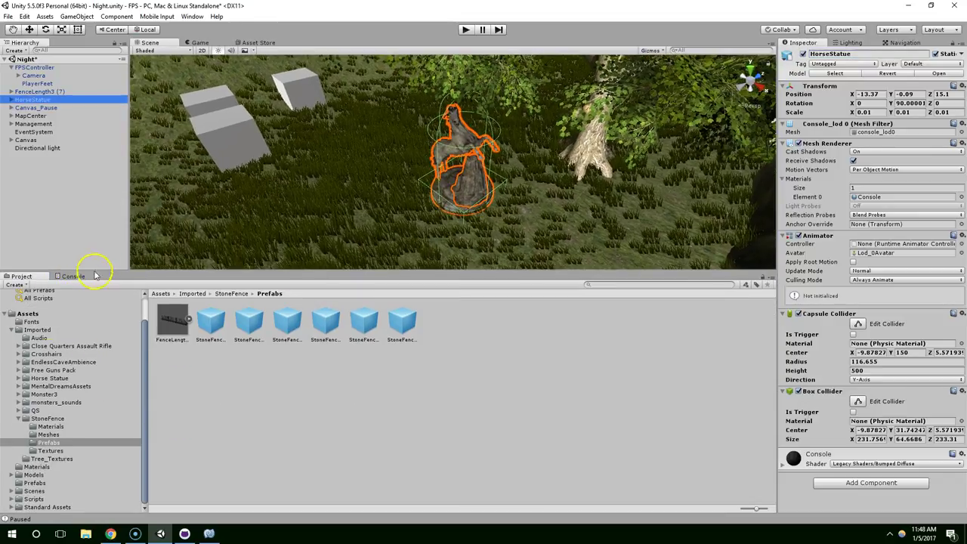
{"action": "left_click", "coordinate": [20, 427]}
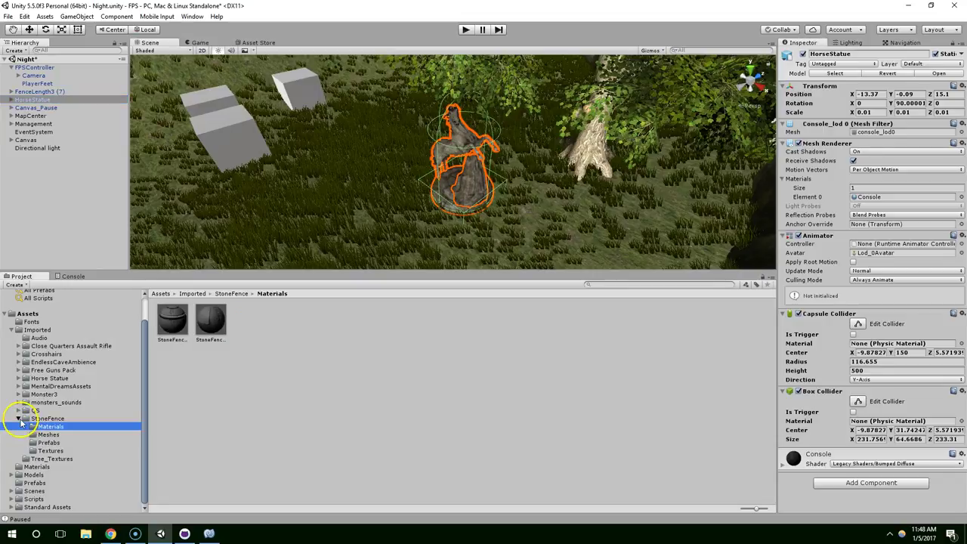
{"action": "left_click", "coordinate": [18, 418]}
{"action": "left_click", "coordinate": [34, 357]}
{"action": "left_click", "coordinate": [12, 357]}
{"action": "left_click", "coordinate": [35, 381]}
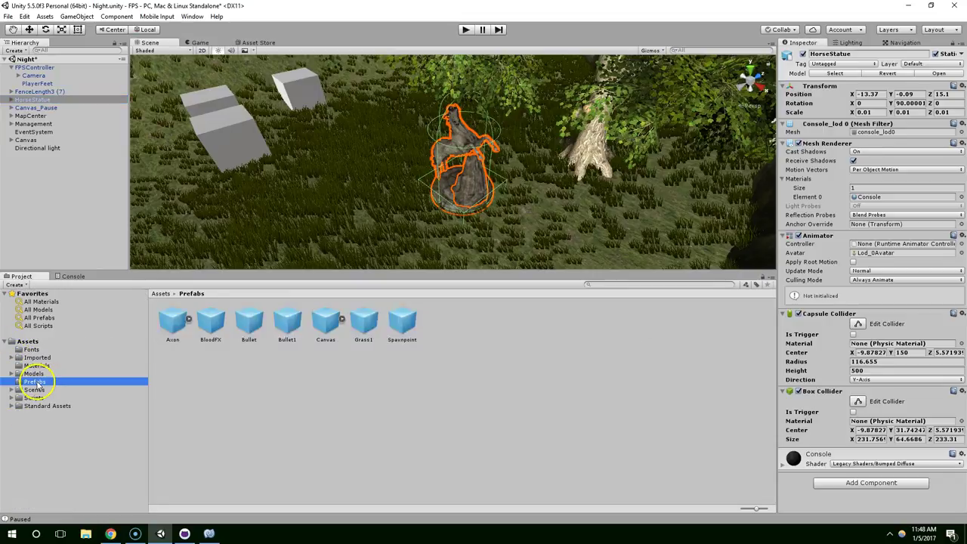
{"action": "left_click_drag", "start_coordinate": [35, 96], "coordinate": [385, 319]}
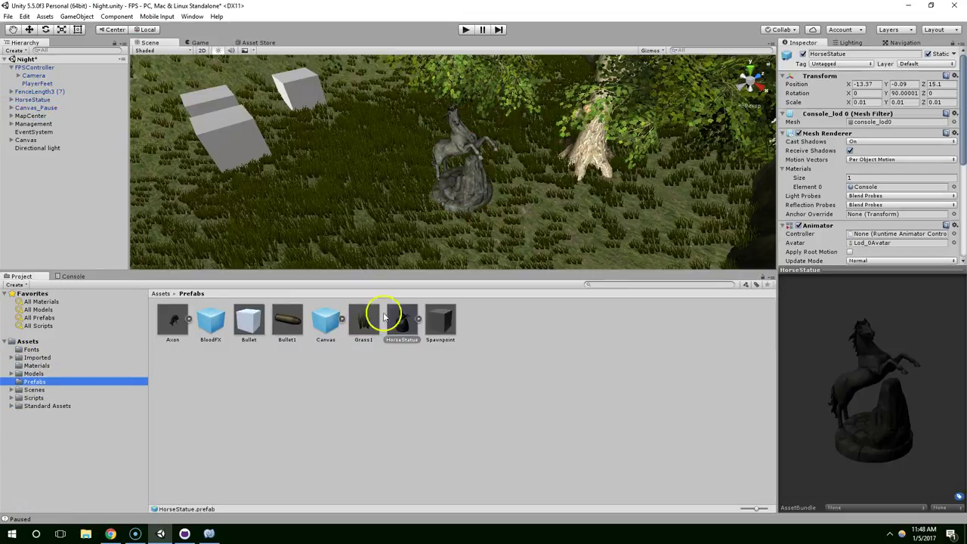
Delete the HorseStatue object from the Night scene and save the scene
{"action": "left_click", "coordinate": [27, 99]}
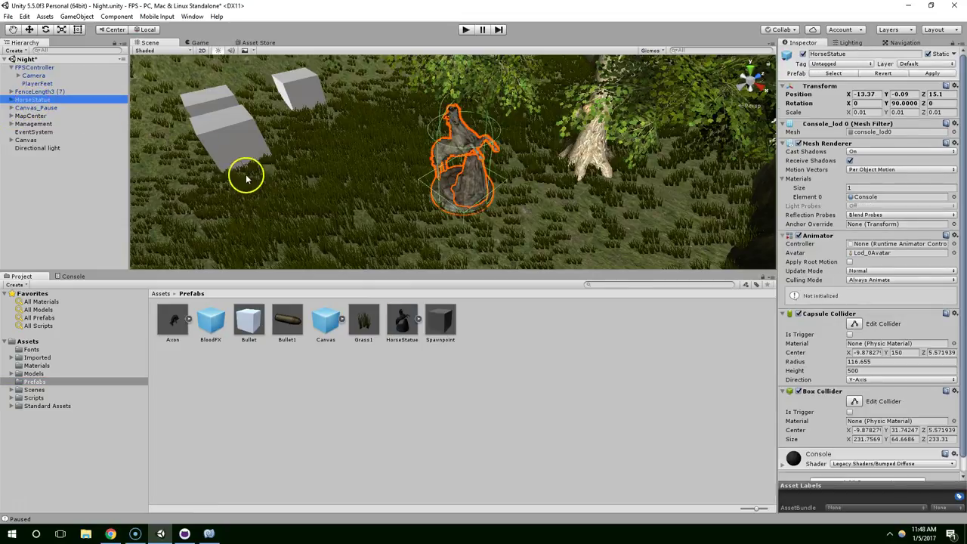
{"action": "key", "text": "Delete"}
{"action": "scroll", "coordinate": [427, 162], "scroll_direction": "down", "scroll_amount": 10}
{"action": "key", "text": "ctrl+s"}
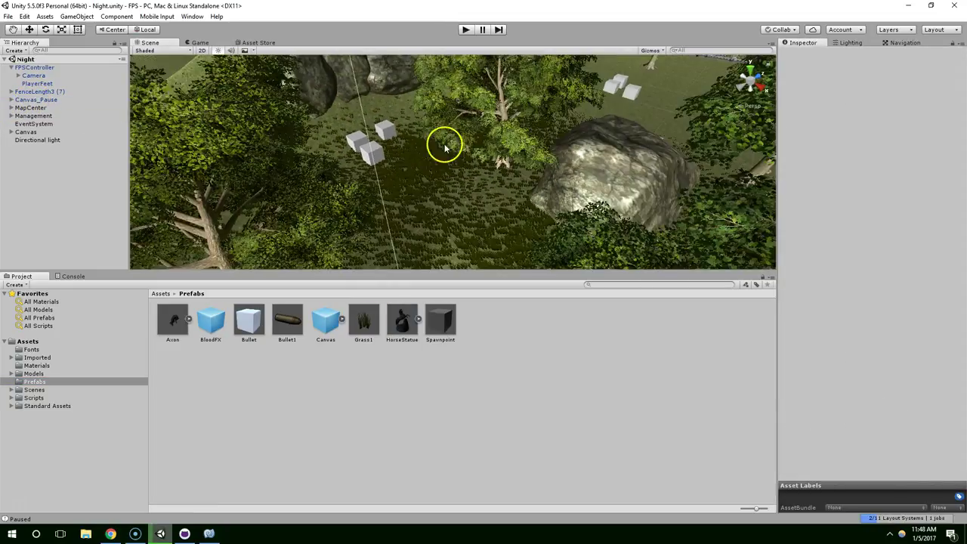
{"action": "scroll", "coordinate": [414, 199], "scroll_direction": "down", "scroll_amount": 4}
{"action": "right_click_drag", "start_coordinate": [559, 196], "coordinate": [364, 192]}
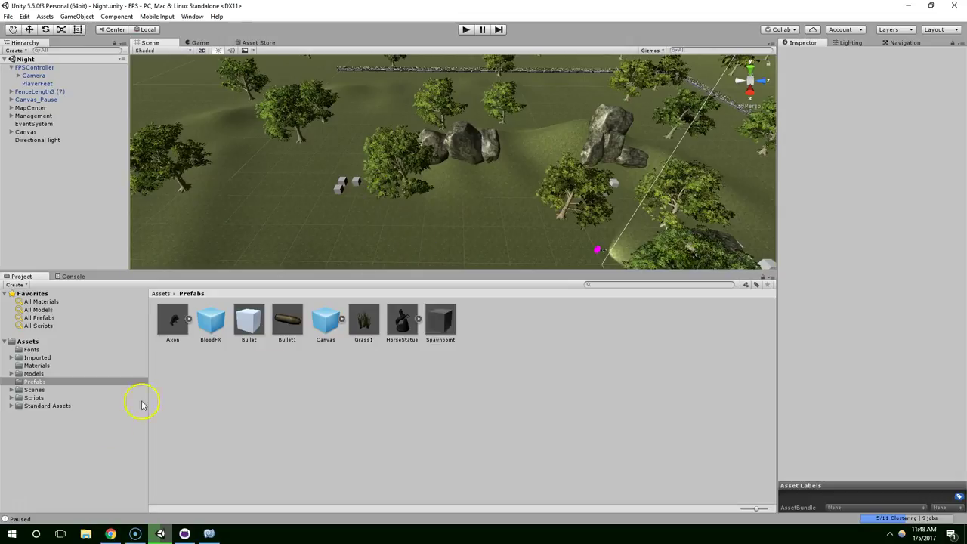